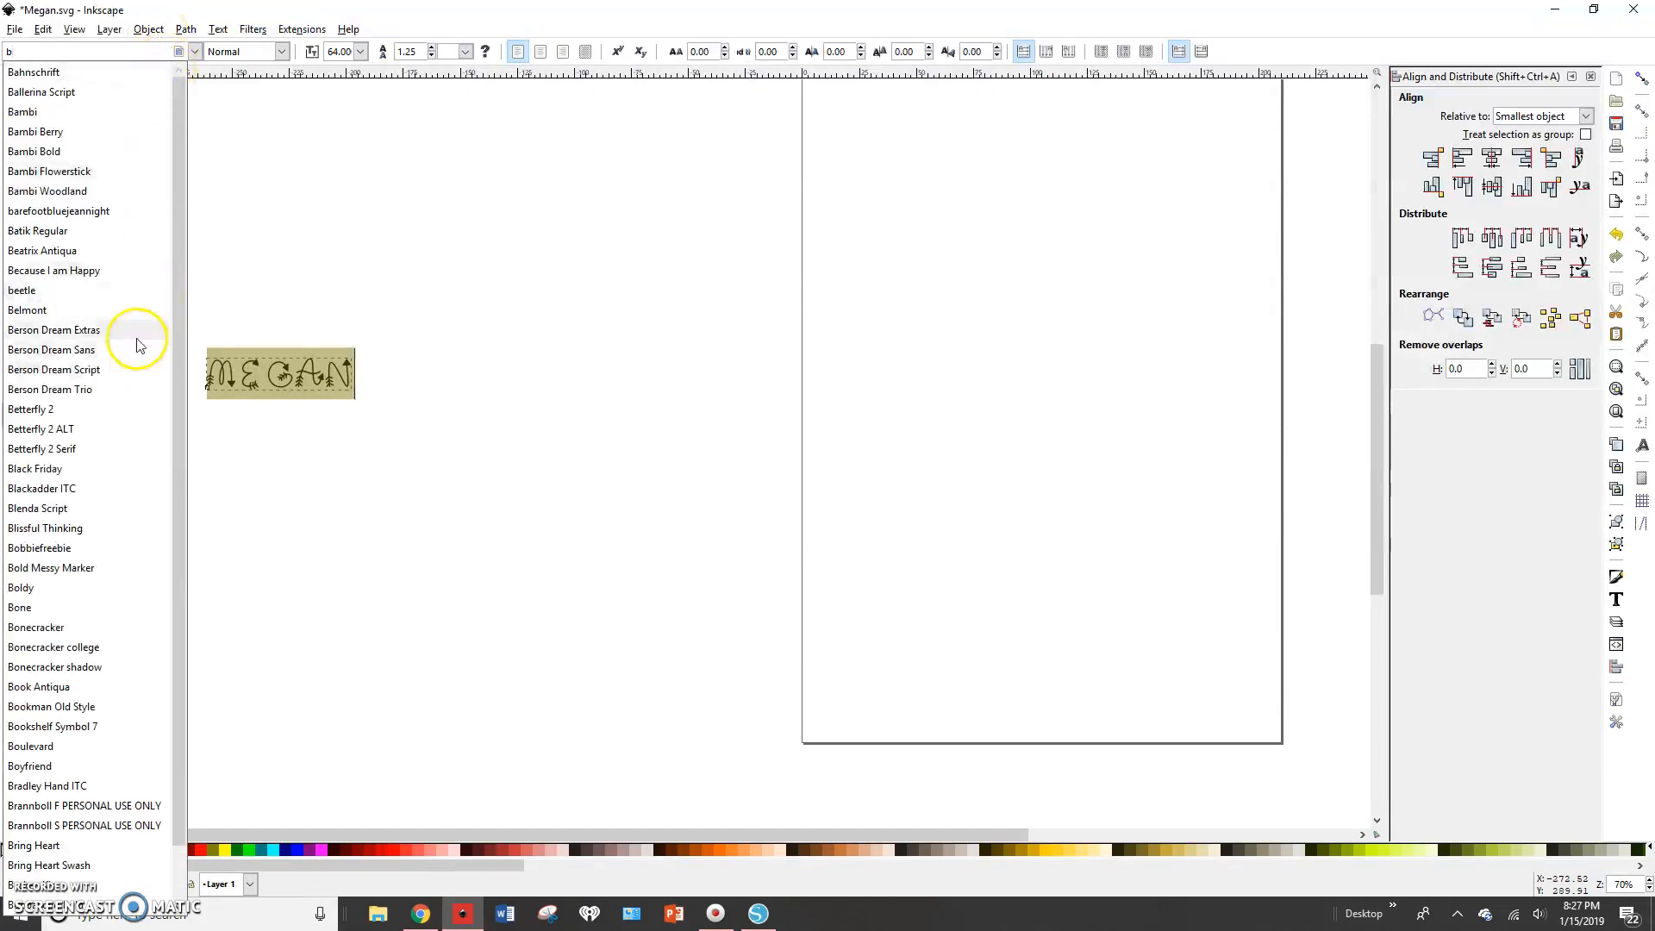
# Set the name text in the Berson Dream Script font and enlarge it proportionally to about 243 by 122 mm.
pyautogui.click(141, 370)
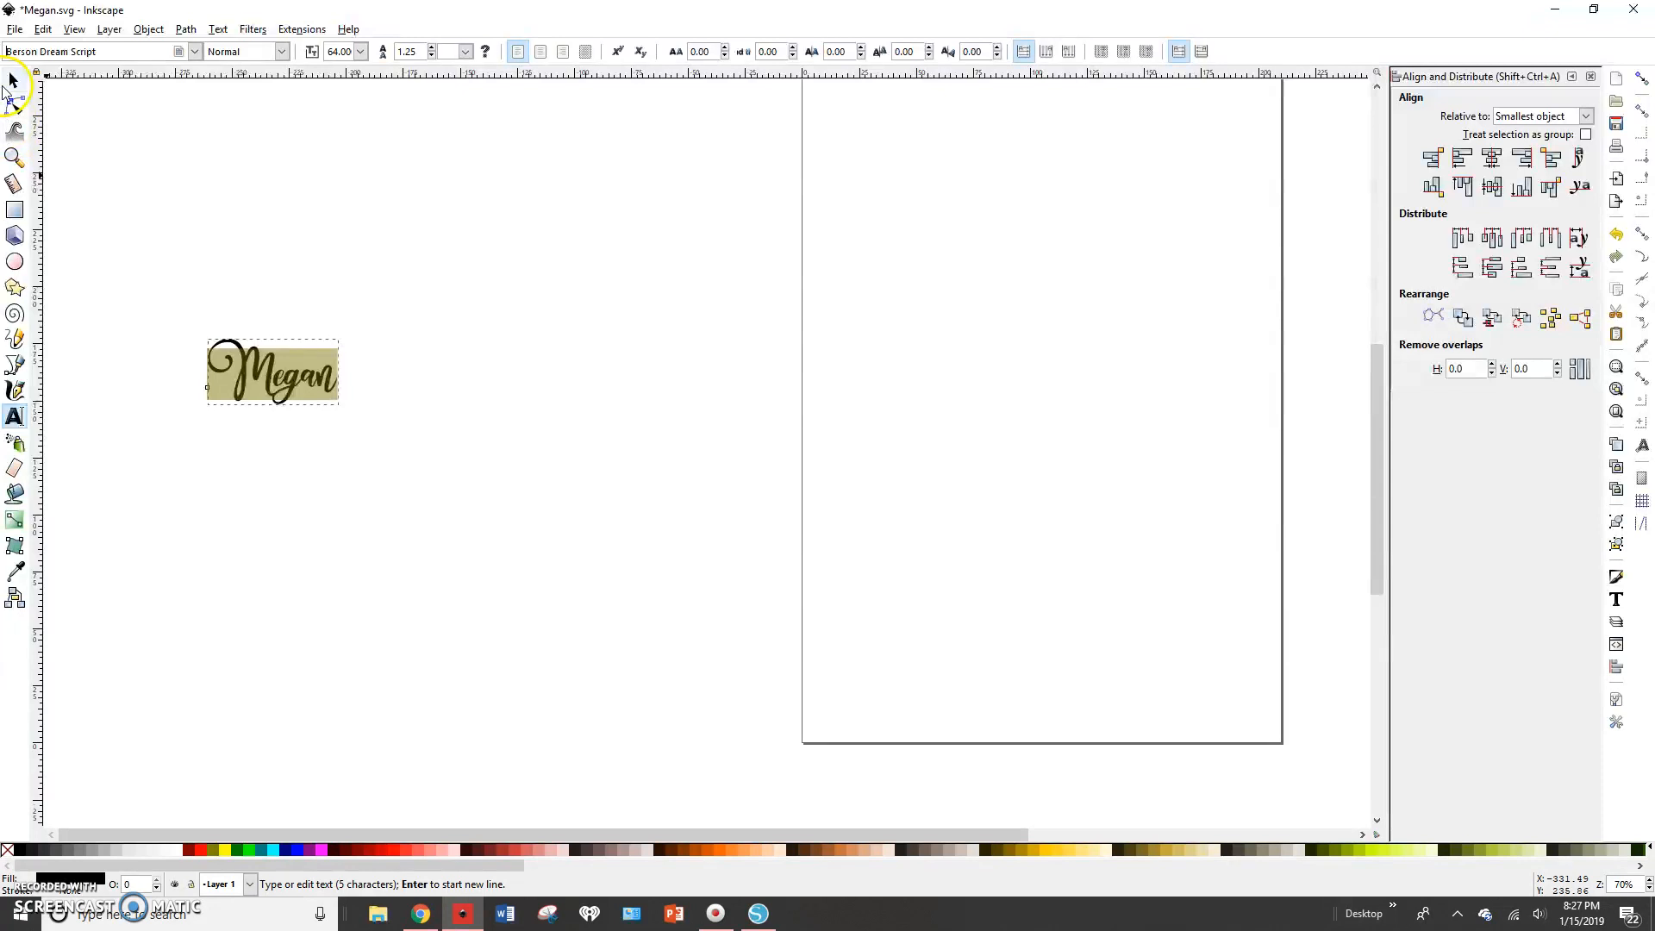
pyautogui.click(12, 81)
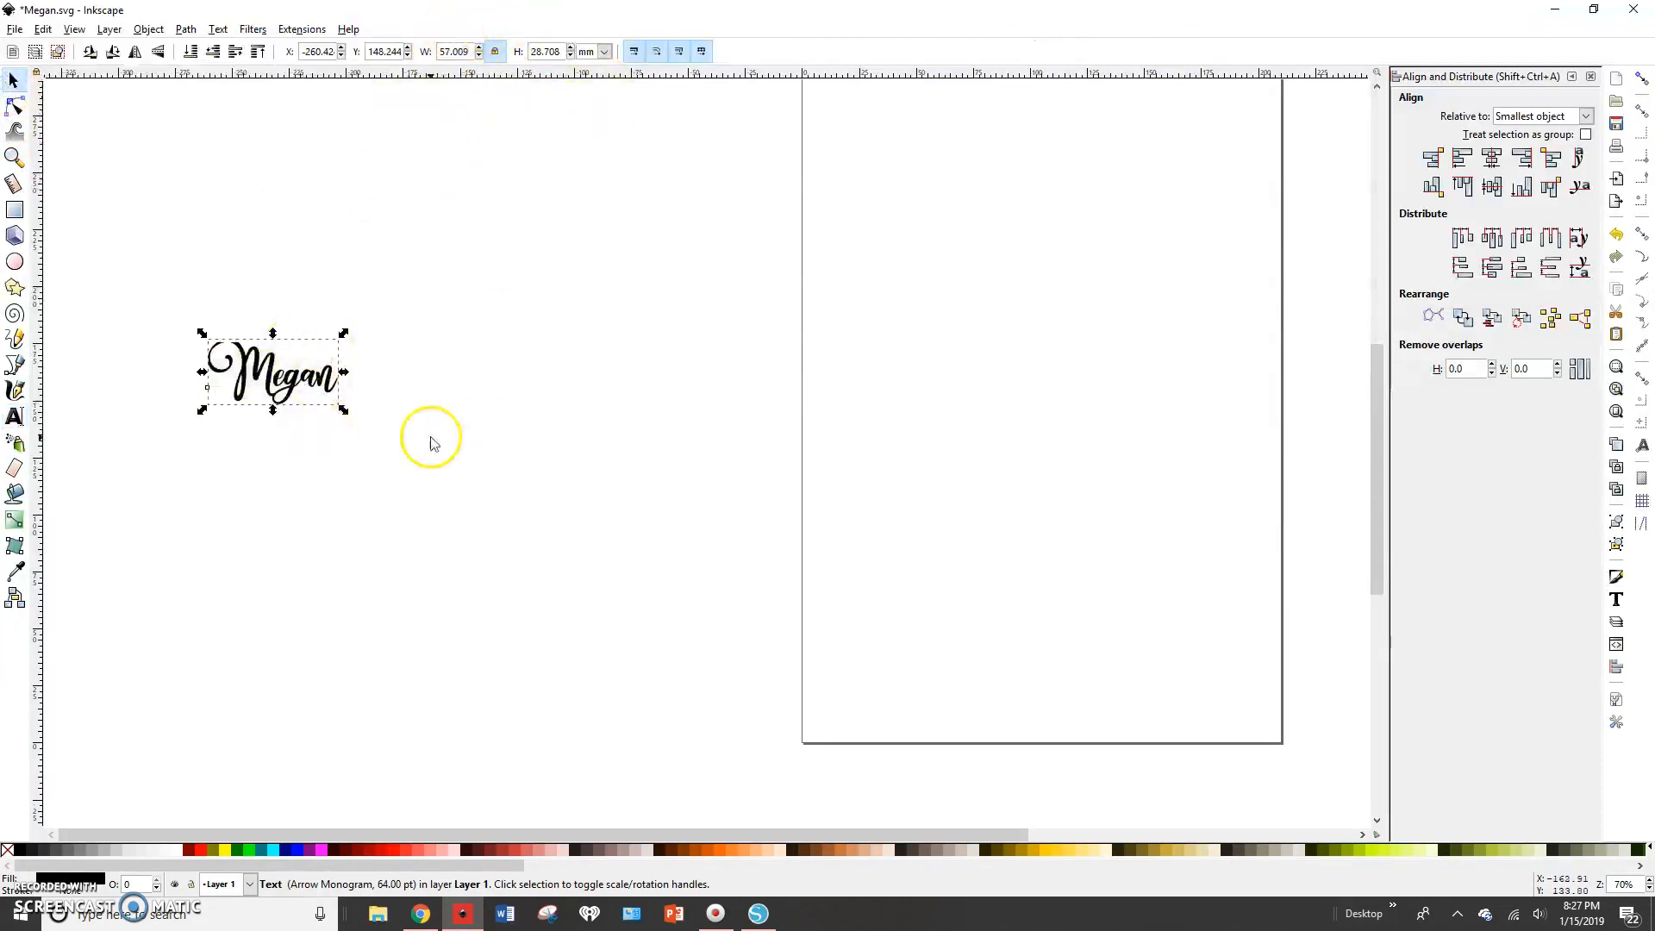
pyautogui.moveTo(342, 410); pyautogui.dragTo(768, 656)
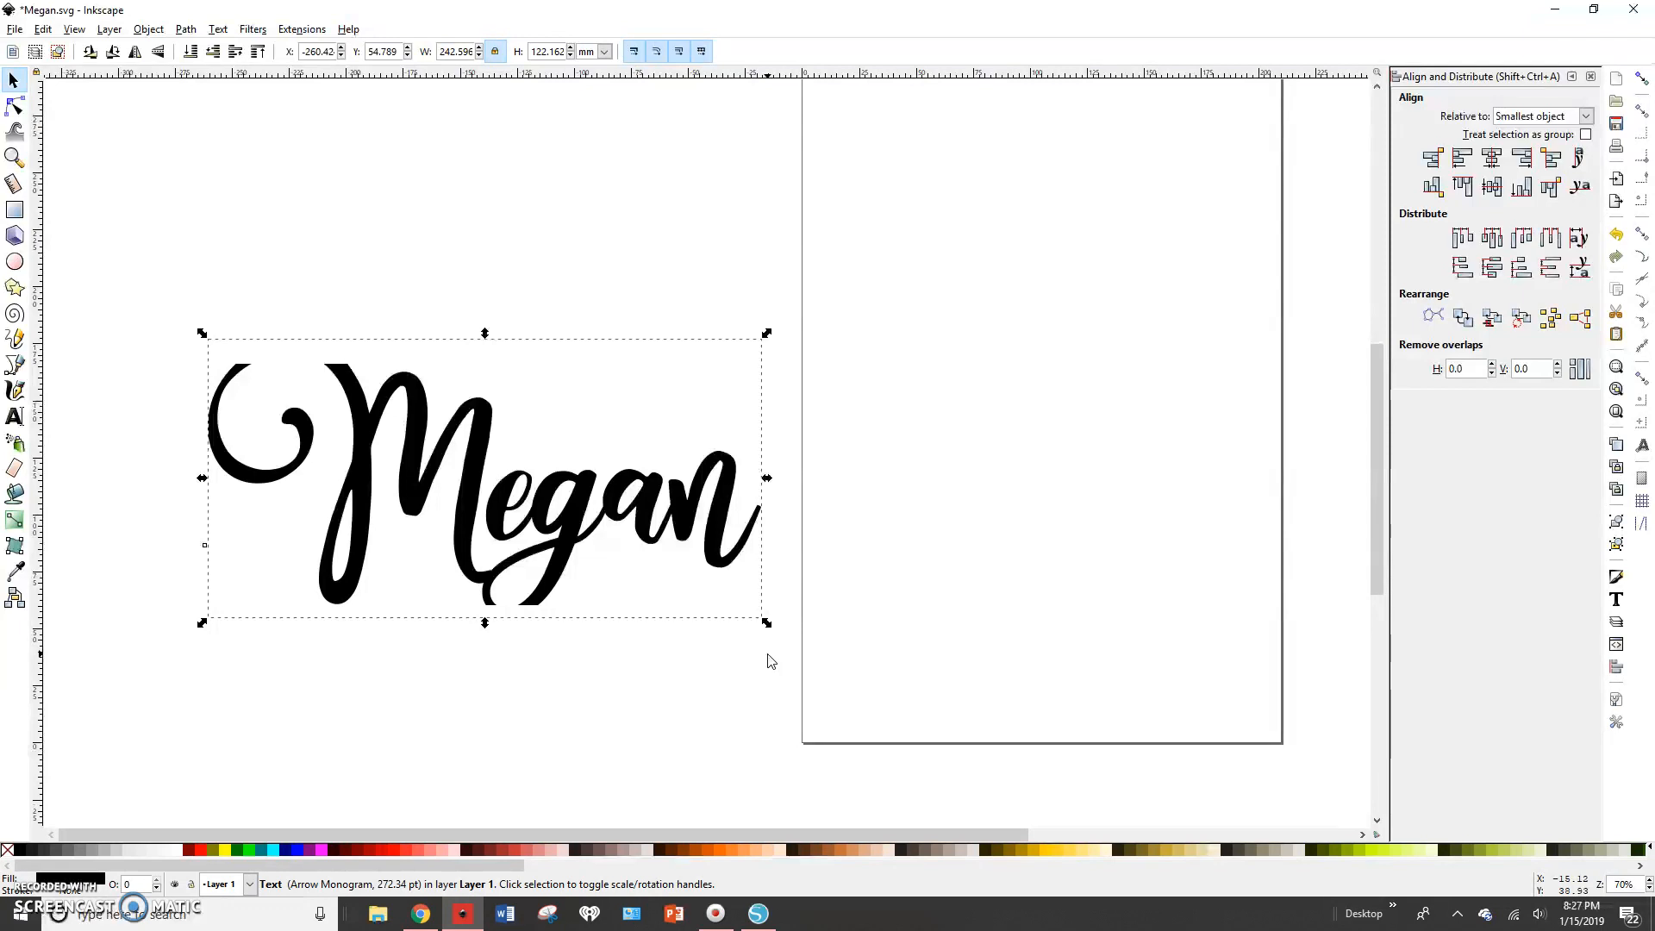
# Convert the enlarged name text to a path and take it out of its group.
pyautogui.hotkey('shift', 'ctrl', 'c')
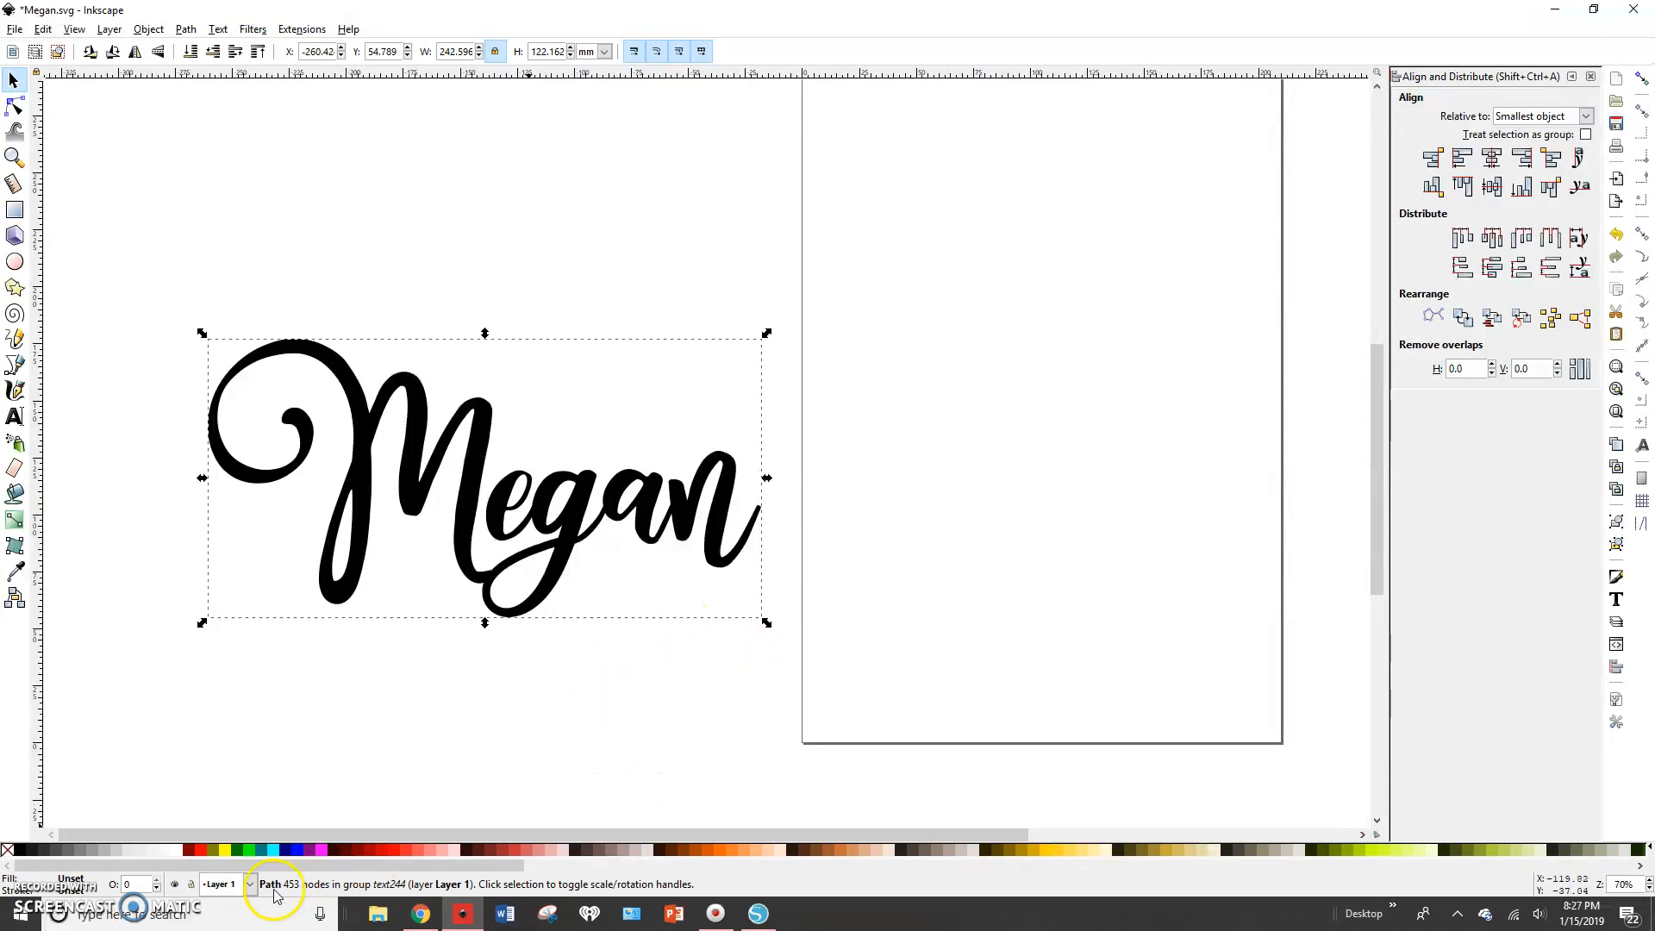
pyautogui.click(306, 790)
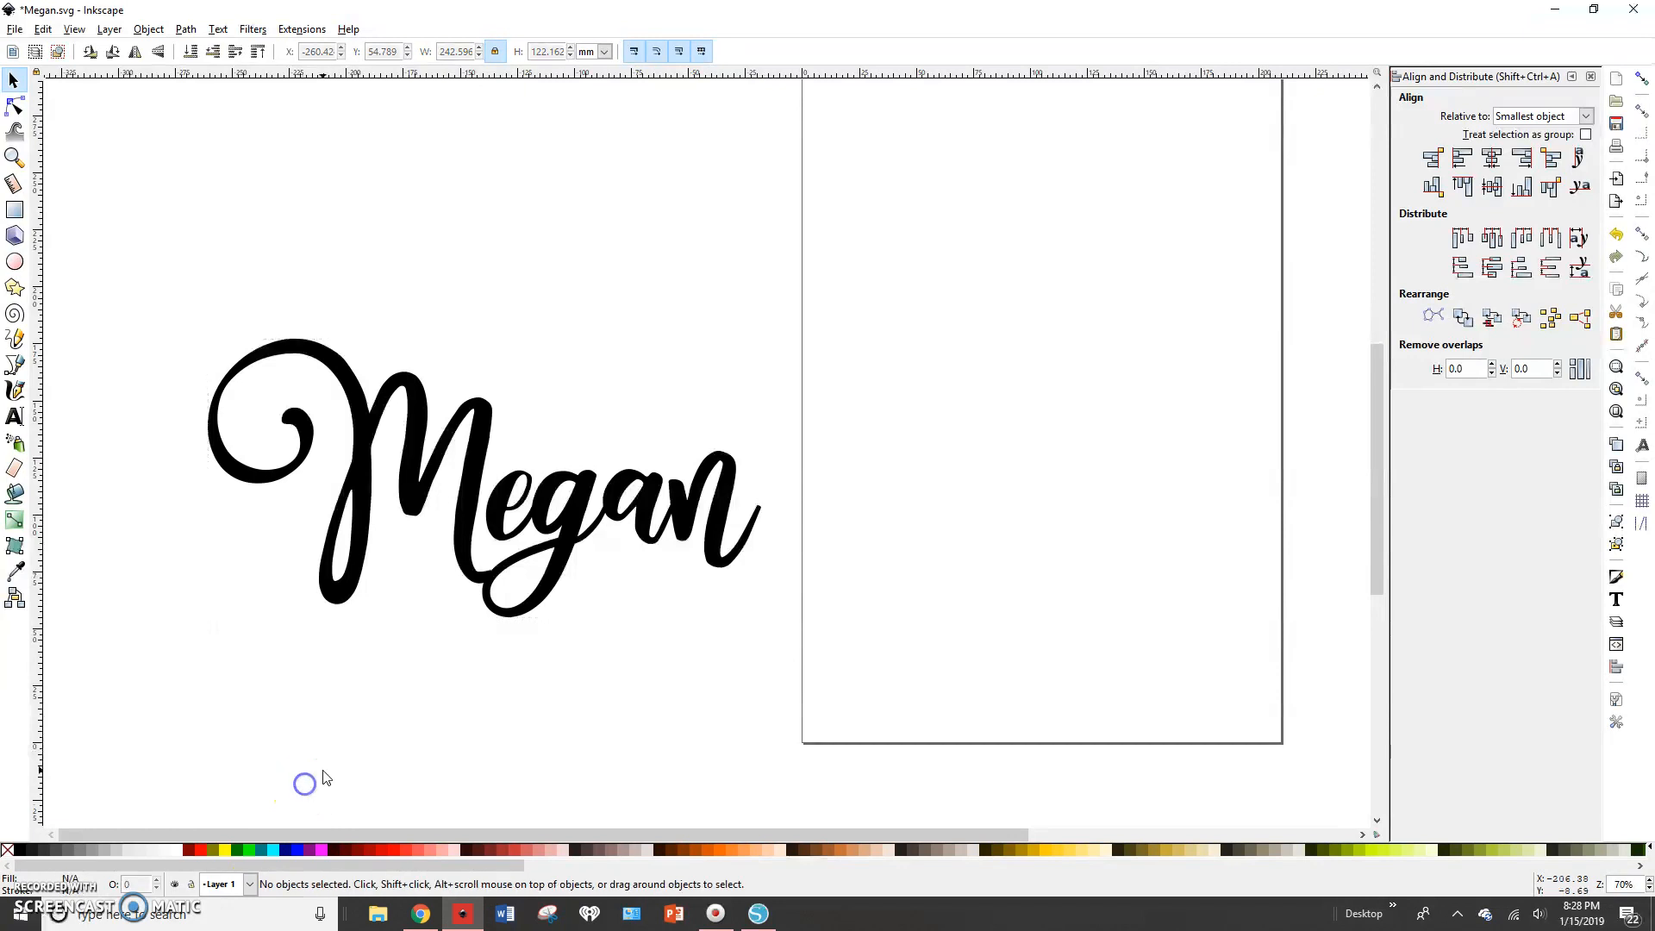
pyautogui.click(529, 506)
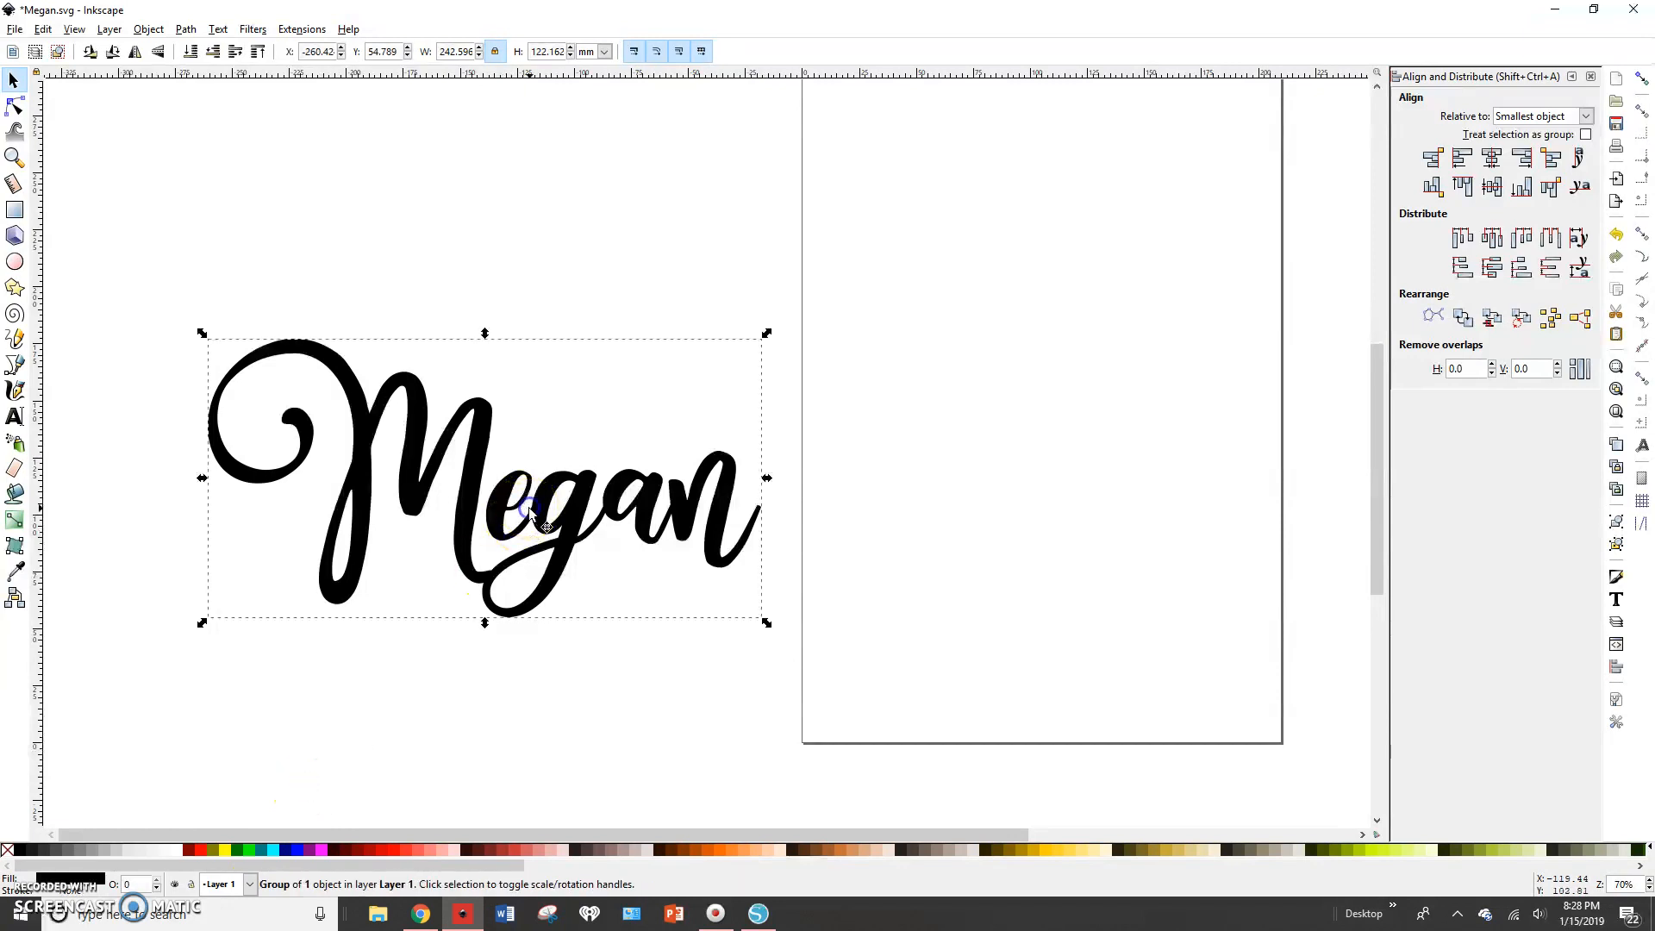
pyautogui.keyDown('ctrl'); pyautogui.click(477, 573); pyautogui.keyUp('ctrl')
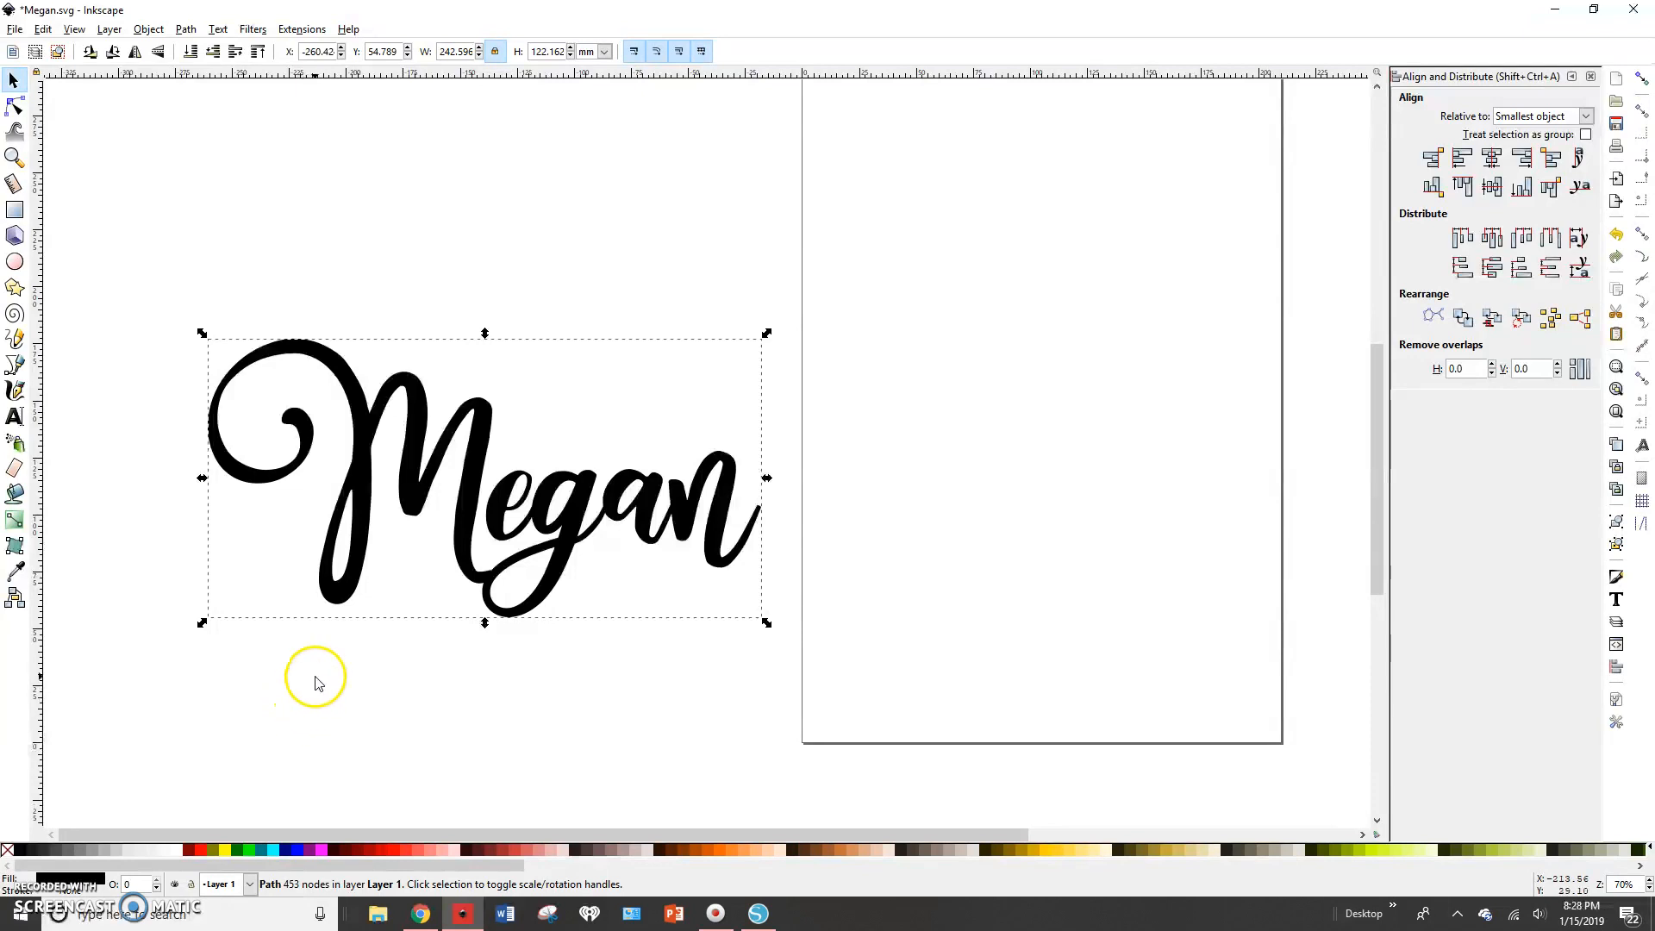
pyautogui.click(185, 31)
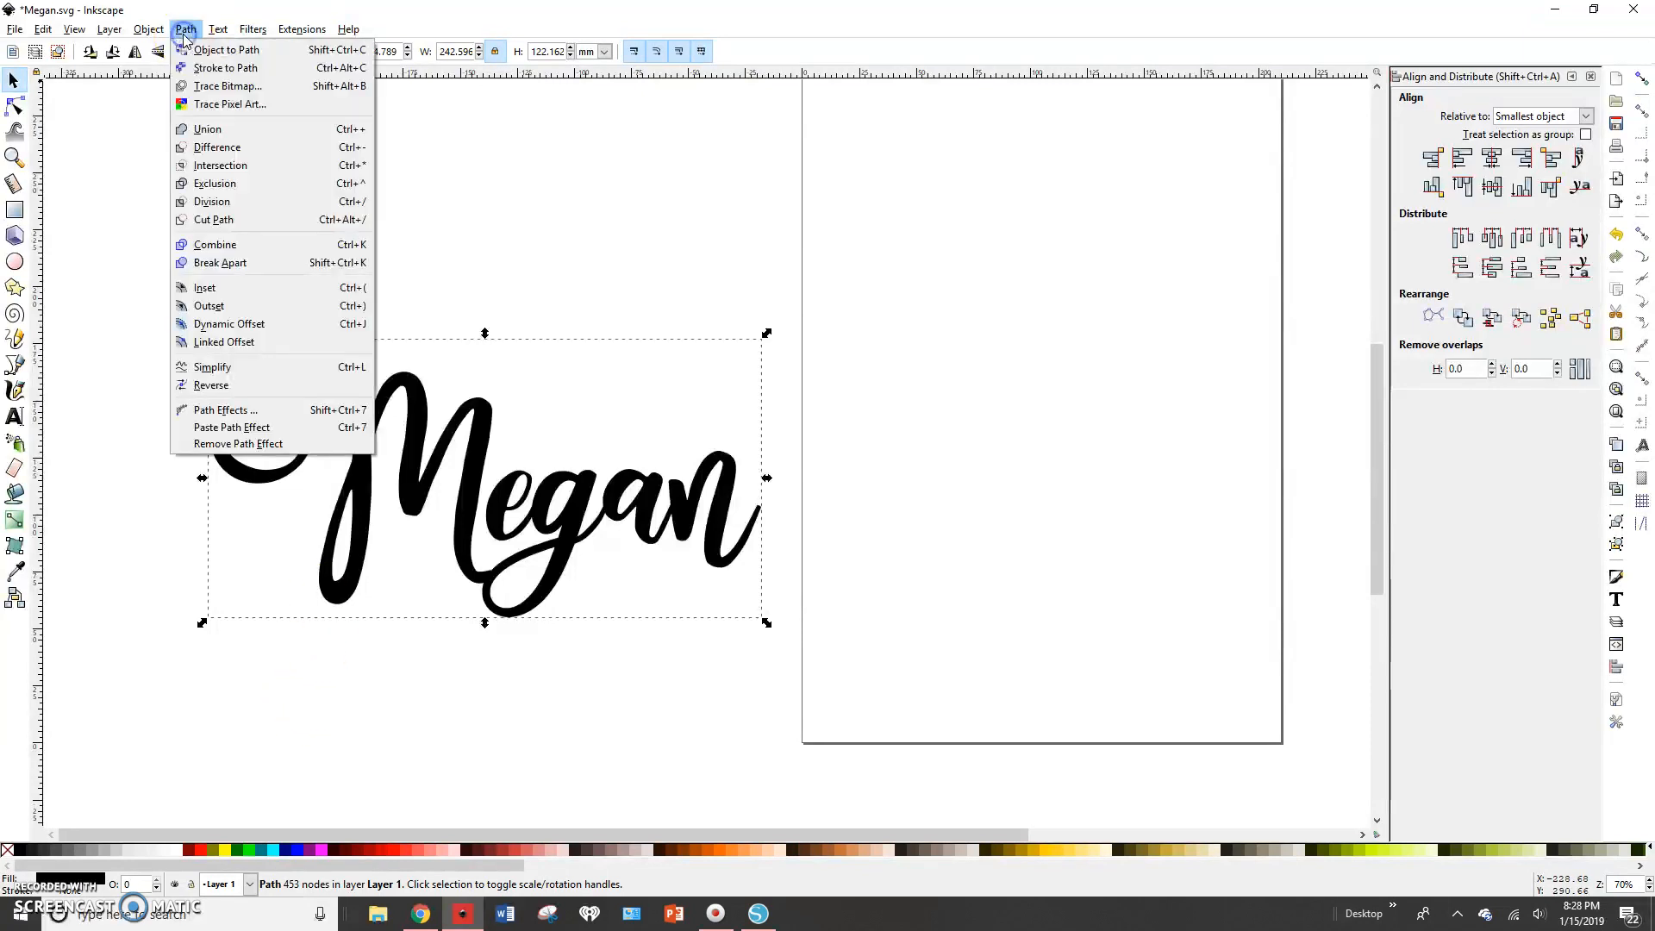
pyautogui.click(189, 50)
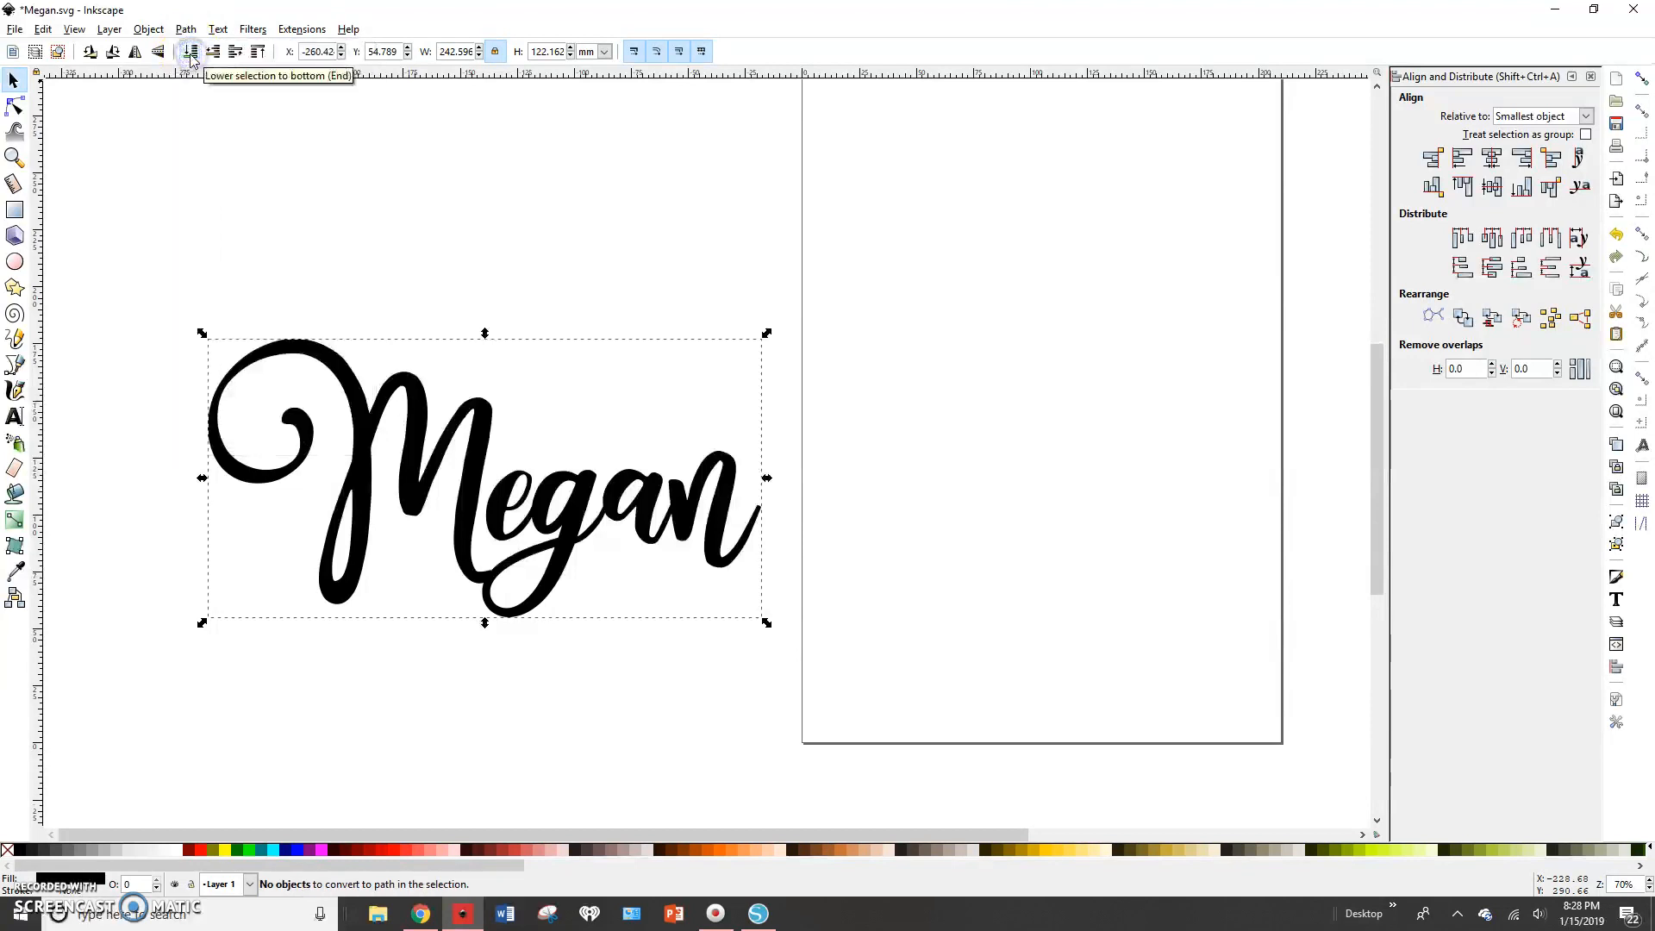
# Merge the overlapping letters of the name into one continuous shape with Union.
pyautogui.click(186, 31)
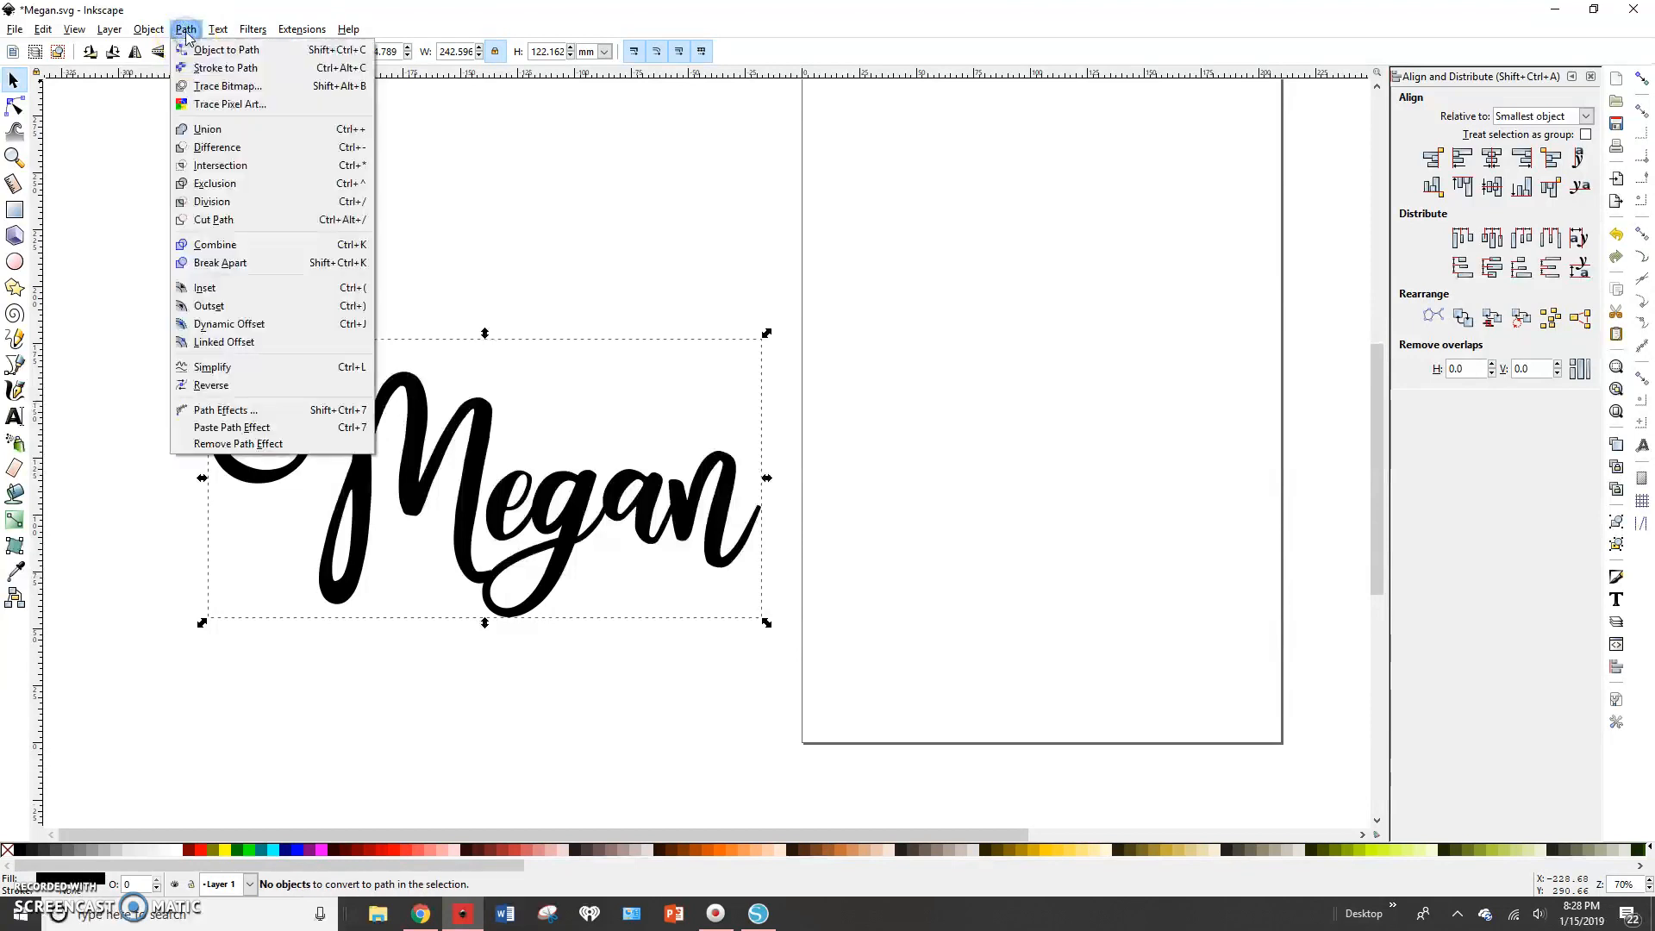
pyautogui.click(207, 129)
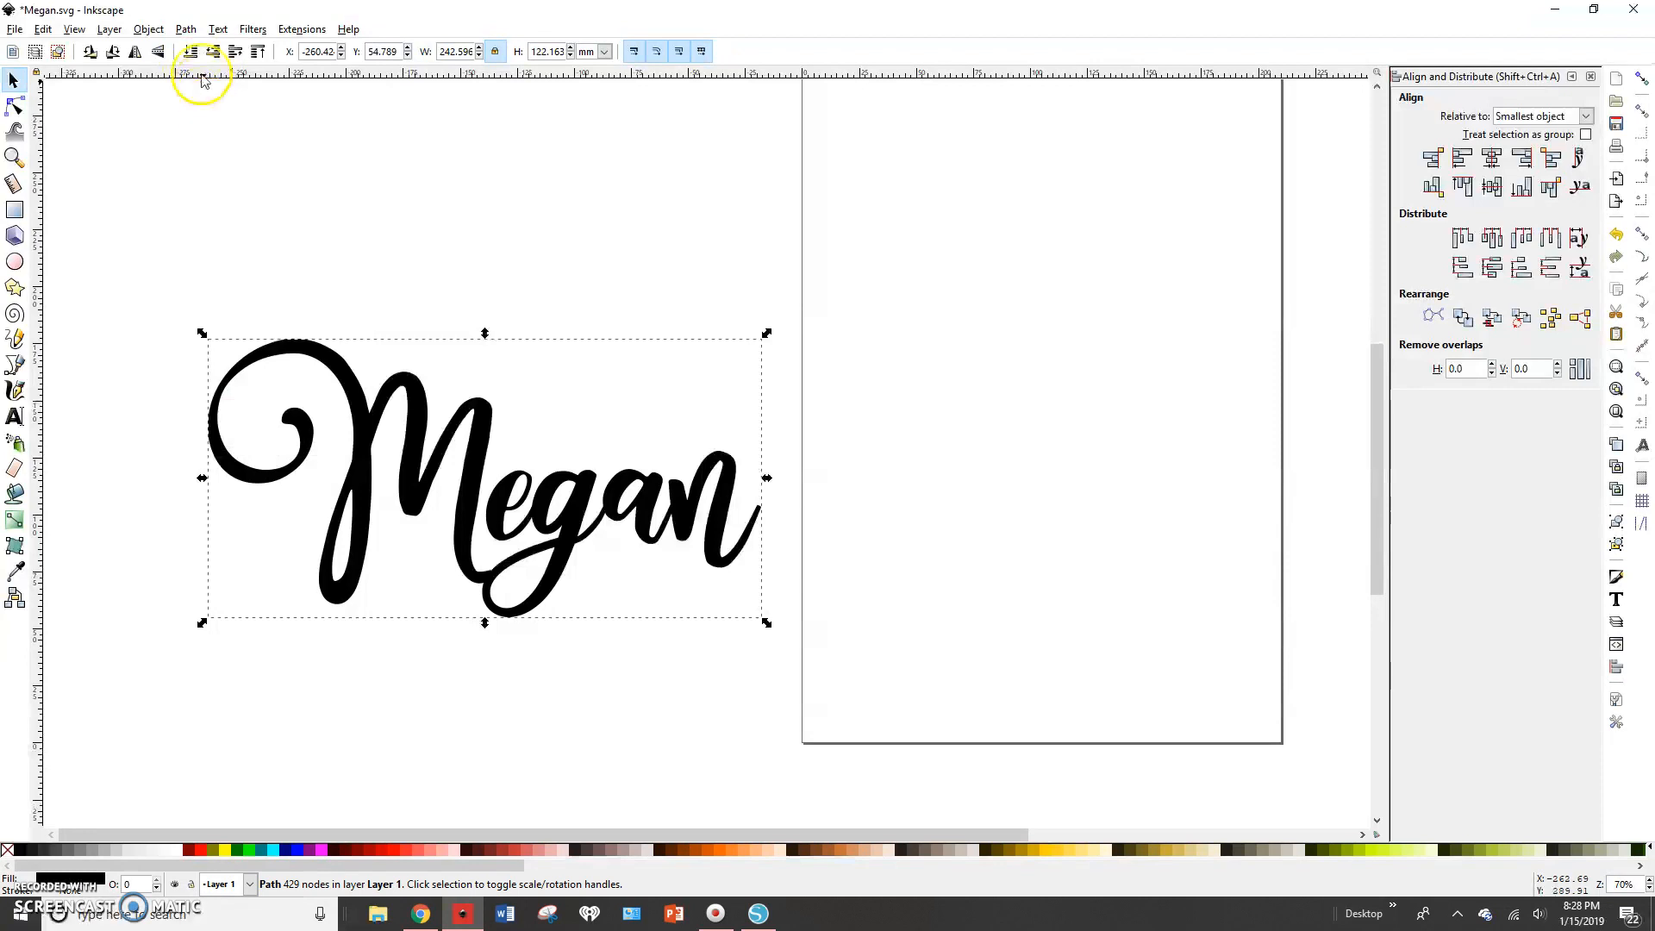
pyautogui.click(179, 30)
pyautogui.click(188, 50)
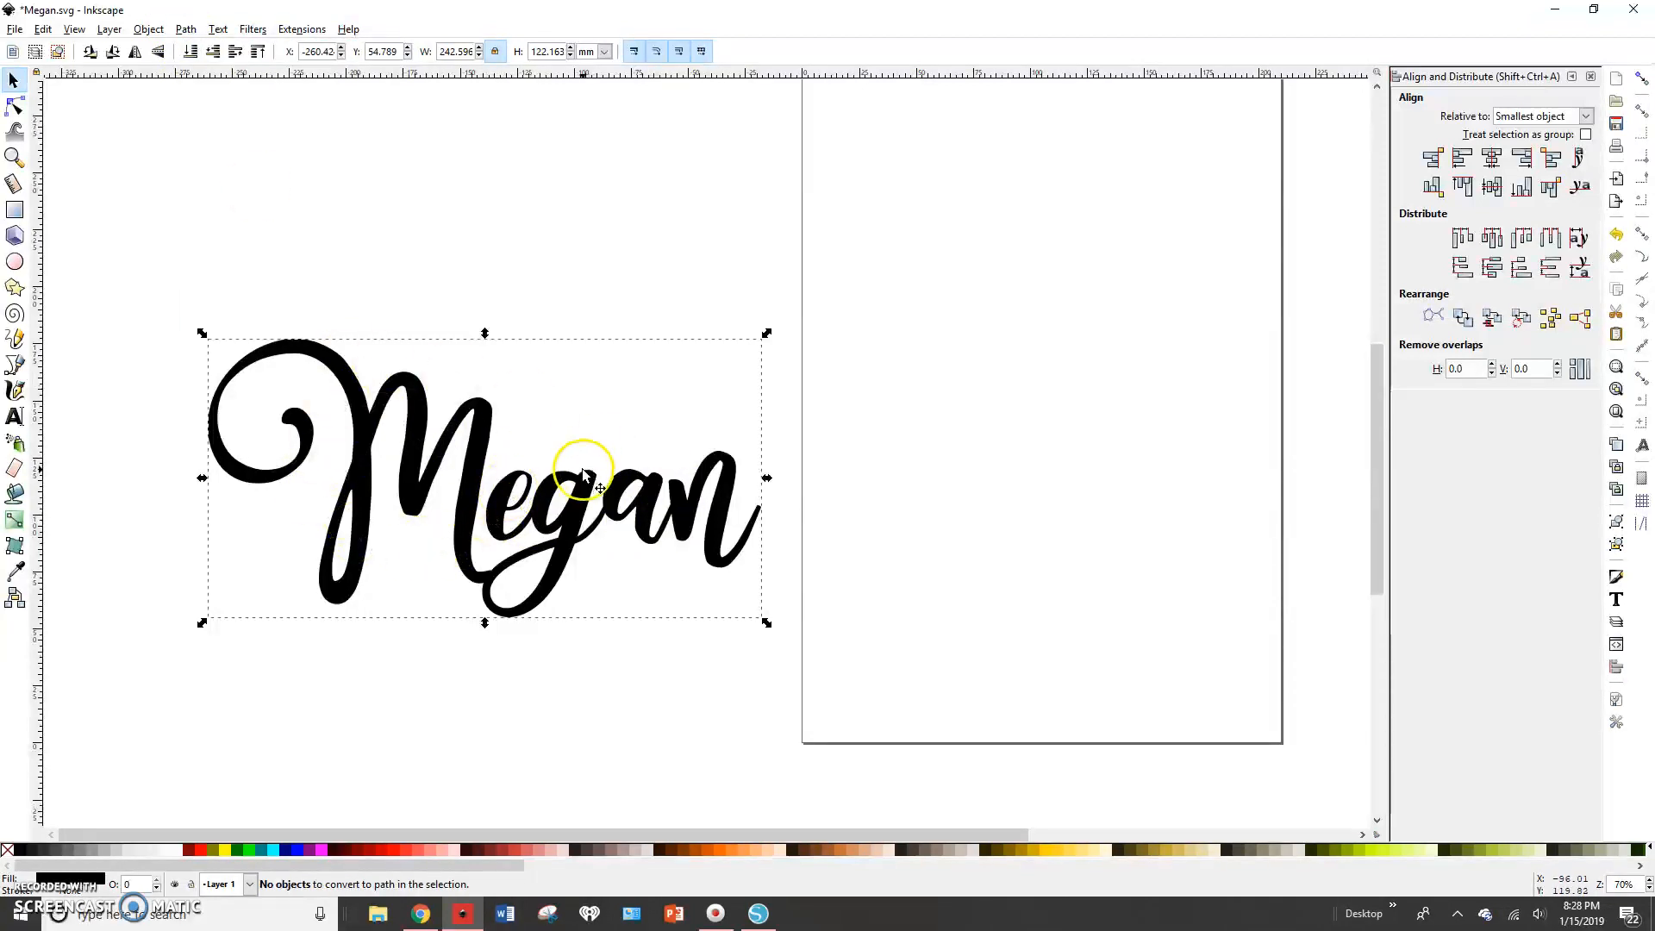
# Duplicate the merged name, arrange the two versions one above the other, and outset the lower one to about 247 by 126 mm.
pyautogui.moveTo(617, 491); pyautogui.dragTo(618, 584)
pyautogui.hotkey('ctrl', 'd')
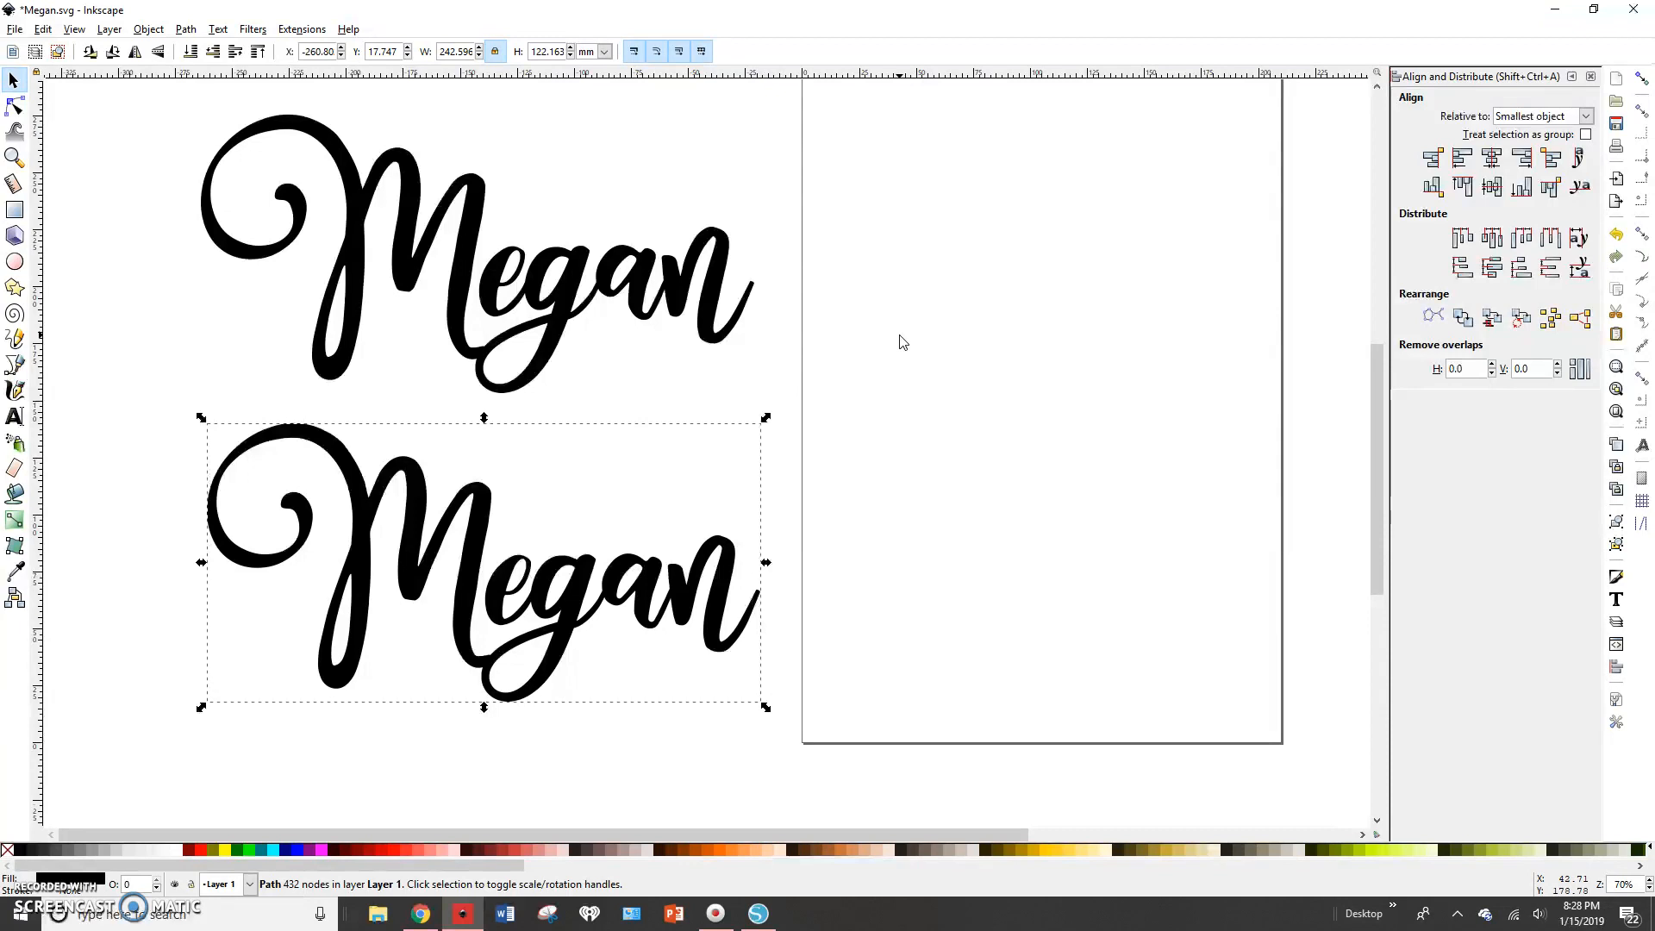
pyautogui.press('ctrl')
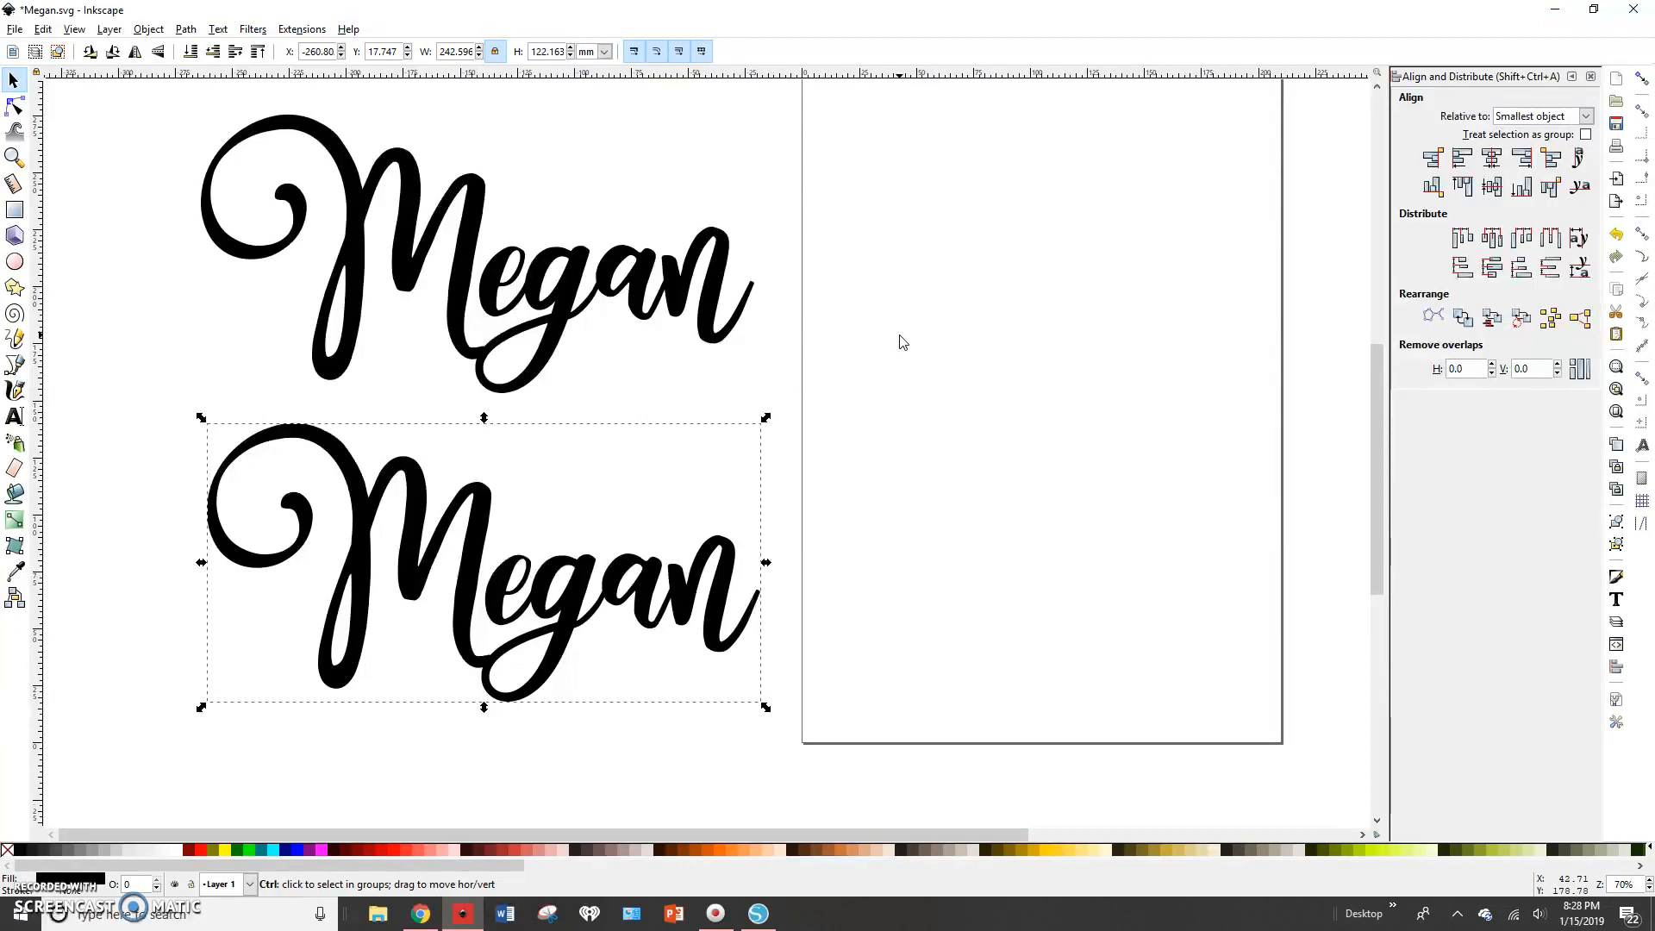
pyautogui.hotkey('ctrl', ')')
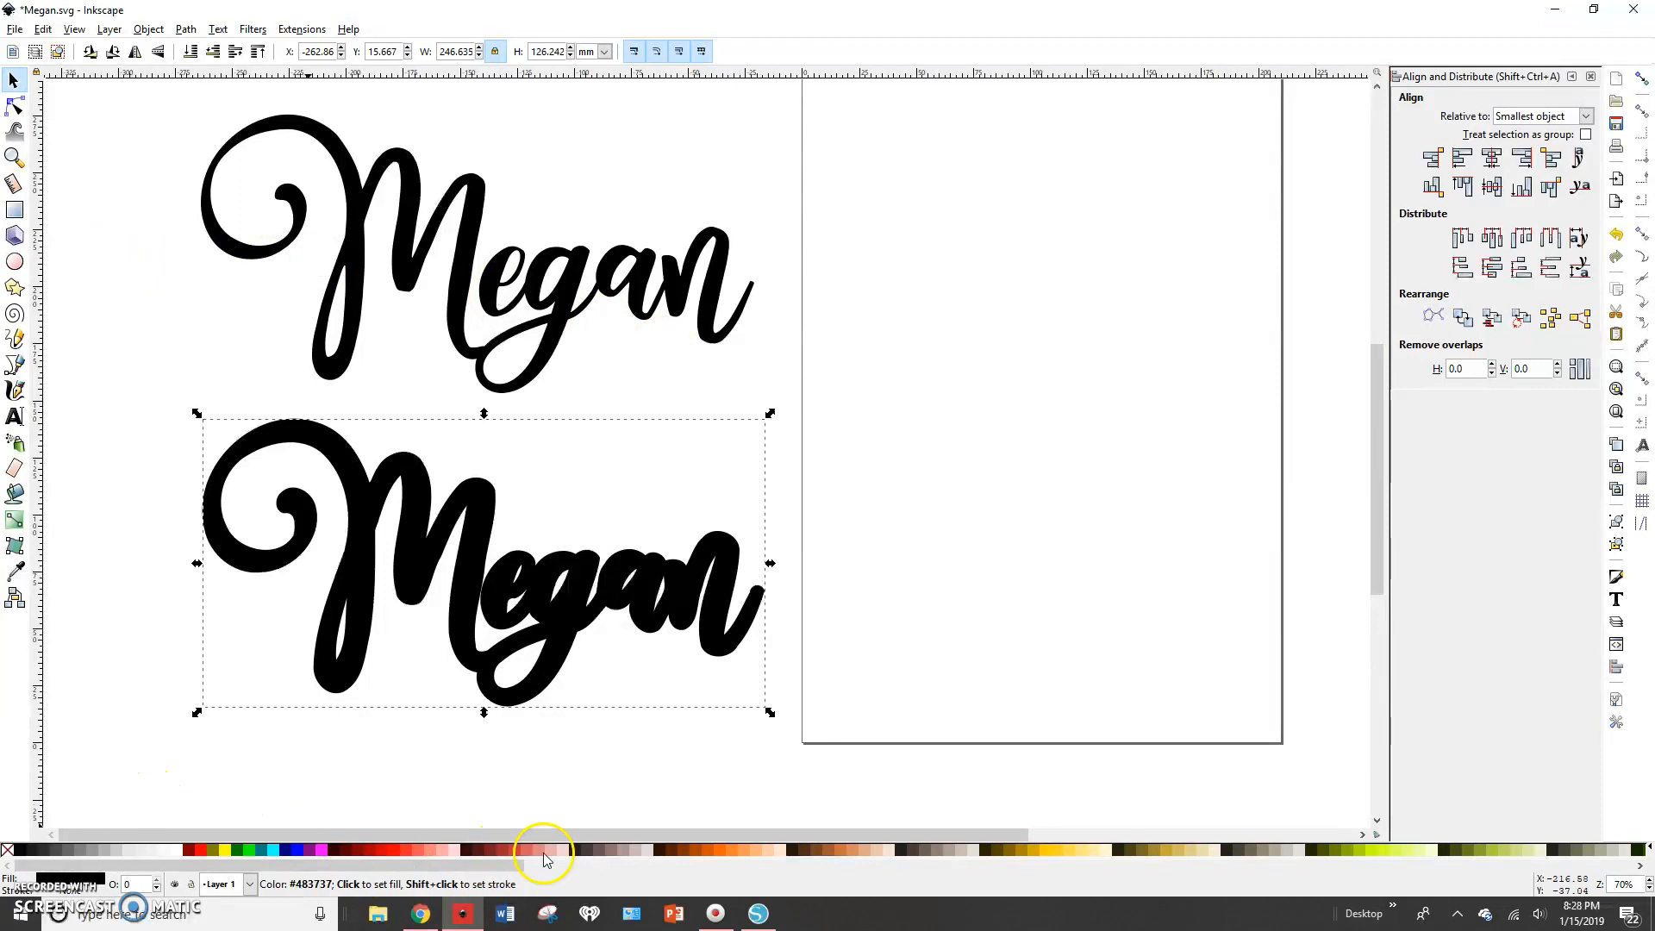
# Fill the outset version golden yellow and centre it behind the black name as an outline, aligning relative to the smallest object.
pyautogui.click(1053, 852)
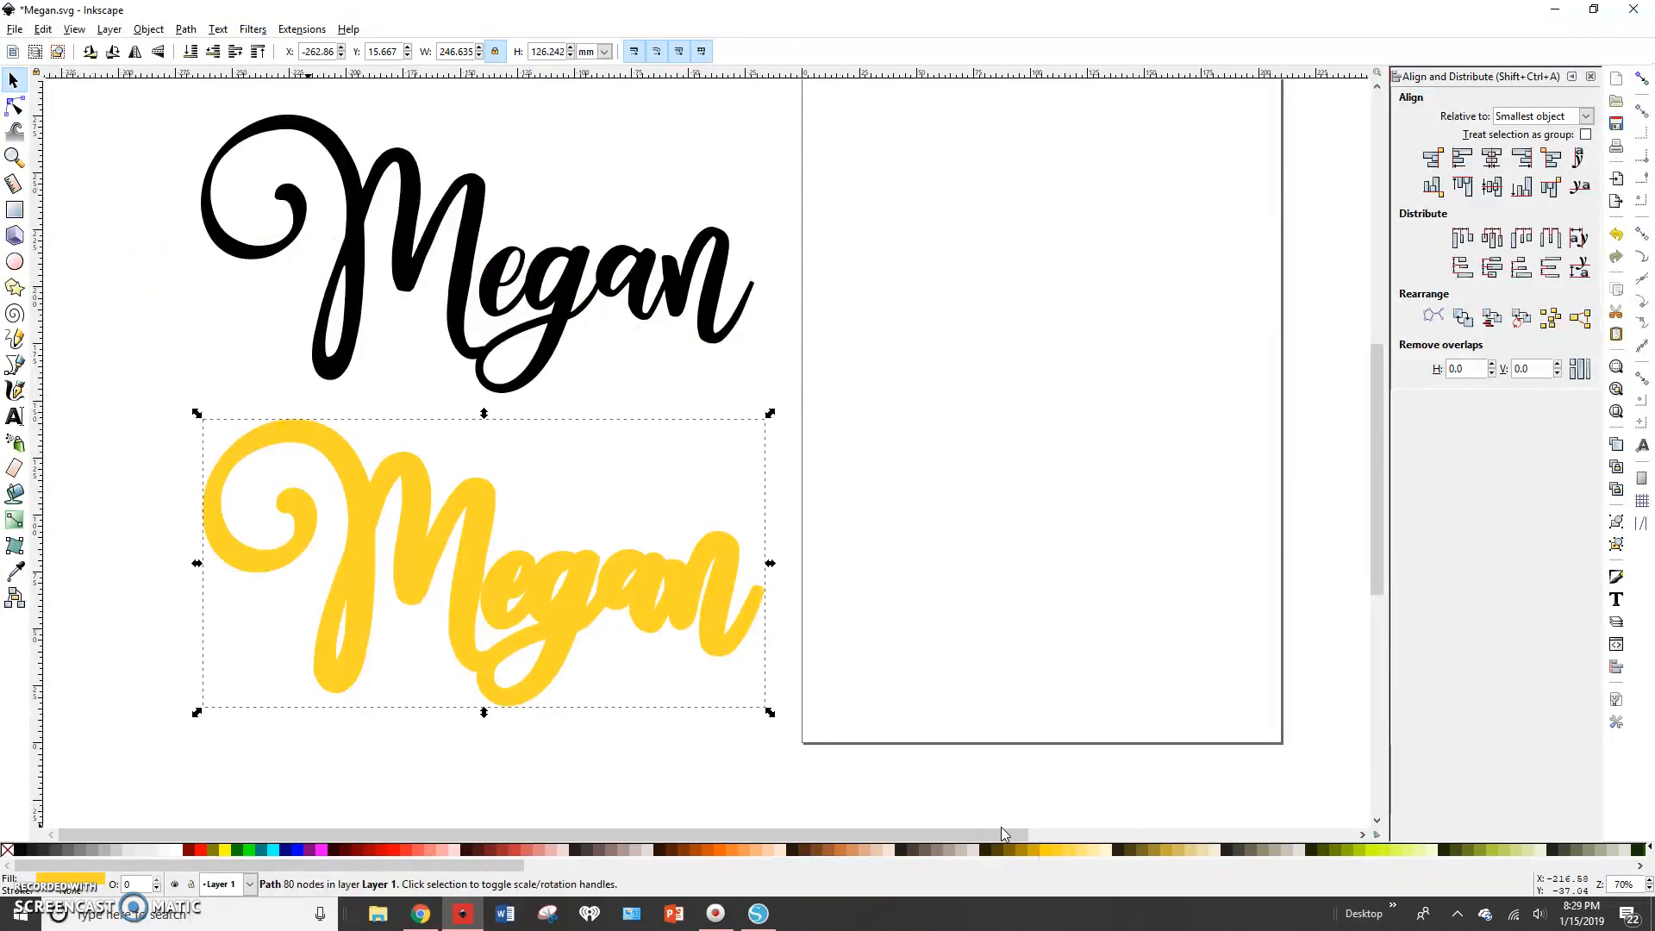
pyautogui.click(345, 148)
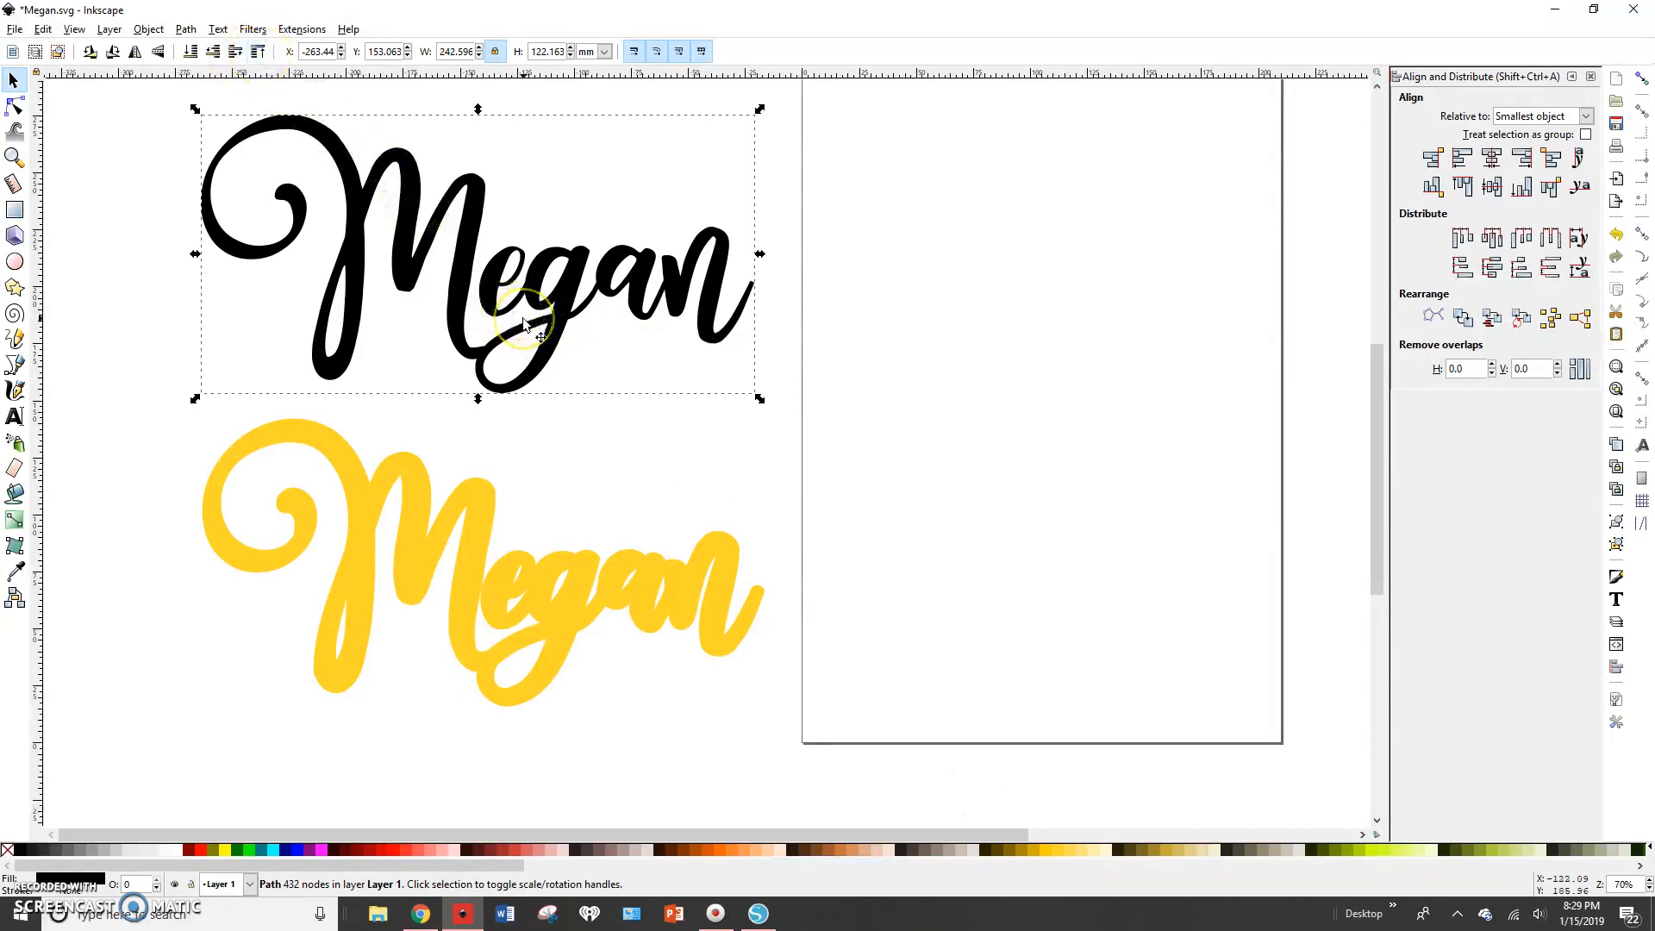
pyautogui.hotkey('ctrl', 'a')
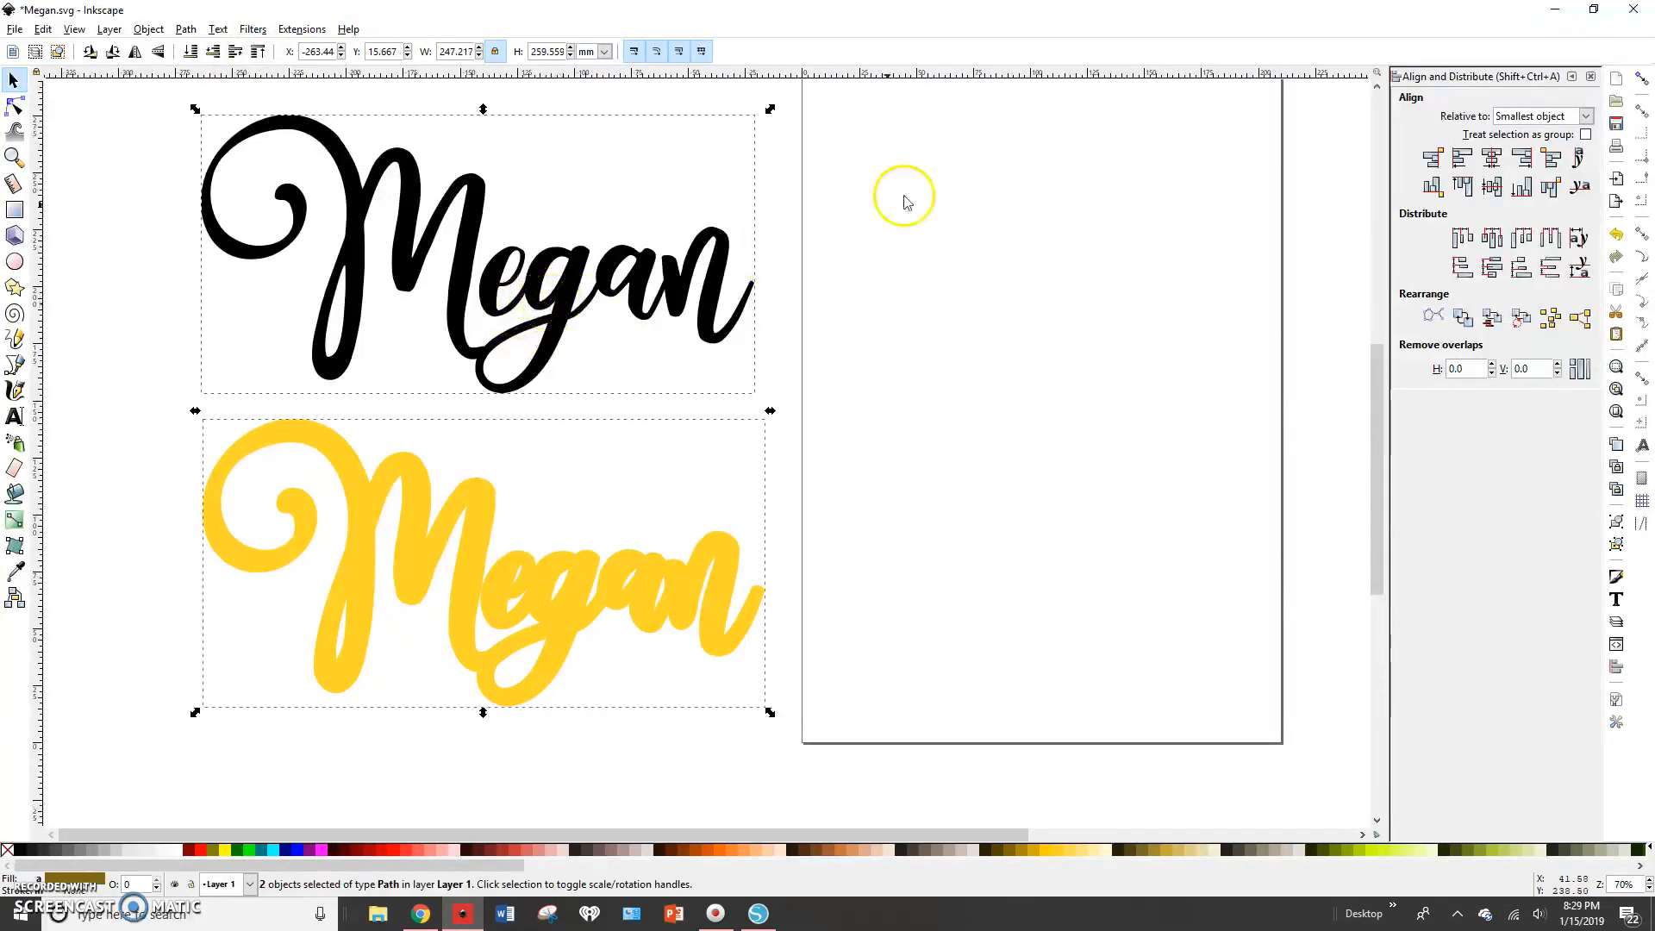
pyautogui.click(1492, 183)
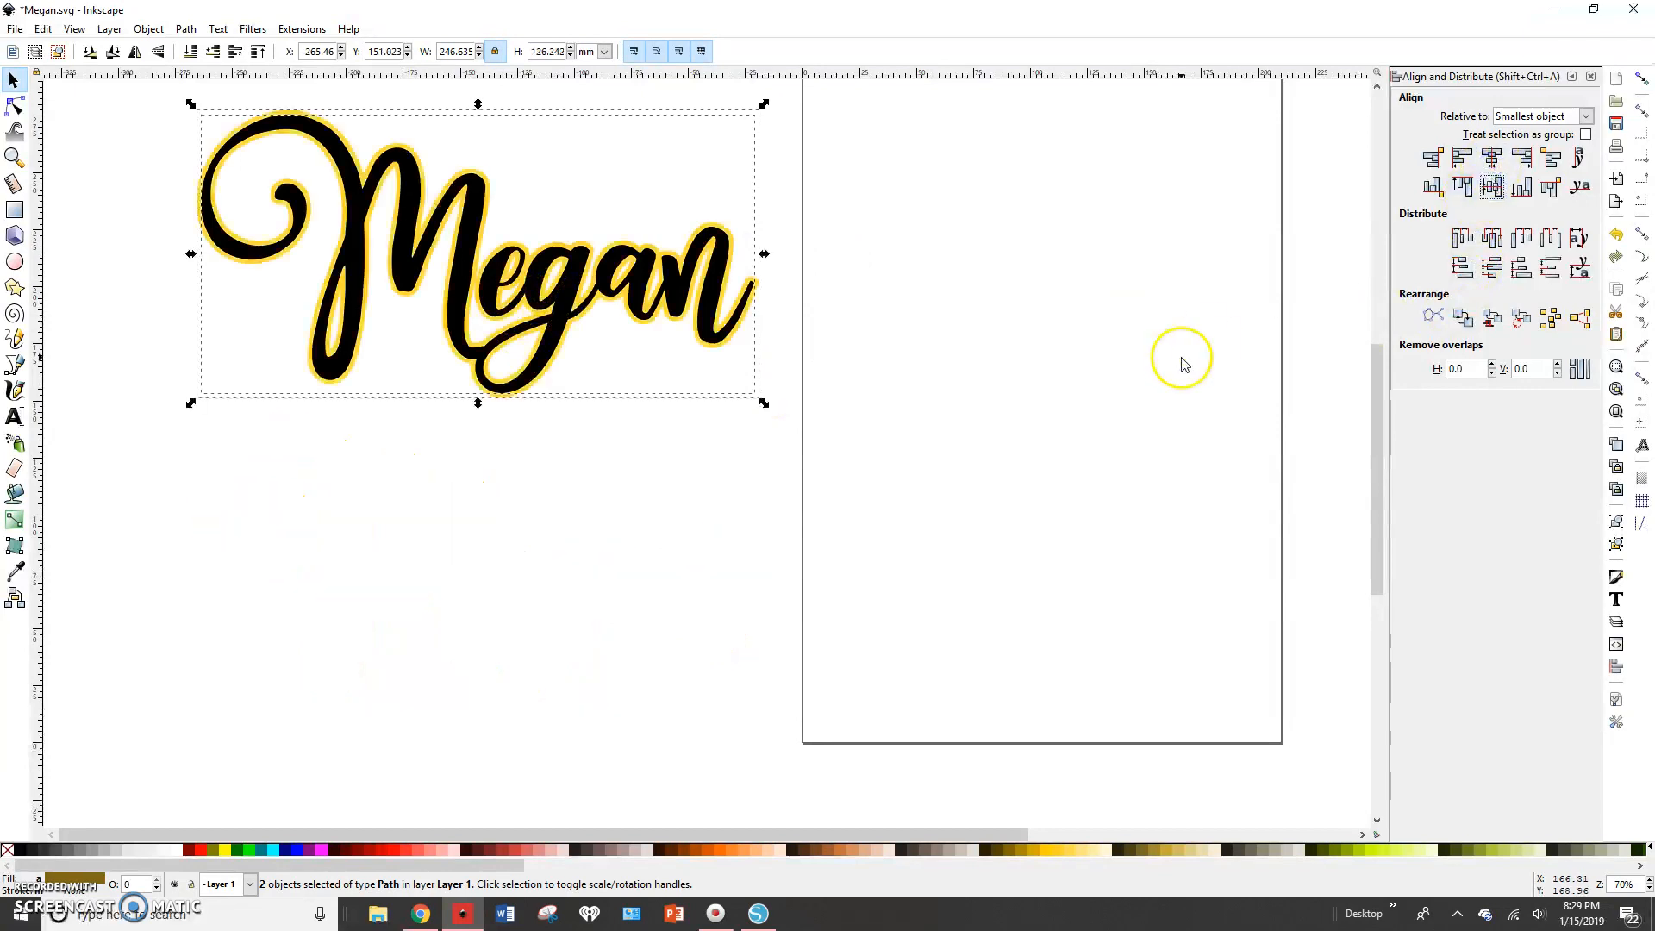
pyautogui.click(746, 576)
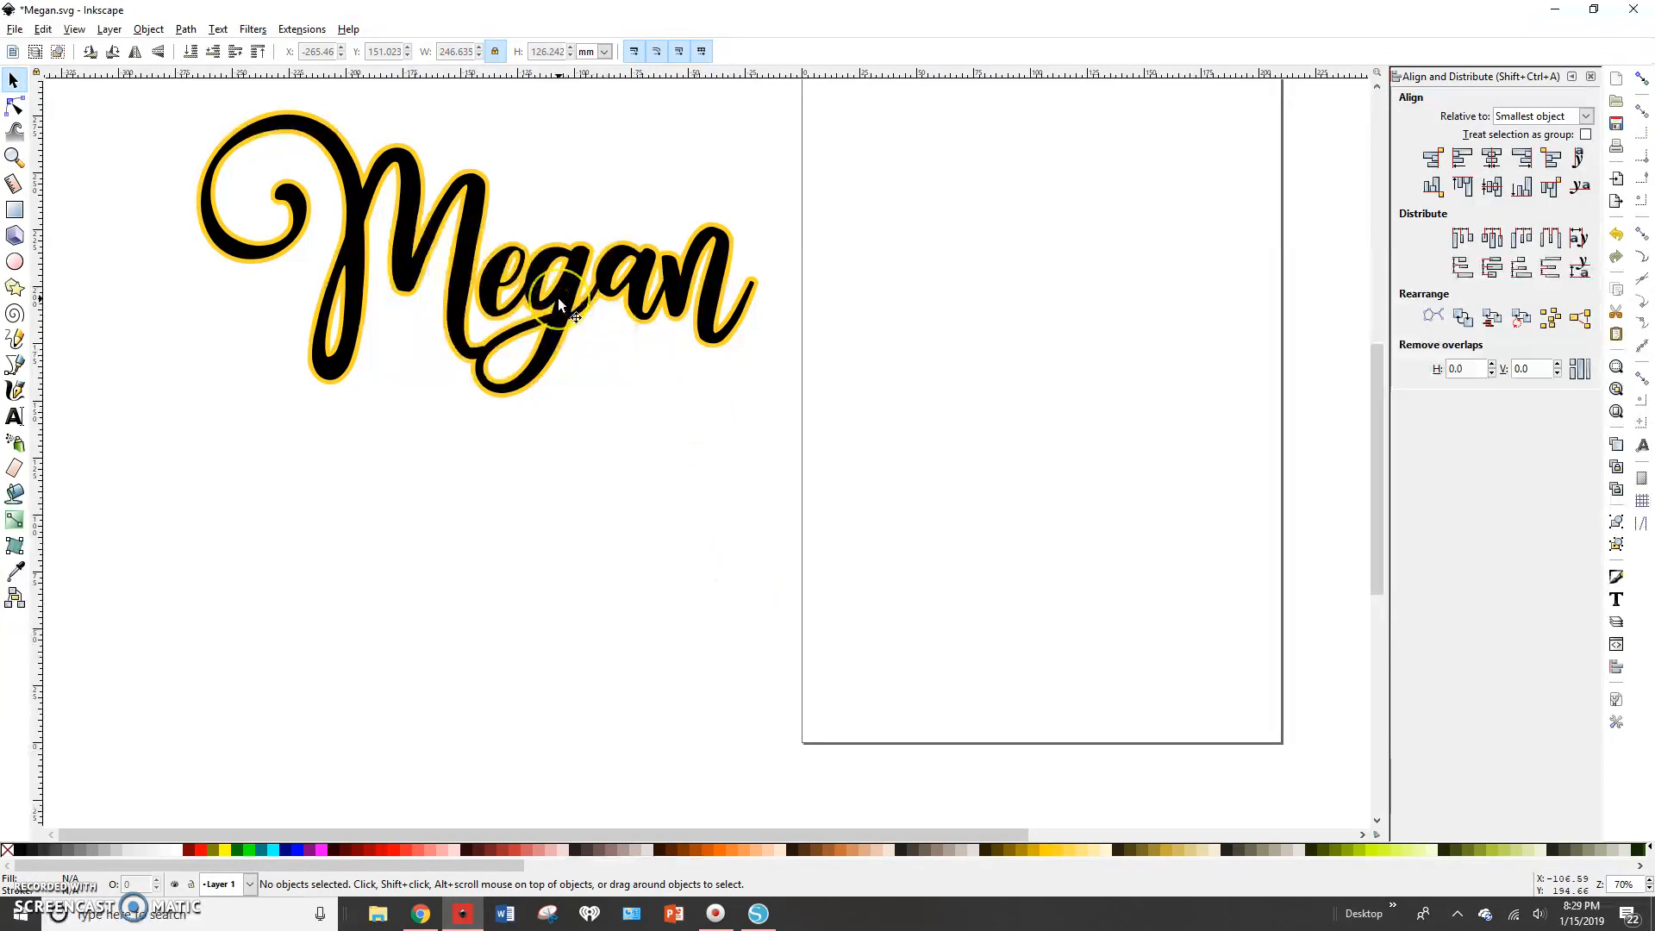
# Move the black name off the yellow outline, placing one copy on the page and another below the yellow version.
pyautogui.moveTo(557, 297); pyautogui.dragTo(1110, 505)
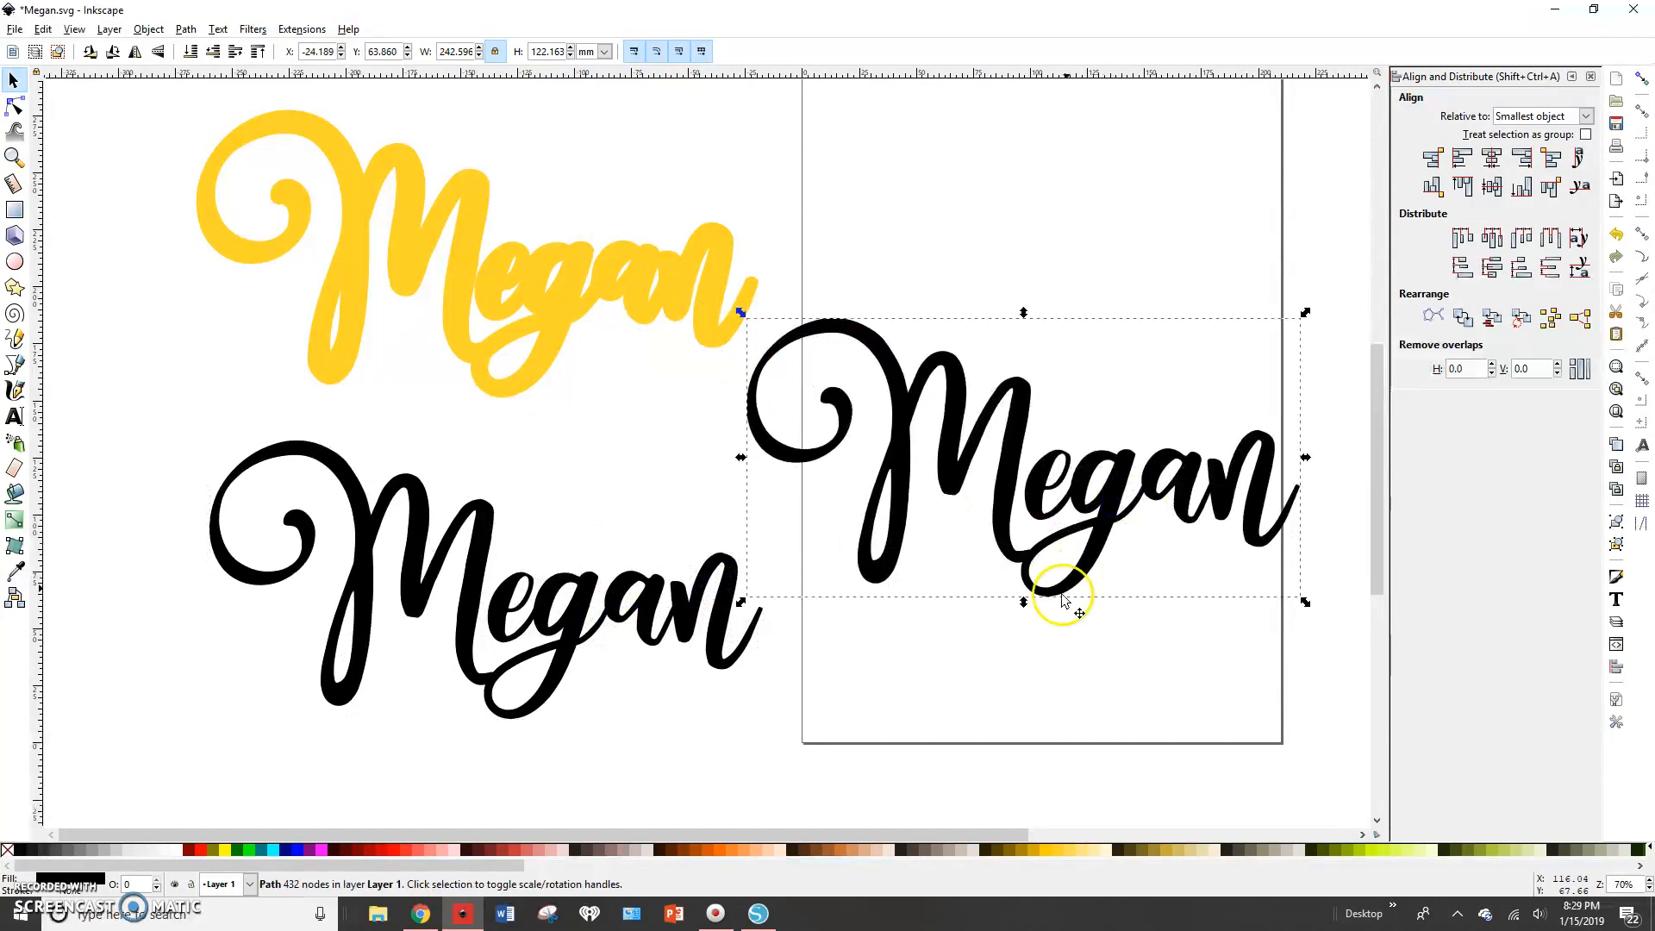
pyautogui.click(1085, 834)
pyautogui.moveTo(1085, 835); pyautogui.dragTo(974, 834)
pyautogui.moveTo(840, 484); pyautogui.dragTo(955, 474)
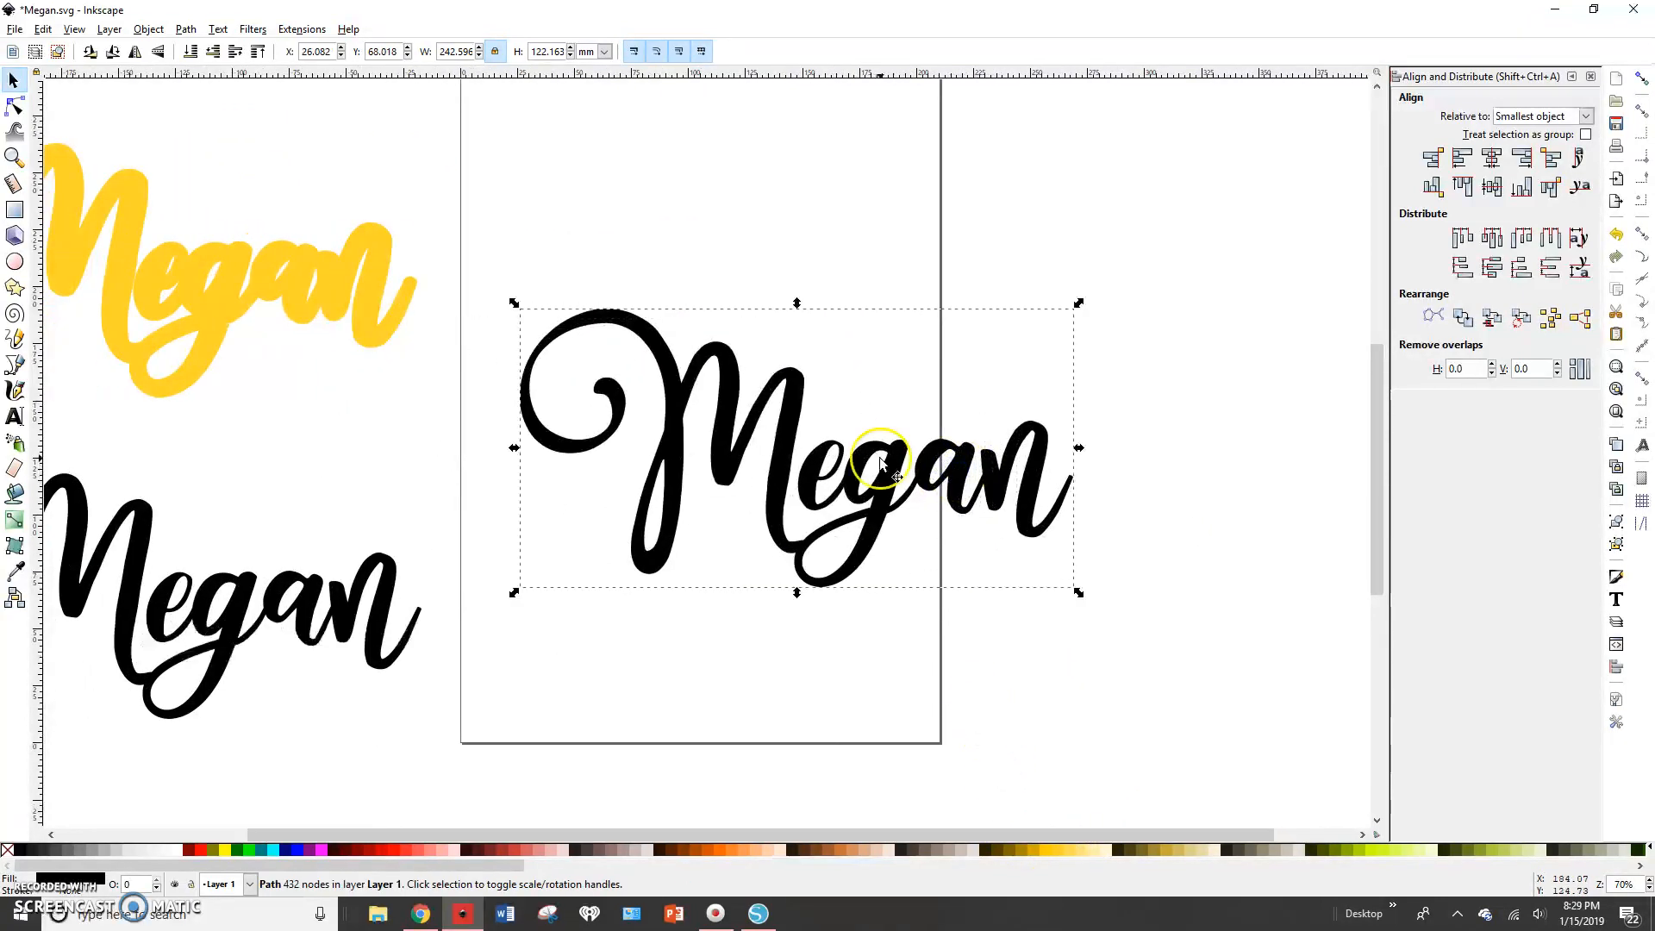
# Apply a Dynamic Offset to the black name on the page and expand it outward by about 7.9 pt.
pyautogui.click(186, 31)
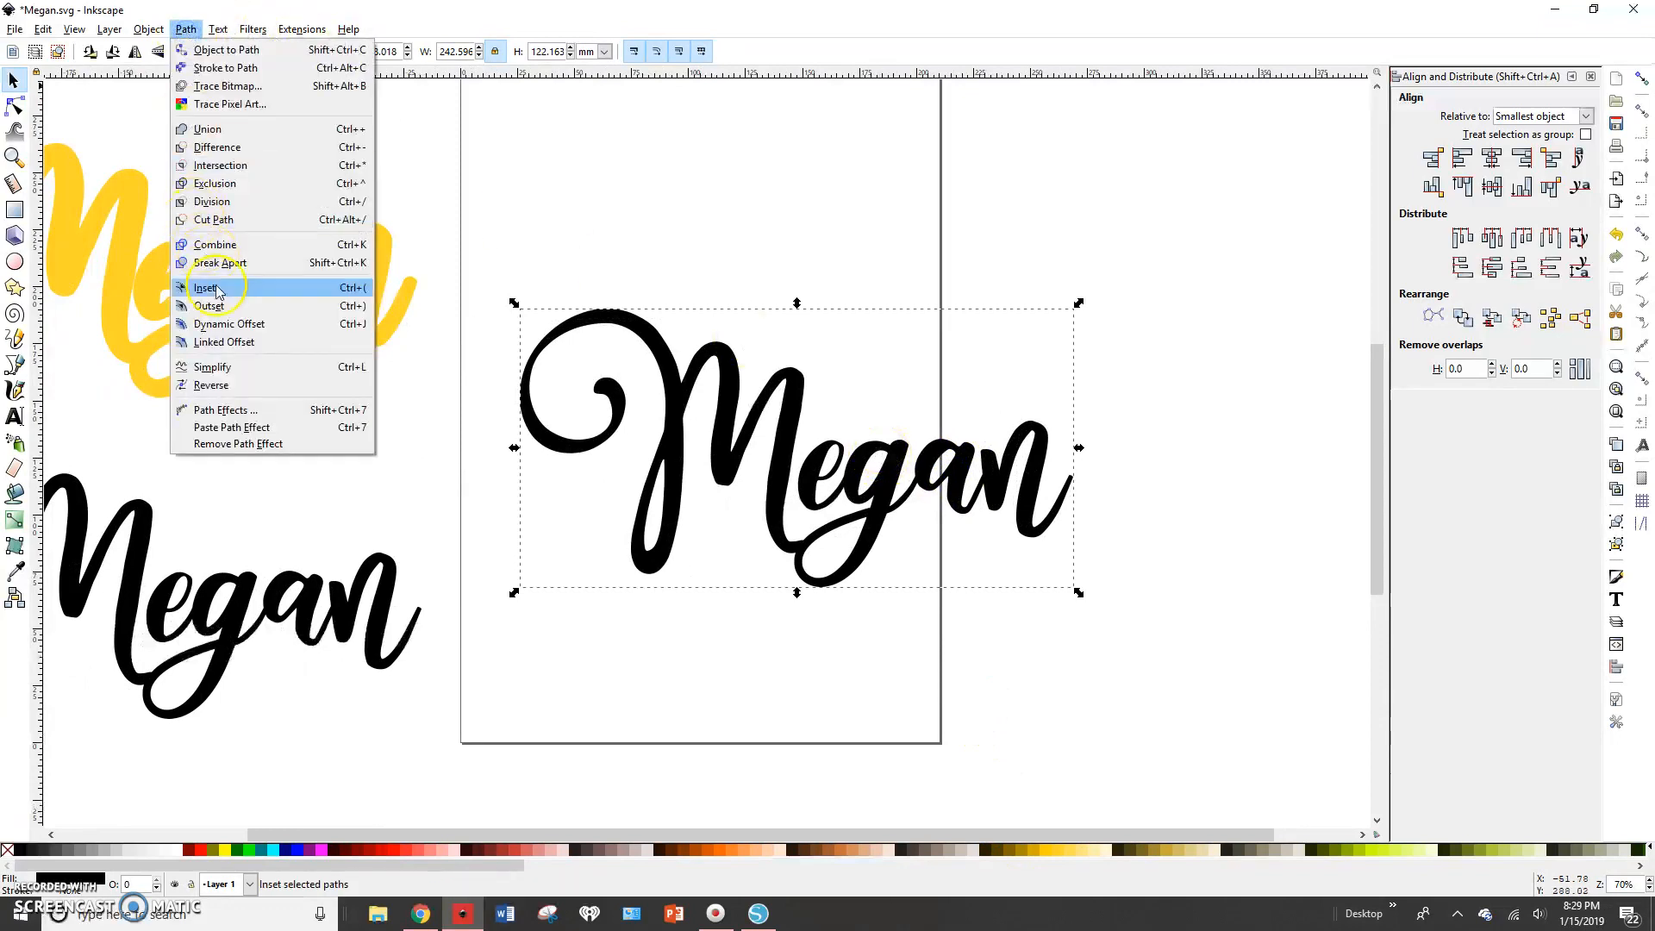
pyautogui.click(215, 324)
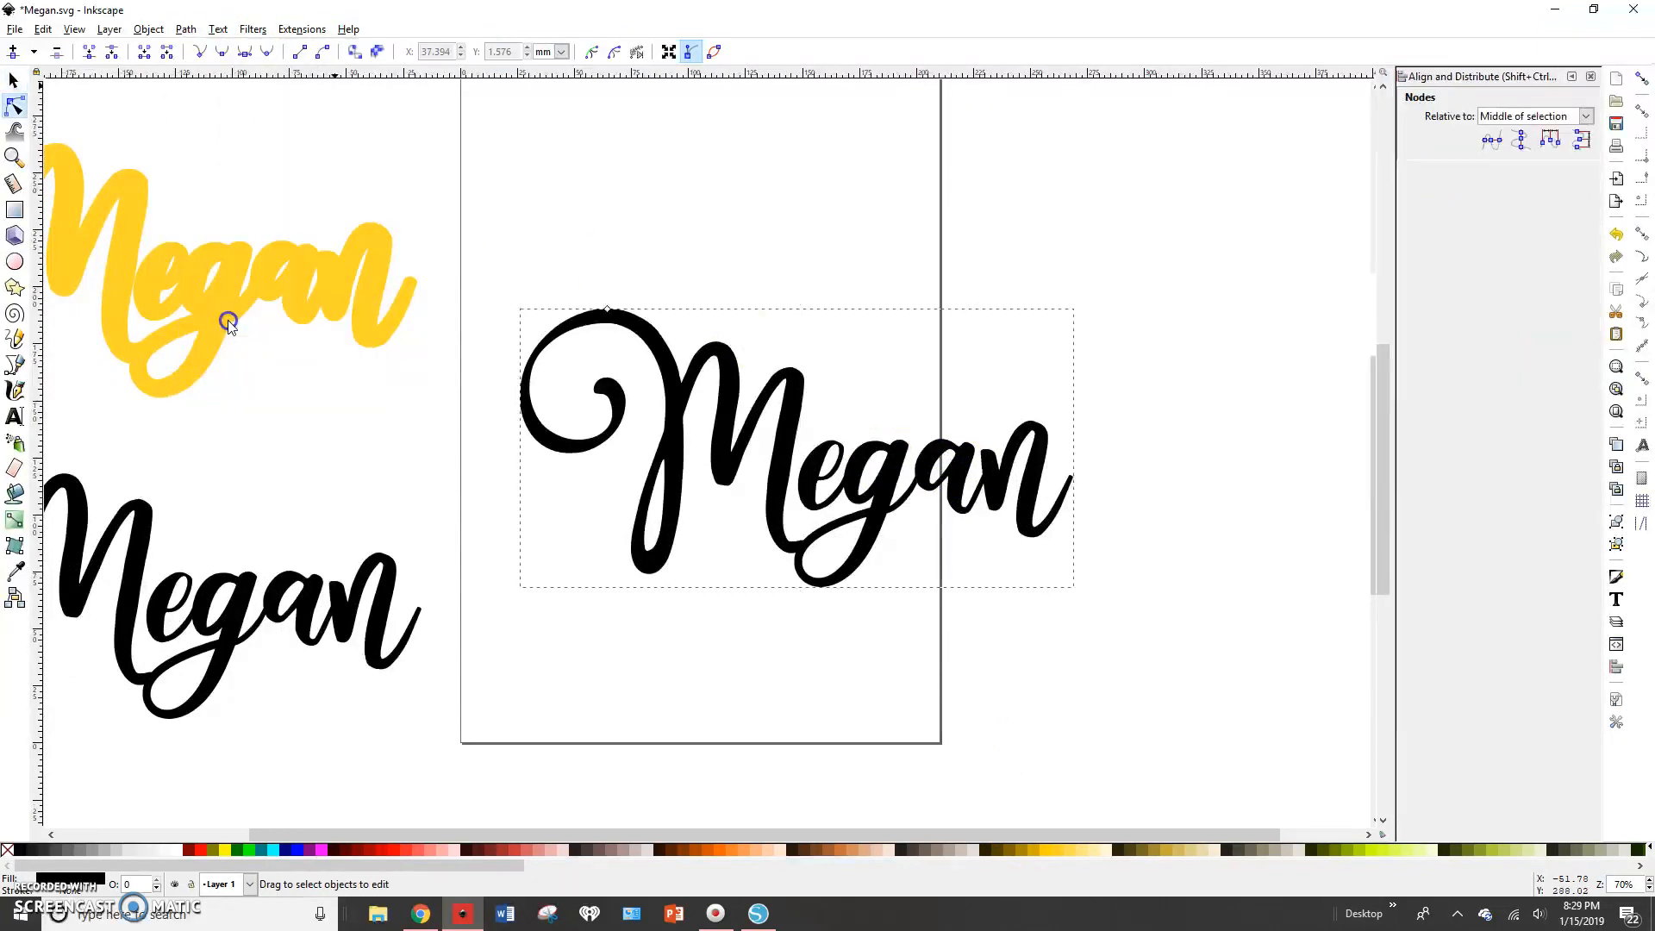
pyautogui.click(610, 310)
pyautogui.moveTo(608, 303); pyautogui.dragTo(607, 291)
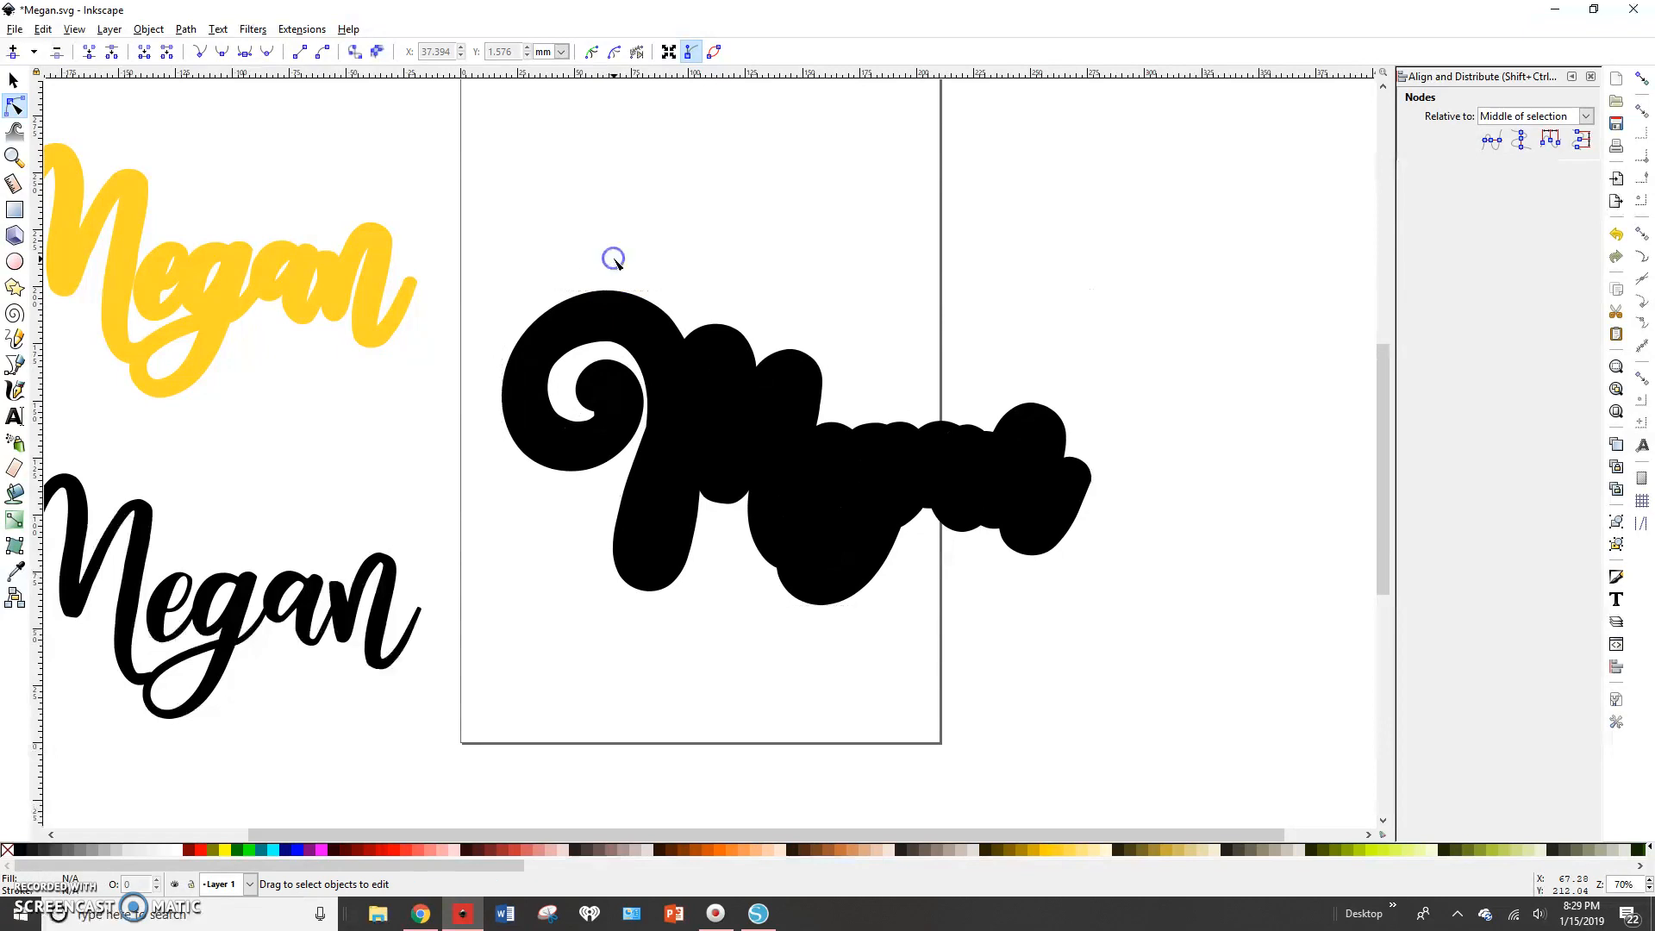
# Select the expanded dynamic offset shape and convert it to a regular path.
pyautogui.click(258, 226)
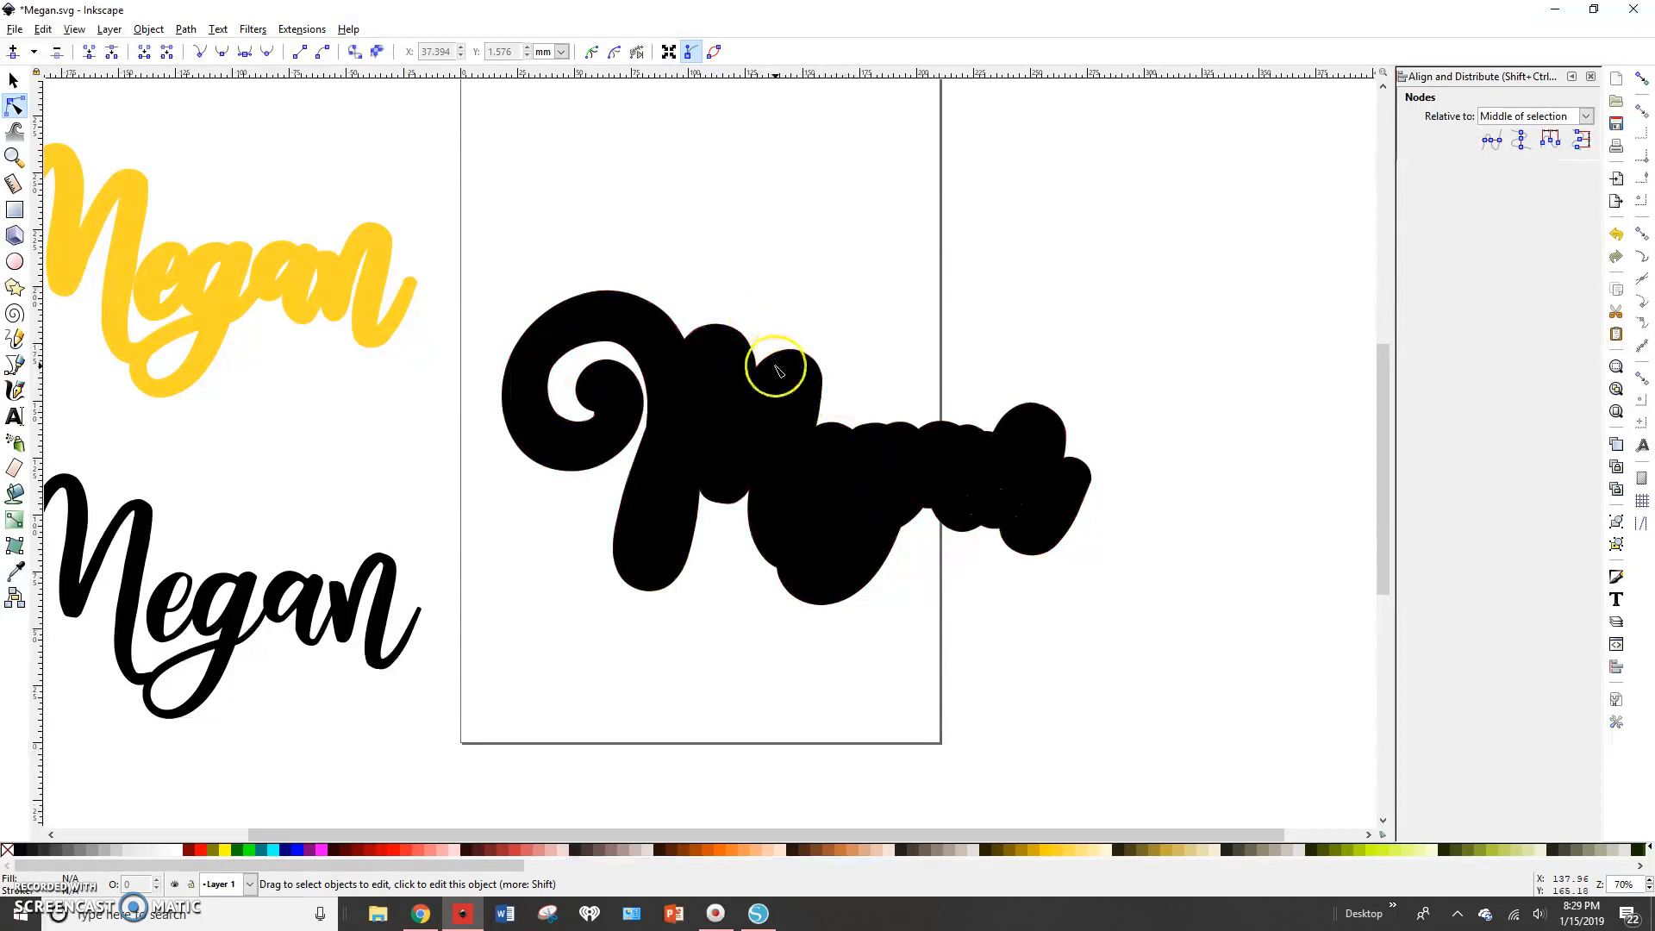
pyautogui.click(775, 369)
pyautogui.click(12, 79)
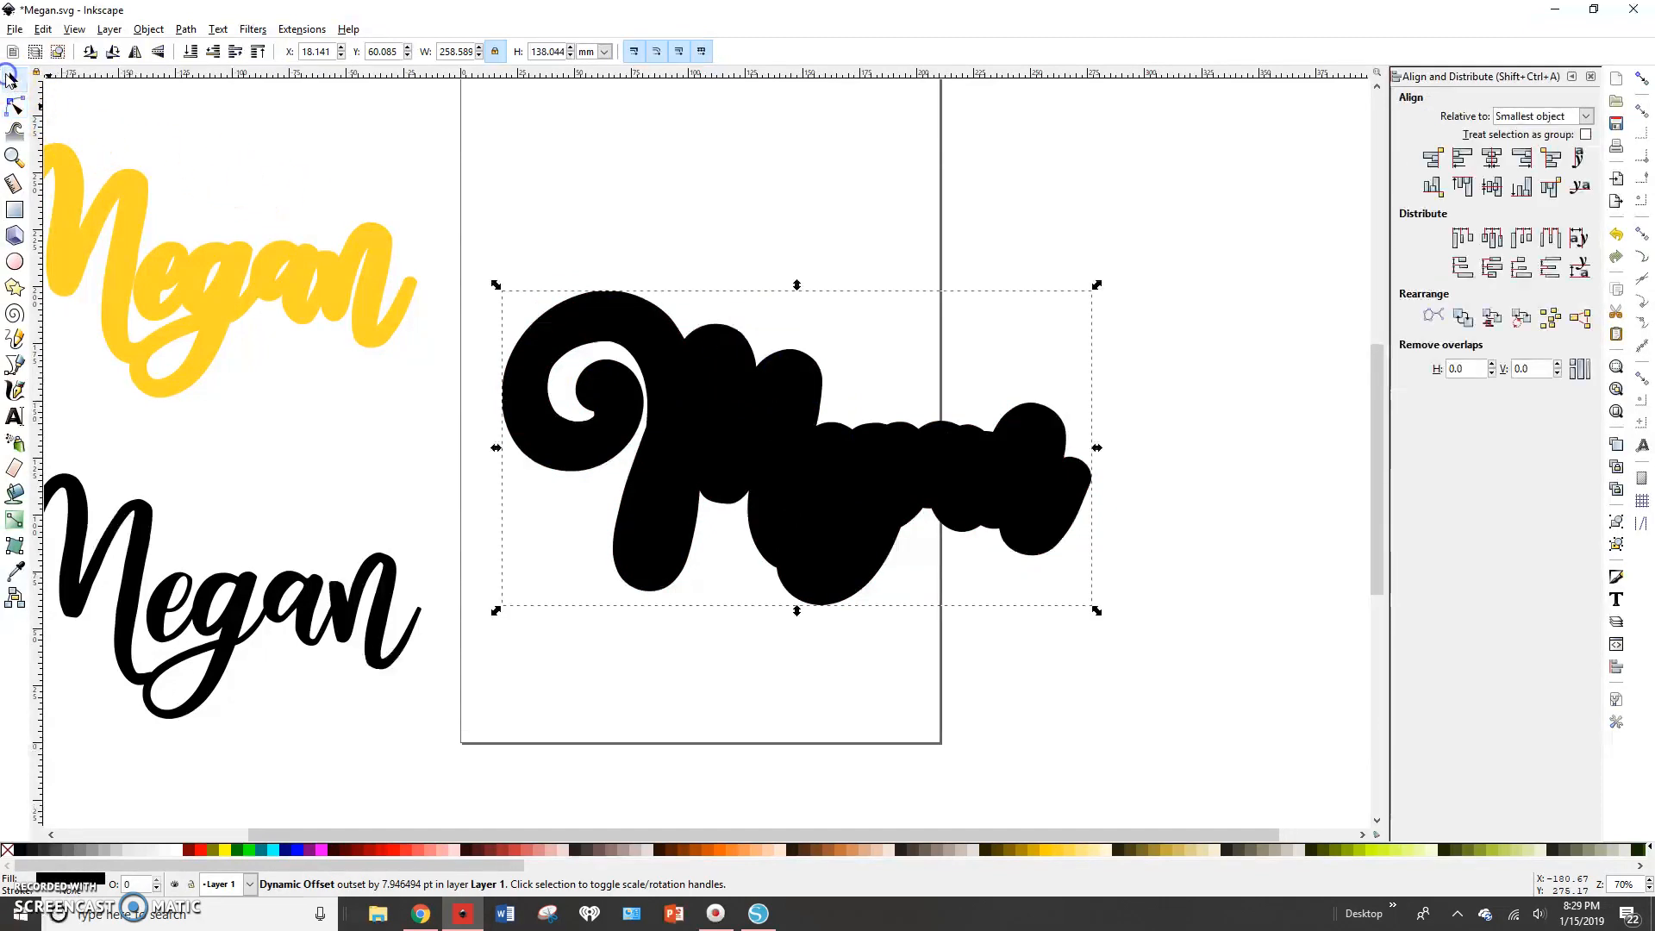
pyautogui.hotkey('shift', 'ctrl', 'c')
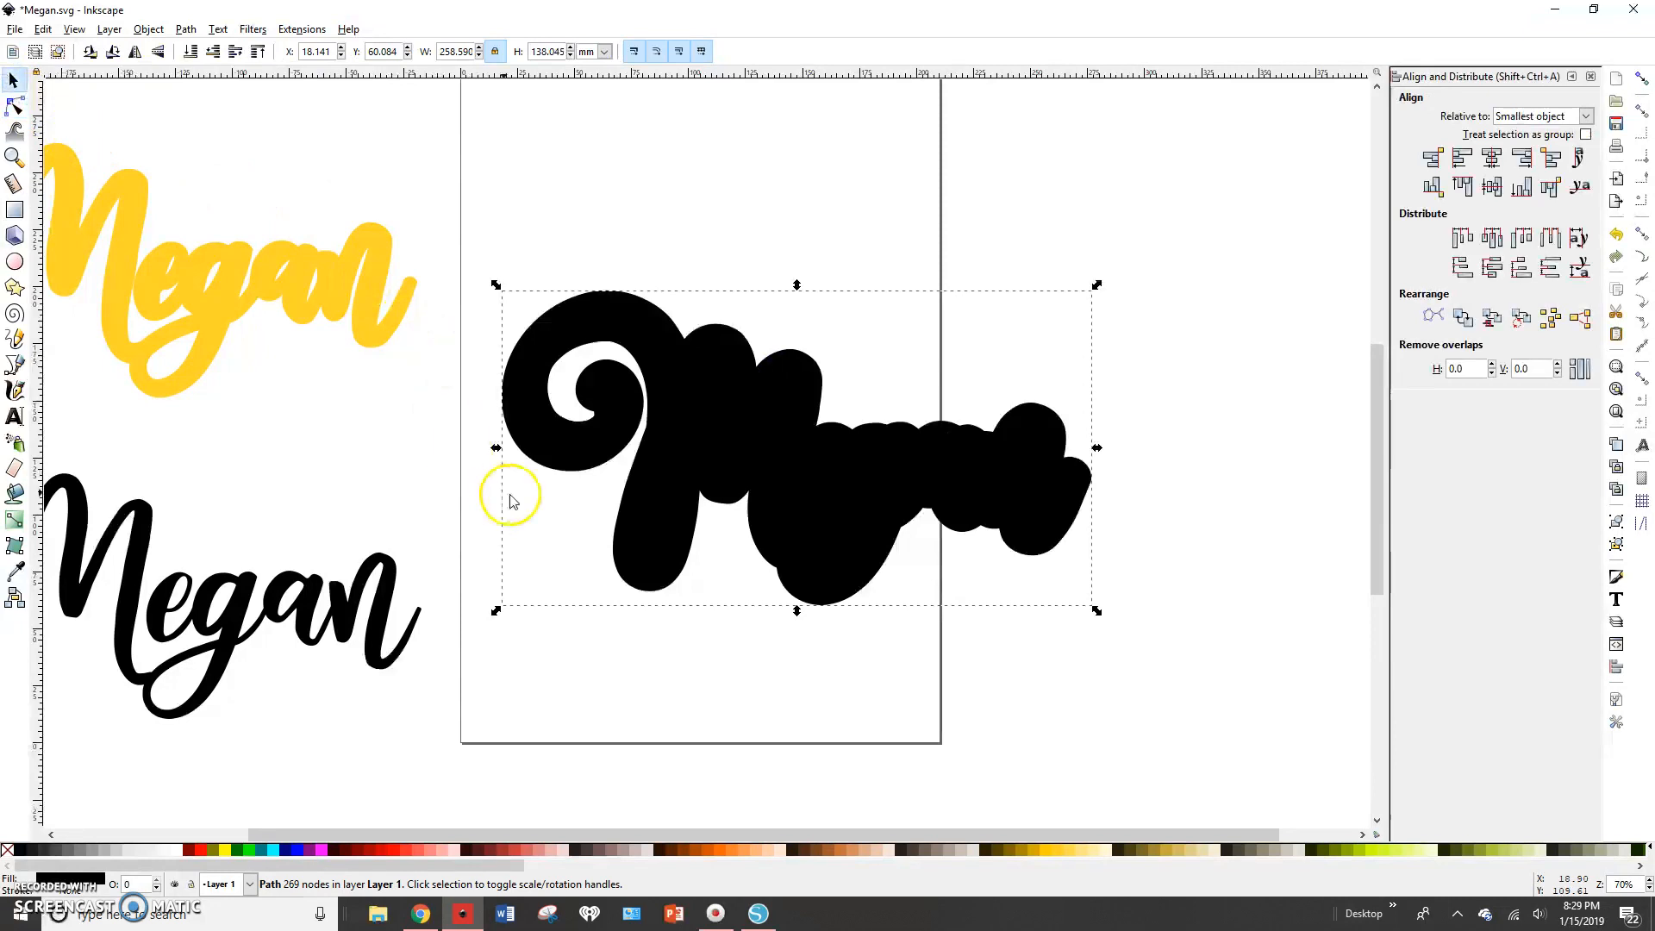
# Show the offset path's nodes and delete the stray interior nodes within the M and where it meets the e.
pyautogui.scroll(2, 691, 474)
pyautogui.press('Escape')
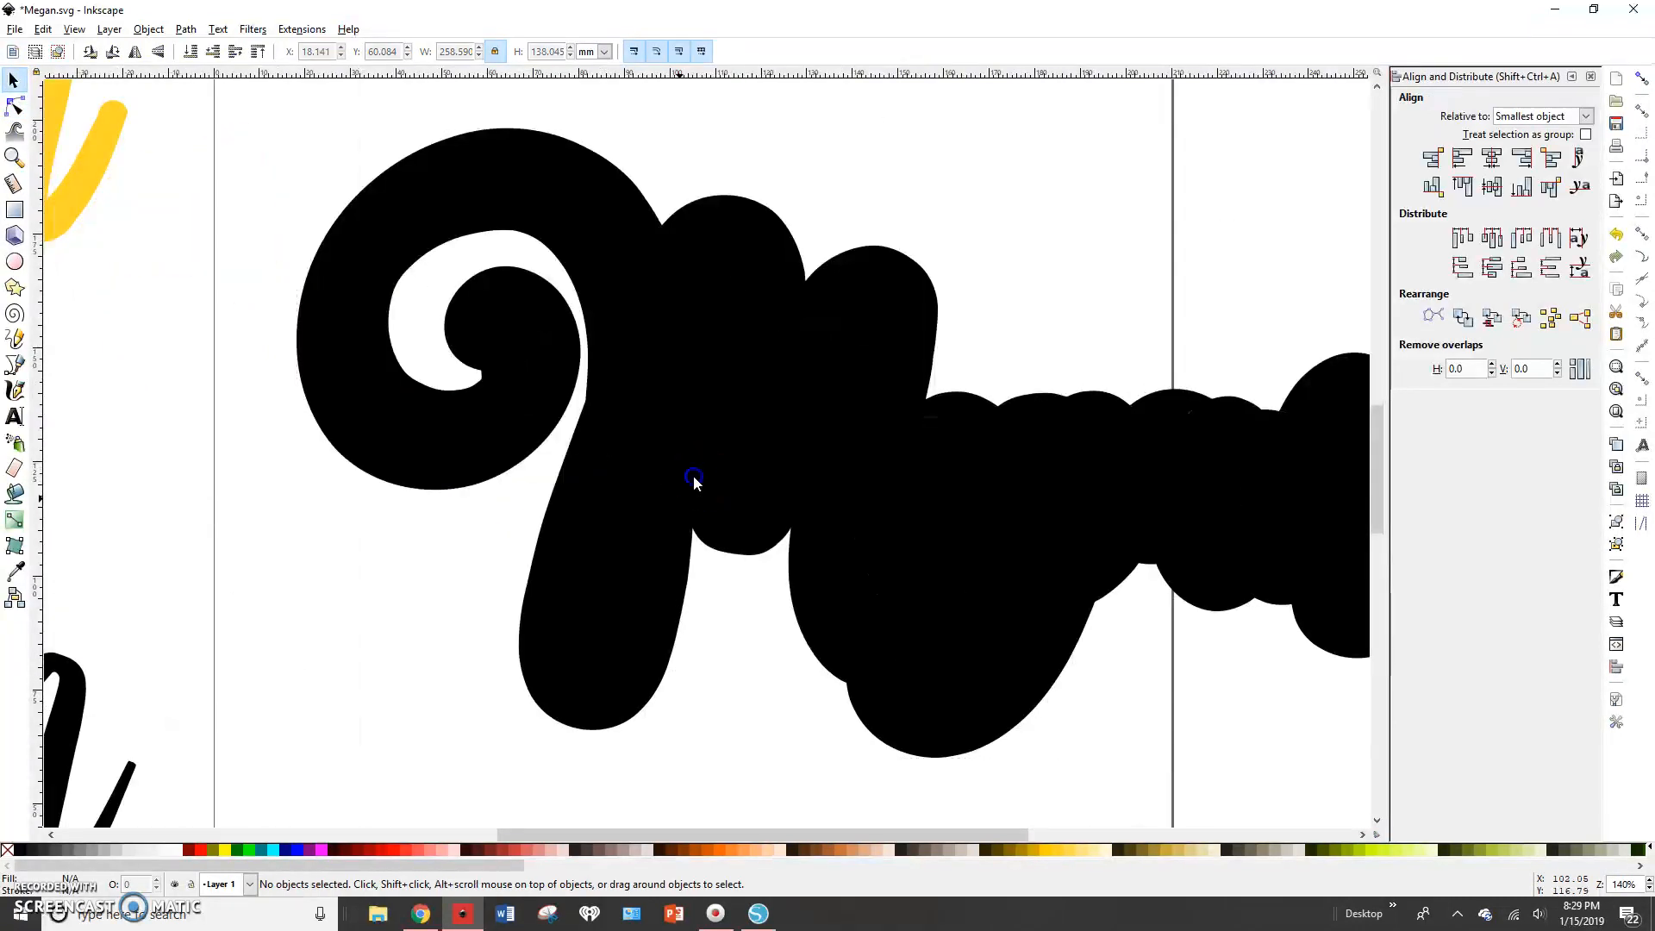
pyautogui.click(695, 481)
pyautogui.press('n')
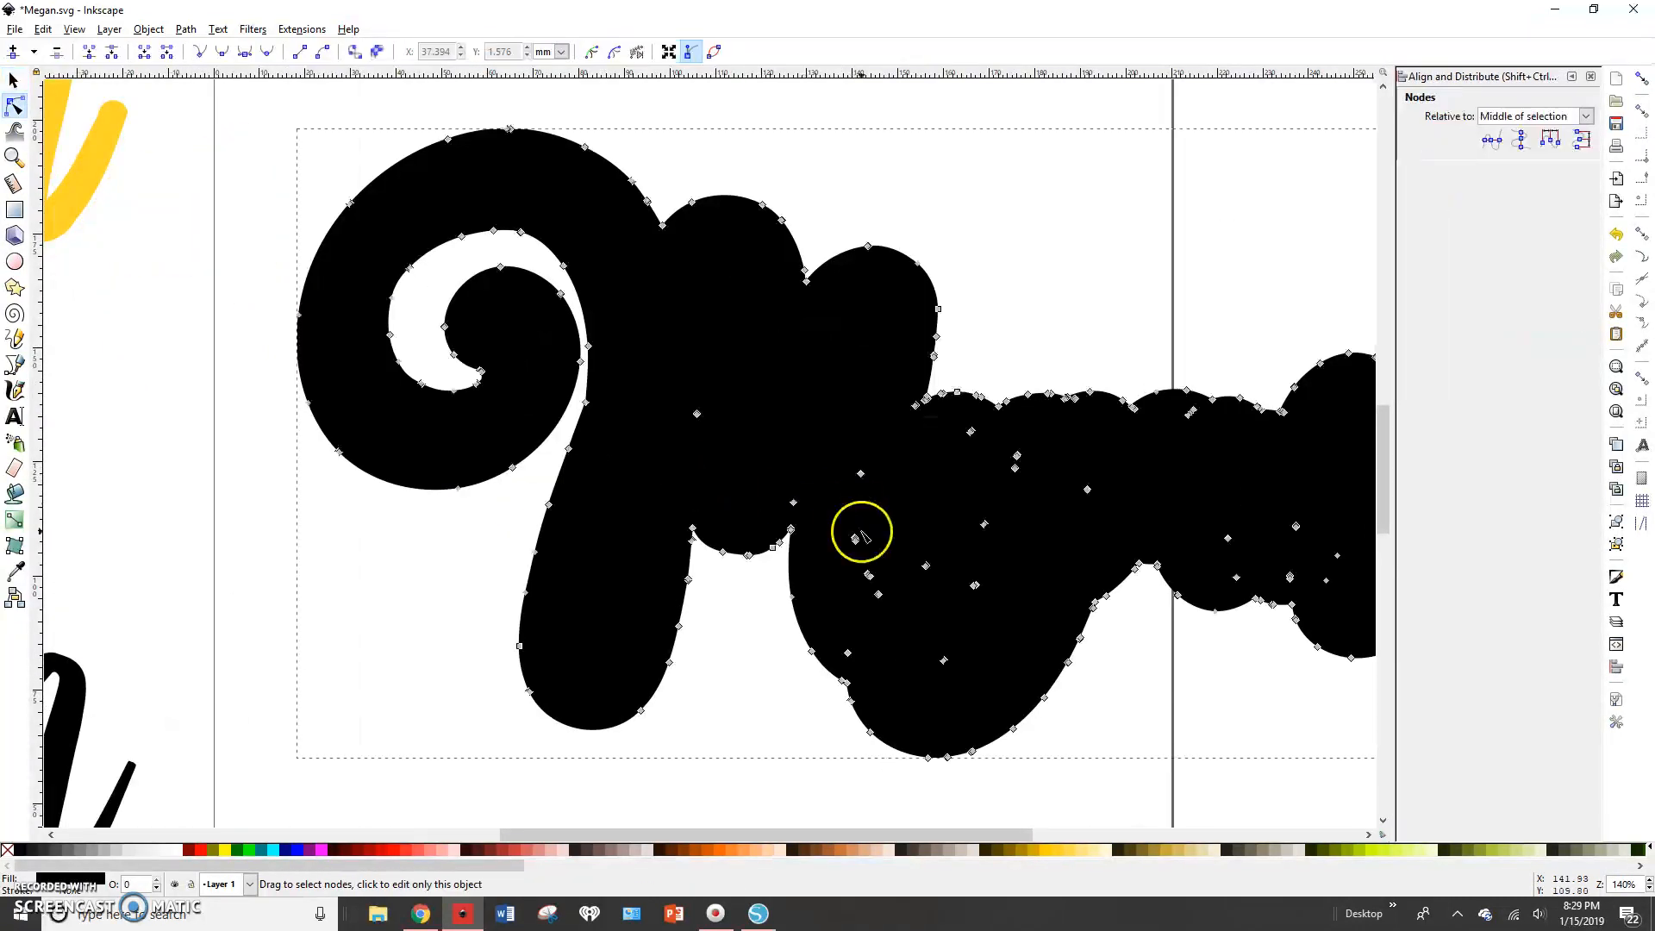
pyautogui.moveTo(805, 840); pyautogui.dragTo(858, 840)
pyautogui.moveTo(546, 397); pyautogui.dragTo(606, 430)
pyautogui.press('Delete')
pyautogui.moveTo(713, 455); pyautogui.dragTo(724, 639)
pyautogui.press('Delete')
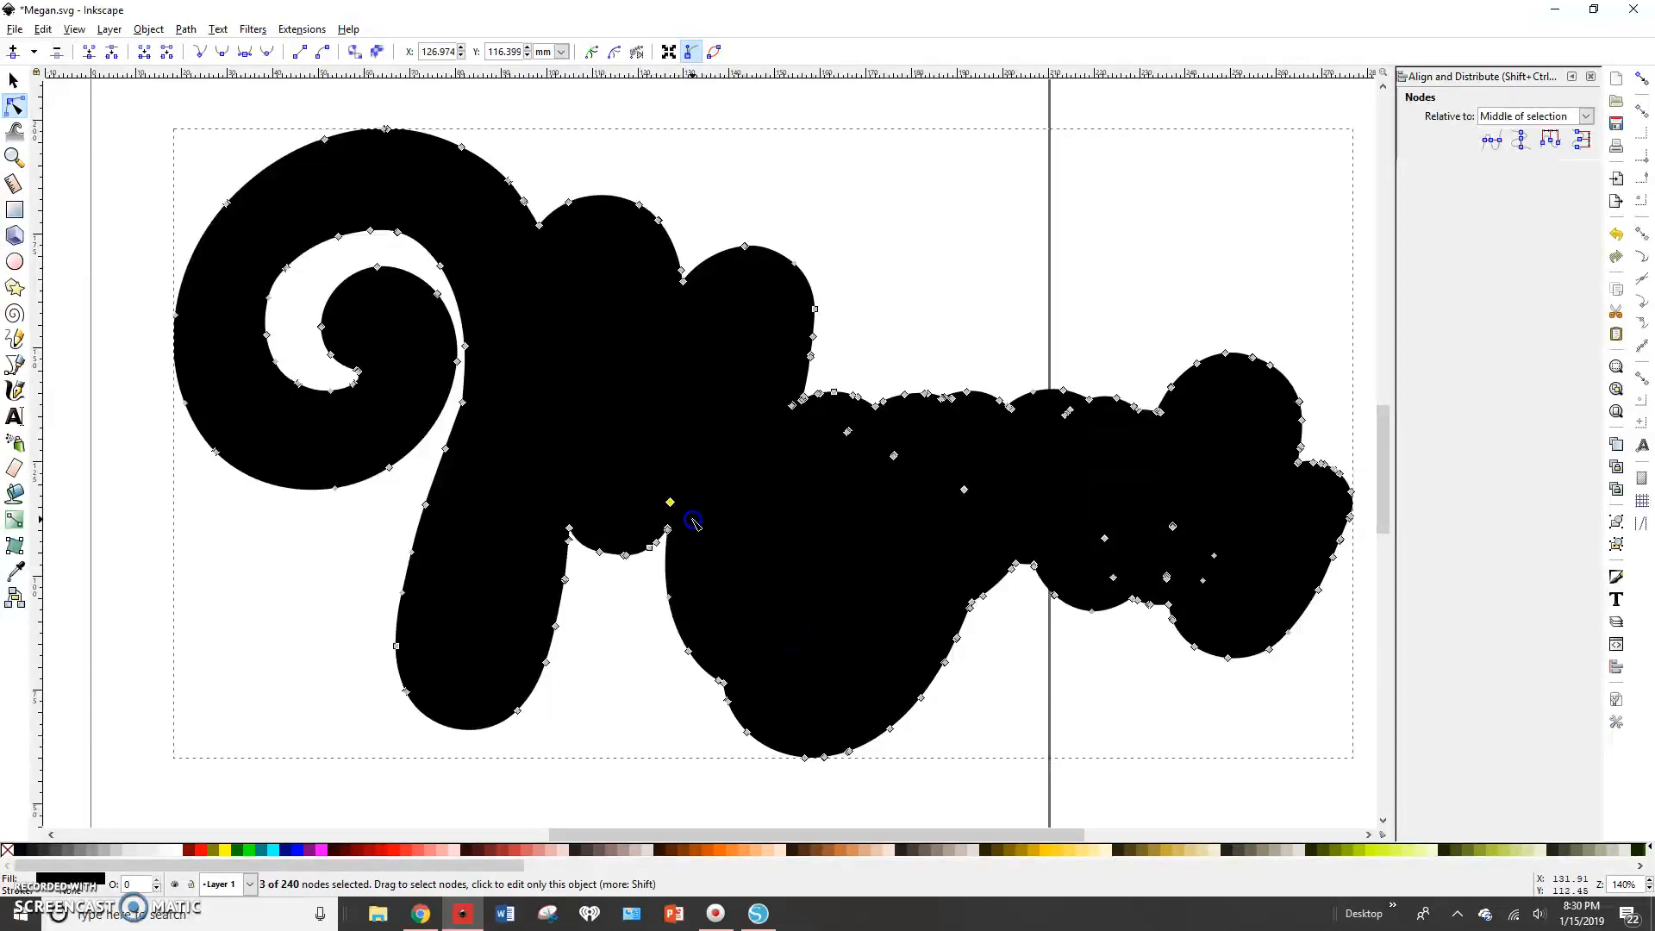
# Delete the remaining stray nodes inside the offset path from the middle letters through the final n.
pyautogui.click(766, 526)
pyautogui.moveTo(976, 520); pyautogui.dragTo(823, 427)
pyautogui.press('Delete')
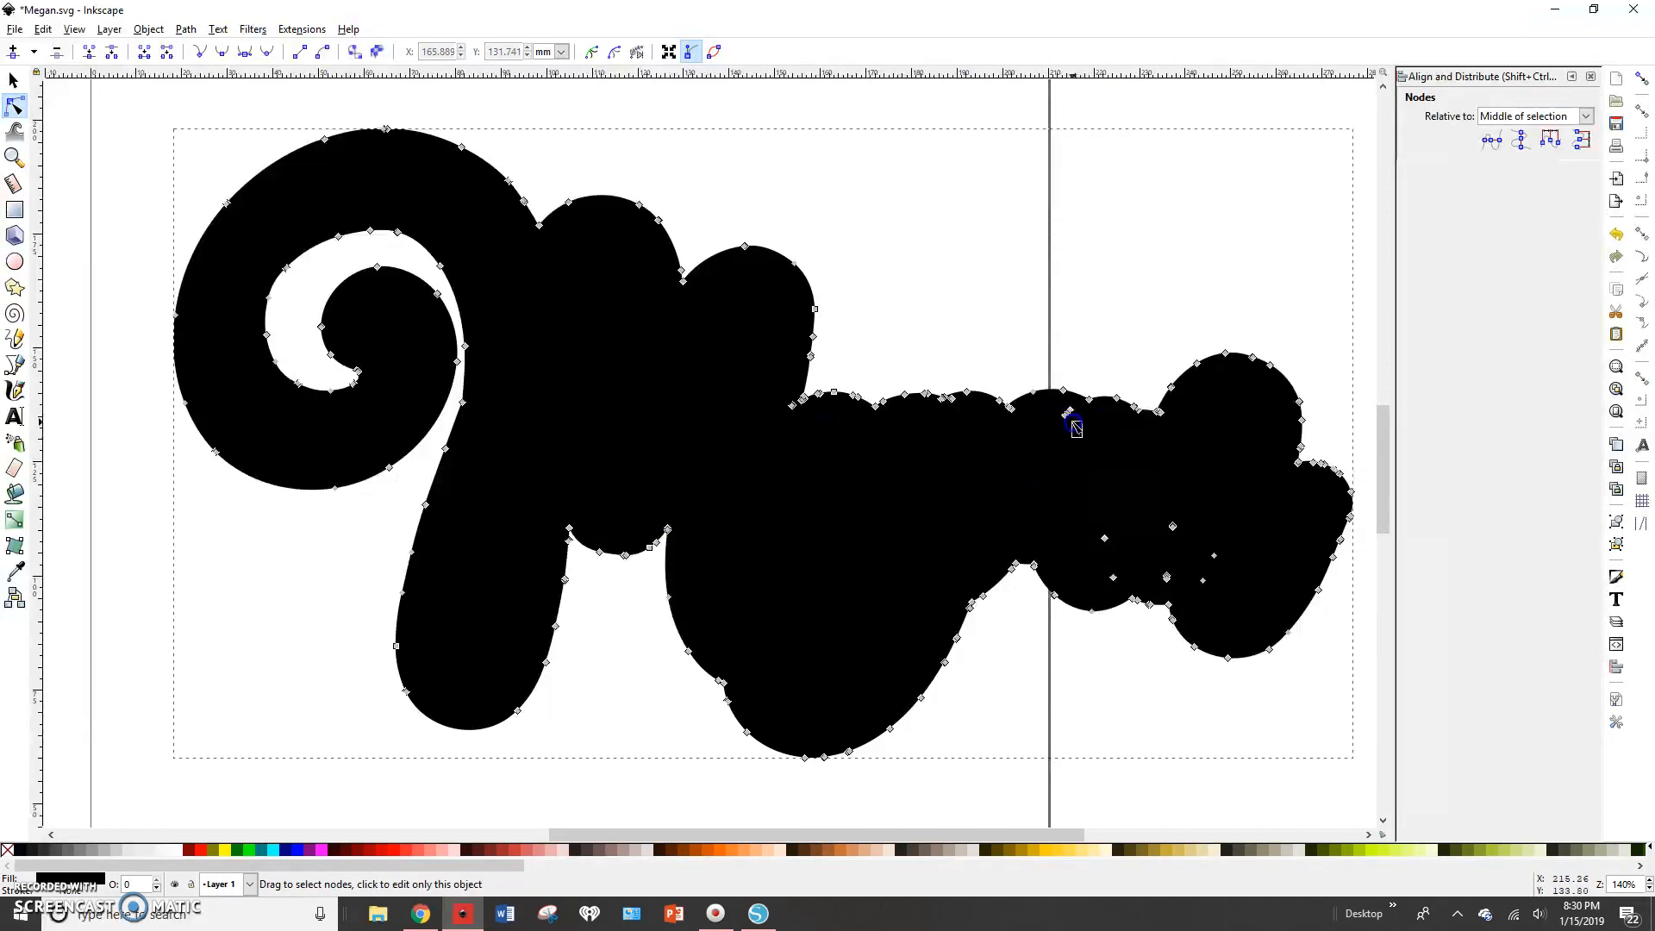
pyautogui.moveTo(1099, 497); pyautogui.dragTo(1256, 590)
pyautogui.press('Delete')
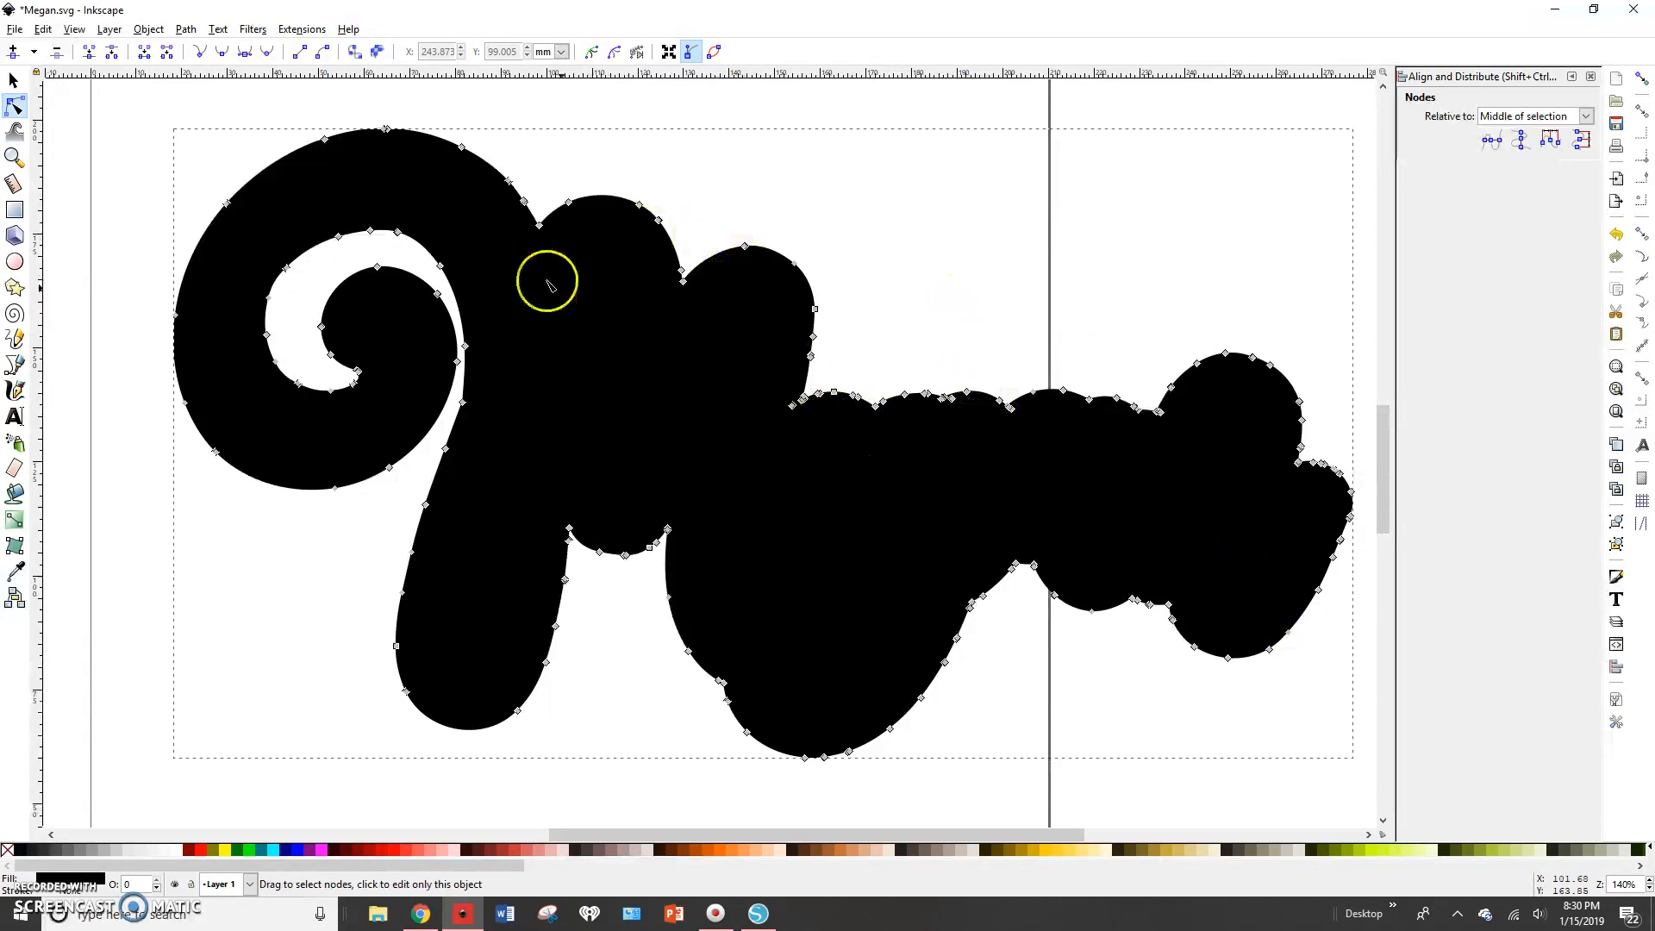
# Delete the remaining stray nodes inside the offset path at the notch between the M and the e.
pyautogui.click(265, 589)
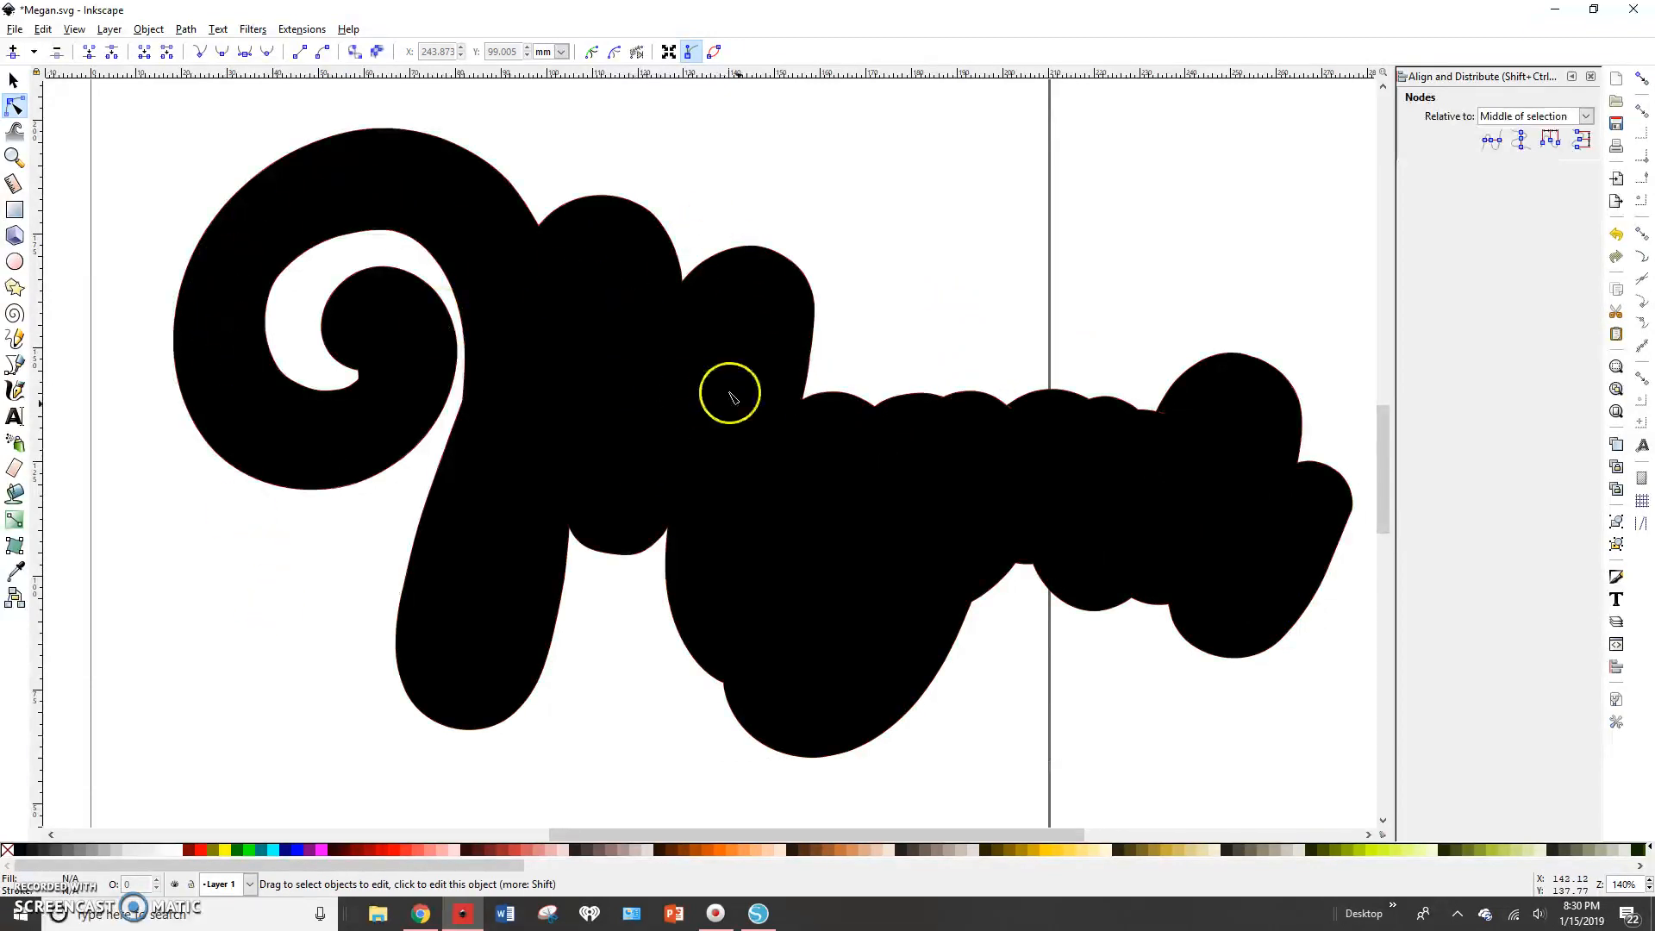
pyautogui.click(772, 432)
pyautogui.scroll(3, 772, 432)
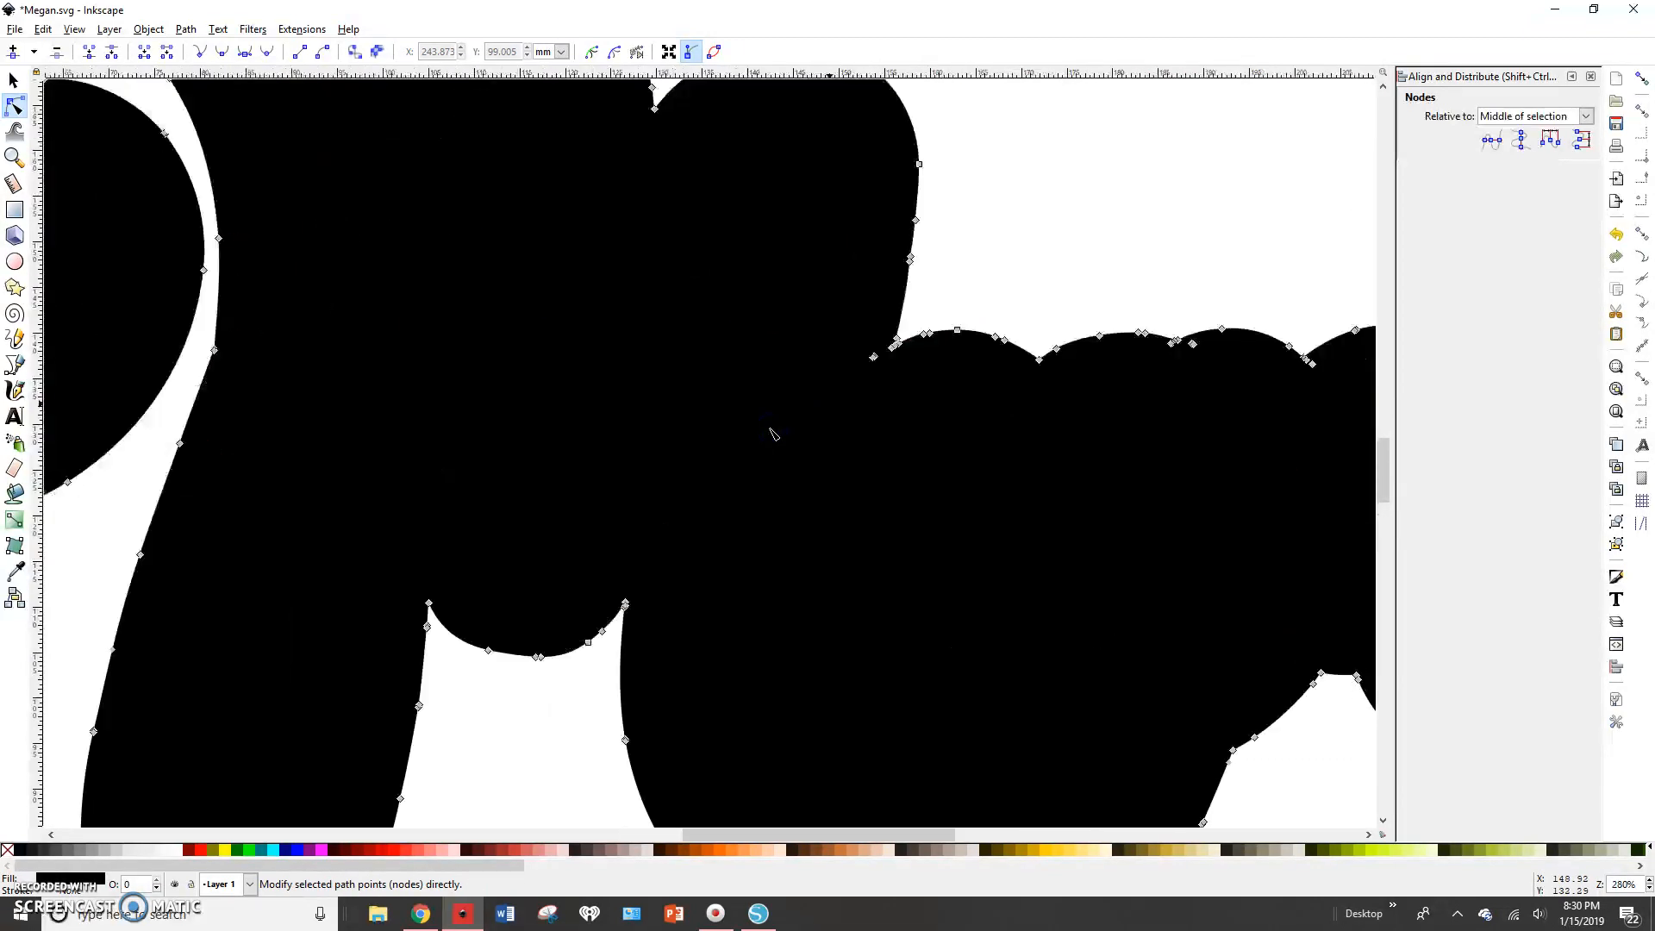
pyautogui.moveTo(905, 284); pyautogui.dragTo(953, 361)
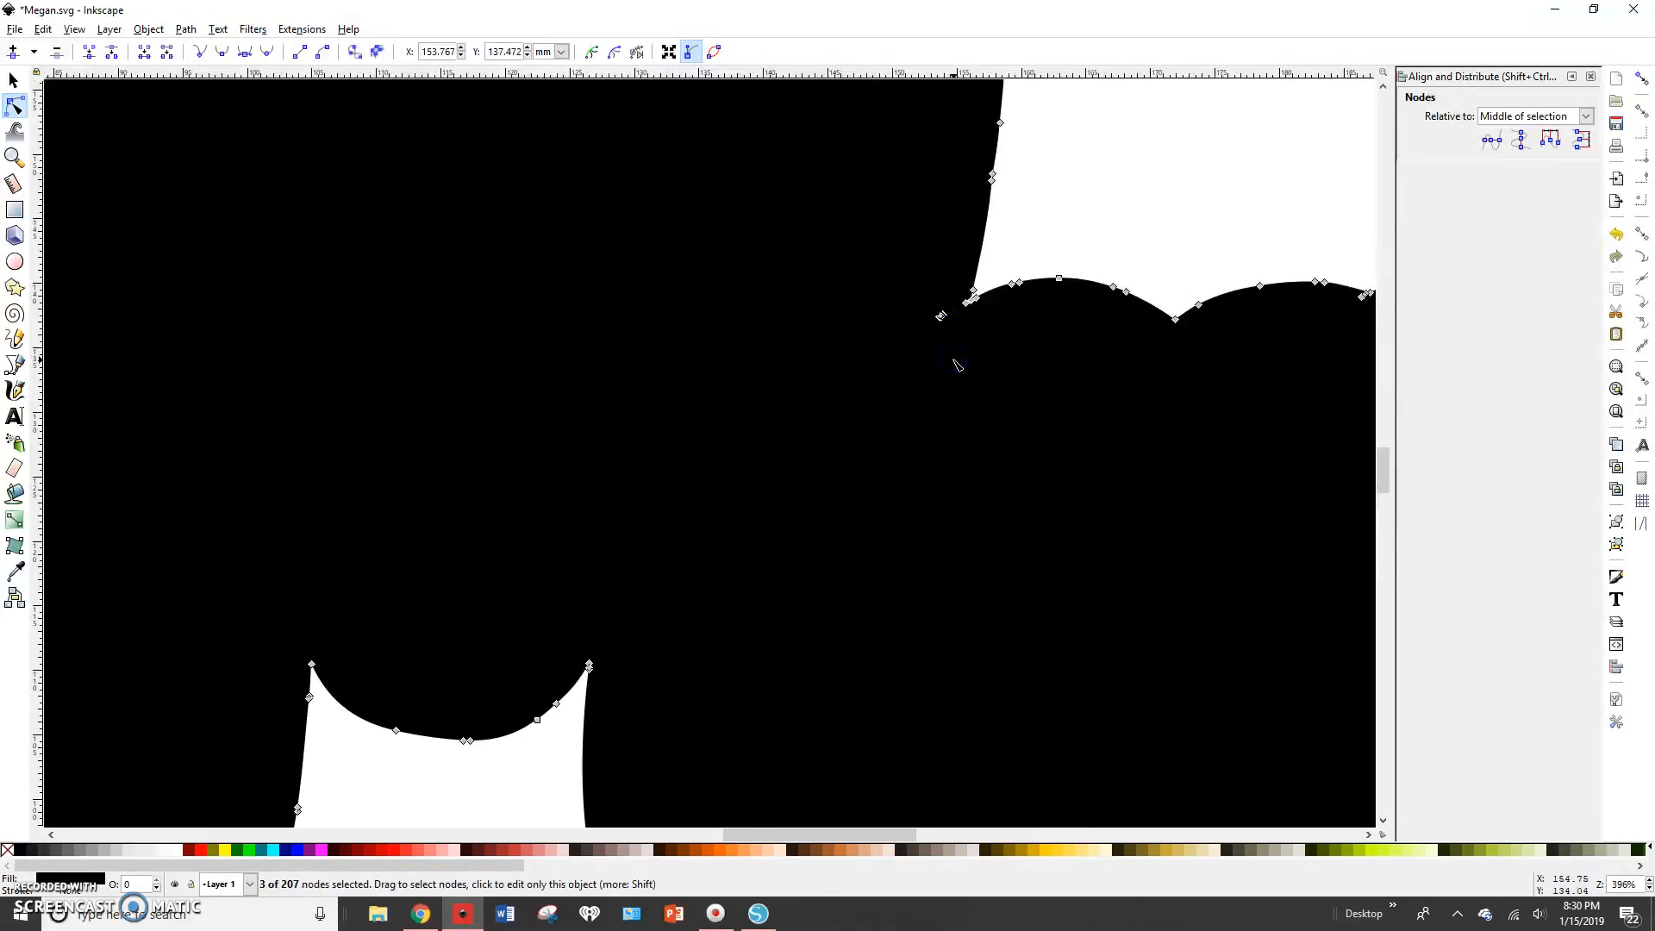
pyautogui.click(957, 364)
pyautogui.scroll(-3, 956, 364)
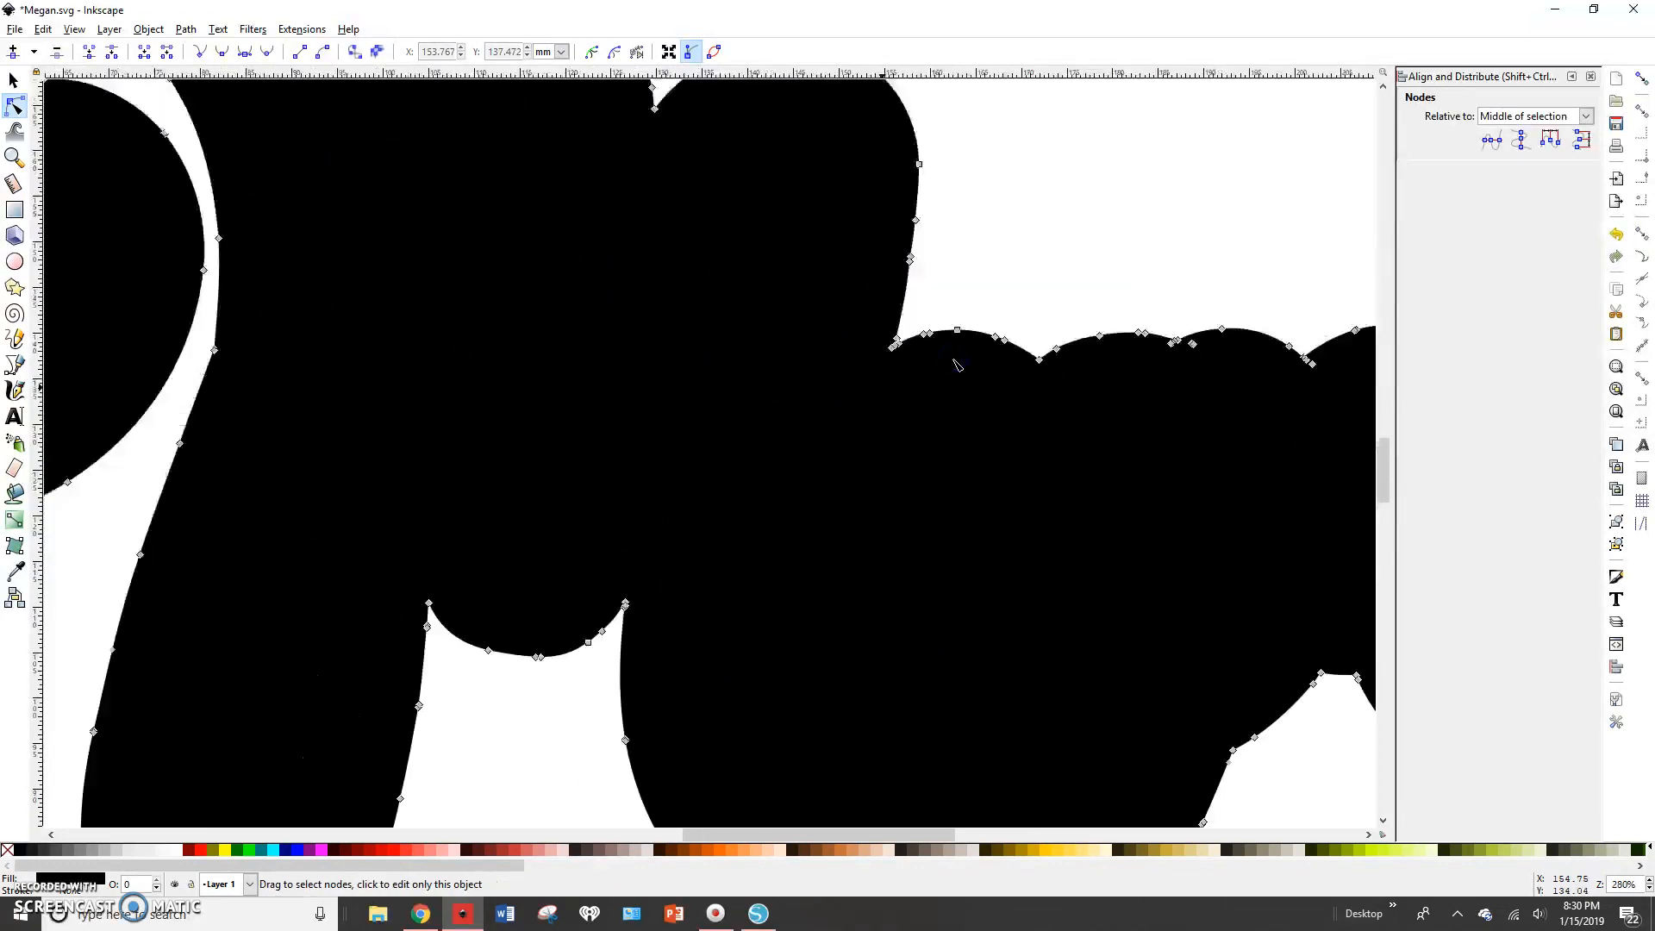
pyautogui.click(937, 308)
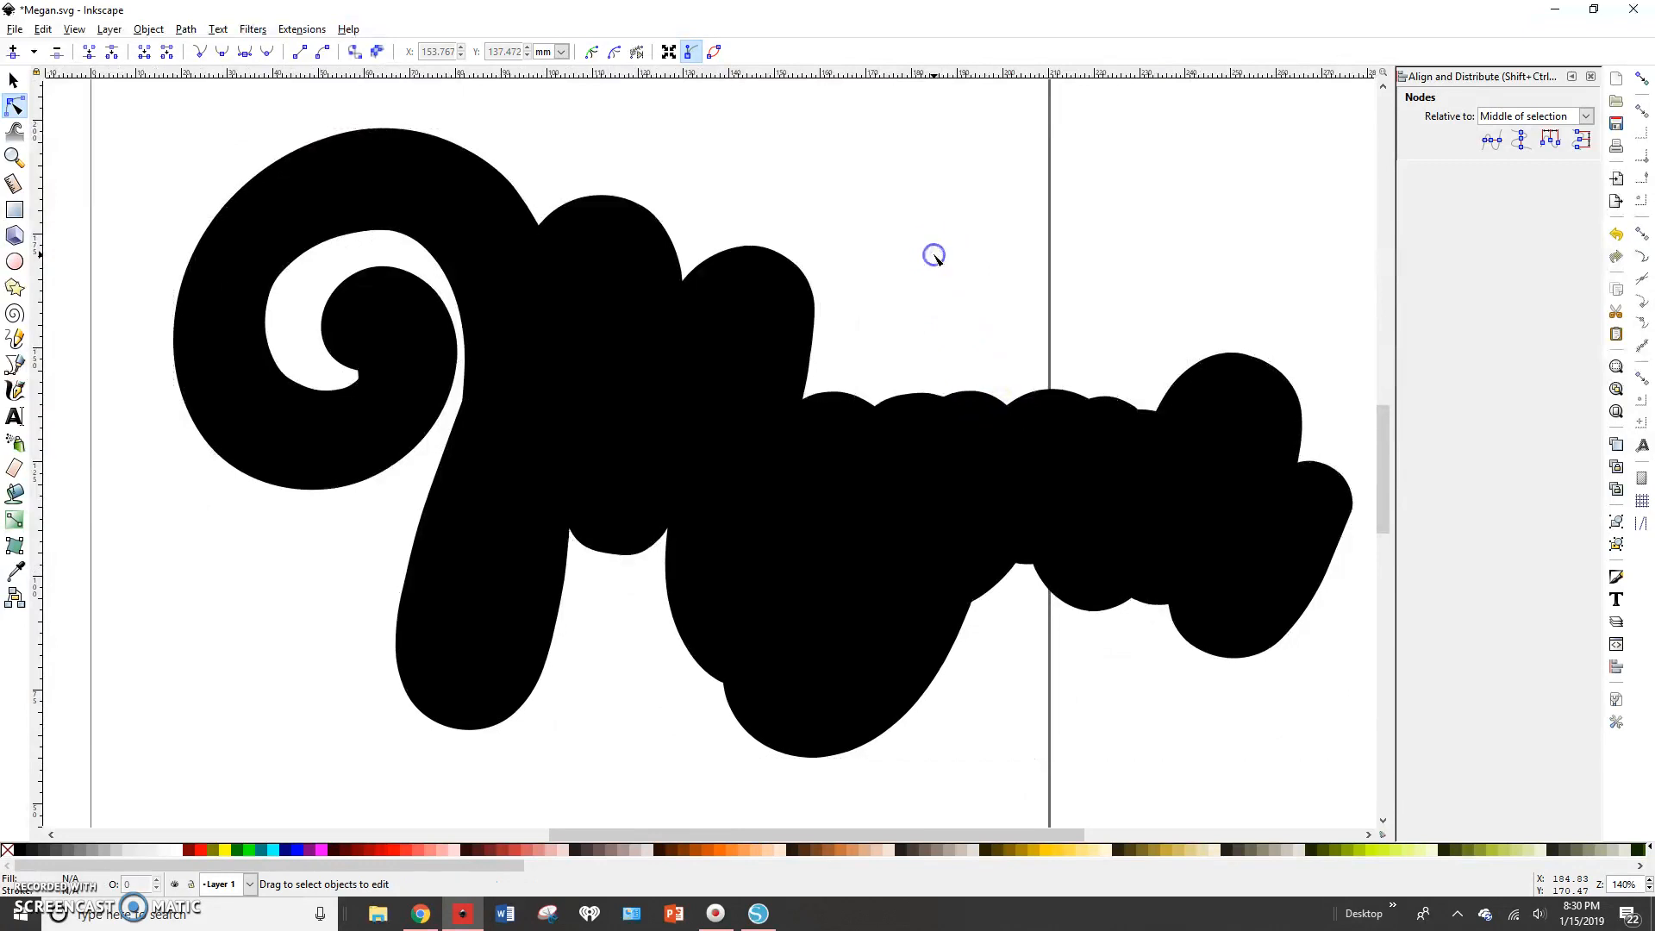
# Recolor the original black name coral and place it on the page in front of the black offset shape.
pyautogui.click(13, 82)
pyautogui.click(510, 349)
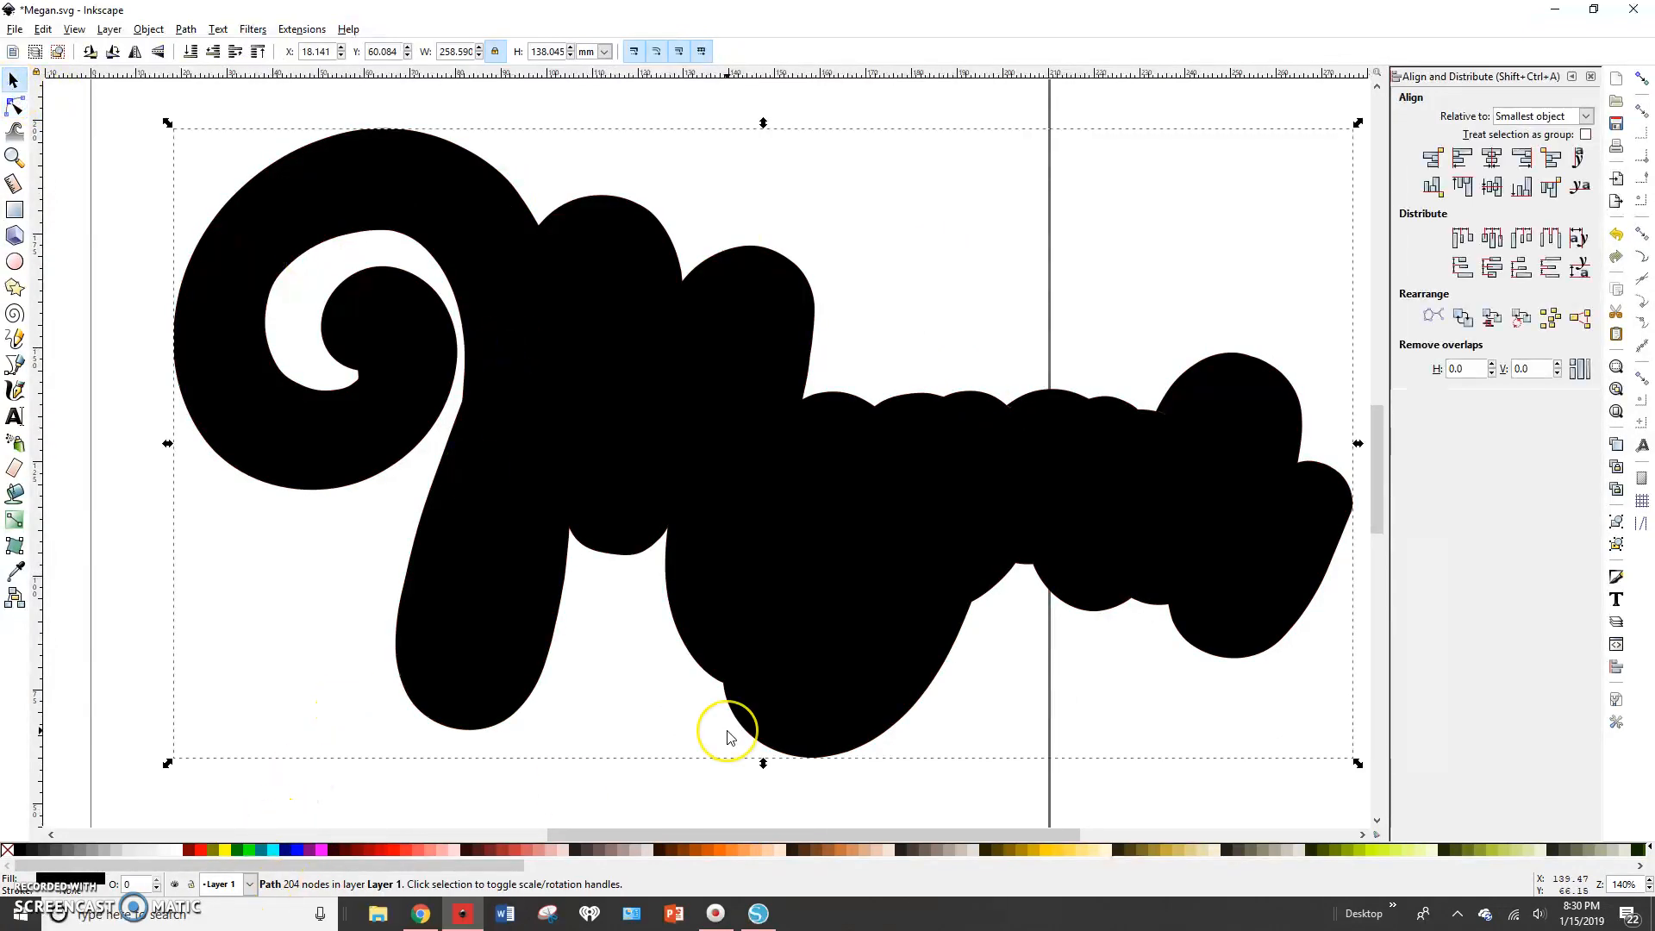
pyautogui.press('-')
pyautogui.press('-')
pyautogui.press('-')
pyautogui.click(431, 564)
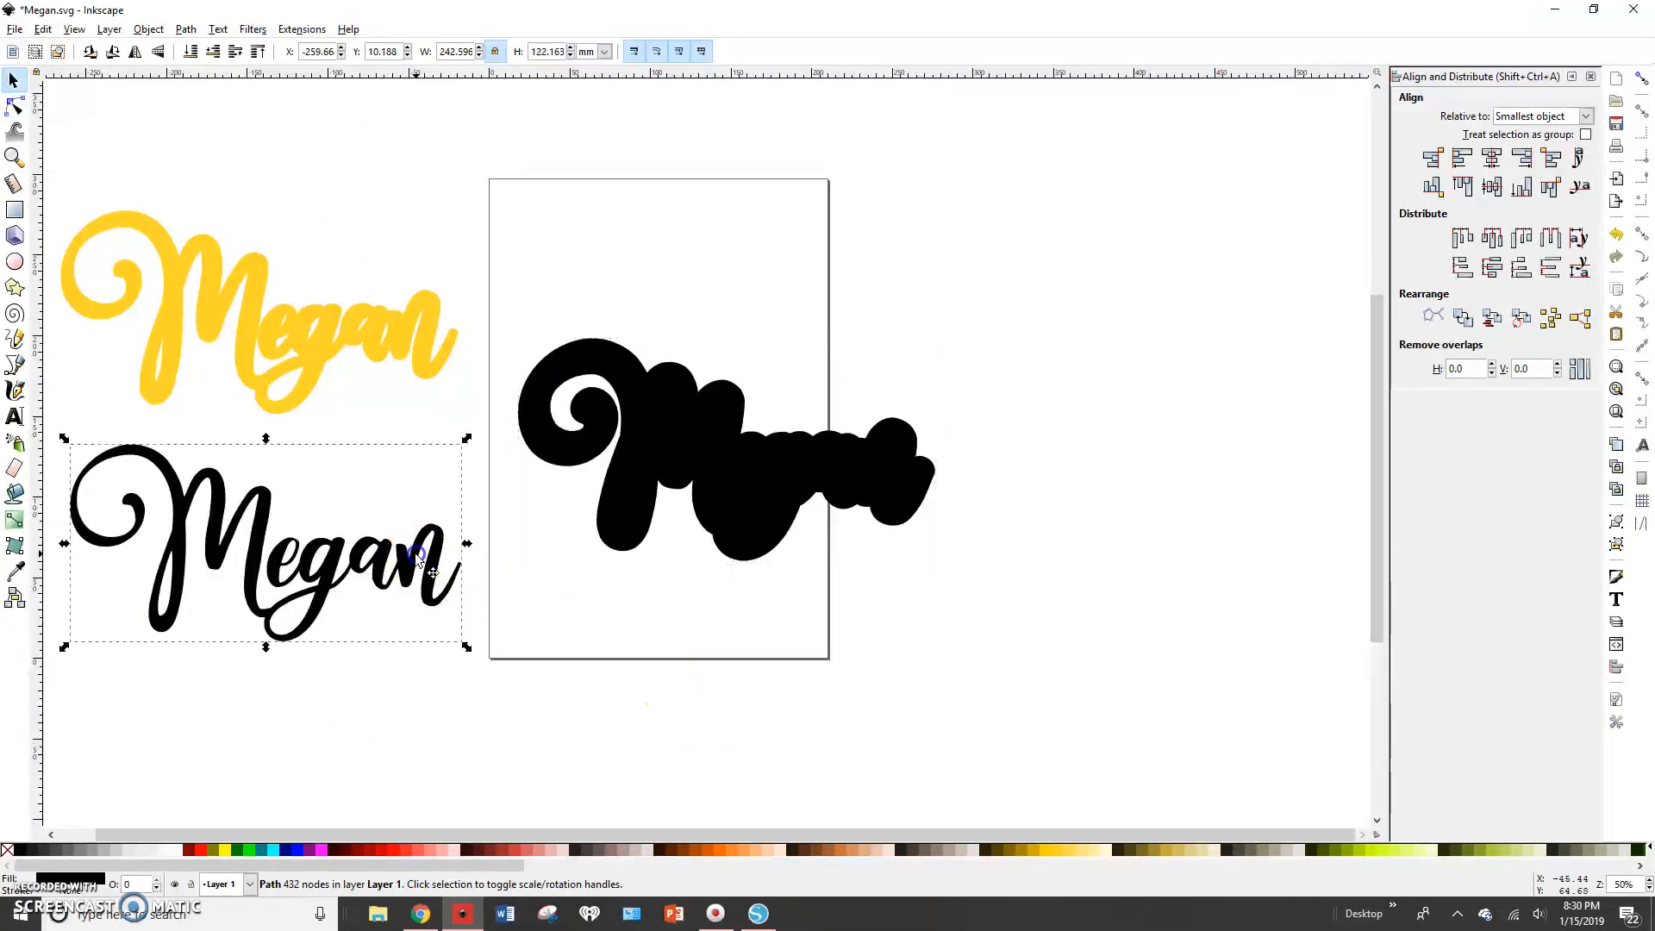
pyautogui.click(414, 851)
pyautogui.moveTo(277, 623); pyautogui.dragTo(715, 539)
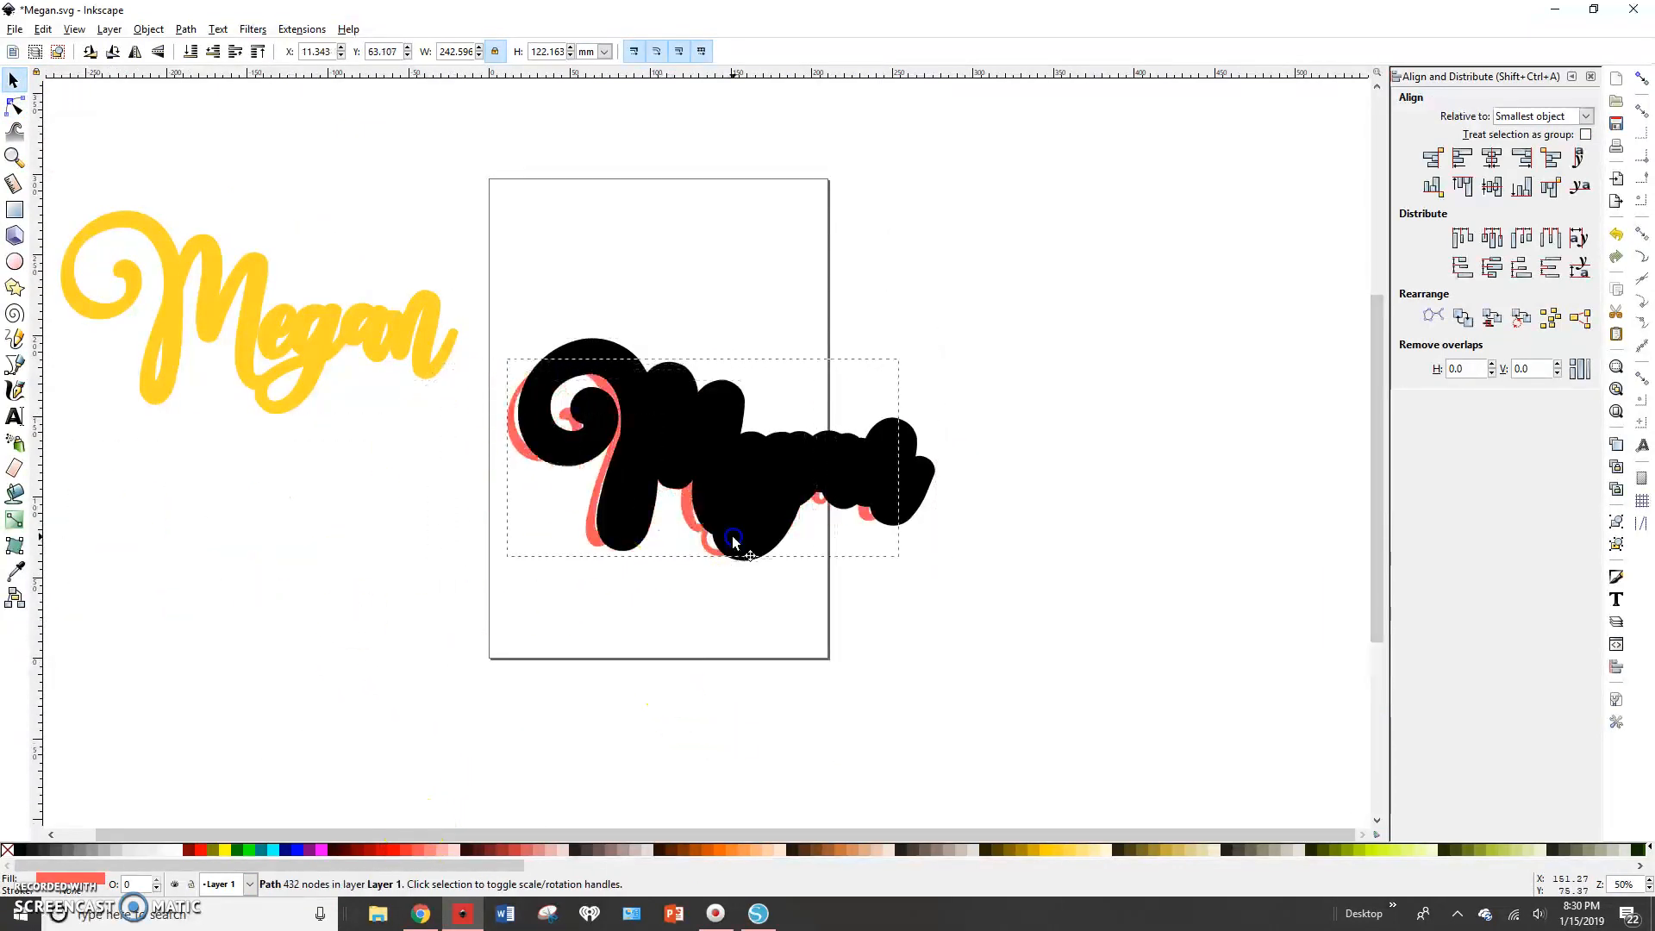
pyautogui.click(258, 51)
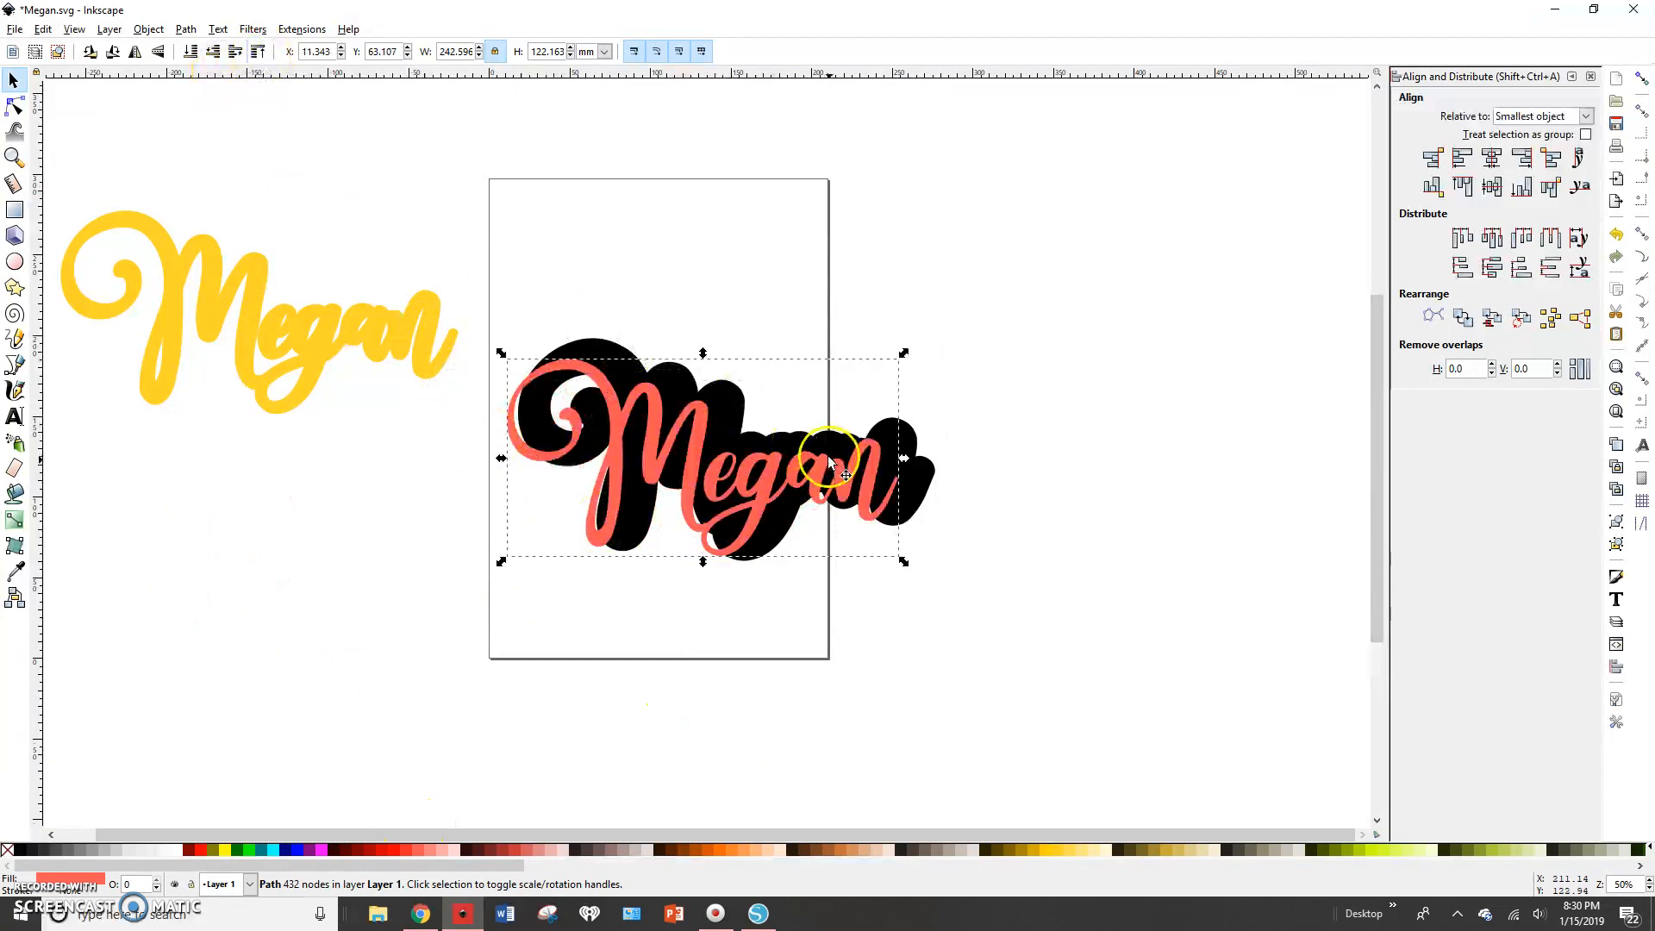
# Center the coral name on the black offset shape both horizontally and vertically.
pyautogui.moveTo(829, 468); pyautogui.dragTo(856, 457)
pyautogui.moveTo(1034, 642); pyautogui.dragTo(500, 267)
pyautogui.click(1490, 186)
pyautogui.click(1490, 158)
pyautogui.click(1149, 406)
# Place a copy of the coral name over the yellow outset shape and center the two horizontally and vertically.
pyautogui.click(890, 487)
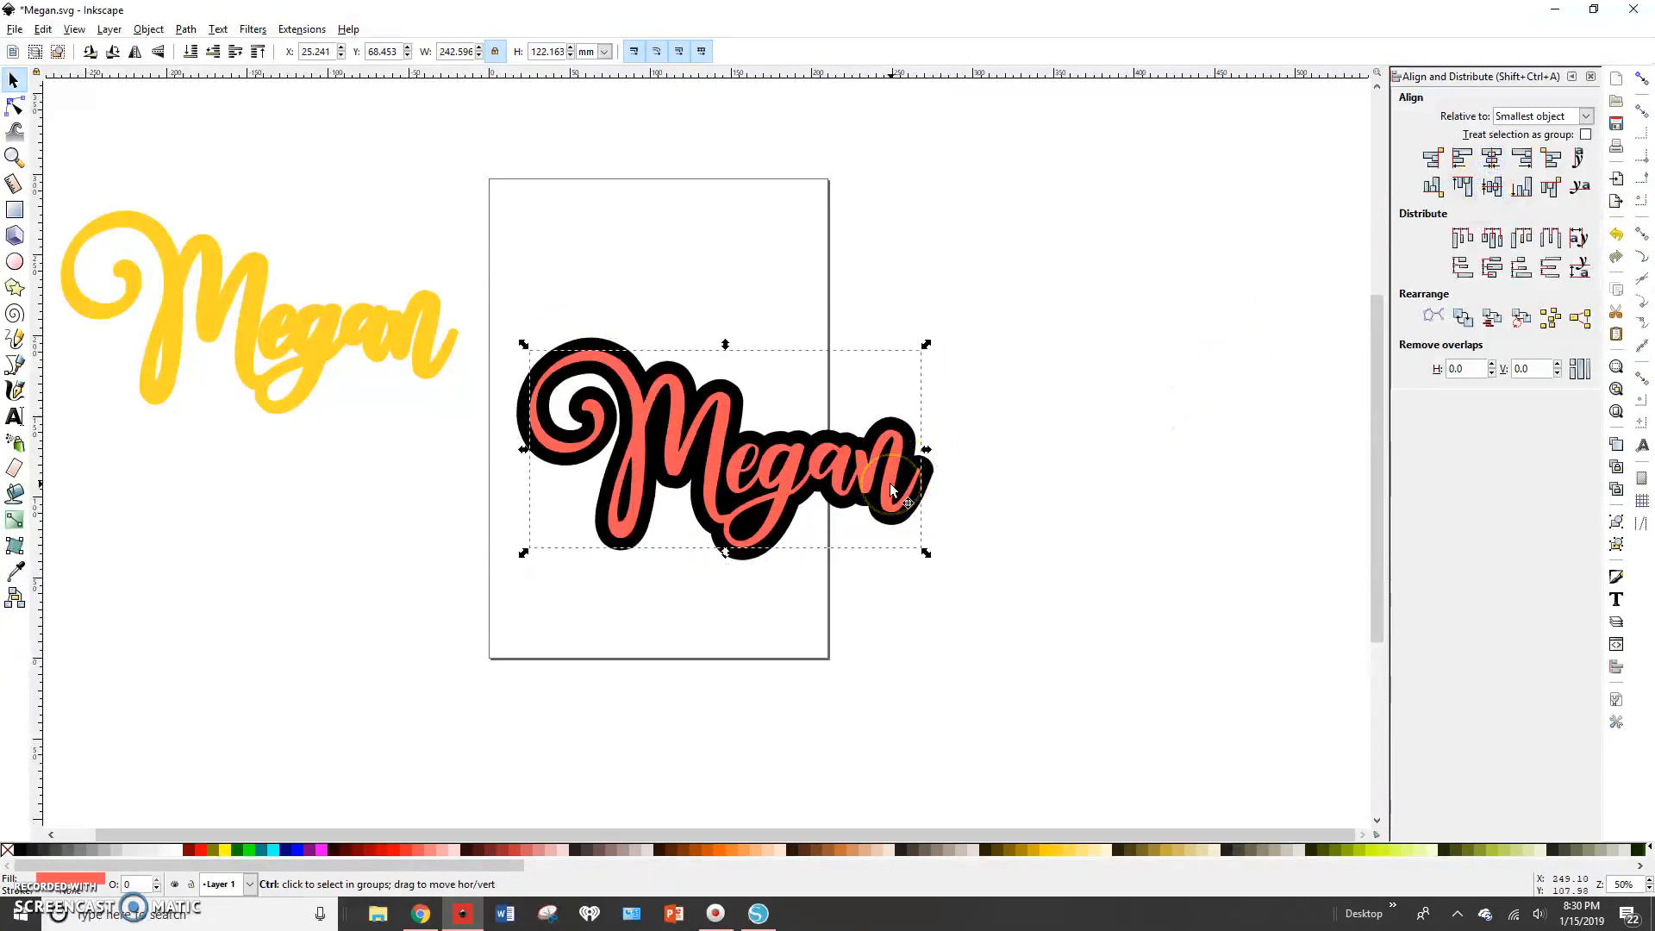
pyautogui.moveTo(890, 487); pyautogui.dragTo(428, 351)
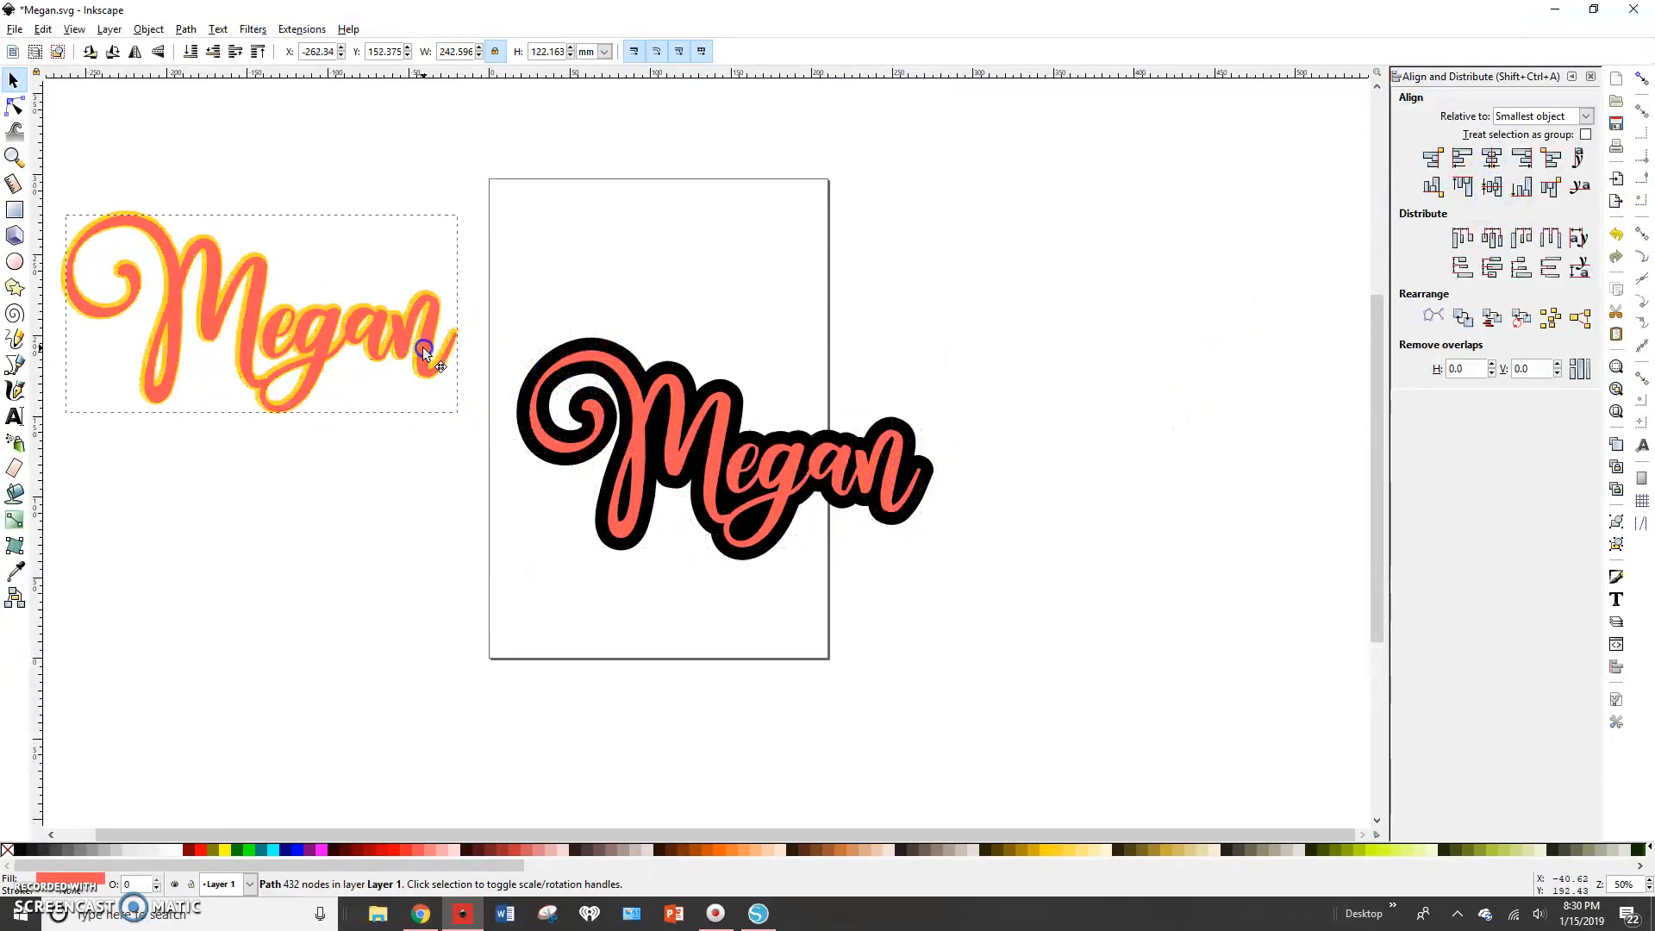
pyautogui.moveTo(44, 179); pyautogui.dragTo(496, 485)
pyautogui.click(1492, 186)
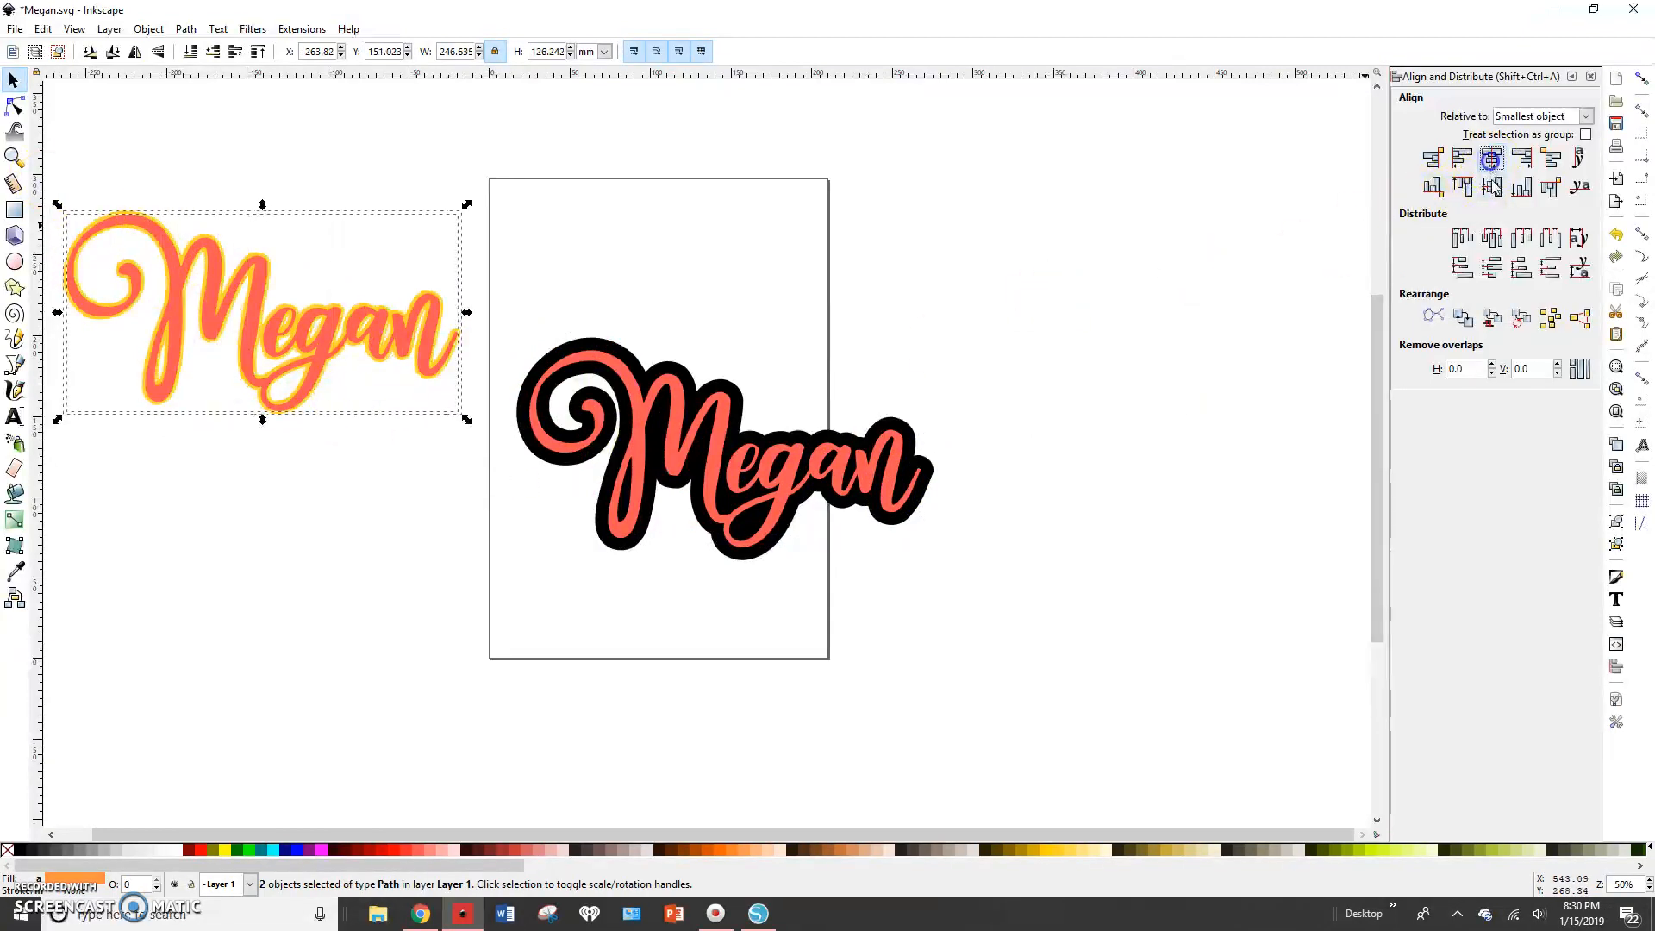
# Move the yellow-outlined name above the black-outlined one and scale all four paths down together to about 174 mm wide.
pyautogui.moveTo(385, 323); pyautogui.dragTo(981, 327)
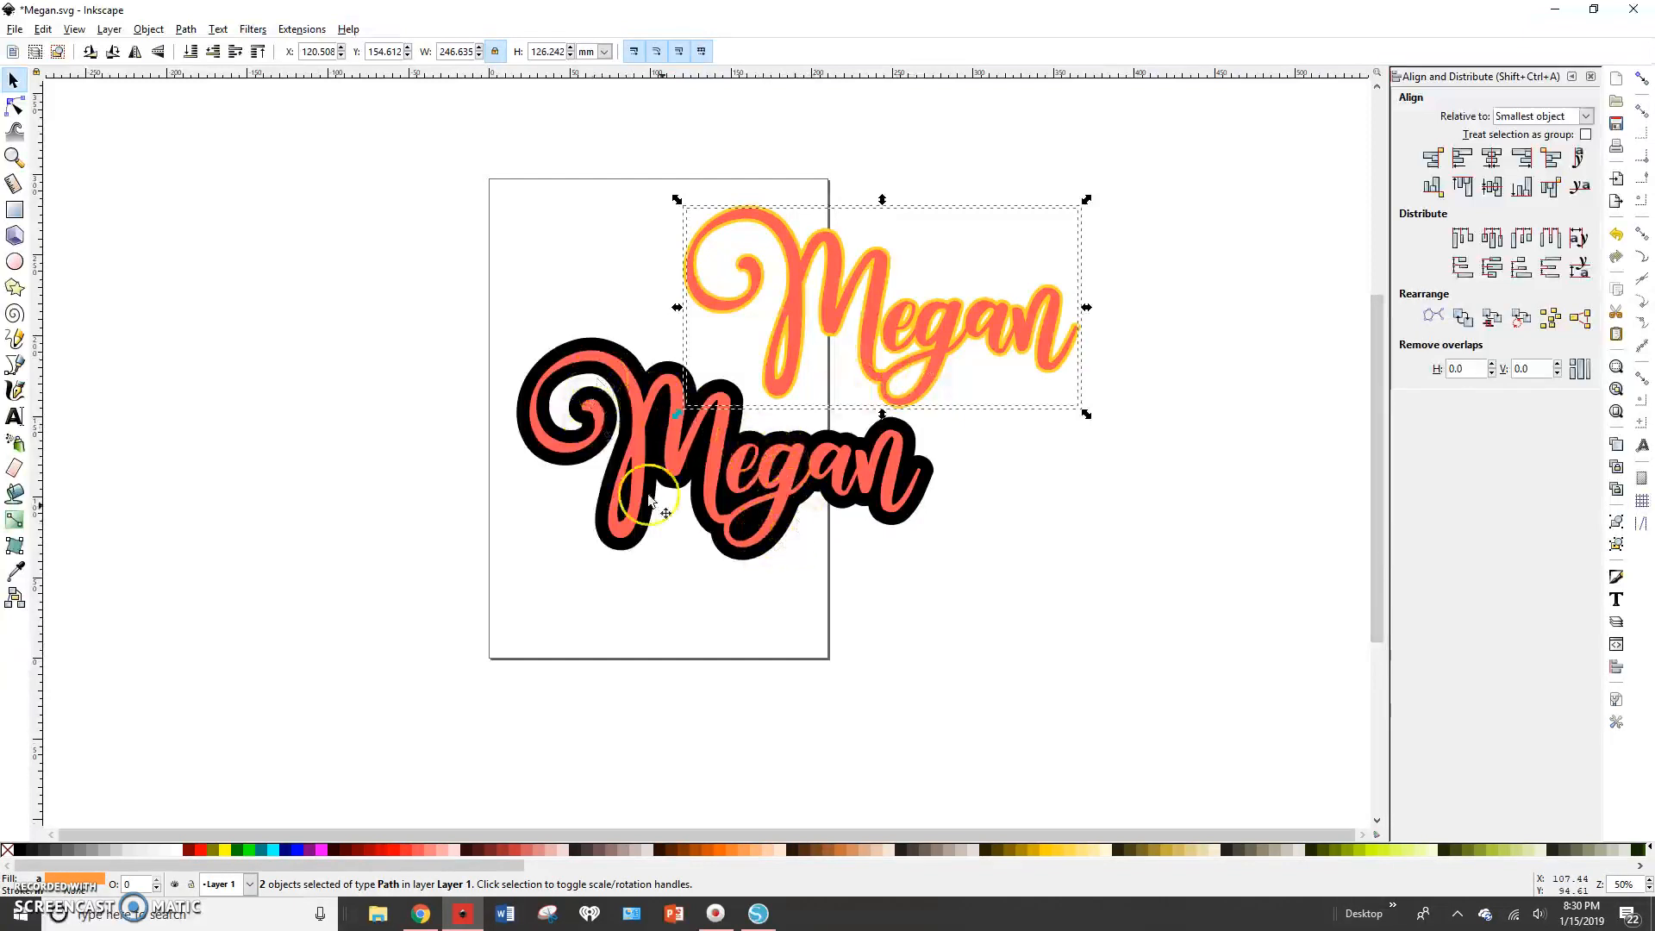
pyautogui.click(1136, 652)
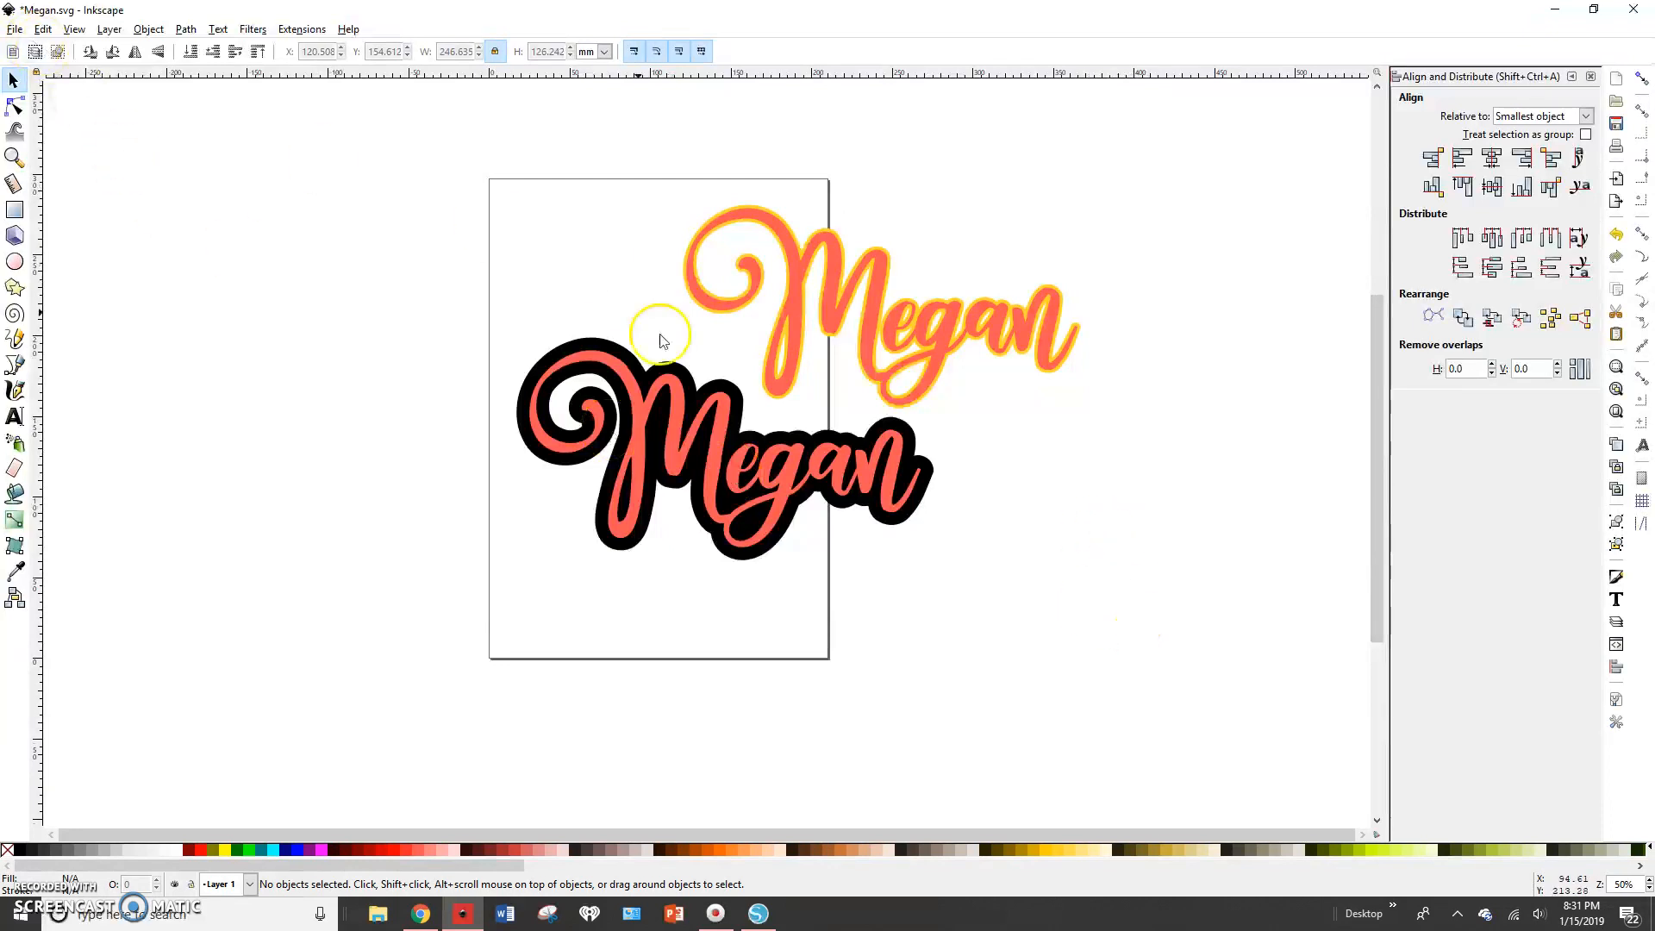
pyautogui.hotkey('ctrl', 'a')
pyautogui.moveTo(1091, 572); pyautogui.dragTo(773, 389)
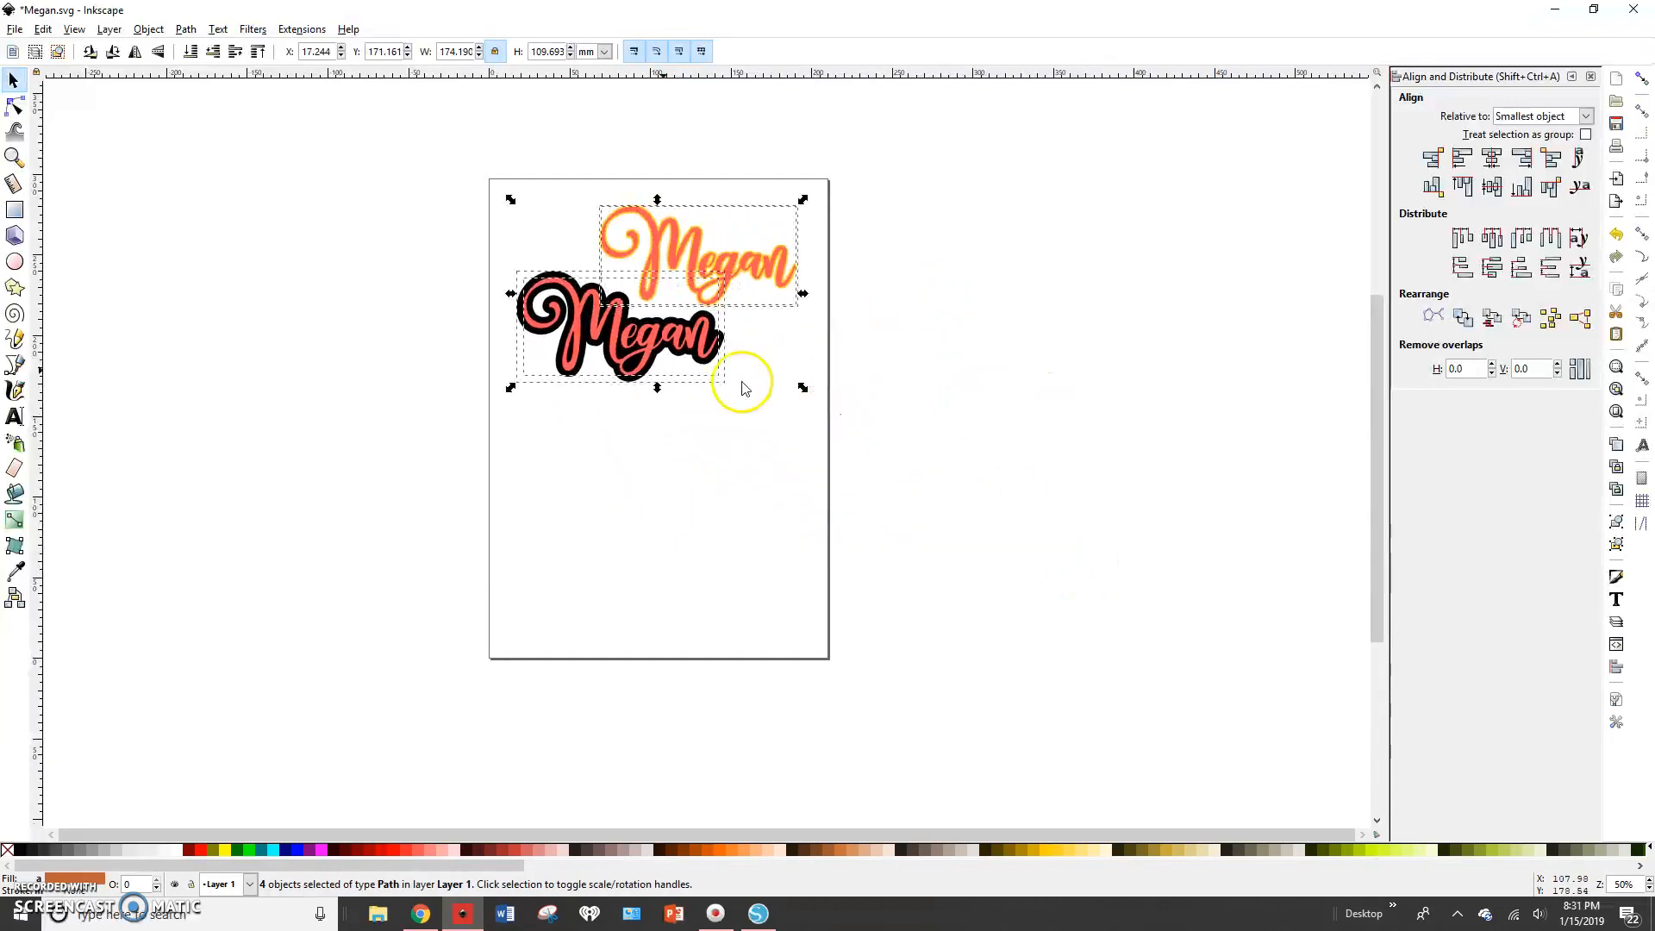
# Save the document, switch to Cricut Design Space in Chrome and upload the saved SVG from the Desktop folder.
pyautogui.click(15, 28)
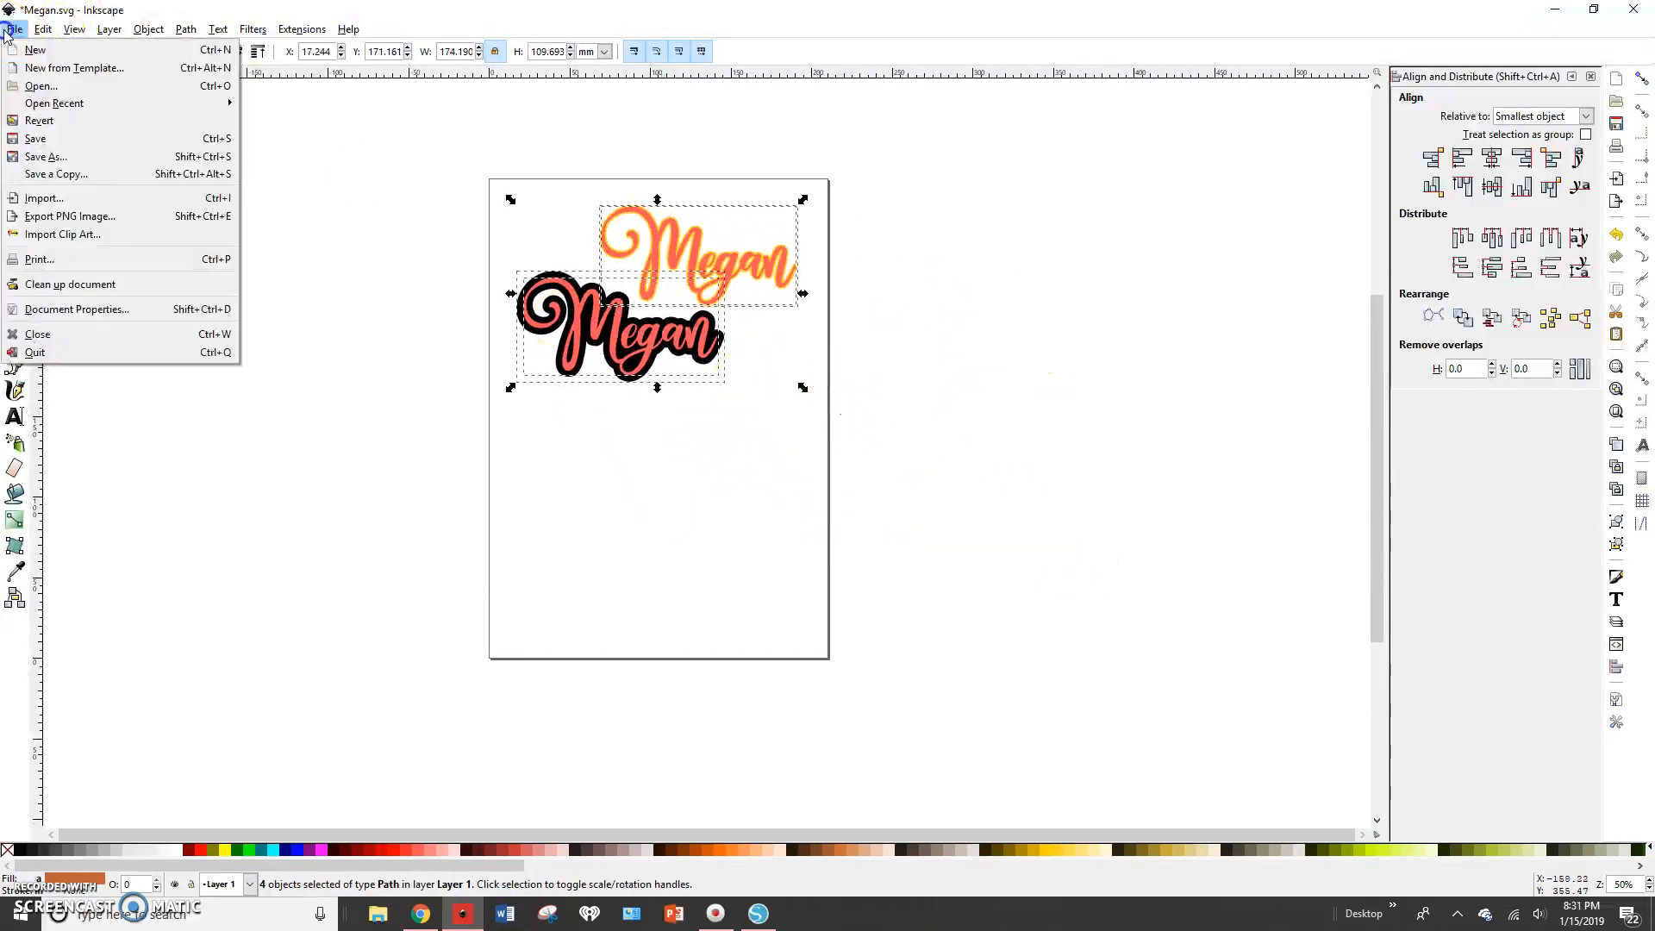
pyautogui.click(34, 118)
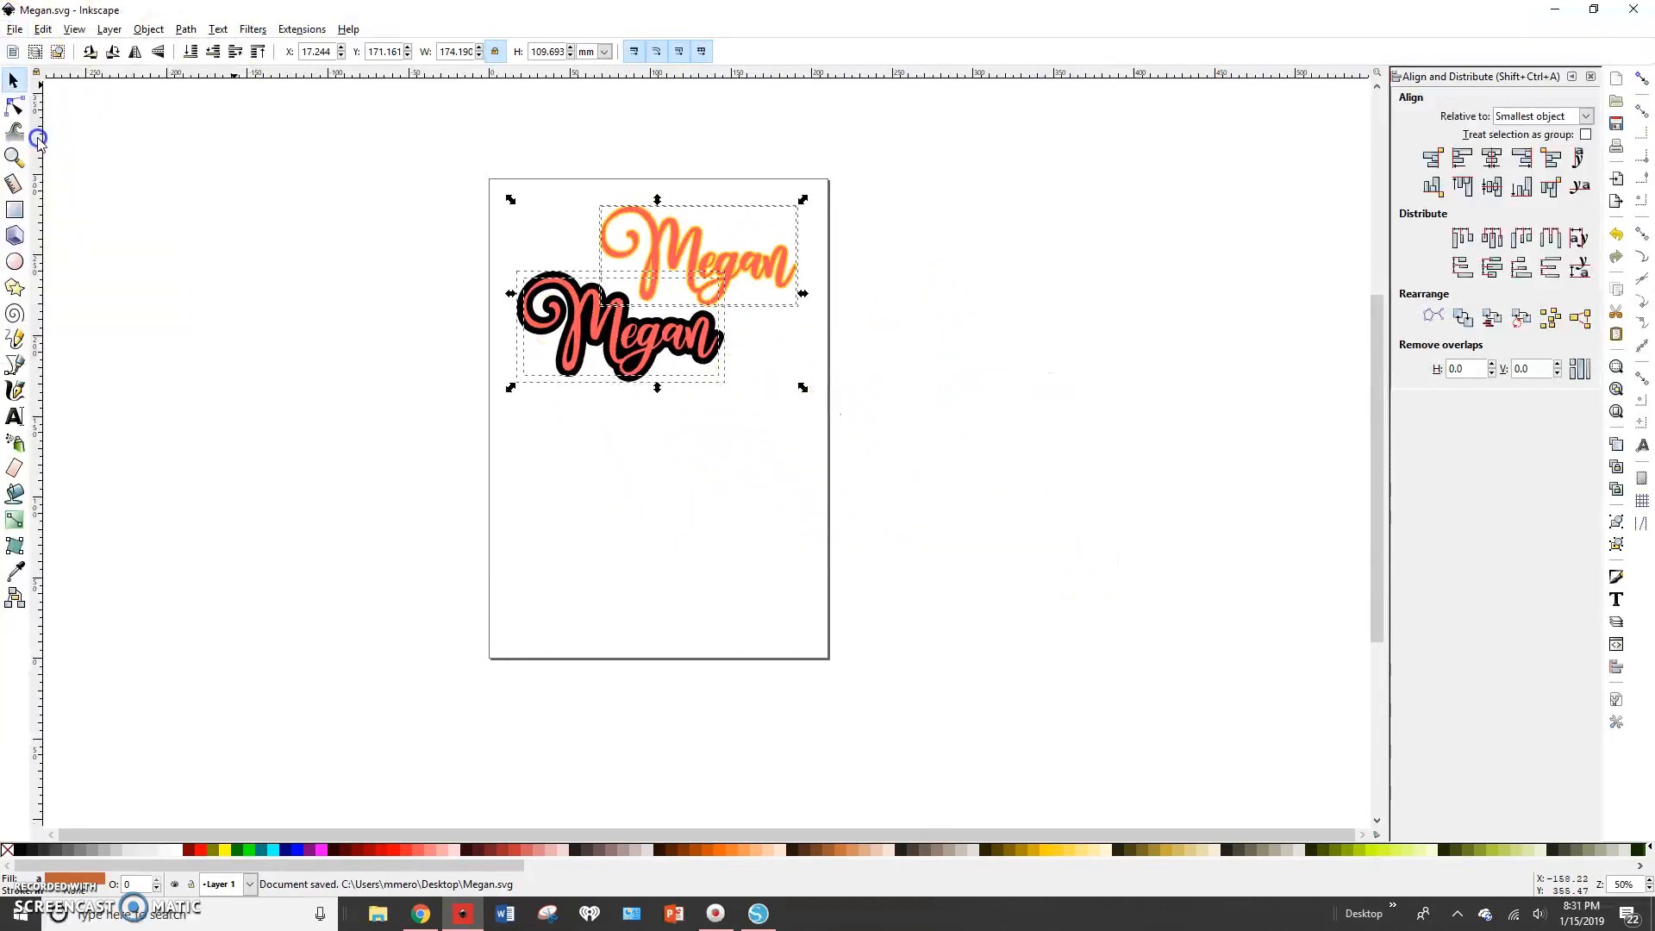
pyautogui.click(420, 913)
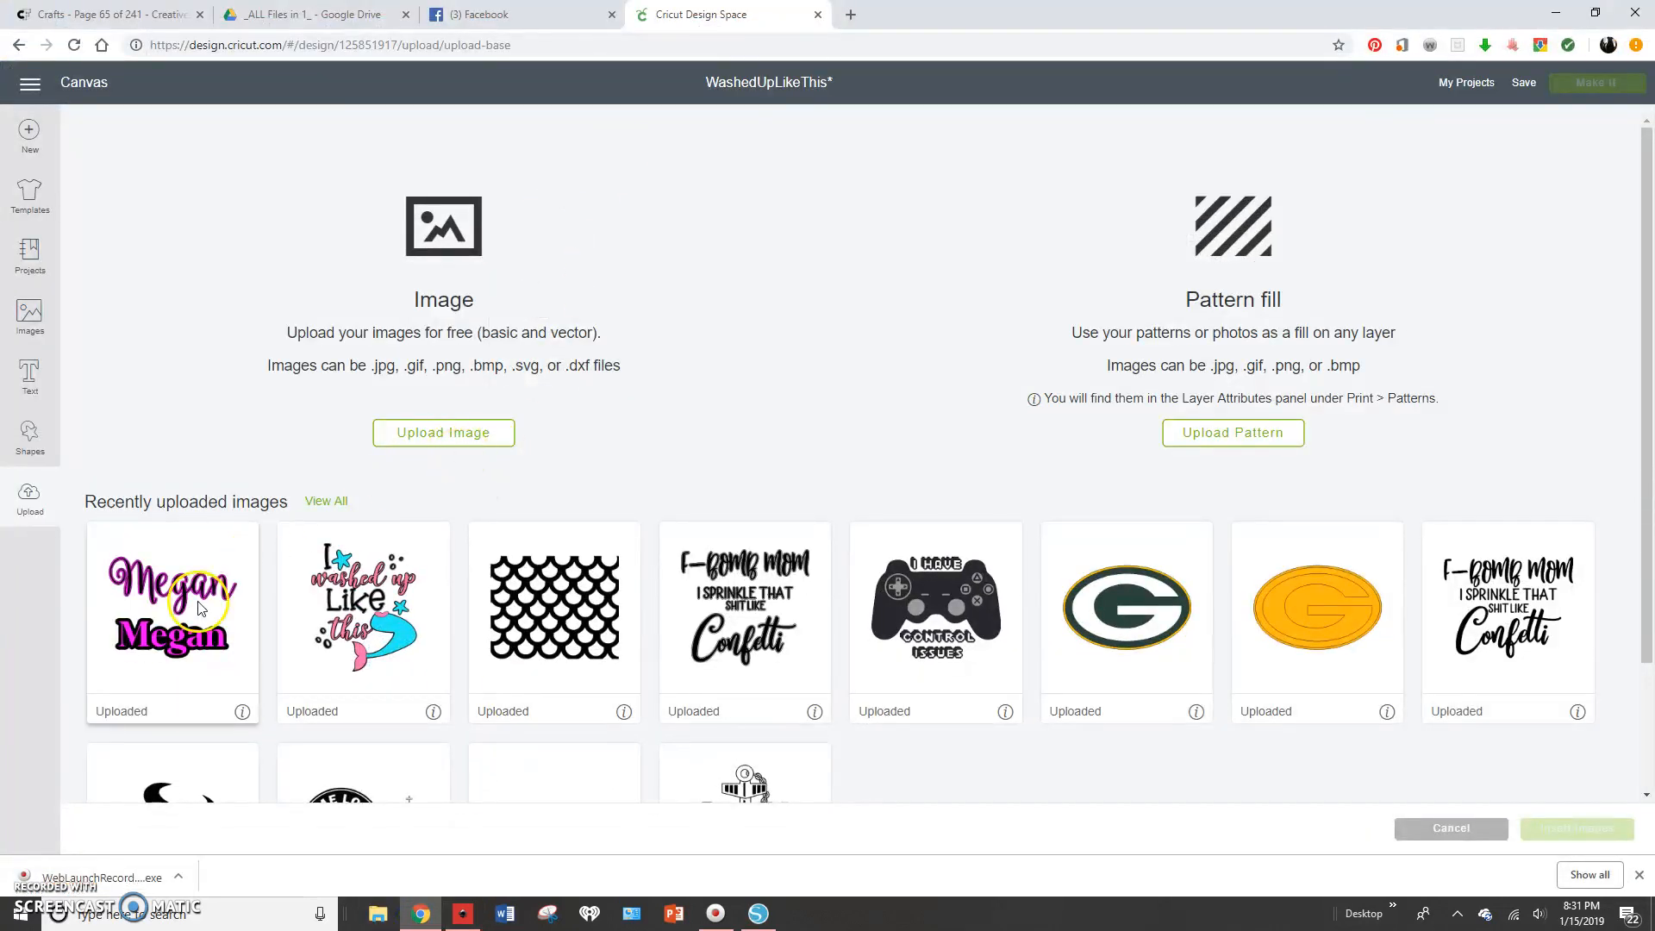
pyautogui.click(417, 436)
pyautogui.click(866, 448)
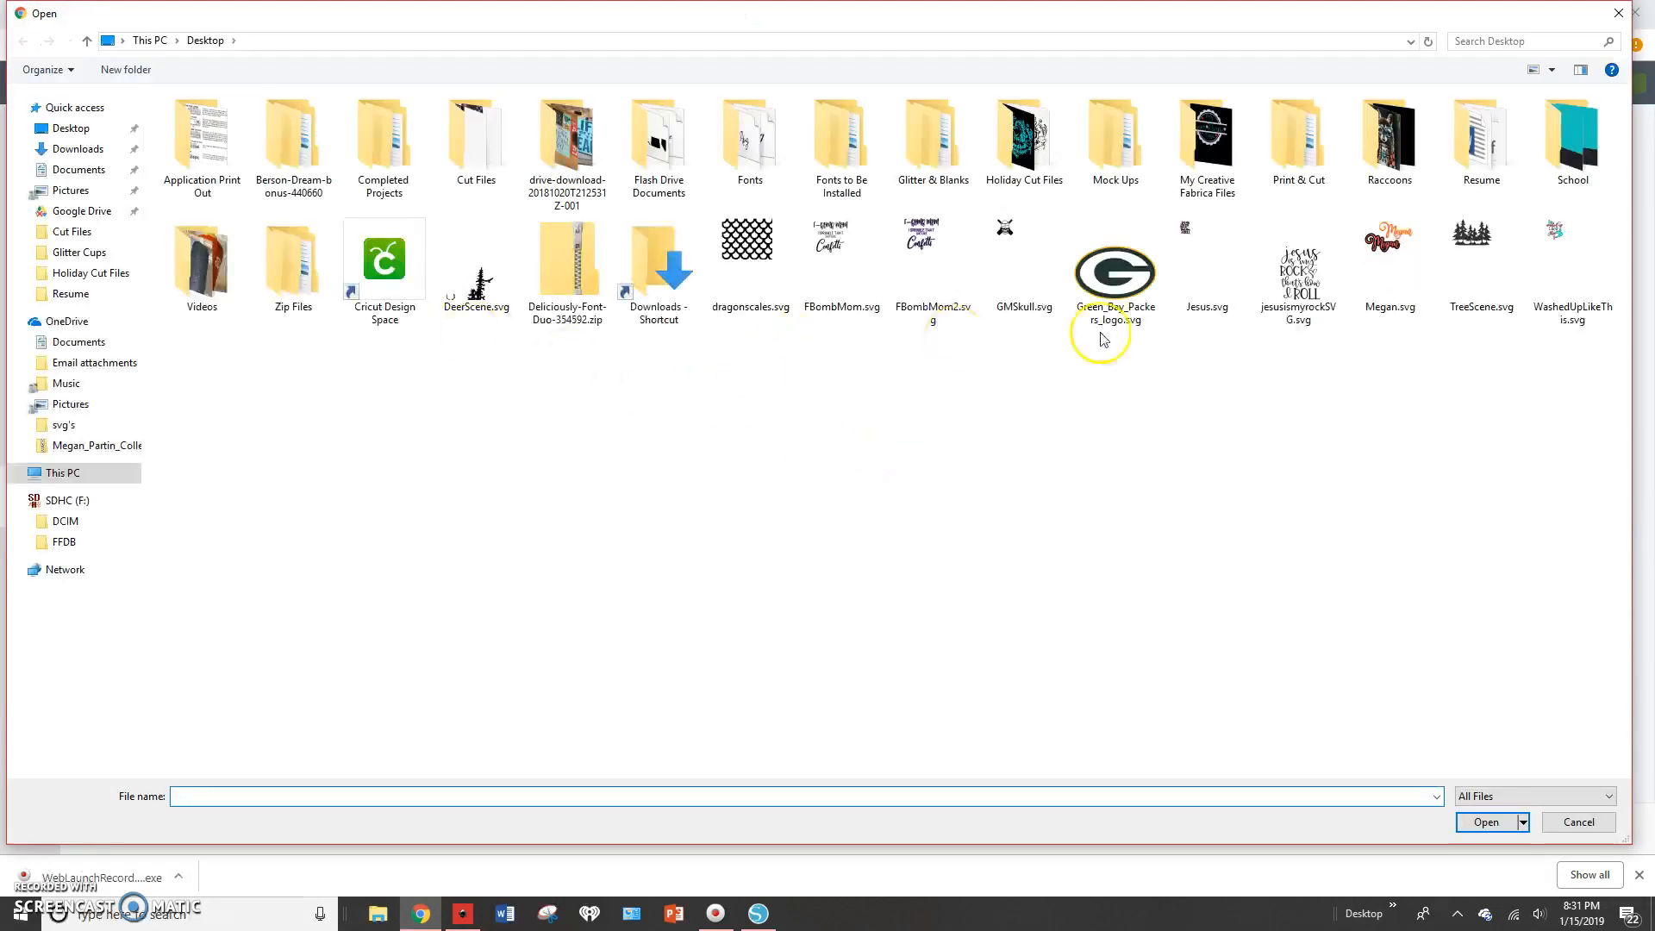
pyautogui.doubleClick(1370, 272)
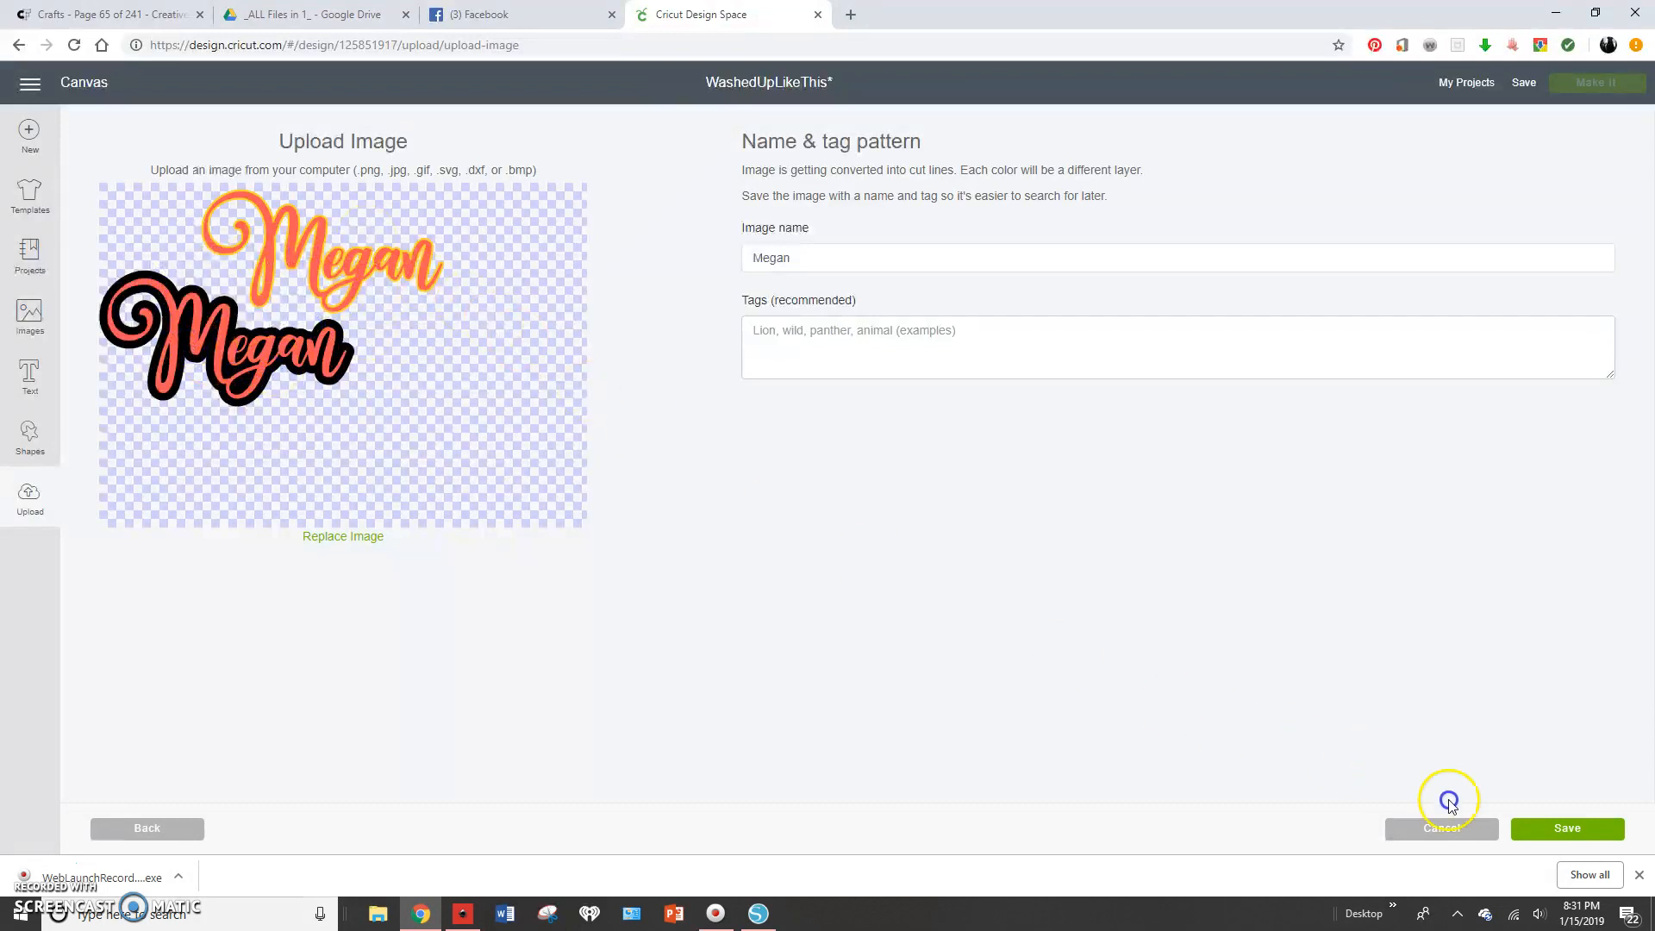
pyautogui.click(1542, 828)
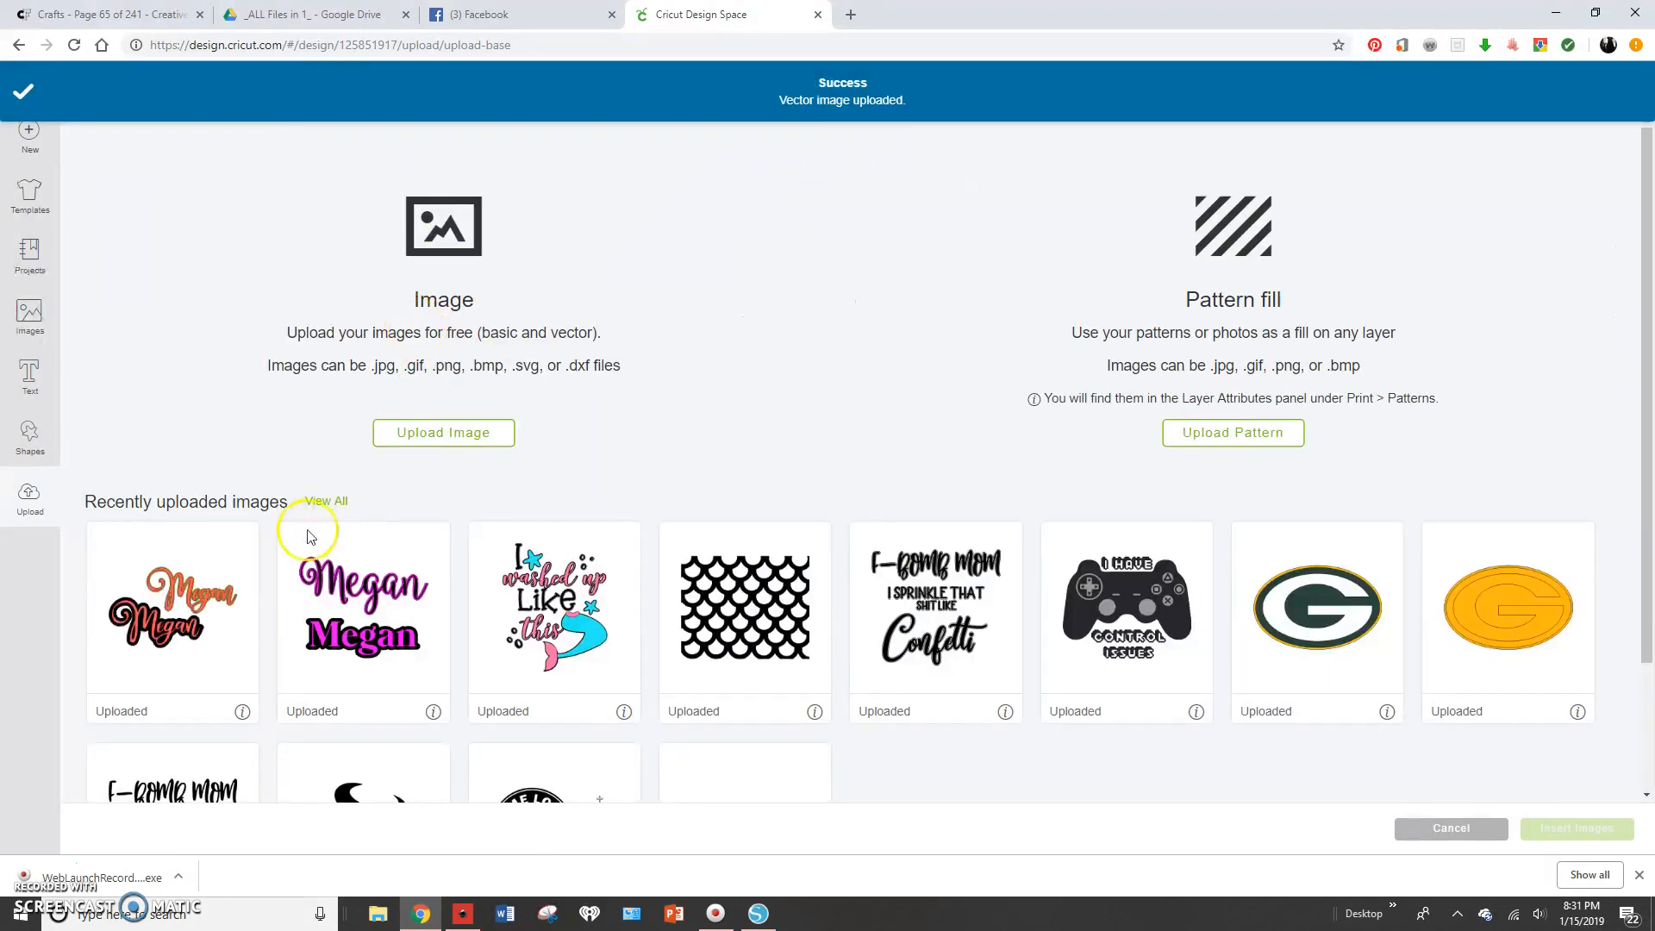
# Insert the newly uploaded layered name image onto the canvas and dismiss the browser's download bar.
pyautogui.click(237, 575)
pyautogui.click(1553, 829)
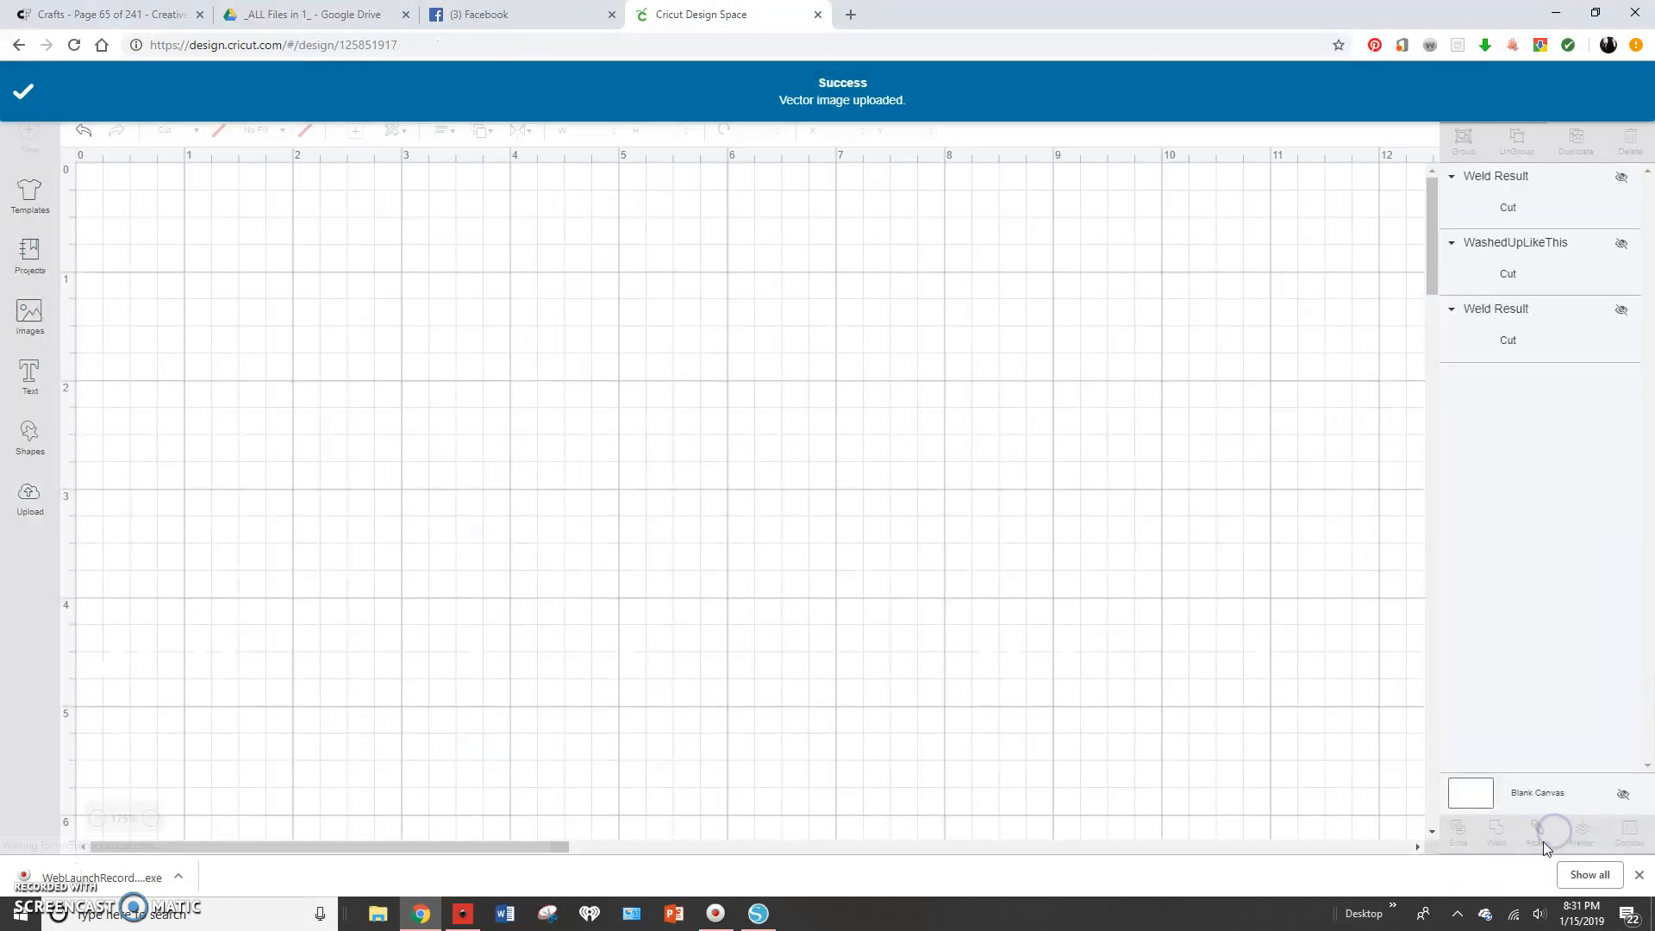
pyautogui.click(1639, 875)
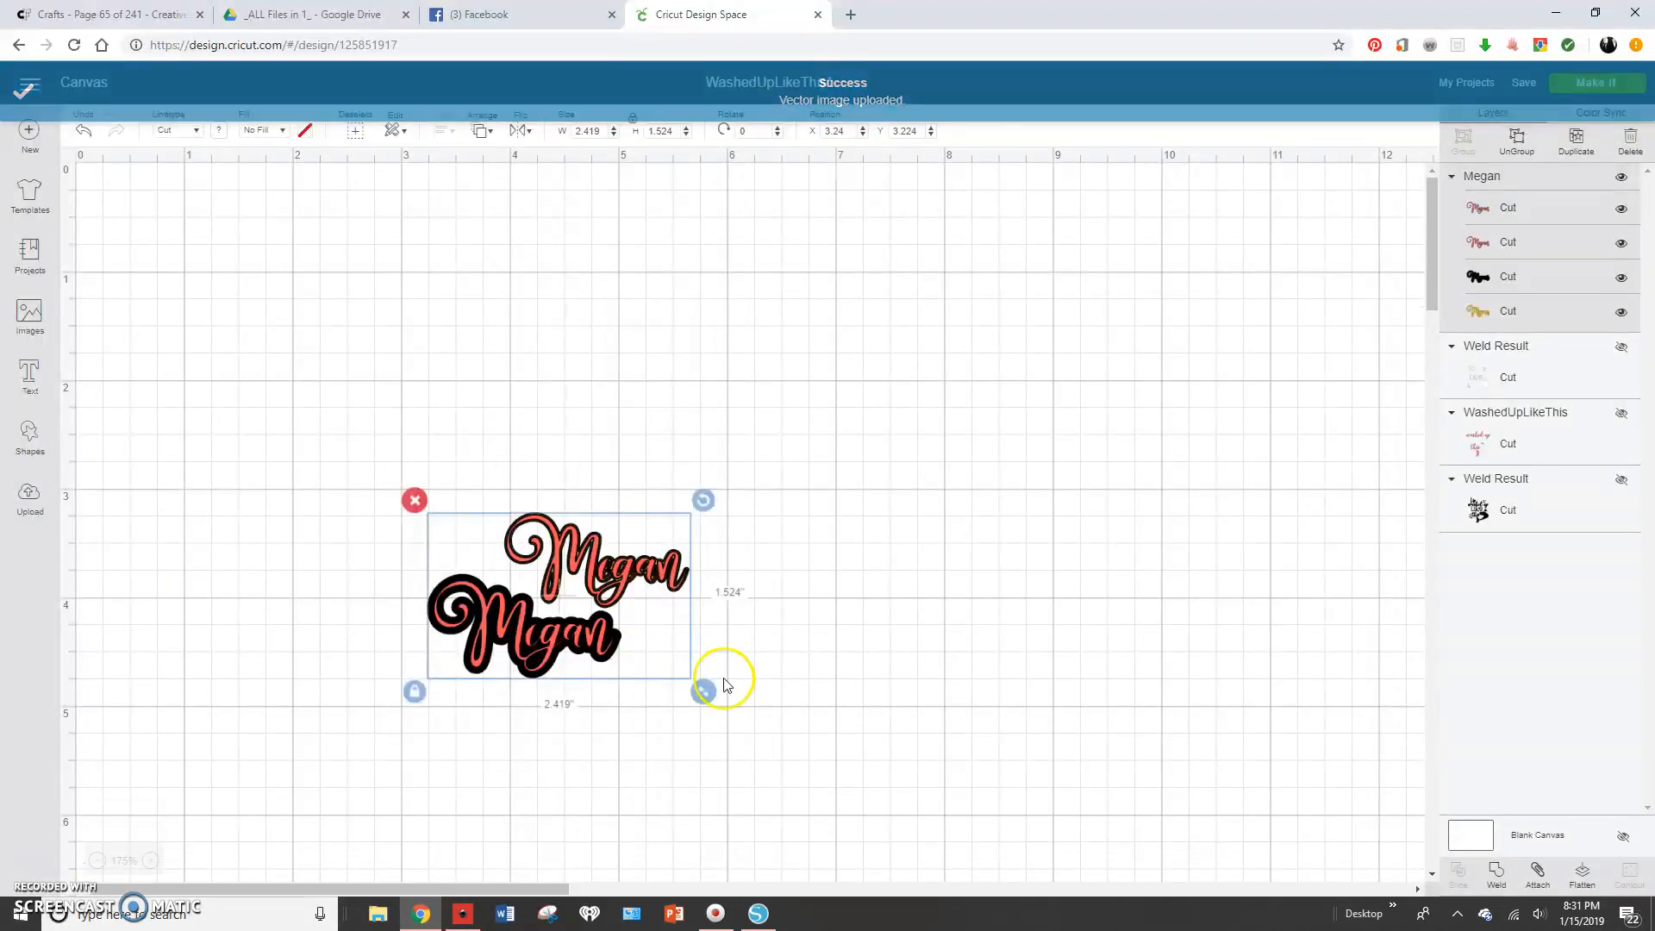
# Enlarge the inserted name group to about 7.13 in wide and position it at about X 0.99, Y 0.43 in.
pyautogui.moveTo(705, 691); pyautogui.dragTo(936, 839)
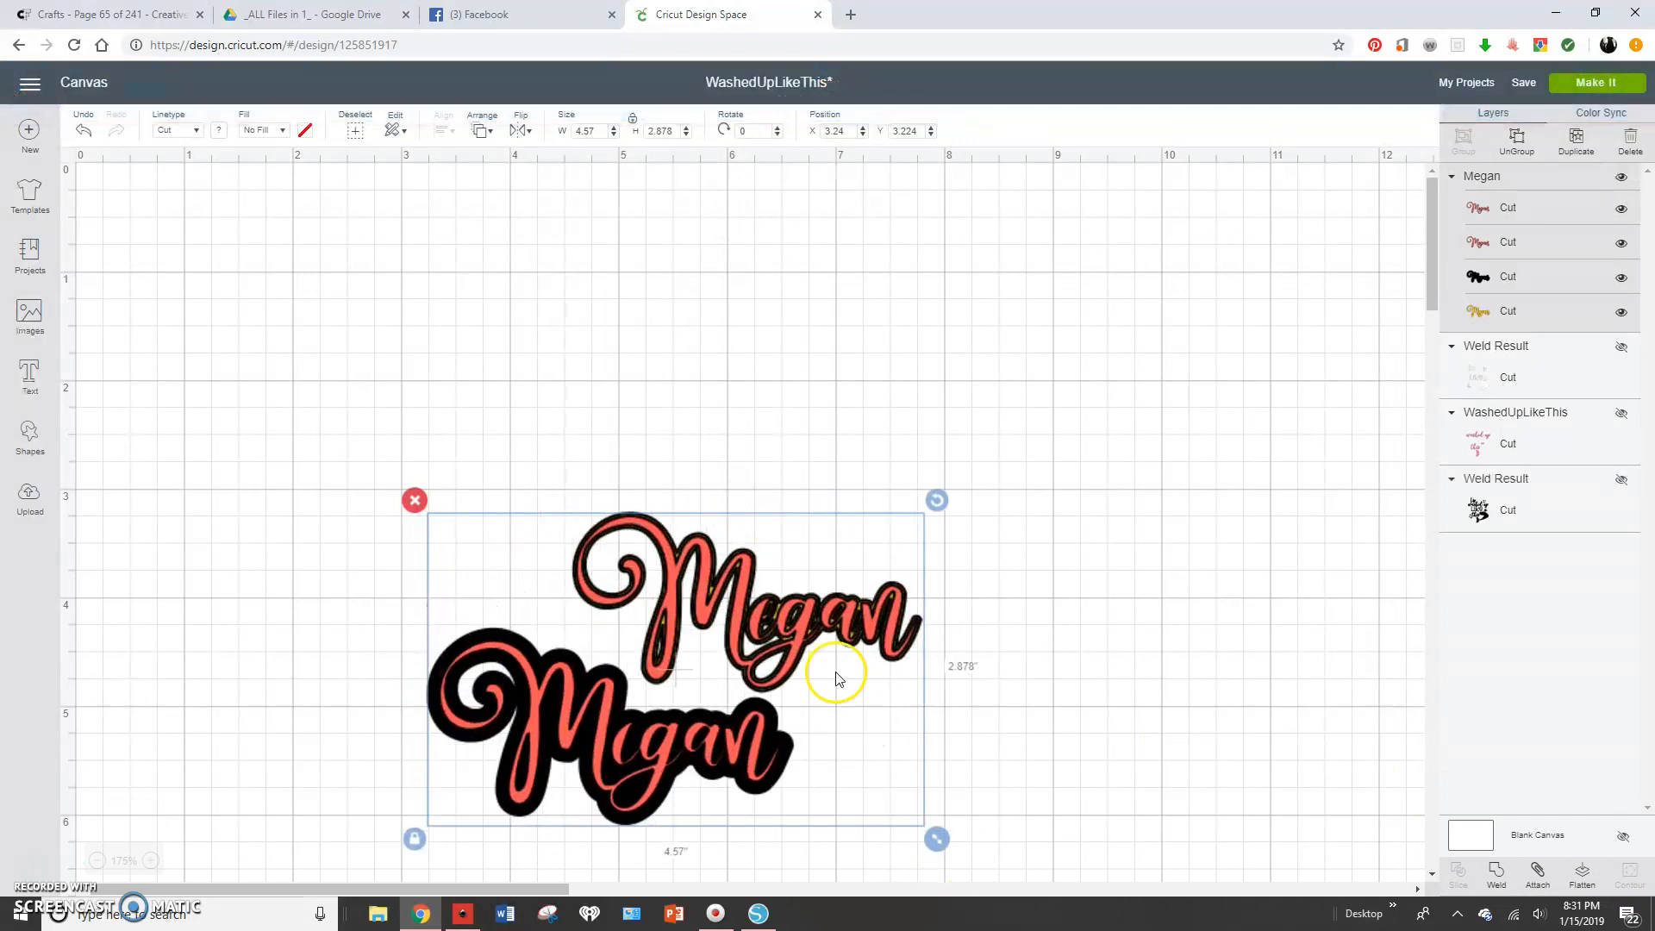
pyautogui.moveTo(767, 638); pyautogui.dragTo(491, 293)
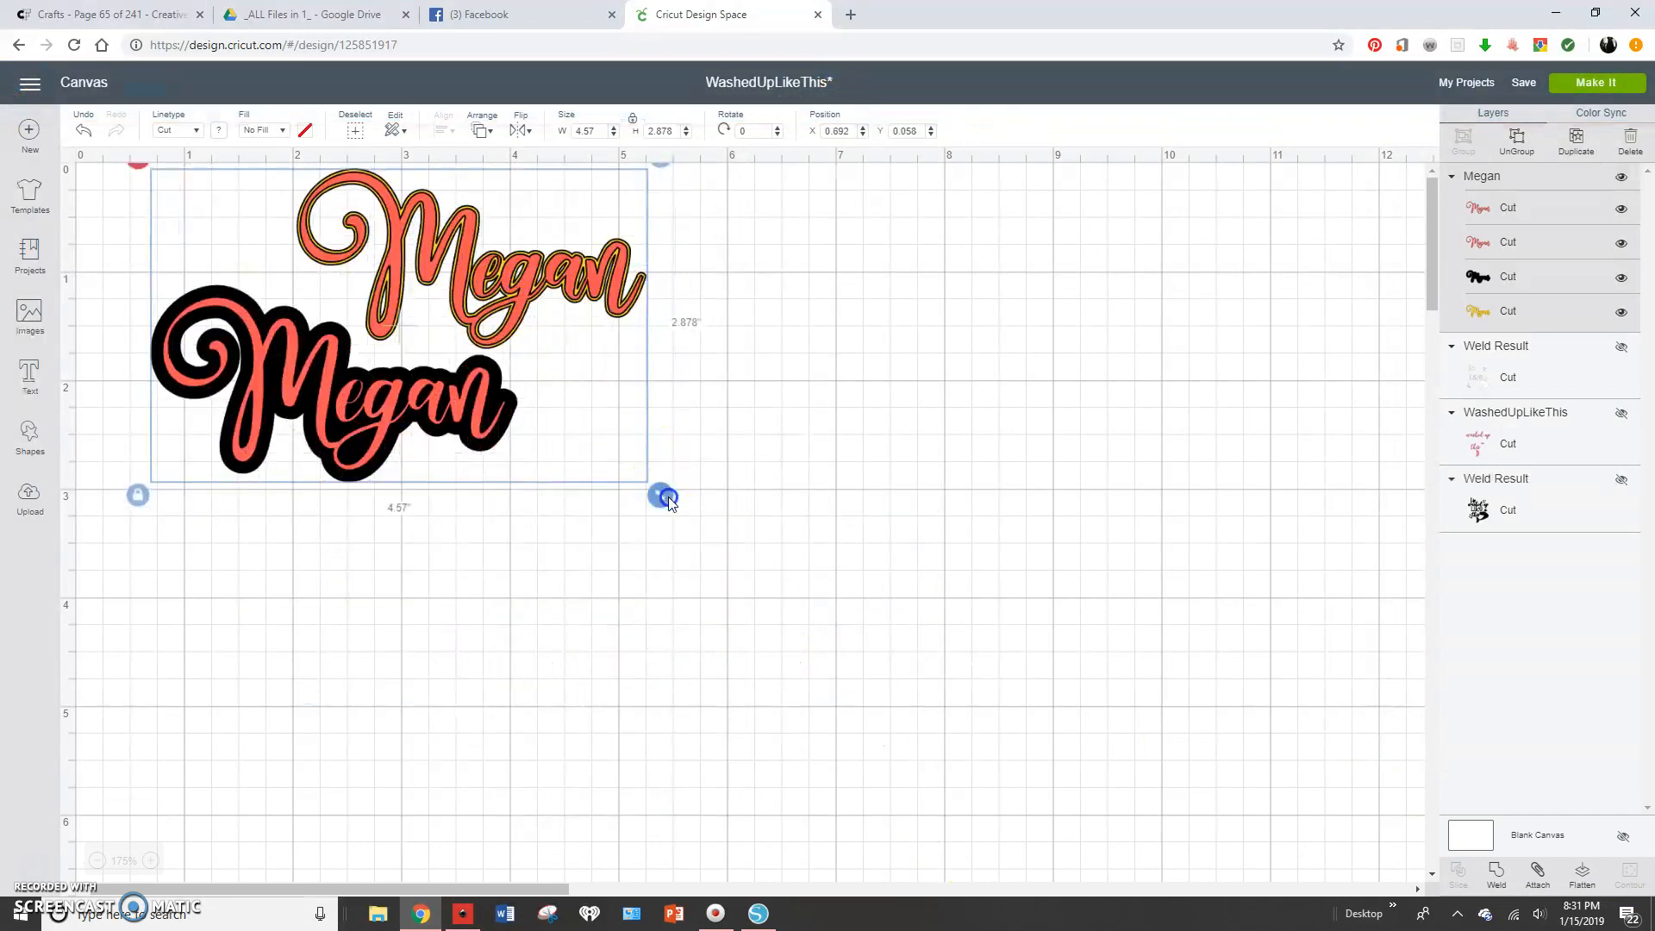
pyautogui.moveTo(668, 499); pyautogui.dragTo(938, 670)
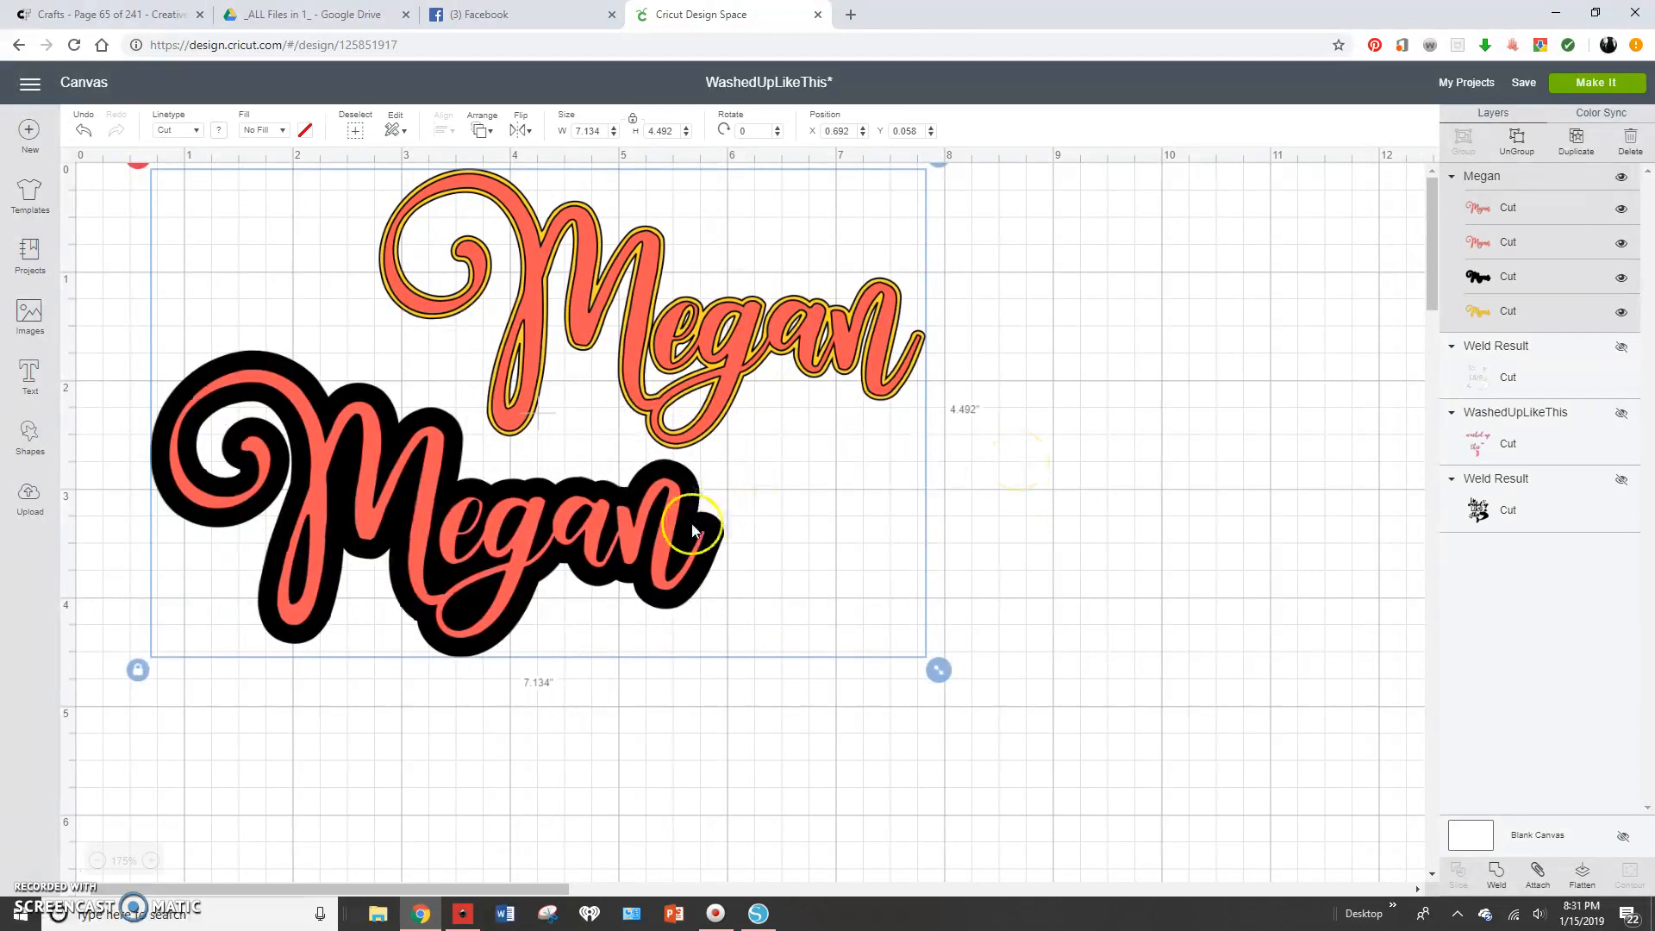
pyautogui.moveTo(701, 528); pyautogui.dragTo(732, 567)
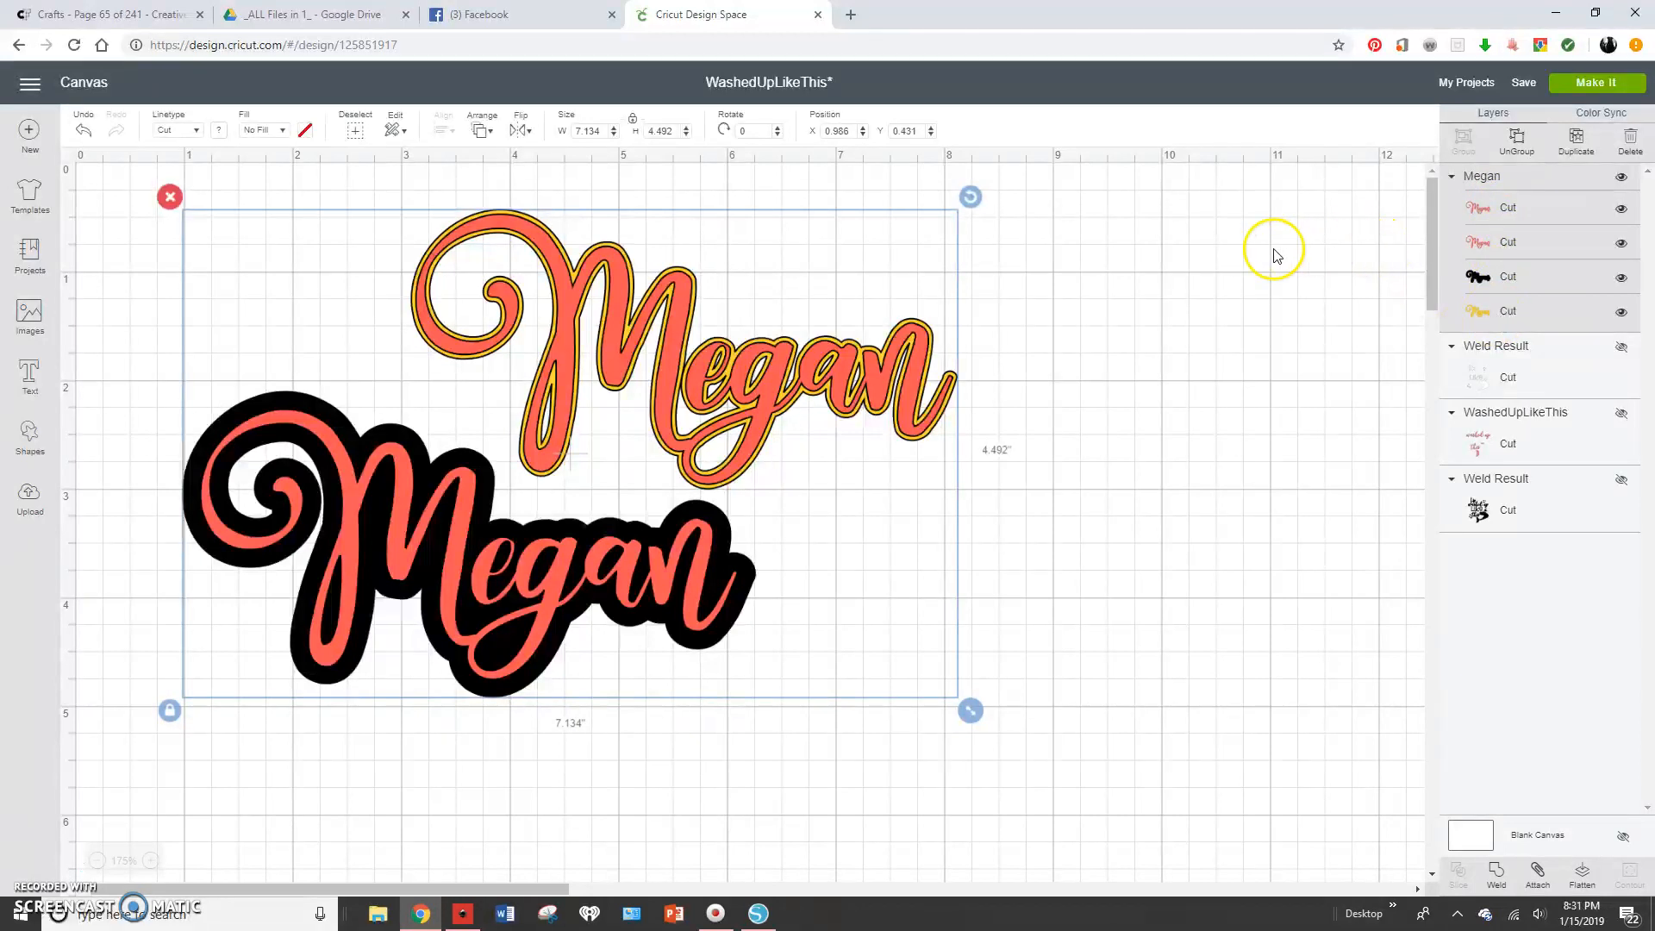
# Move the whole name group right to about X 2.49, Y 0.46 in and deselect it.
pyautogui.click(1130, 419)
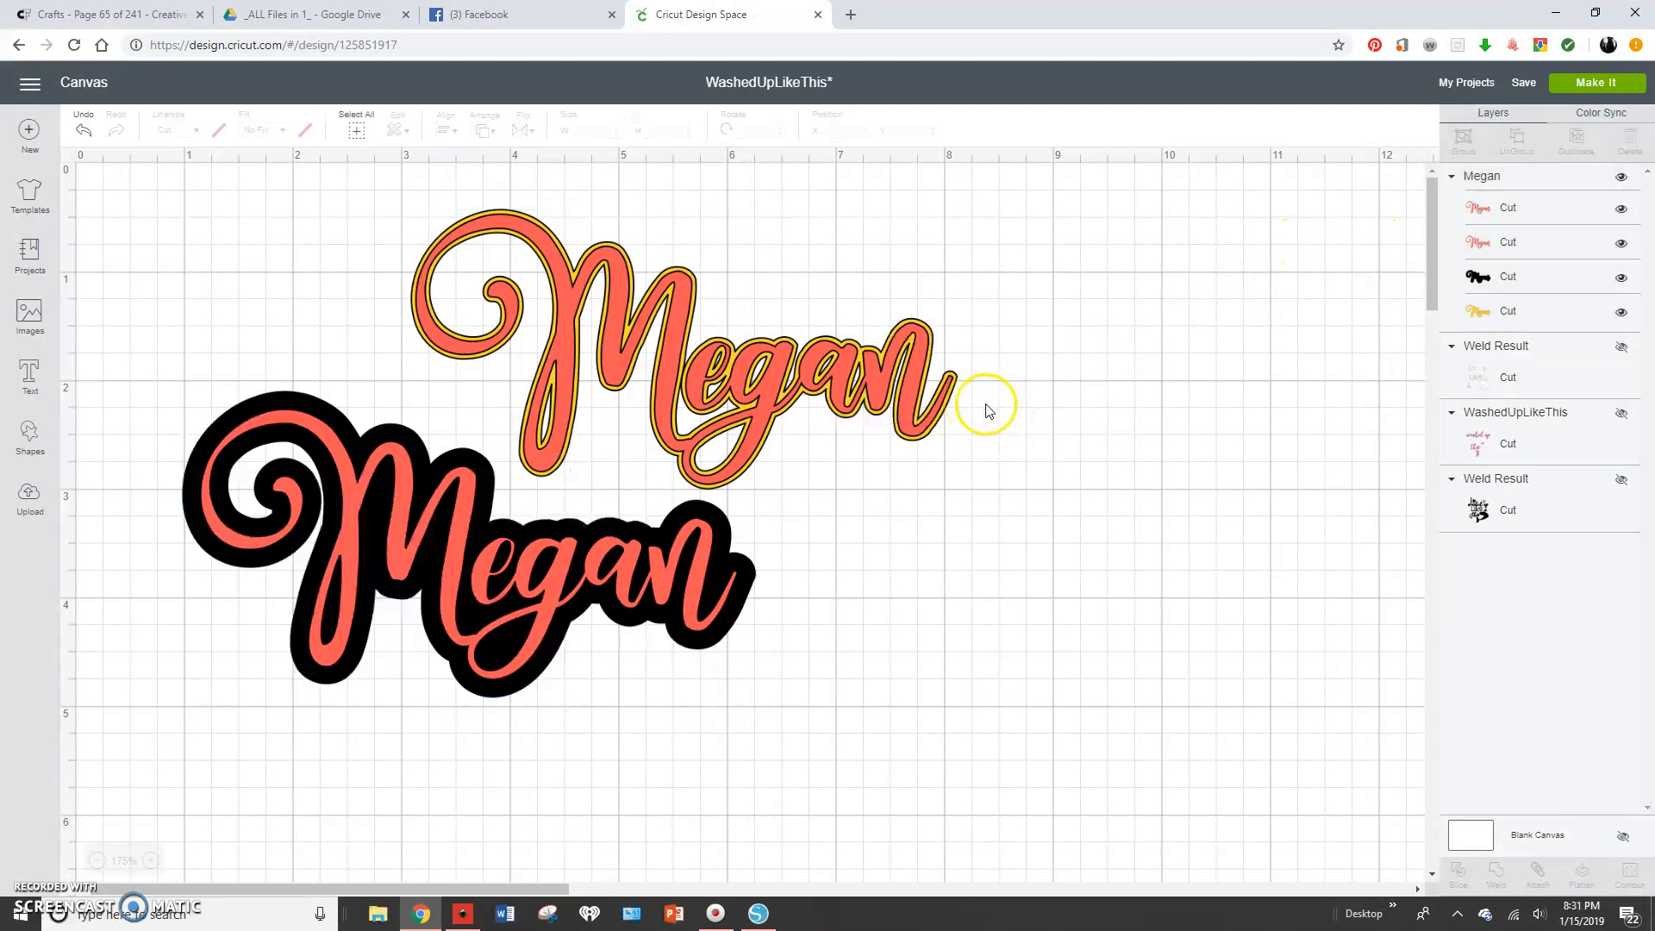
pyautogui.moveTo(916, 424); pyautogui.dragTo(1079, 427)
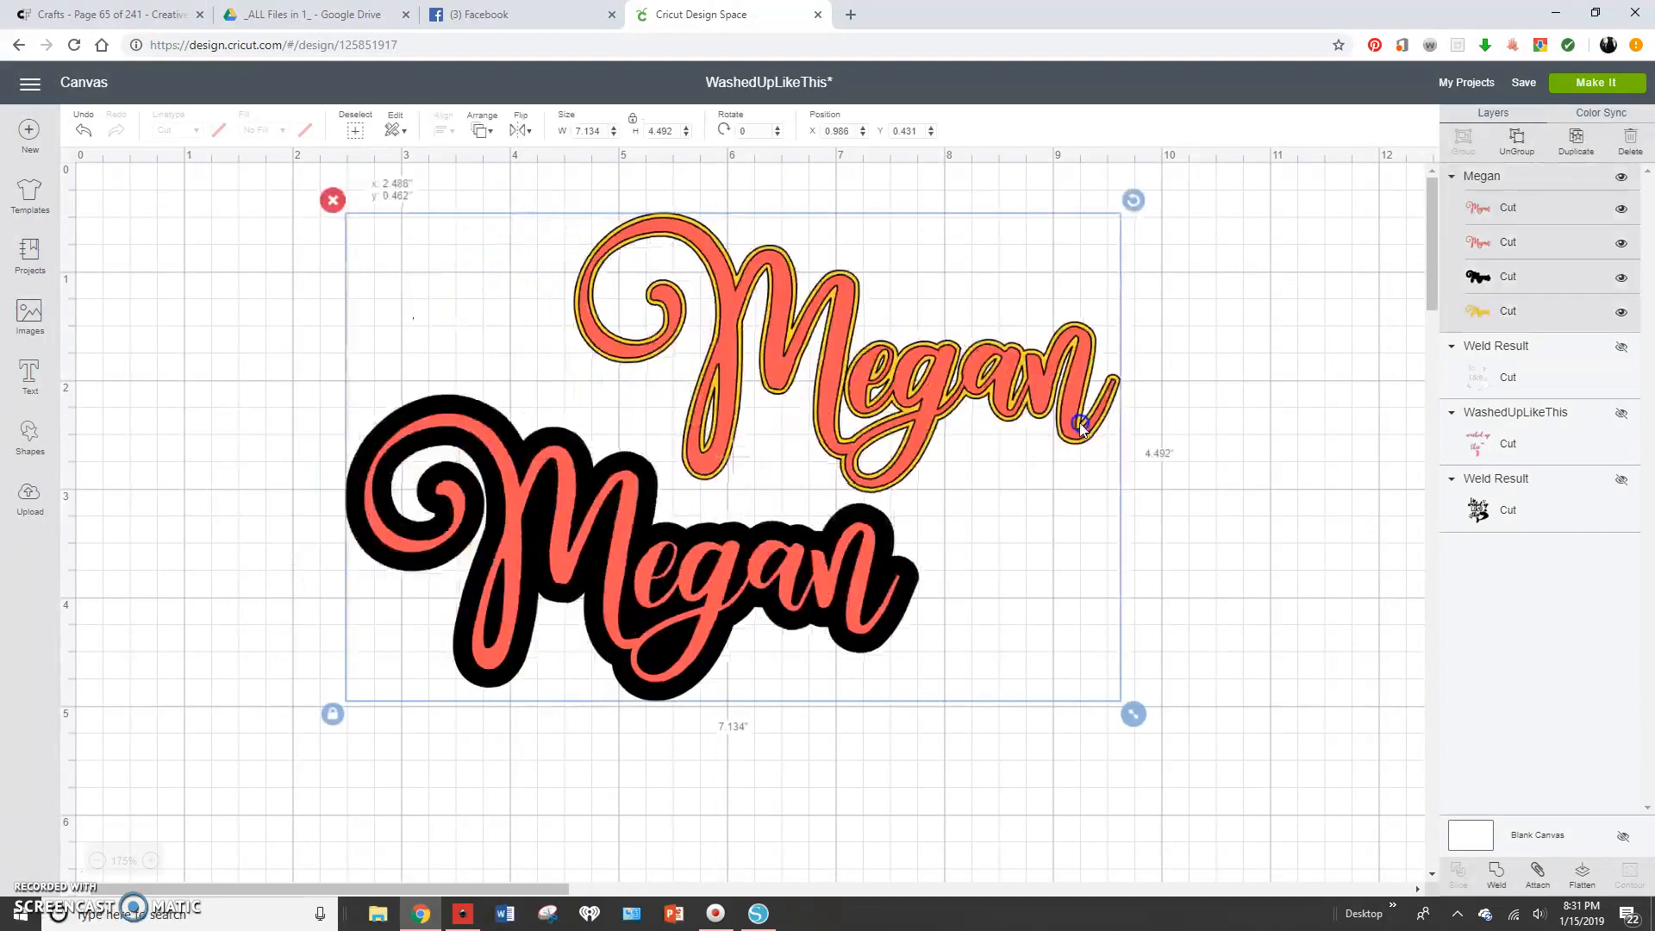
pyautogui.click(1219, 405)
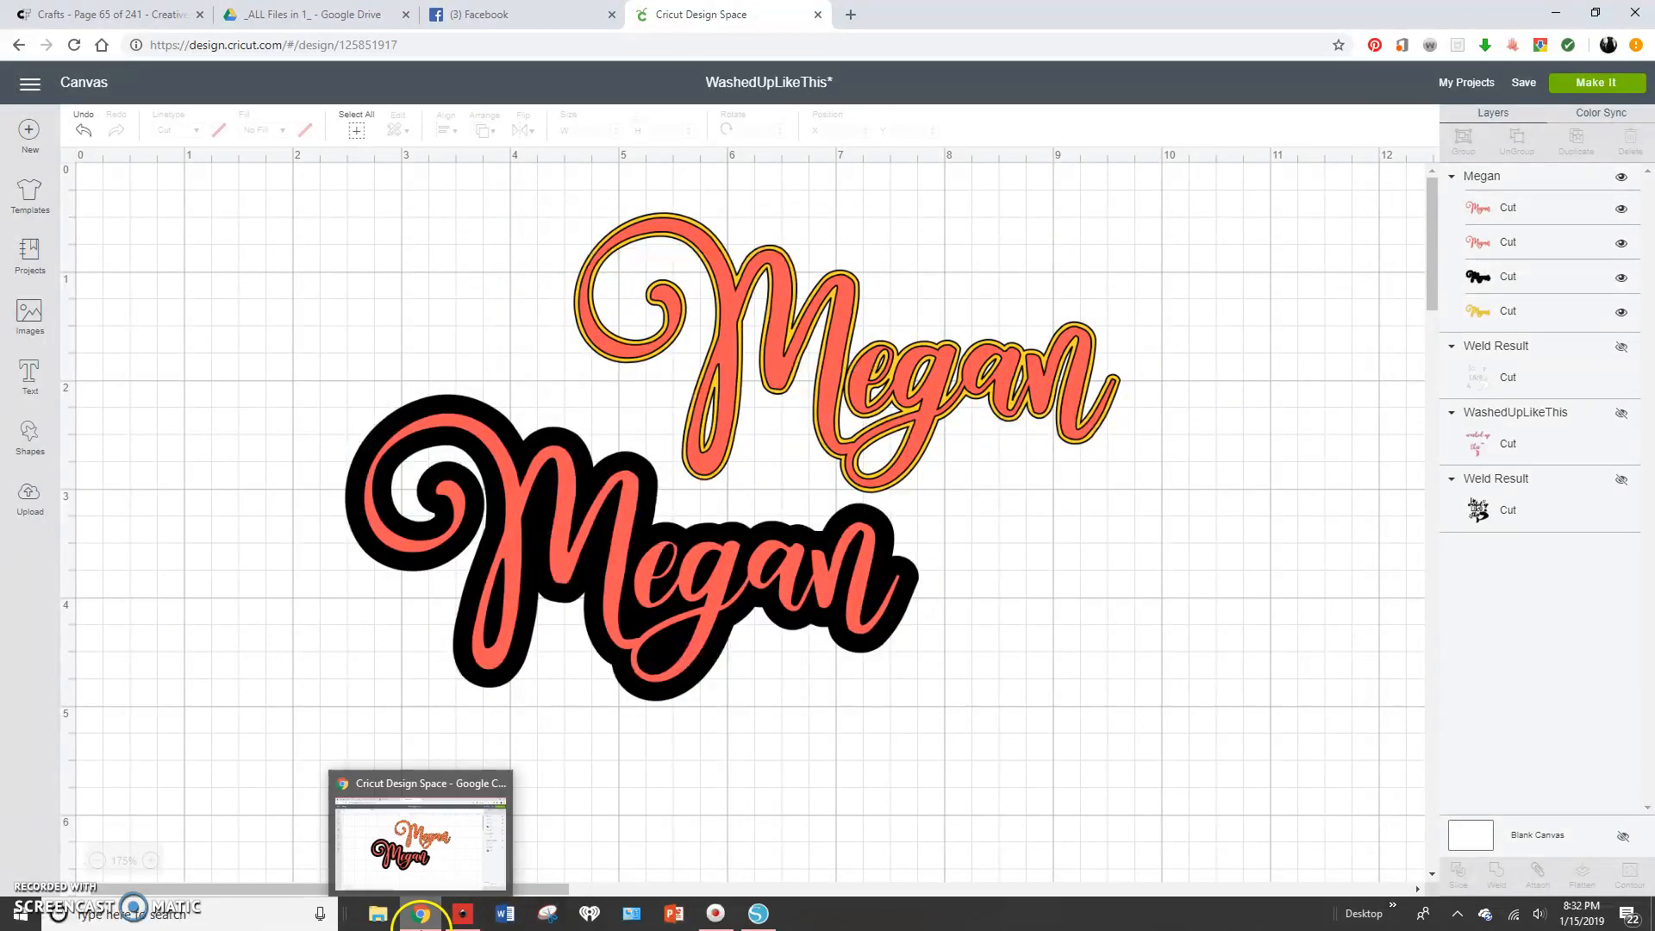
# Switch to Silhouette Studio, add the same first name as text on the blank mat and select all of it.
pyautogui.click(759, 919)
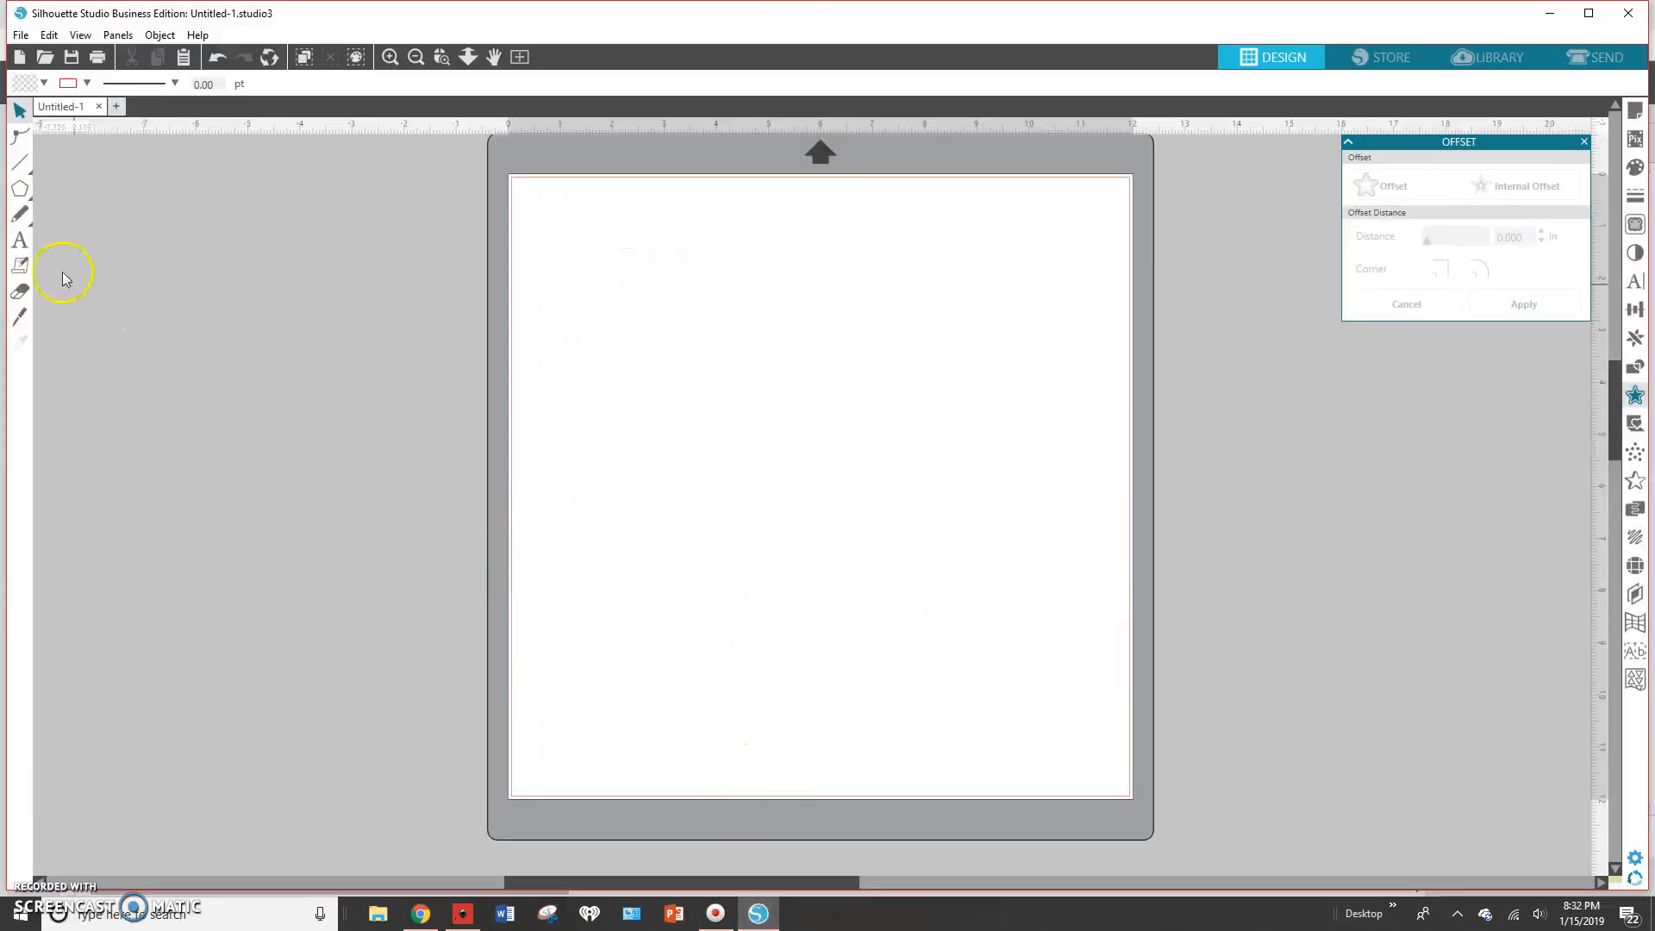
pyautogui.click(22, 239)
pyautogui.click(659, 397)
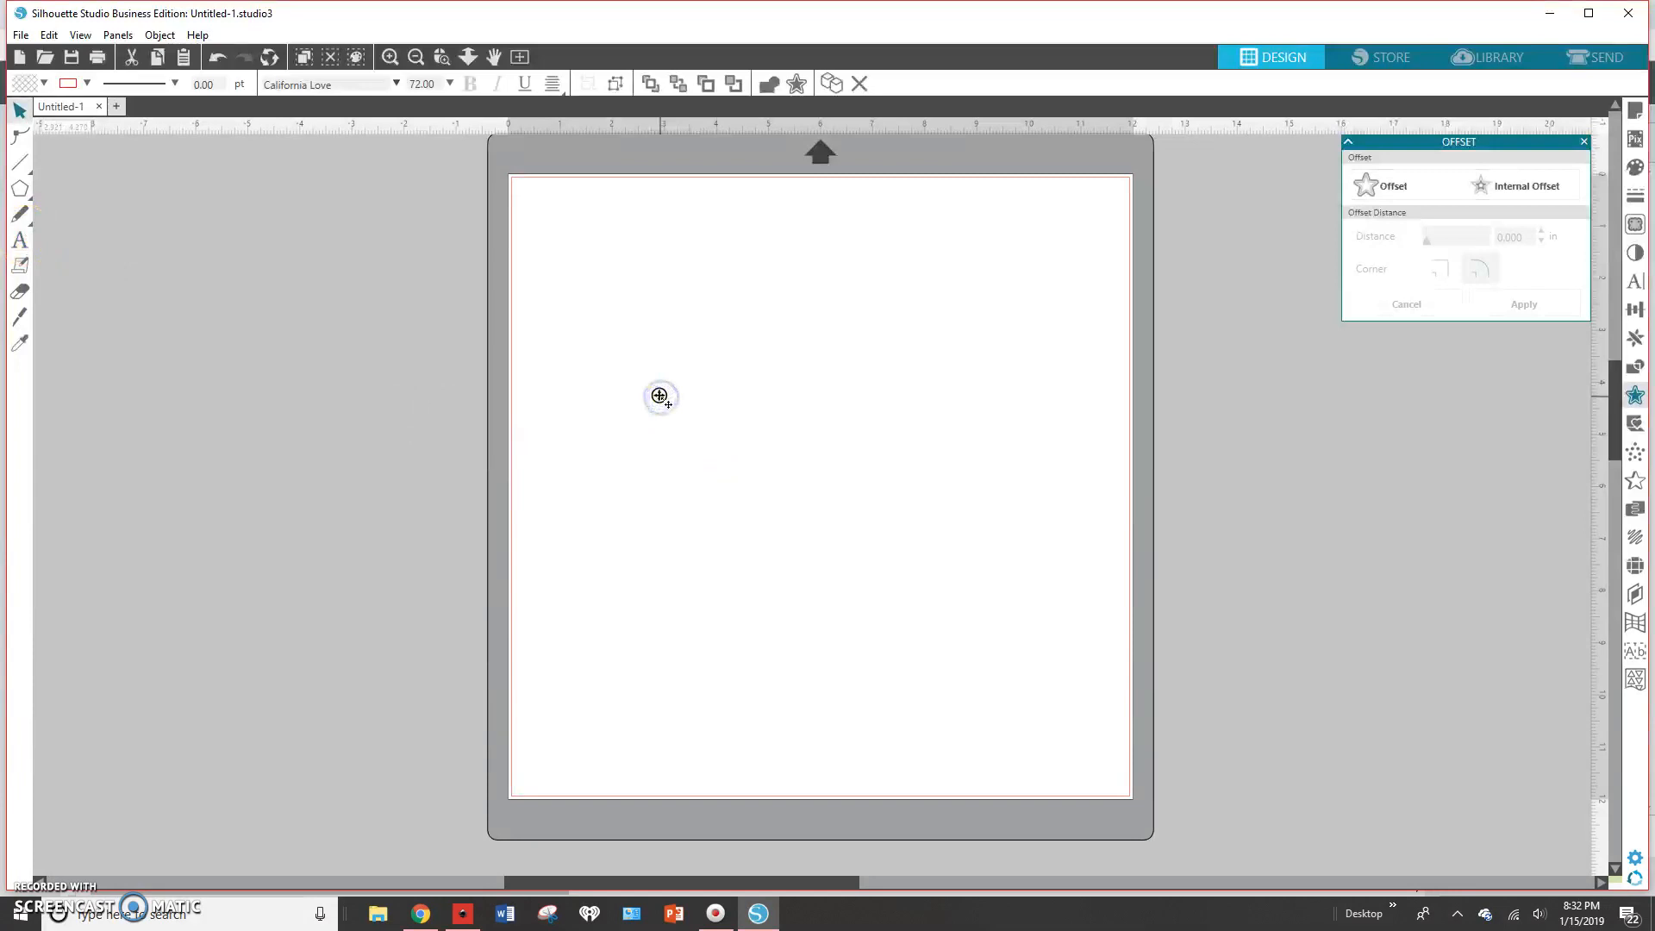
pyautogui.write('Megan')
pyautogui.hotkey('ctrl', 'a')
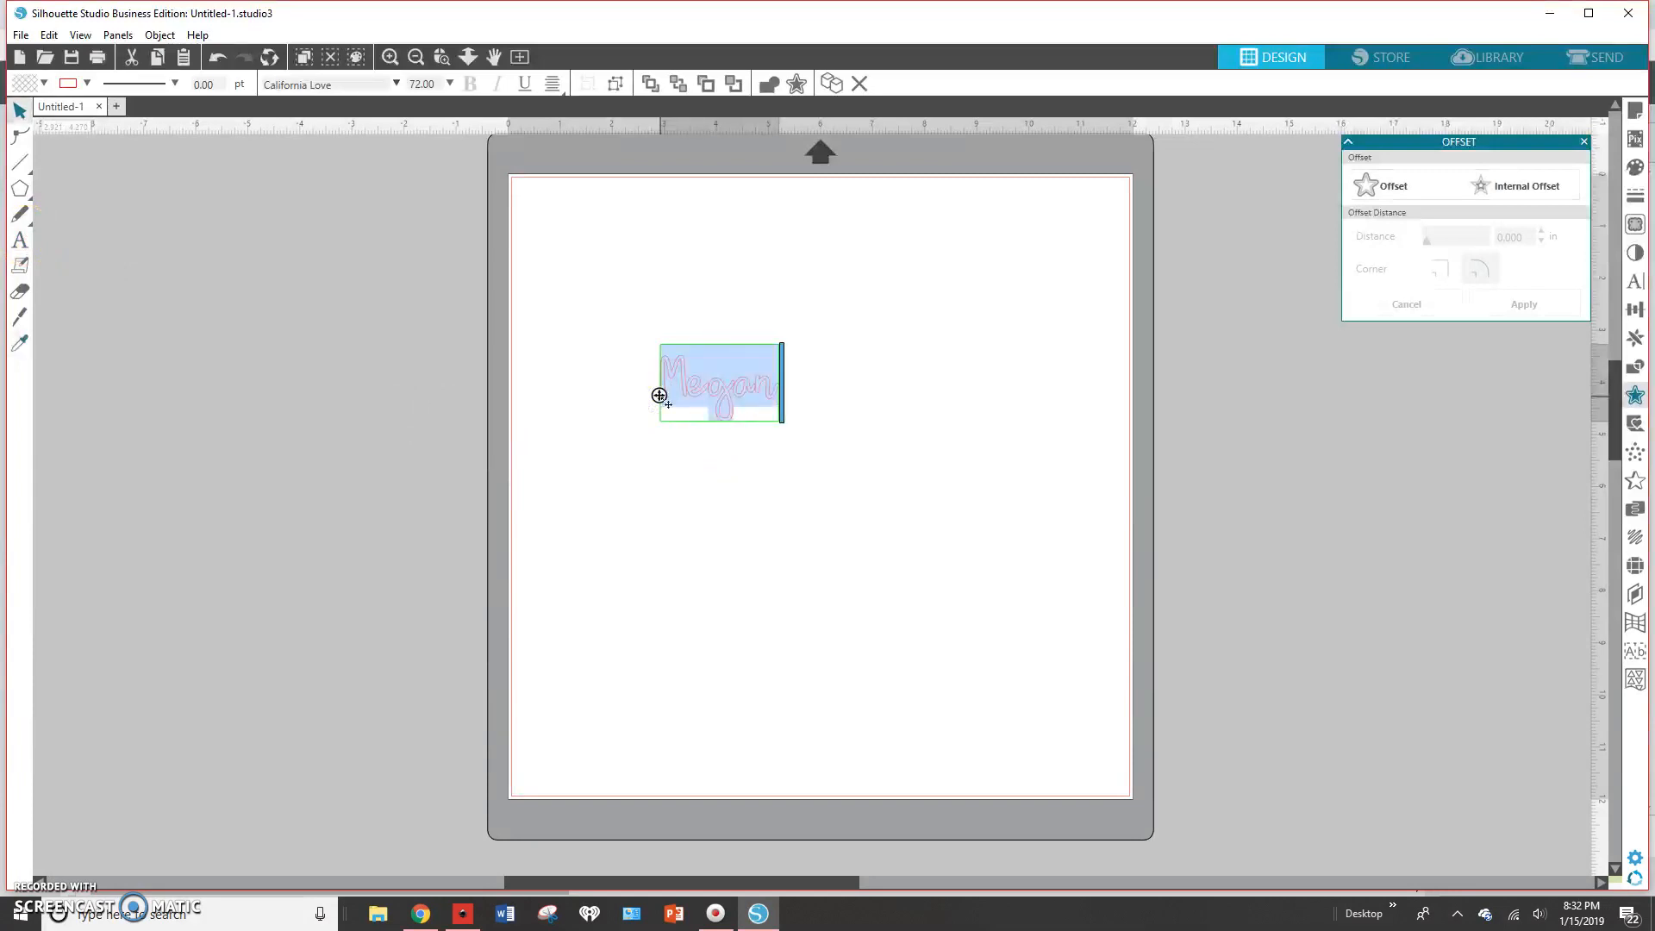
# Set the name text's font to Black Friday at 72 pt and deselect the text.
pyautogui.click(1634, 286)
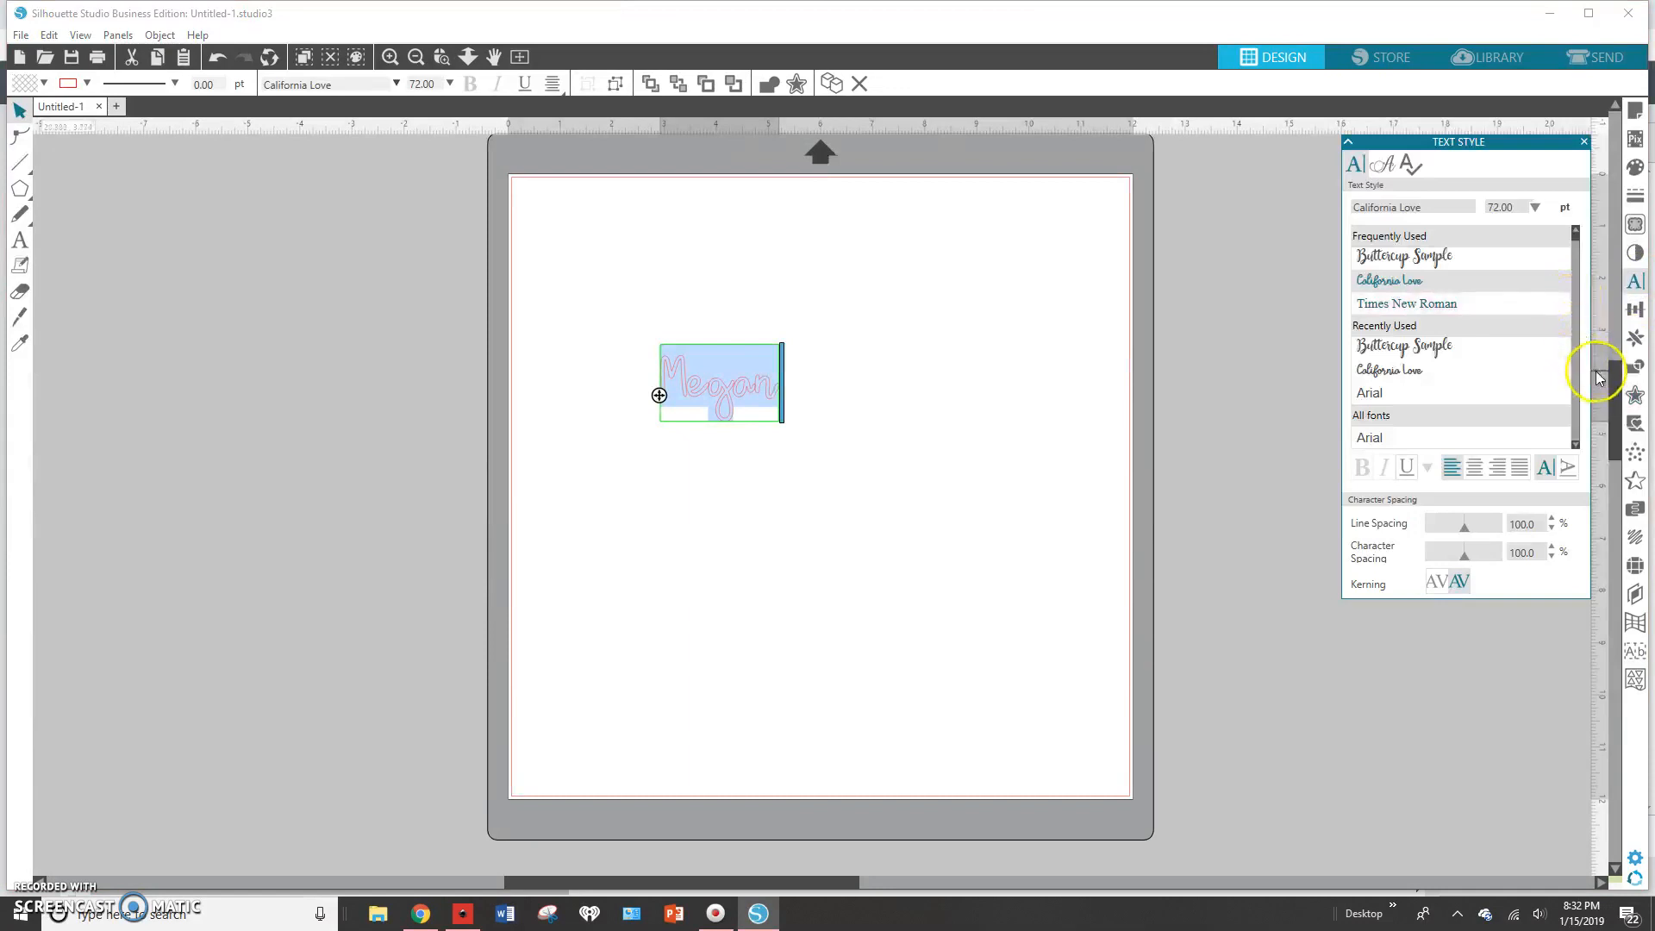
pyautogui.click(1391, 166)
pyautogui.click(1349, 167)
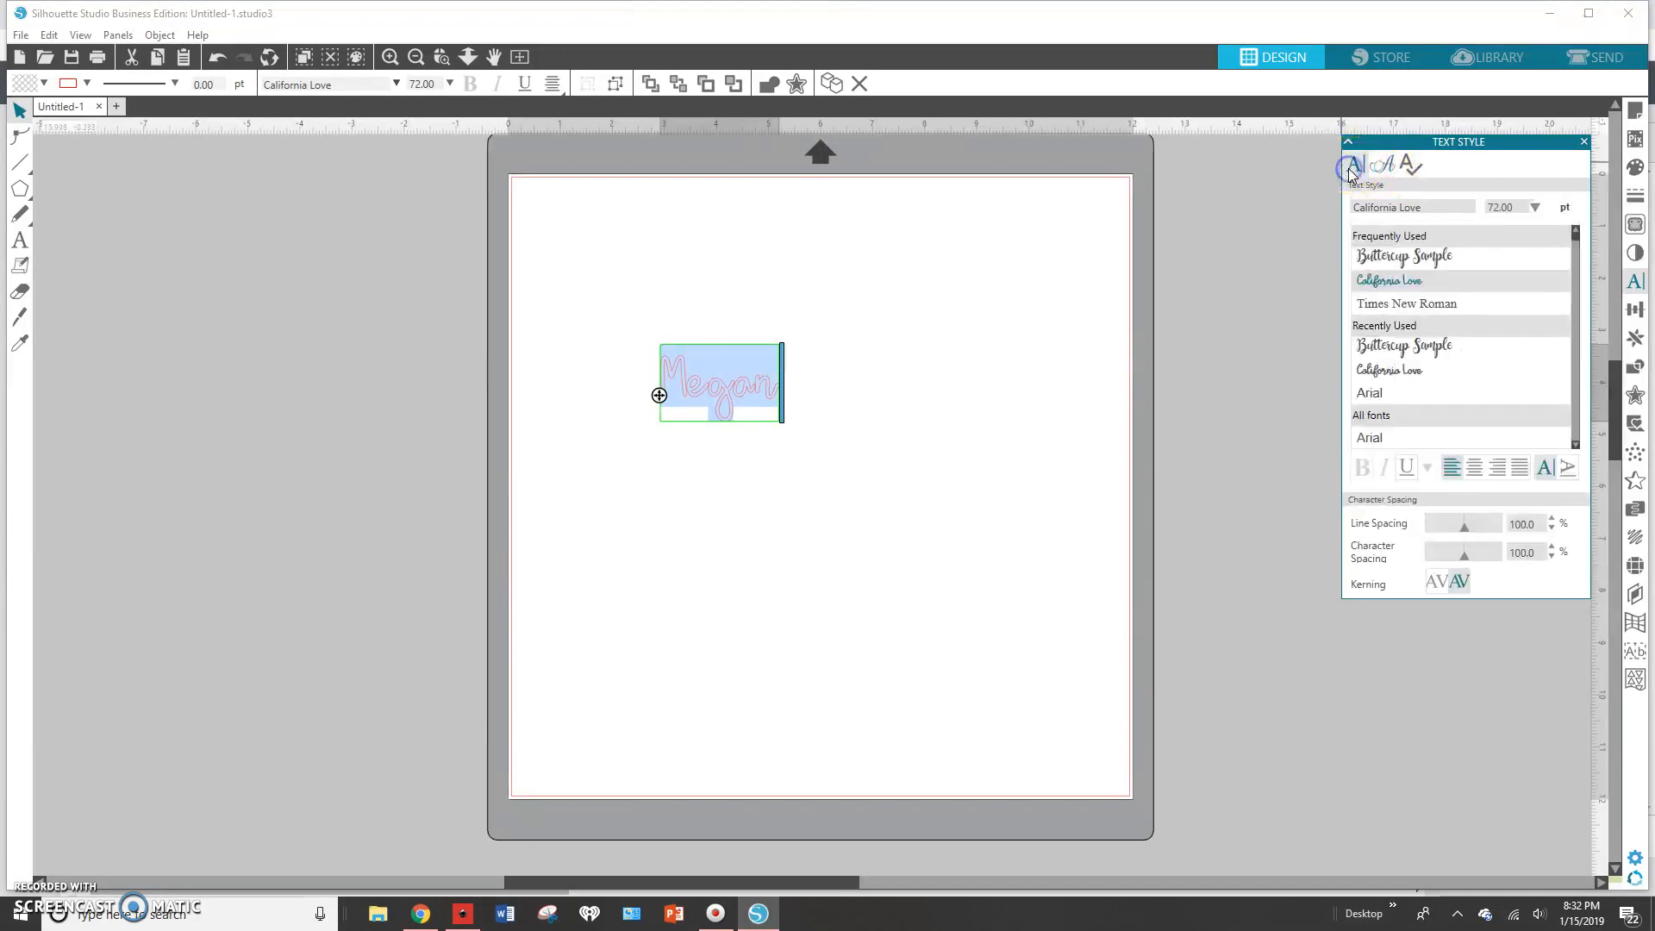
pyautogui.scroll(-5, 1507, 328)
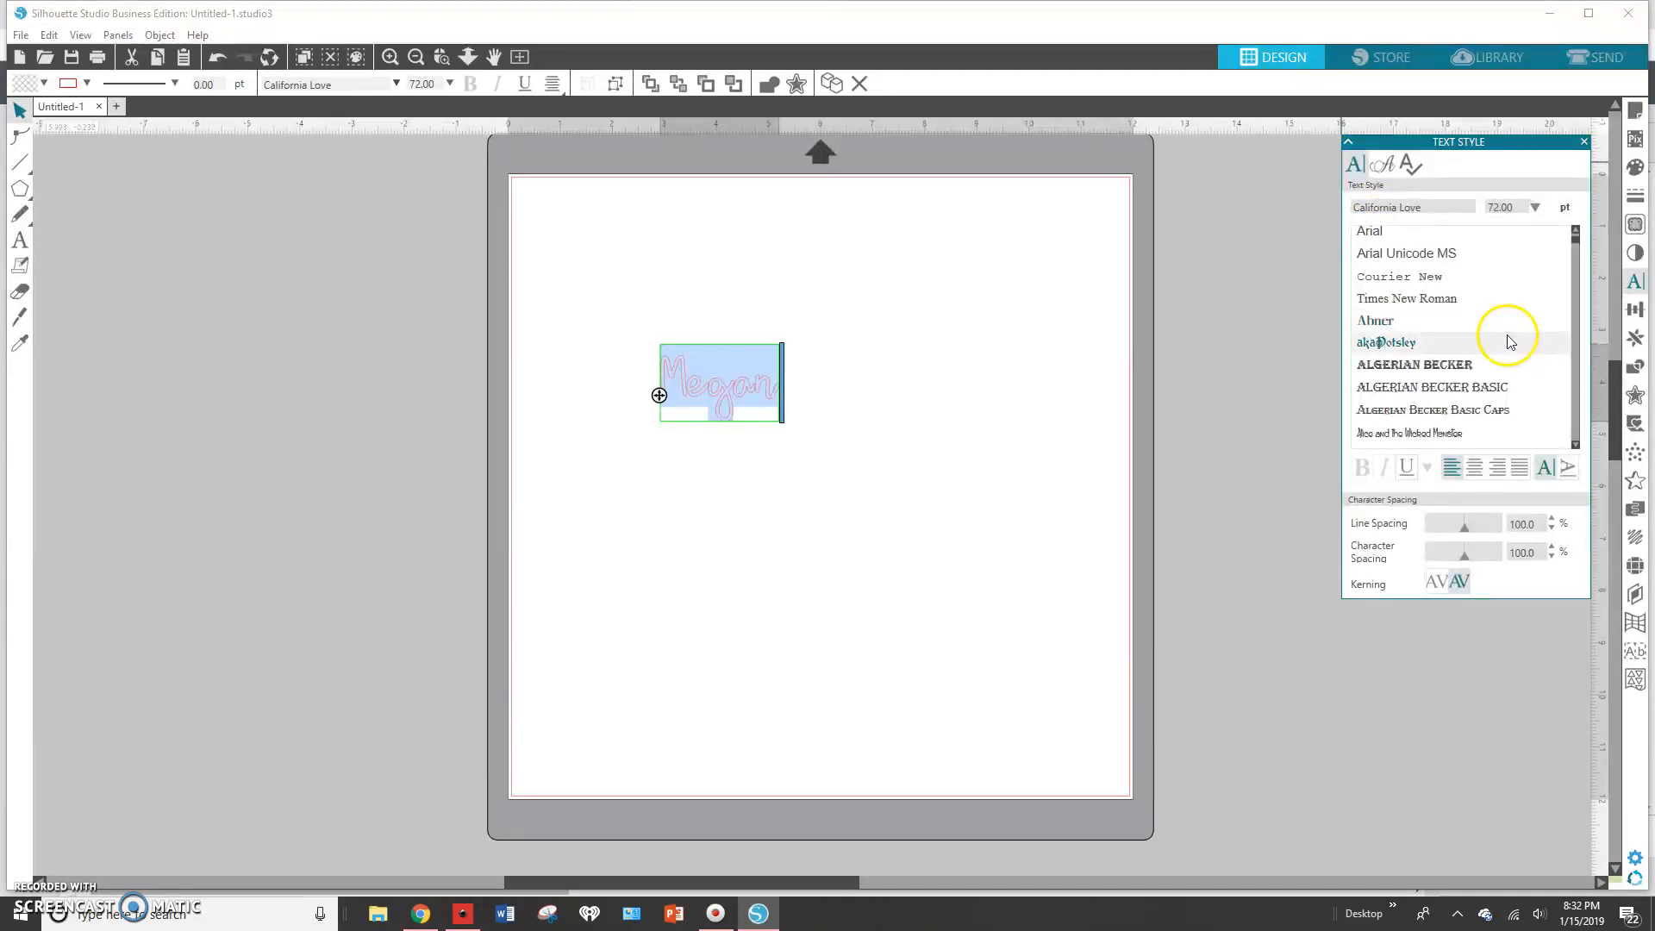
pyautogui.scroll(-3, 1509, 342)
pyautogui.scroll(-3, 1484, 349)
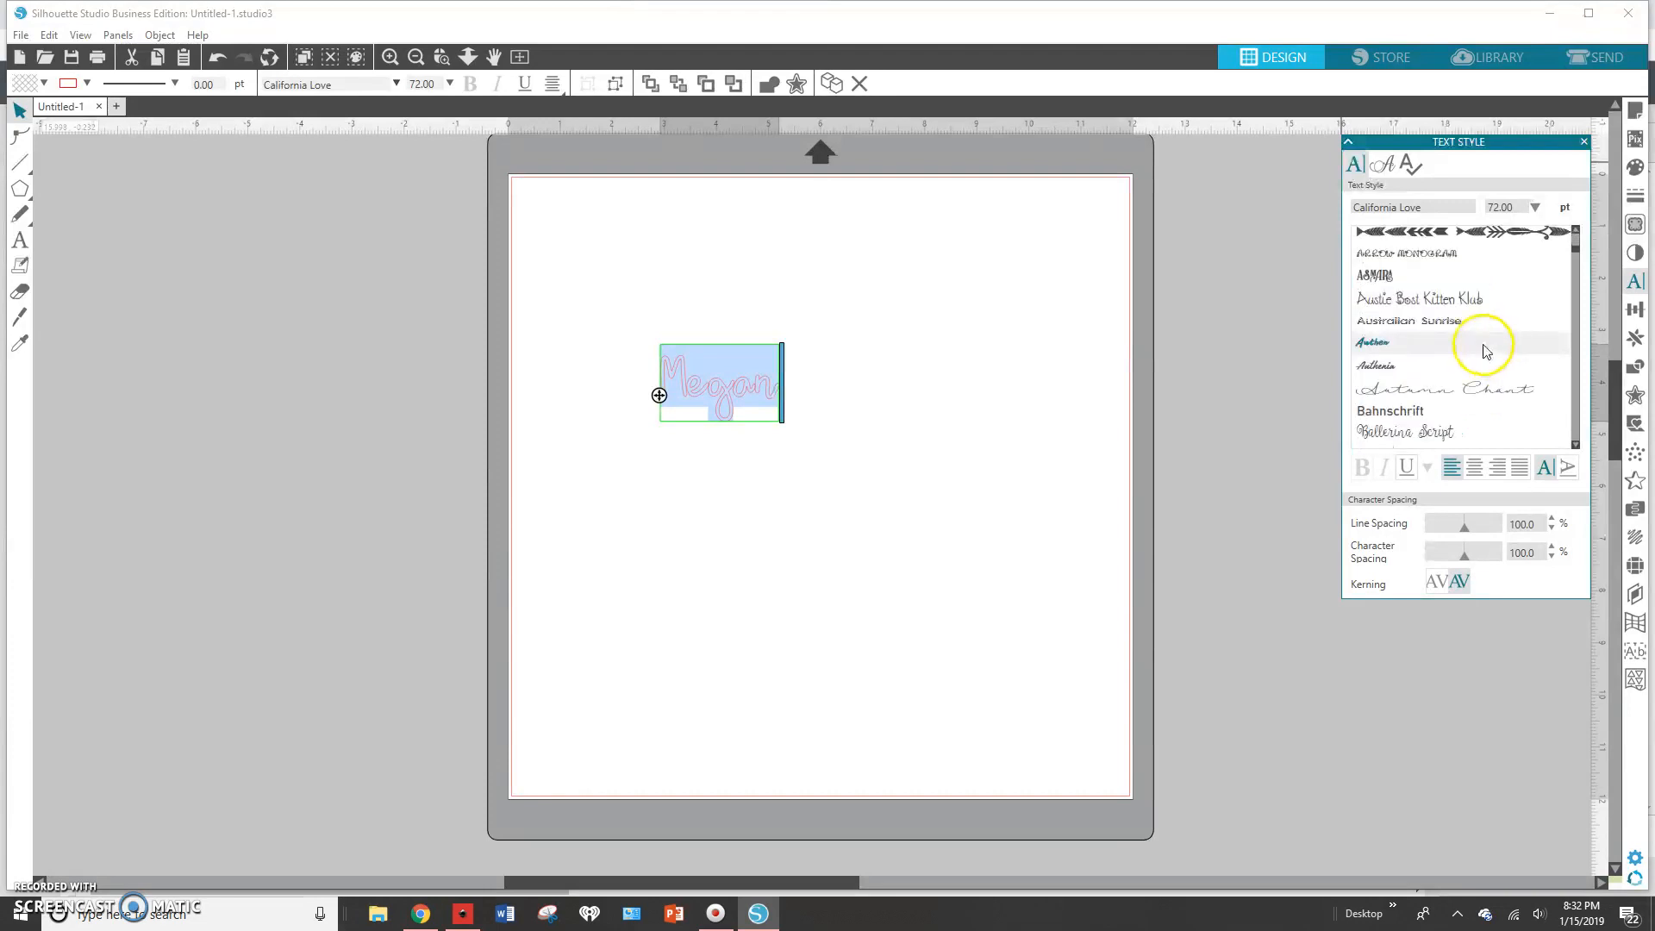
pyautogui.scroll(-1, 1485, 349)
pyautogui.scroll(-2, 1484, 349)
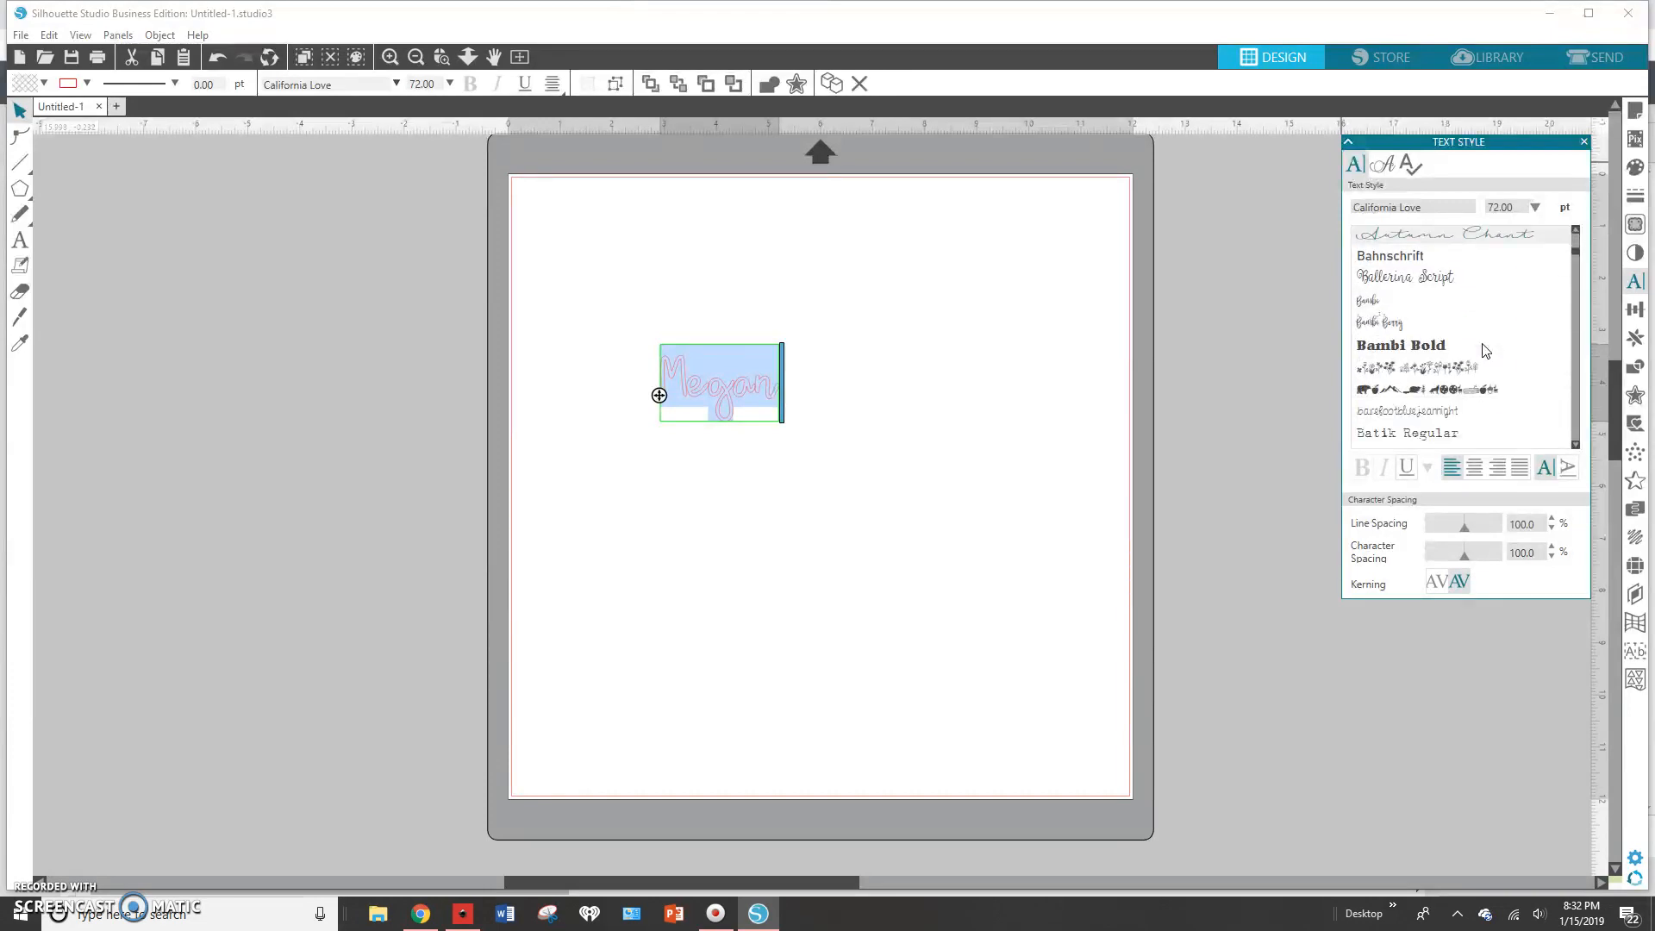
pyautogui.scroll(-2, 1484, 349)
pyautogui.scroll(-2, 1484, 349)
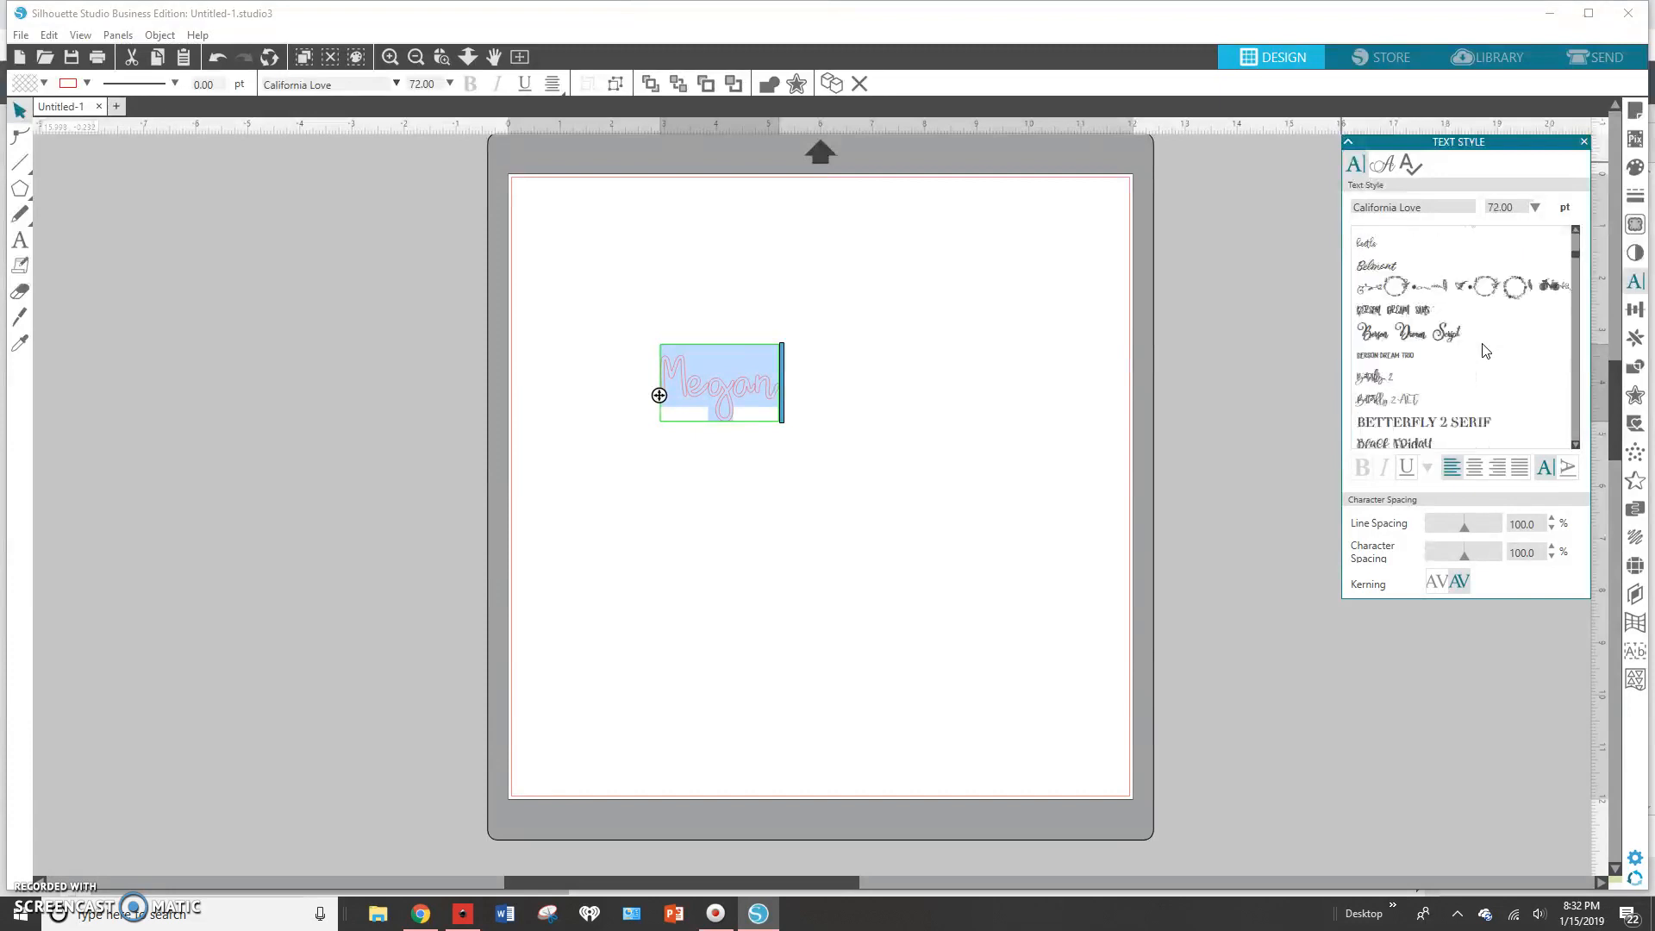
pyautogui.click(1494, 314)
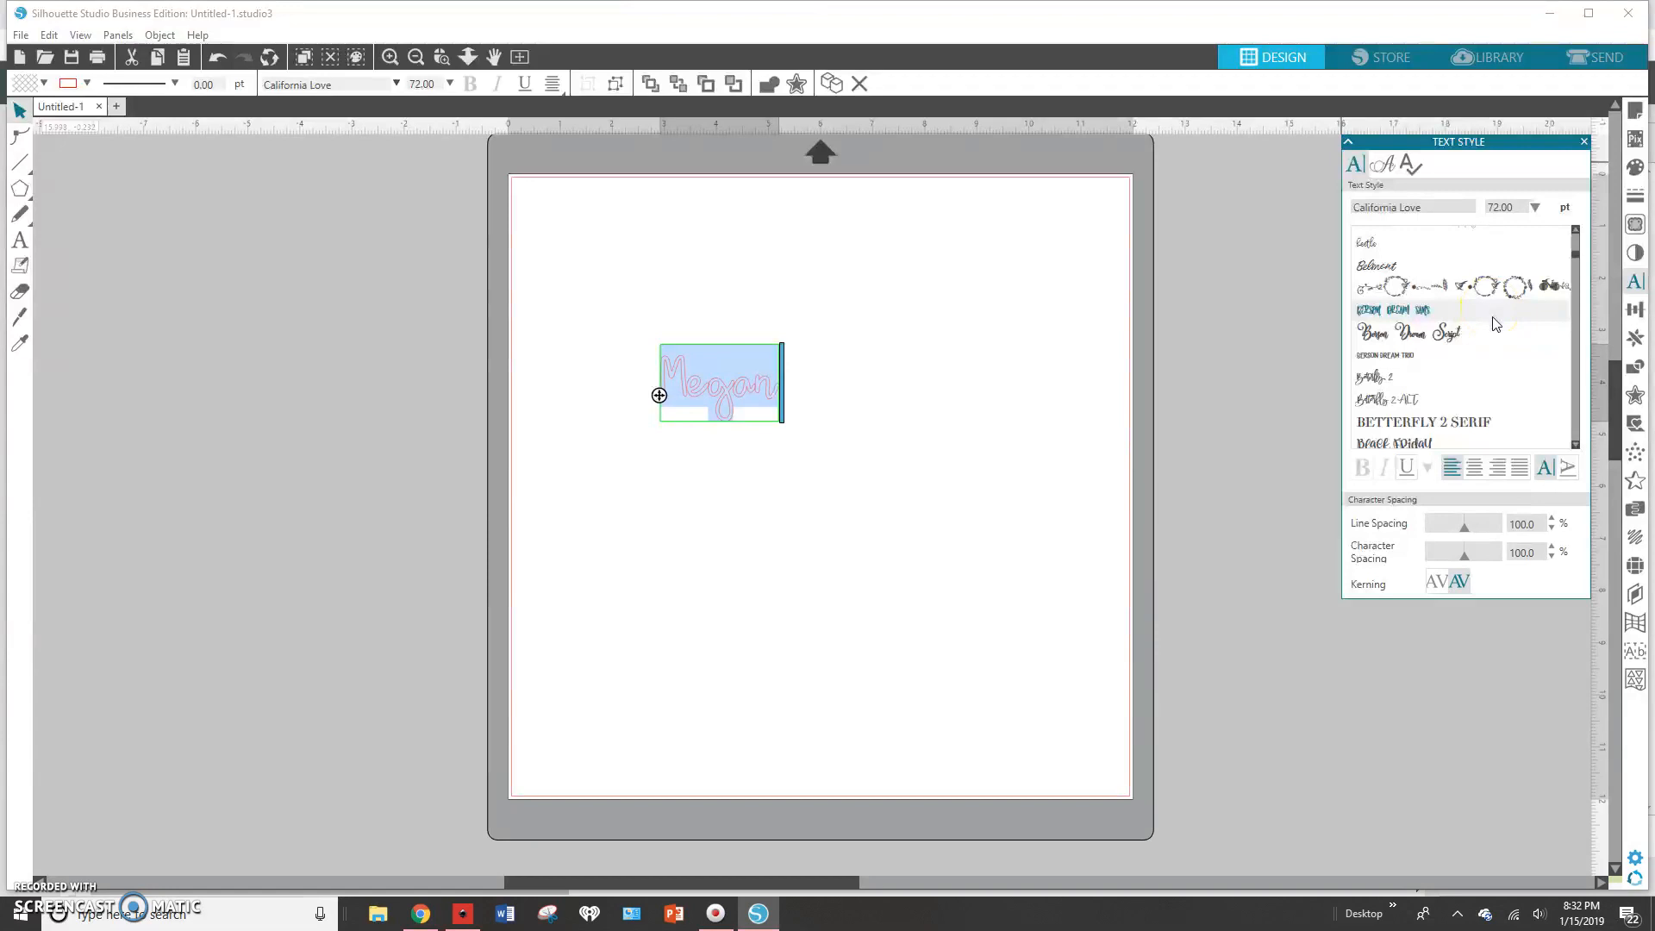
pyautogui.click(1478, 421)
pyautogui.scroll(-1, 1484, 422)
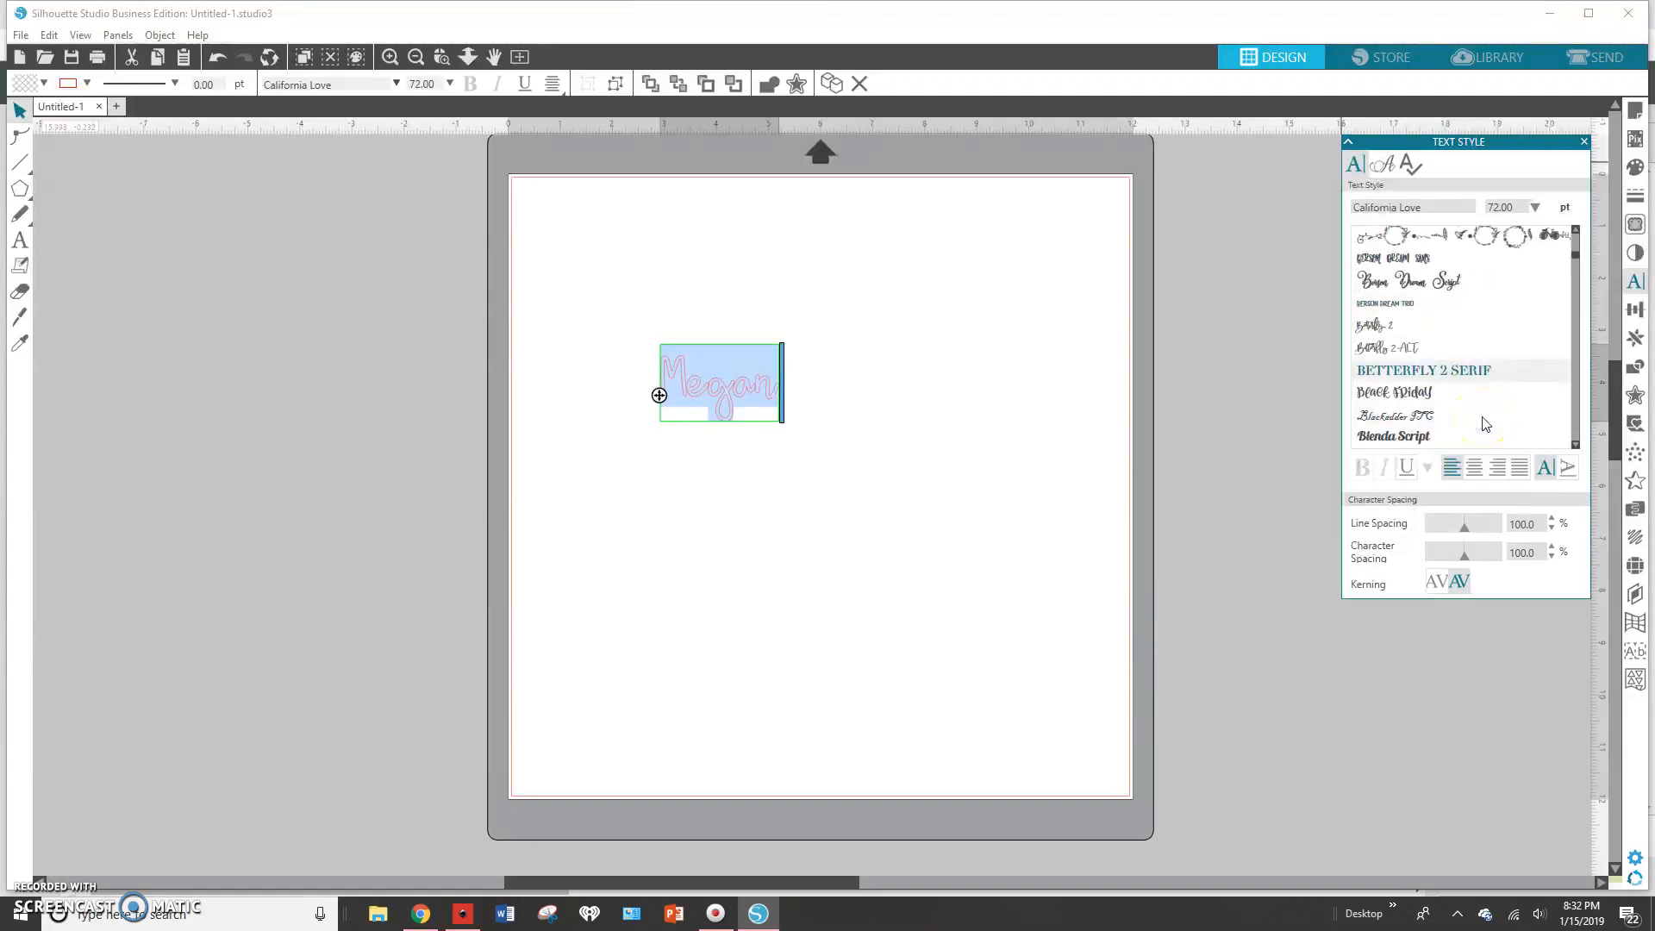
pyautogui.click(1440, 392)
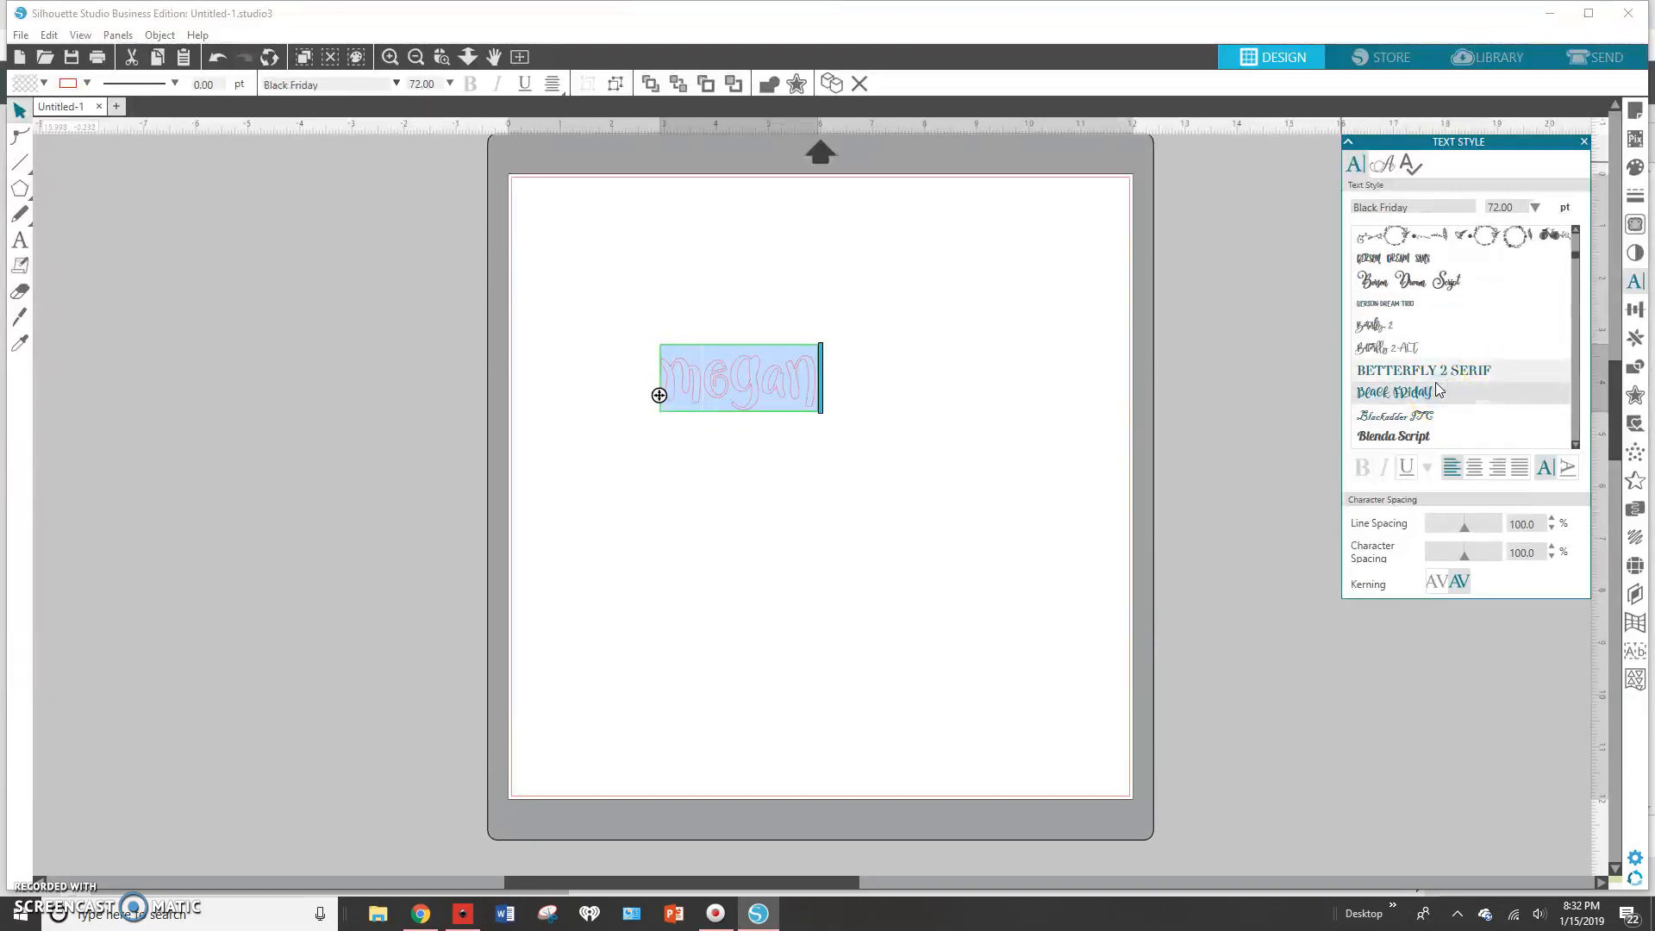
pyautogui.click(915, 475)
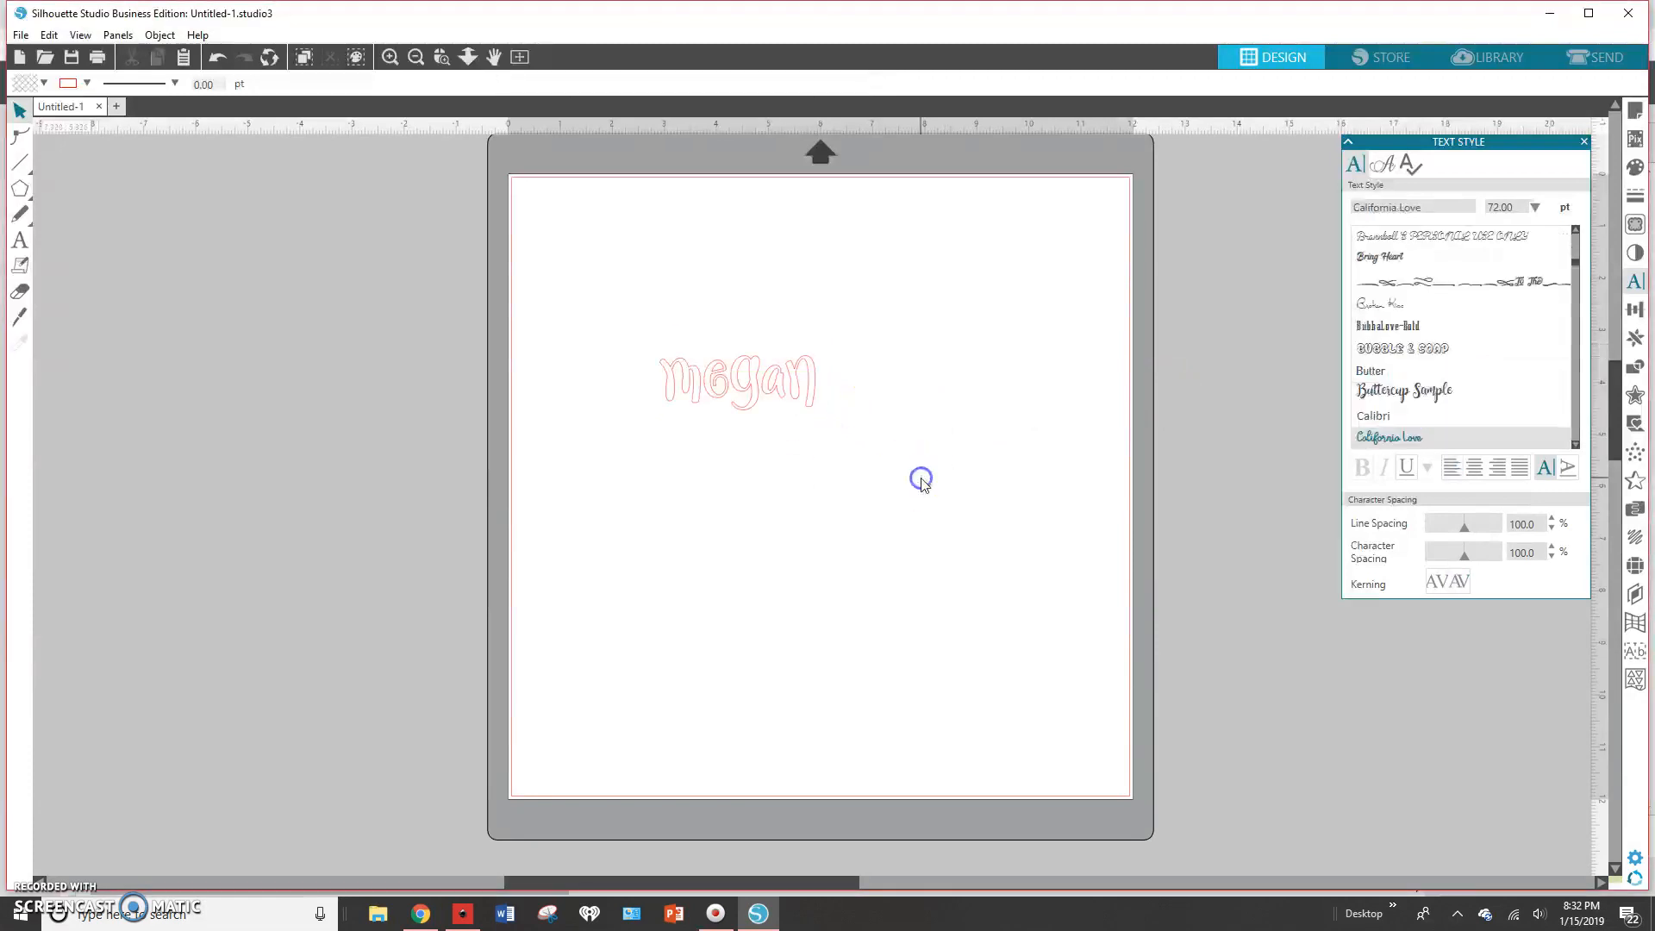
# Weld the name text and make its letters a compound path.
pyautogui.click(705, 382)
pyautogui.rightClick(706, 380)
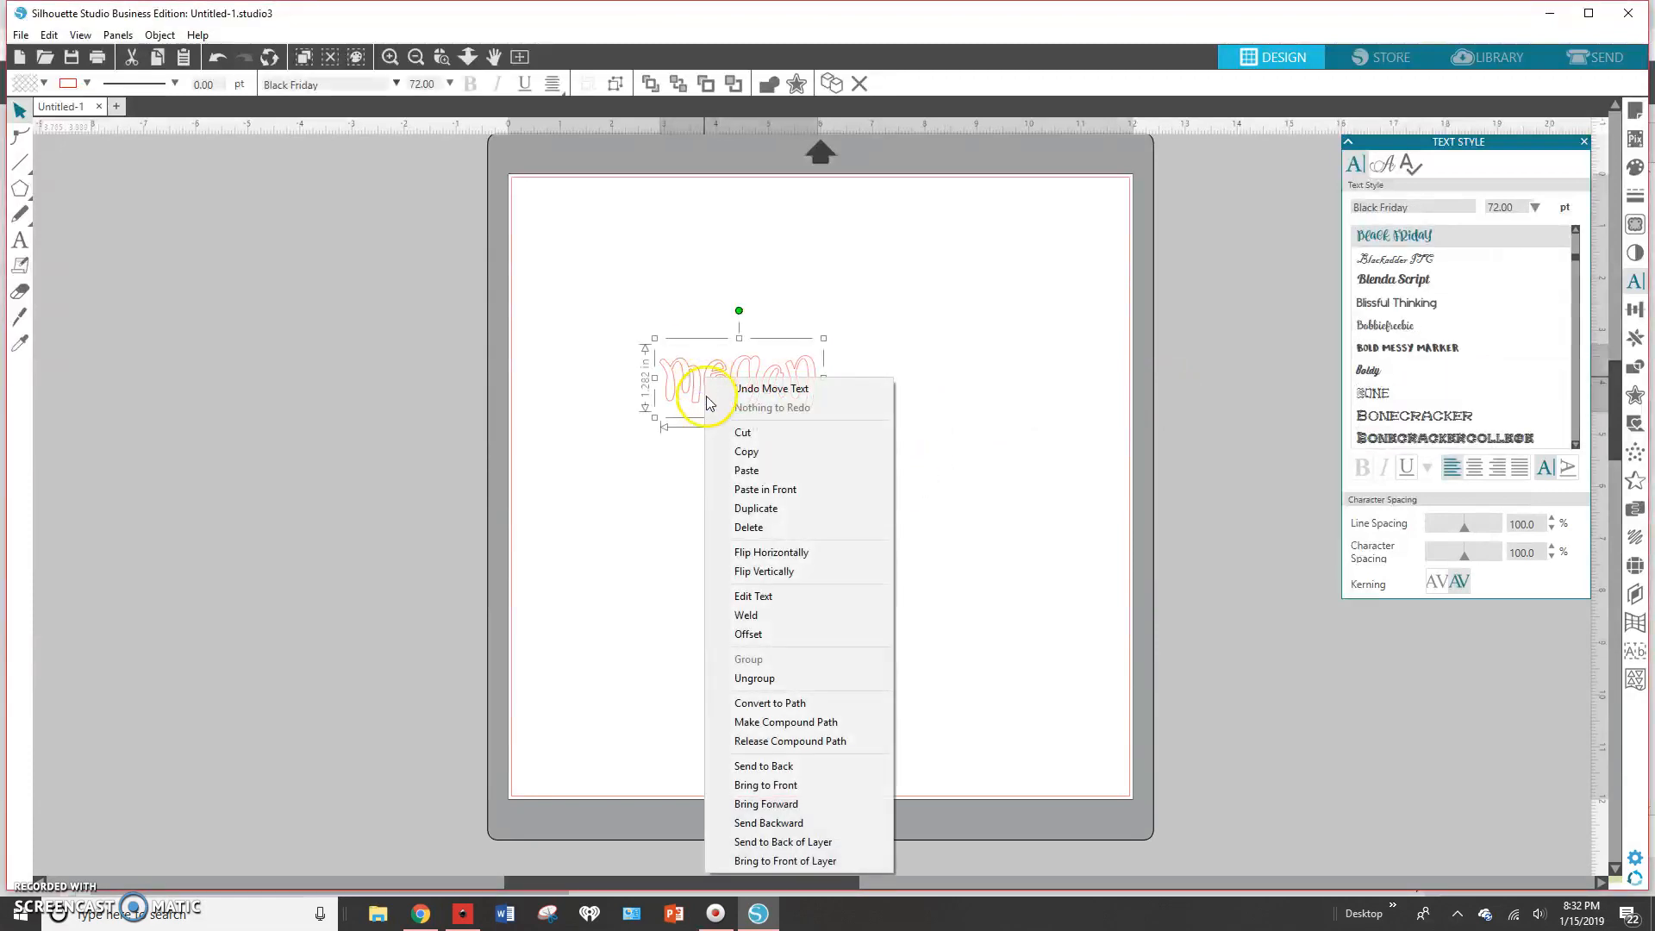
pyautogui.click(771, 617)
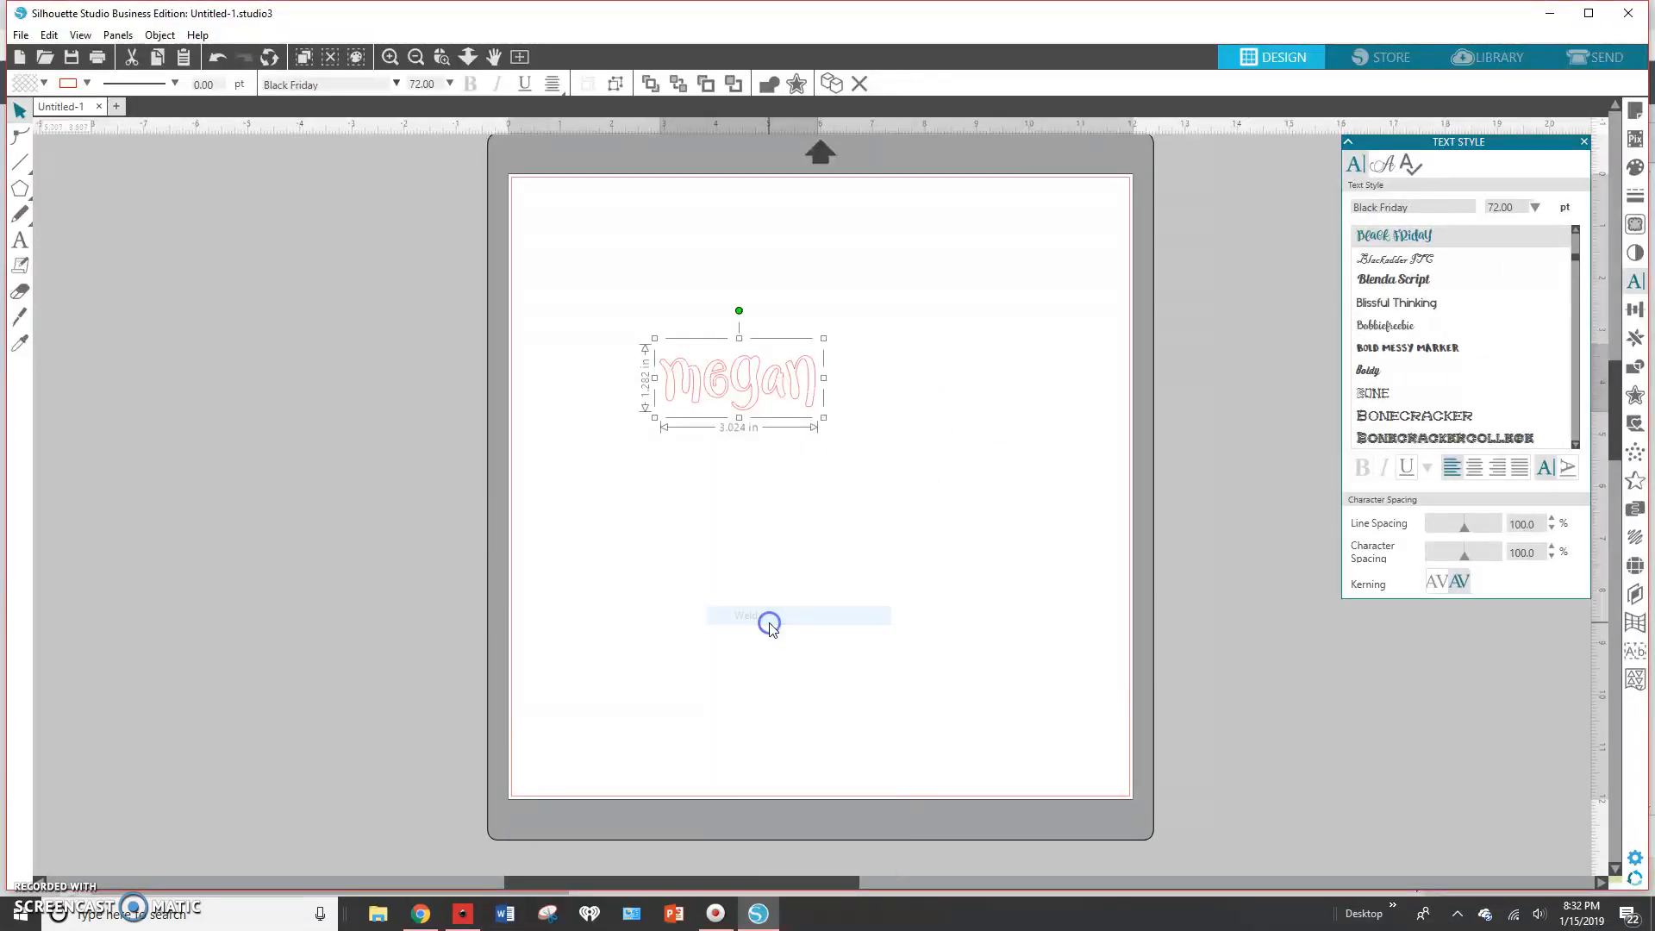
pyautogui.rightClick(755, 388)
pyautogui.click(762, 703)
# Enlarge the name to about 7.81 in wide and place a duplicate lower on the mat at about X 0.63, Y 8.66 in.
pyautogui.moveTo(817, 424); pyautogui.dragTo(857, 310)
pyautogui.click(876, 469)
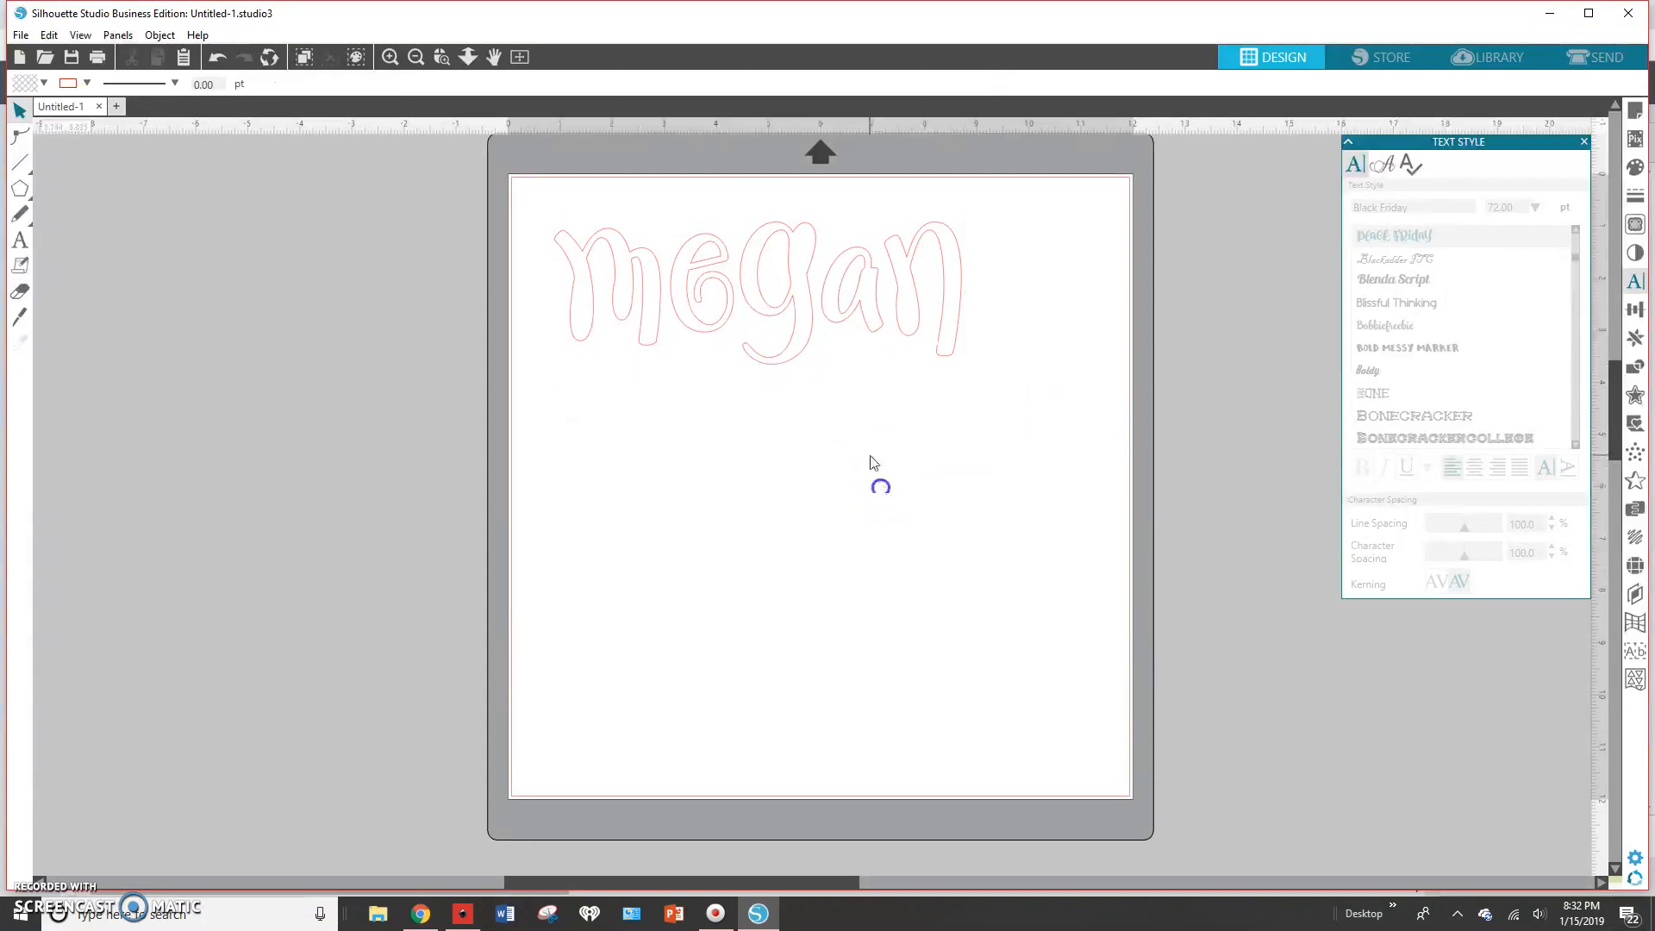
pyautogui.click(921, 337)
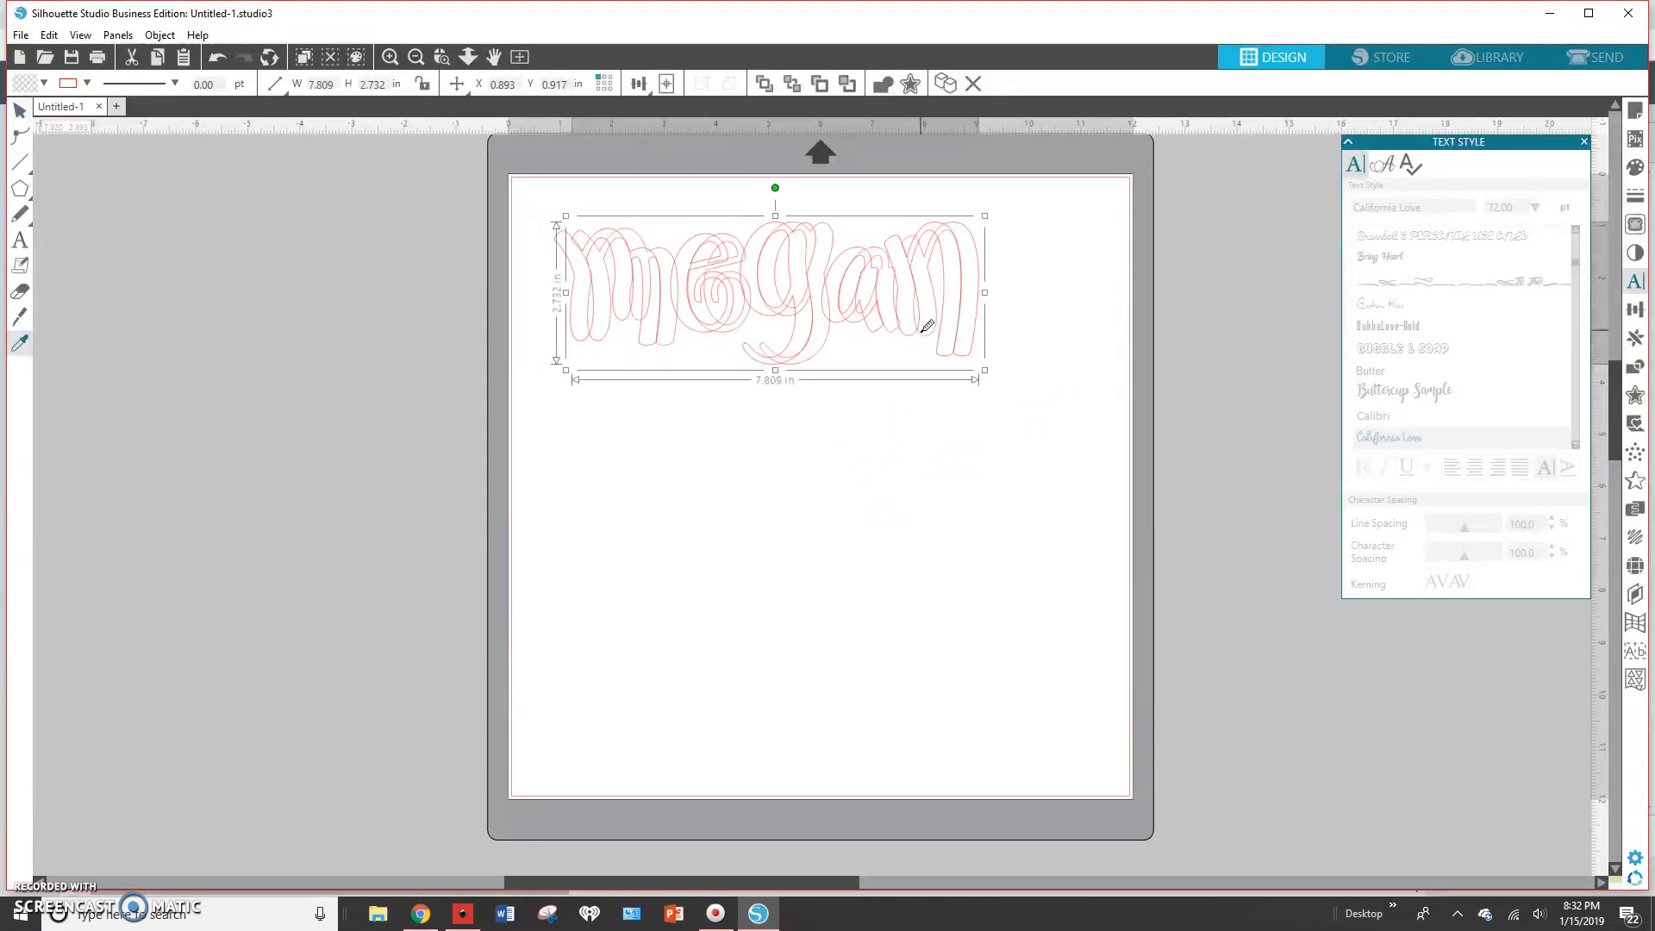
pyautogui.moveTo(920, 336); pyautogui.dragTo(890, 740)
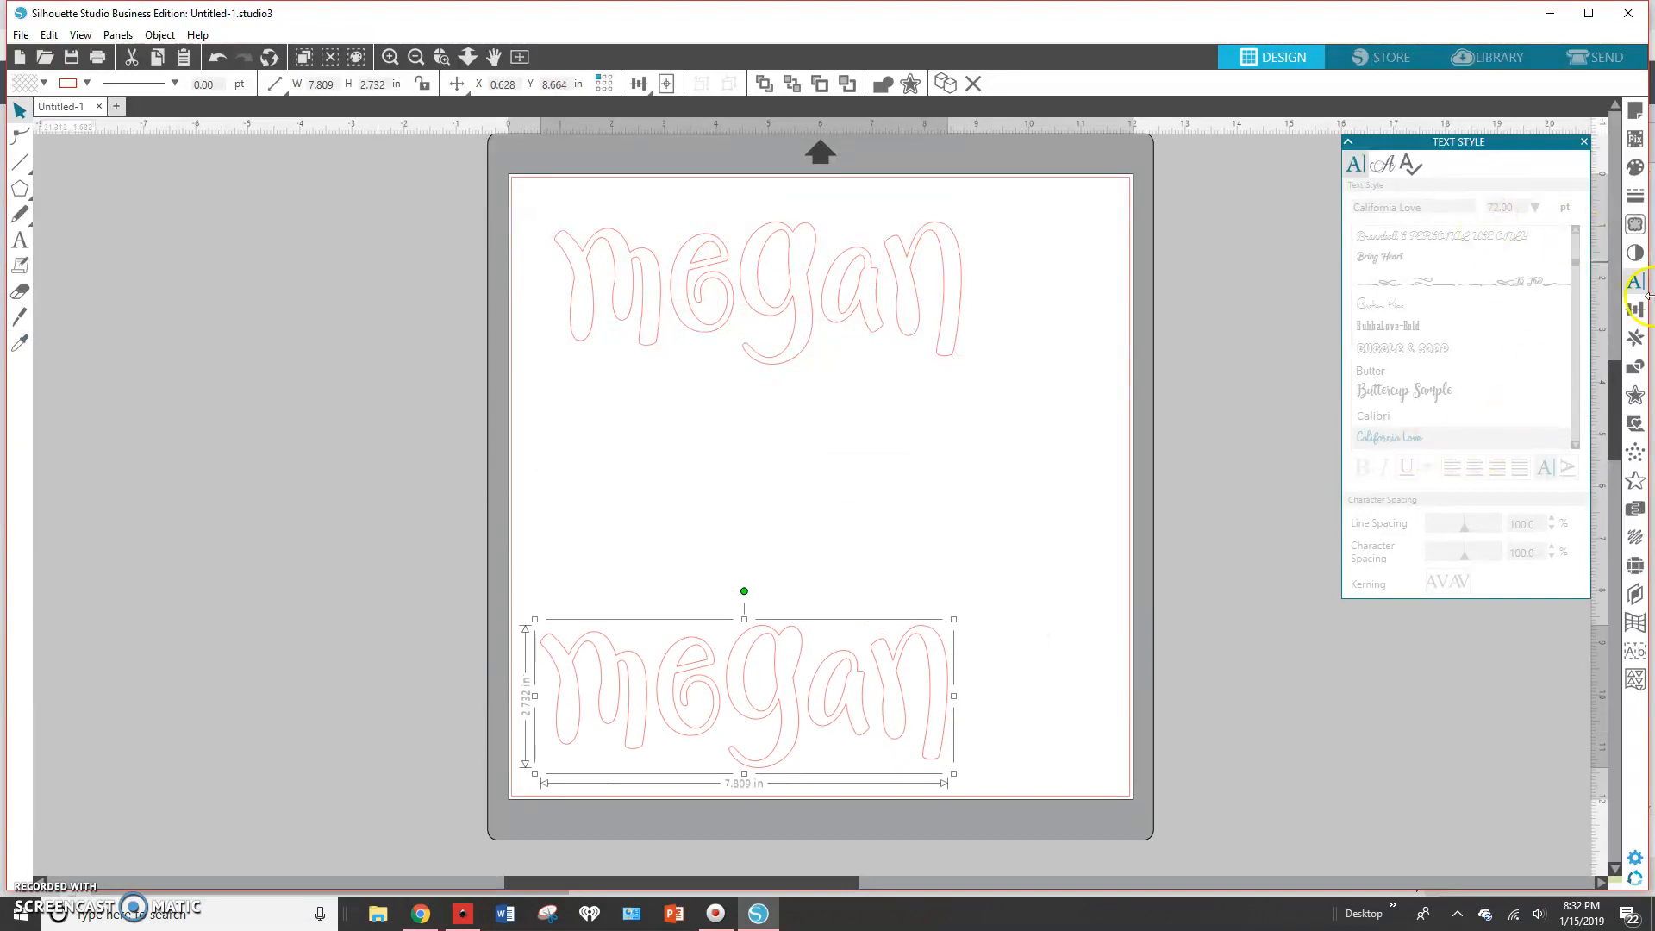
# Try an offset outline with round corners at 0.395 in around the lower name.
pyautogui.click(1640, 403)
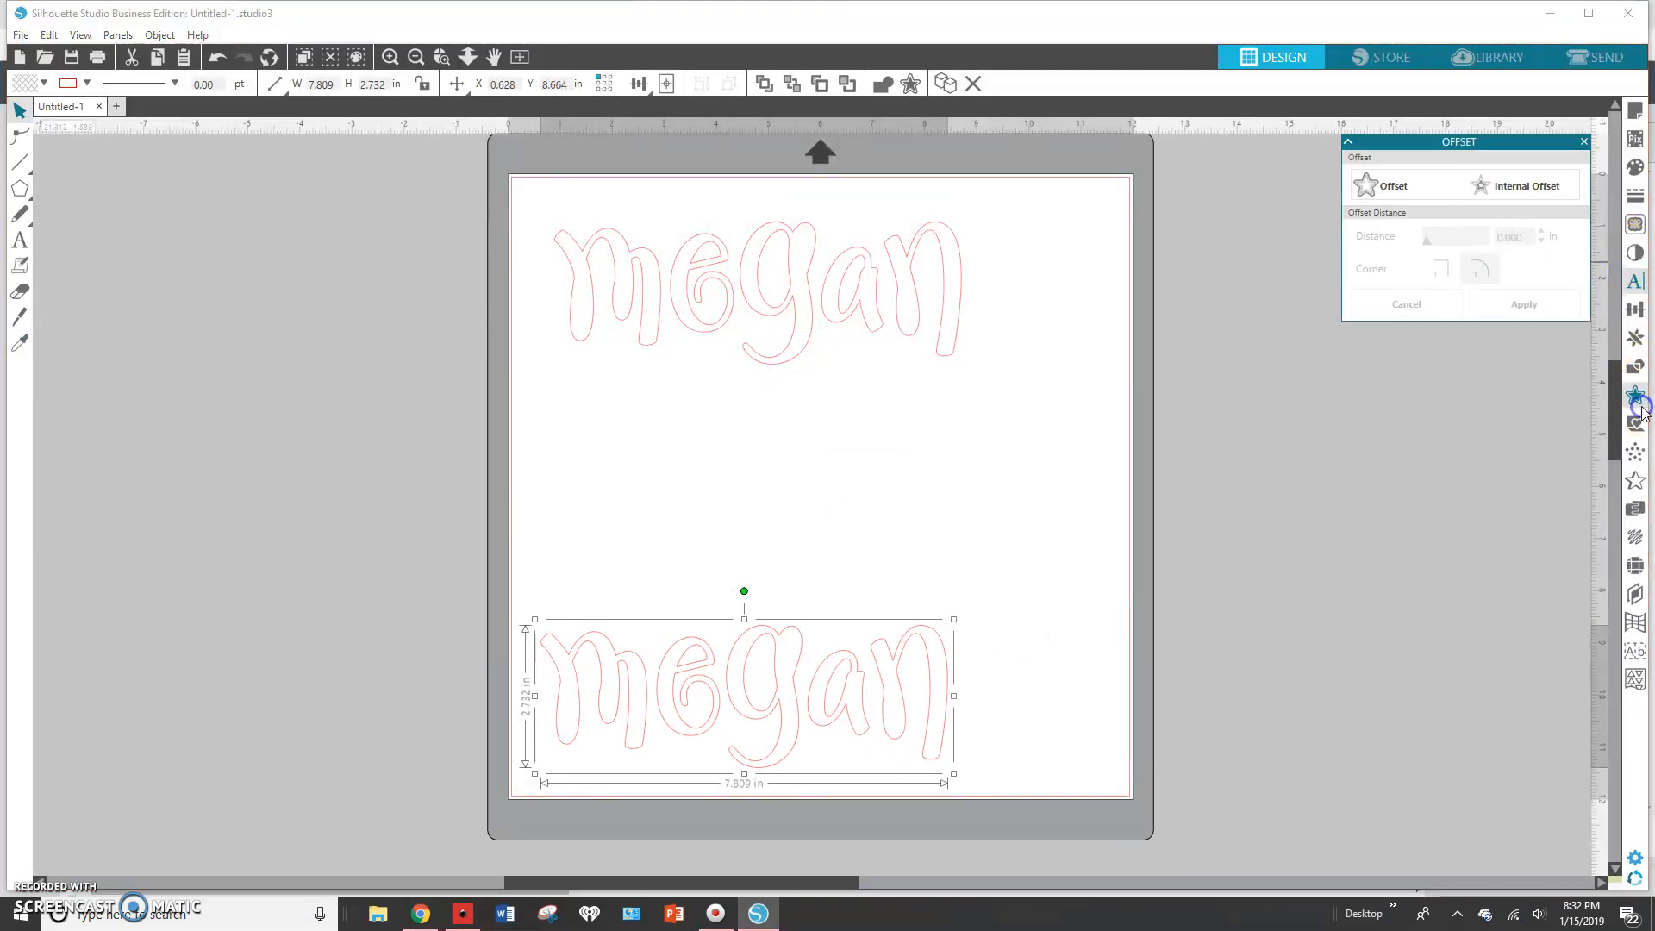
pyautogui.click(1405, 194)
pyautogui.click(862, 664)
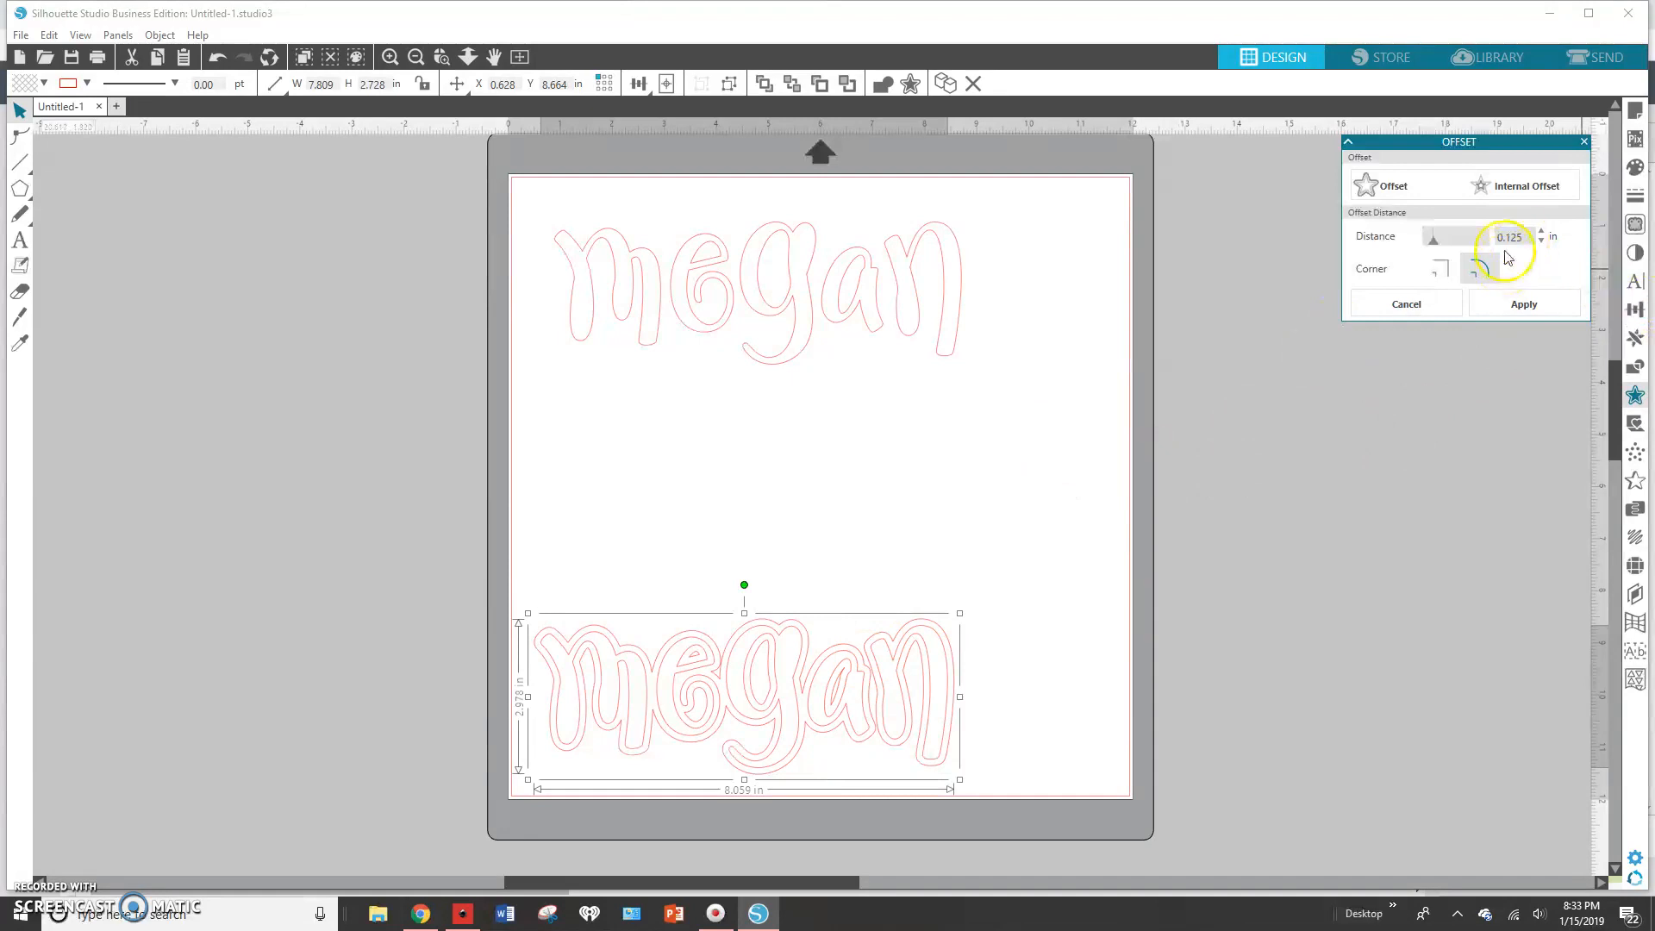
pyautogui.click(1451, 245)
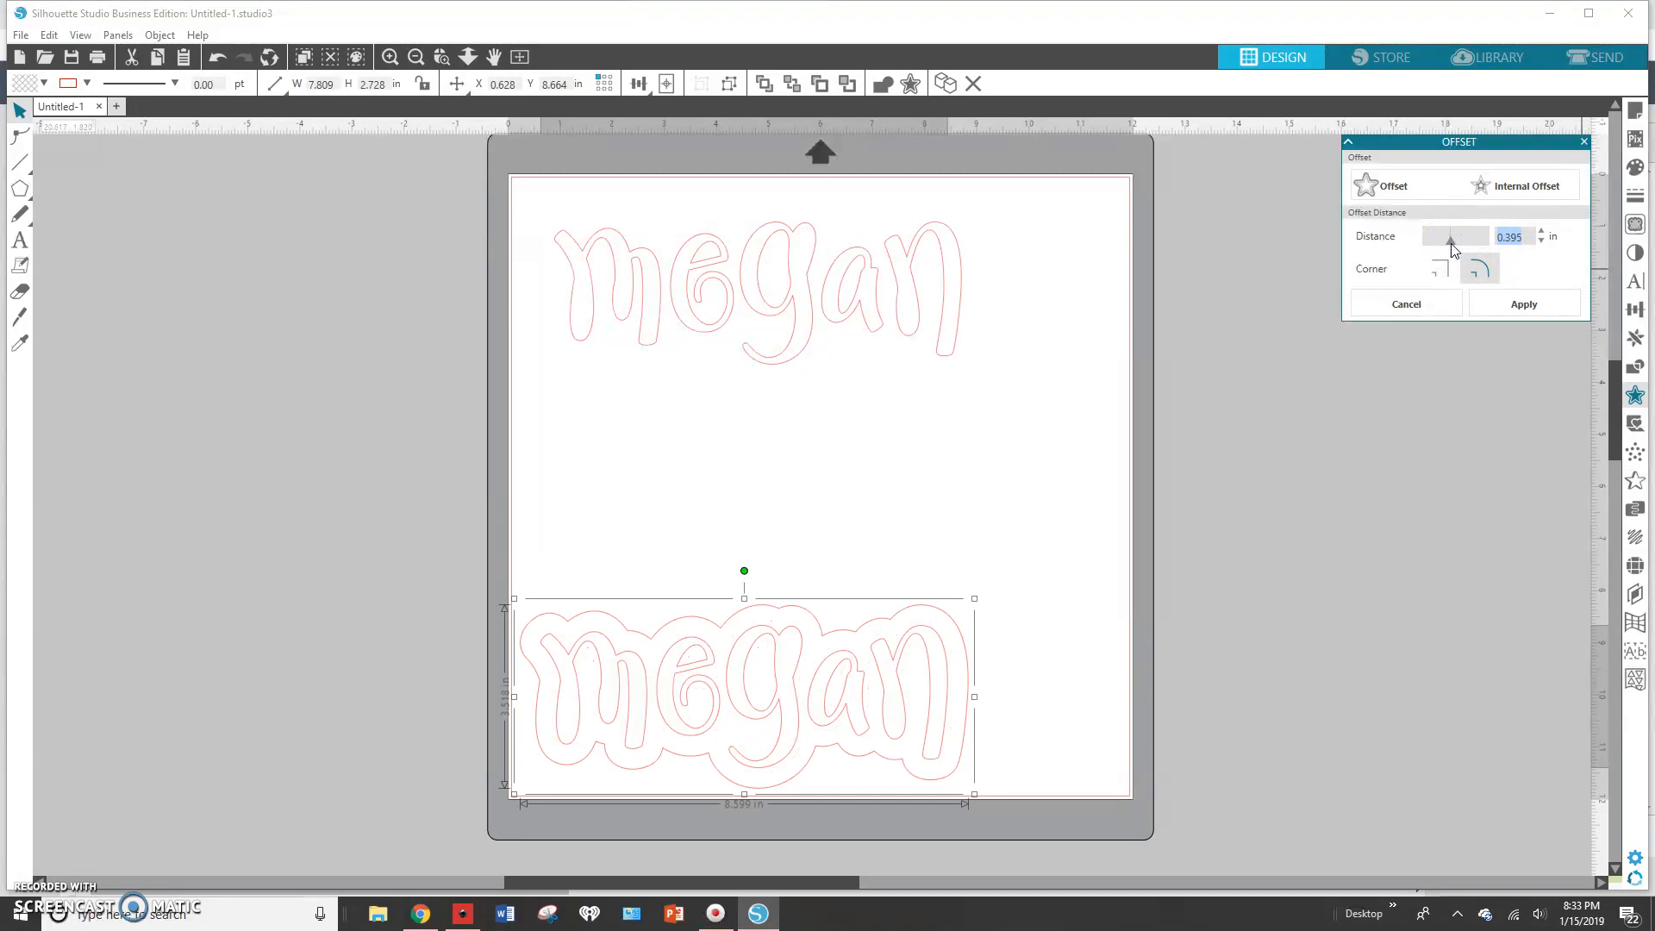
# Move the lower name off its offset outline to check the shape, and undo the move.
pyautogui.moveTo(904, 732); pyautogui.dragTo(979, 559)
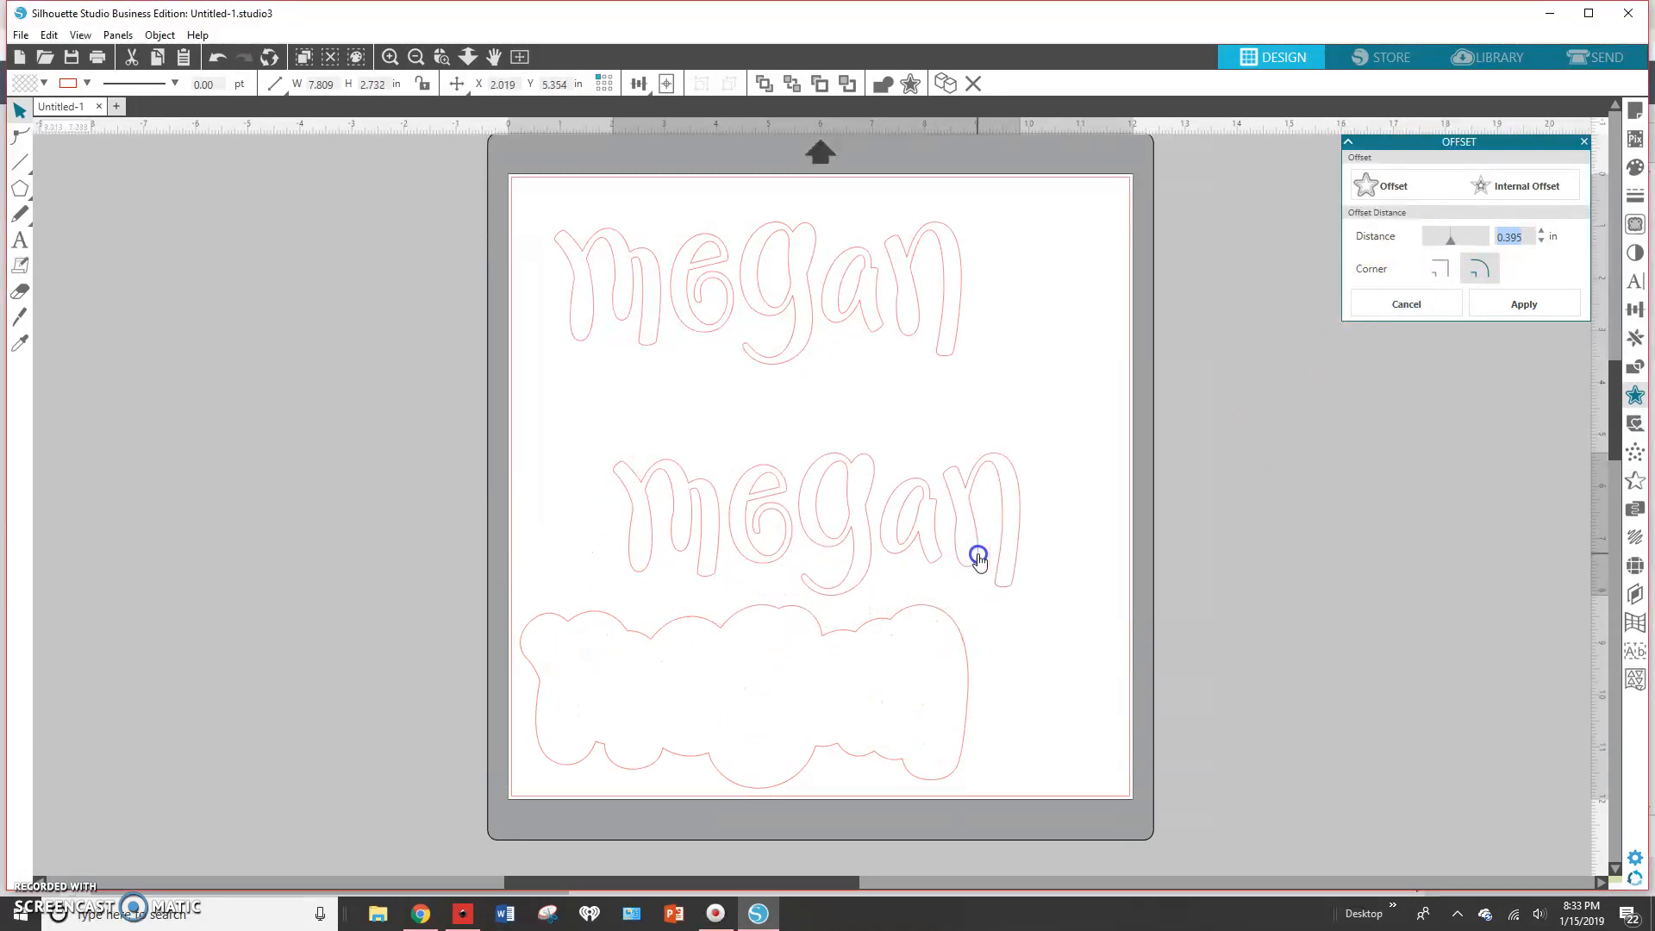
pyautogui.click(979, 558)
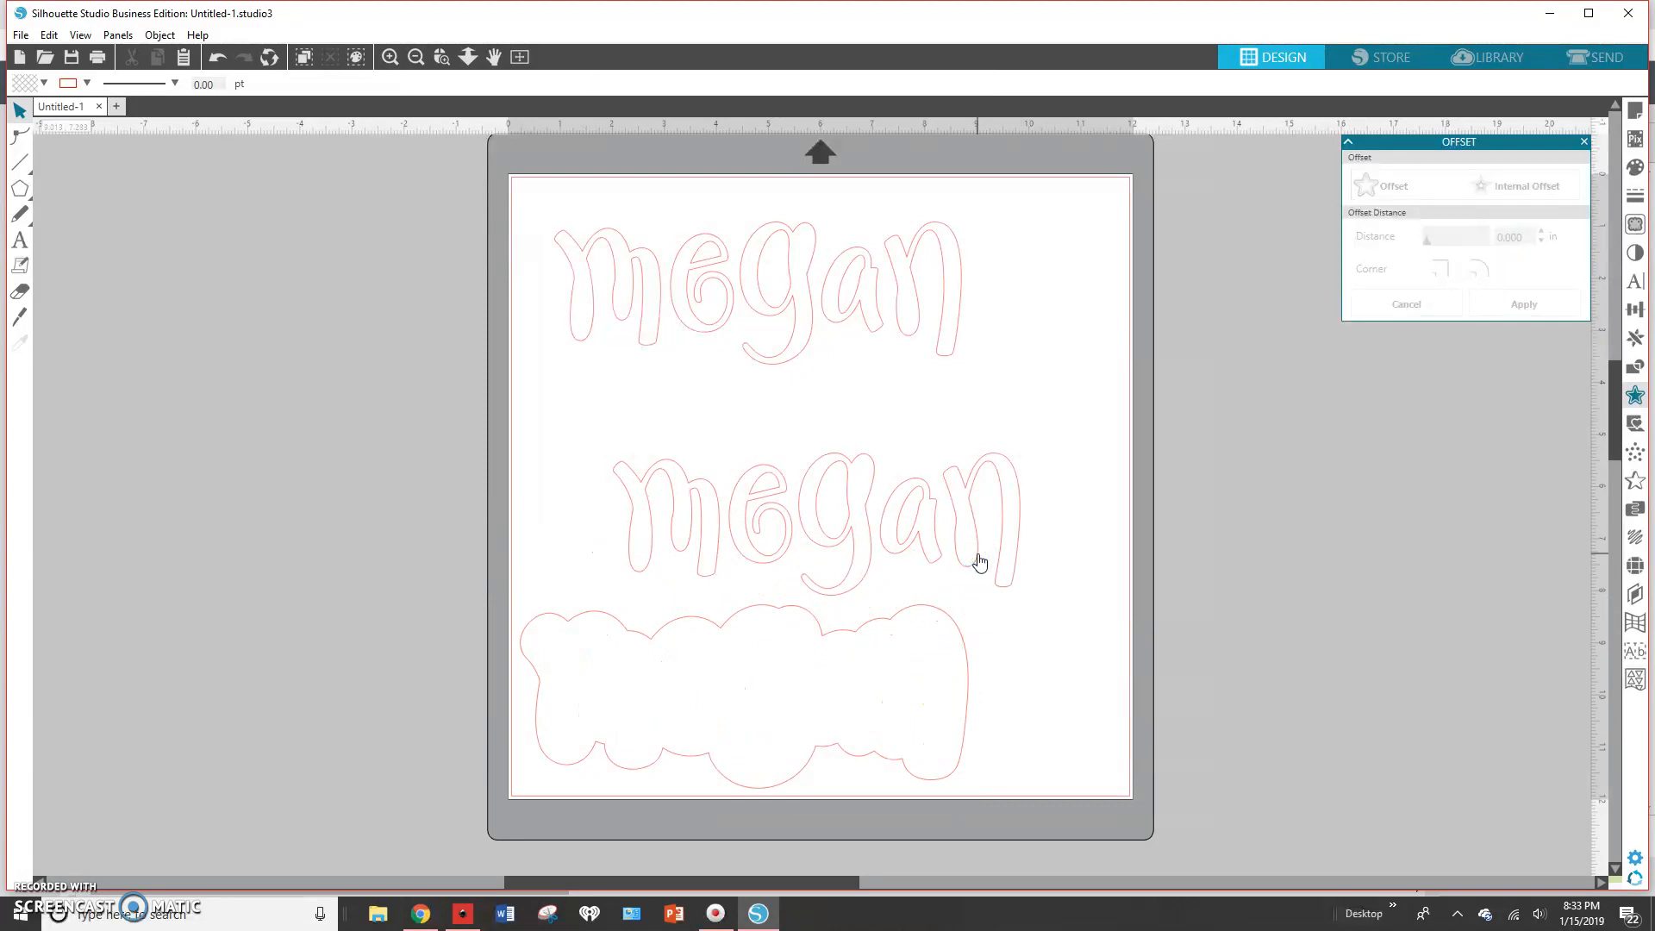
pyautogui.hotkey('ctrl', 'z')
# Try sharp and round corners for another offset on the lower name, cancel it and remove the existing outline.
pyautogui.click(1441, 270)
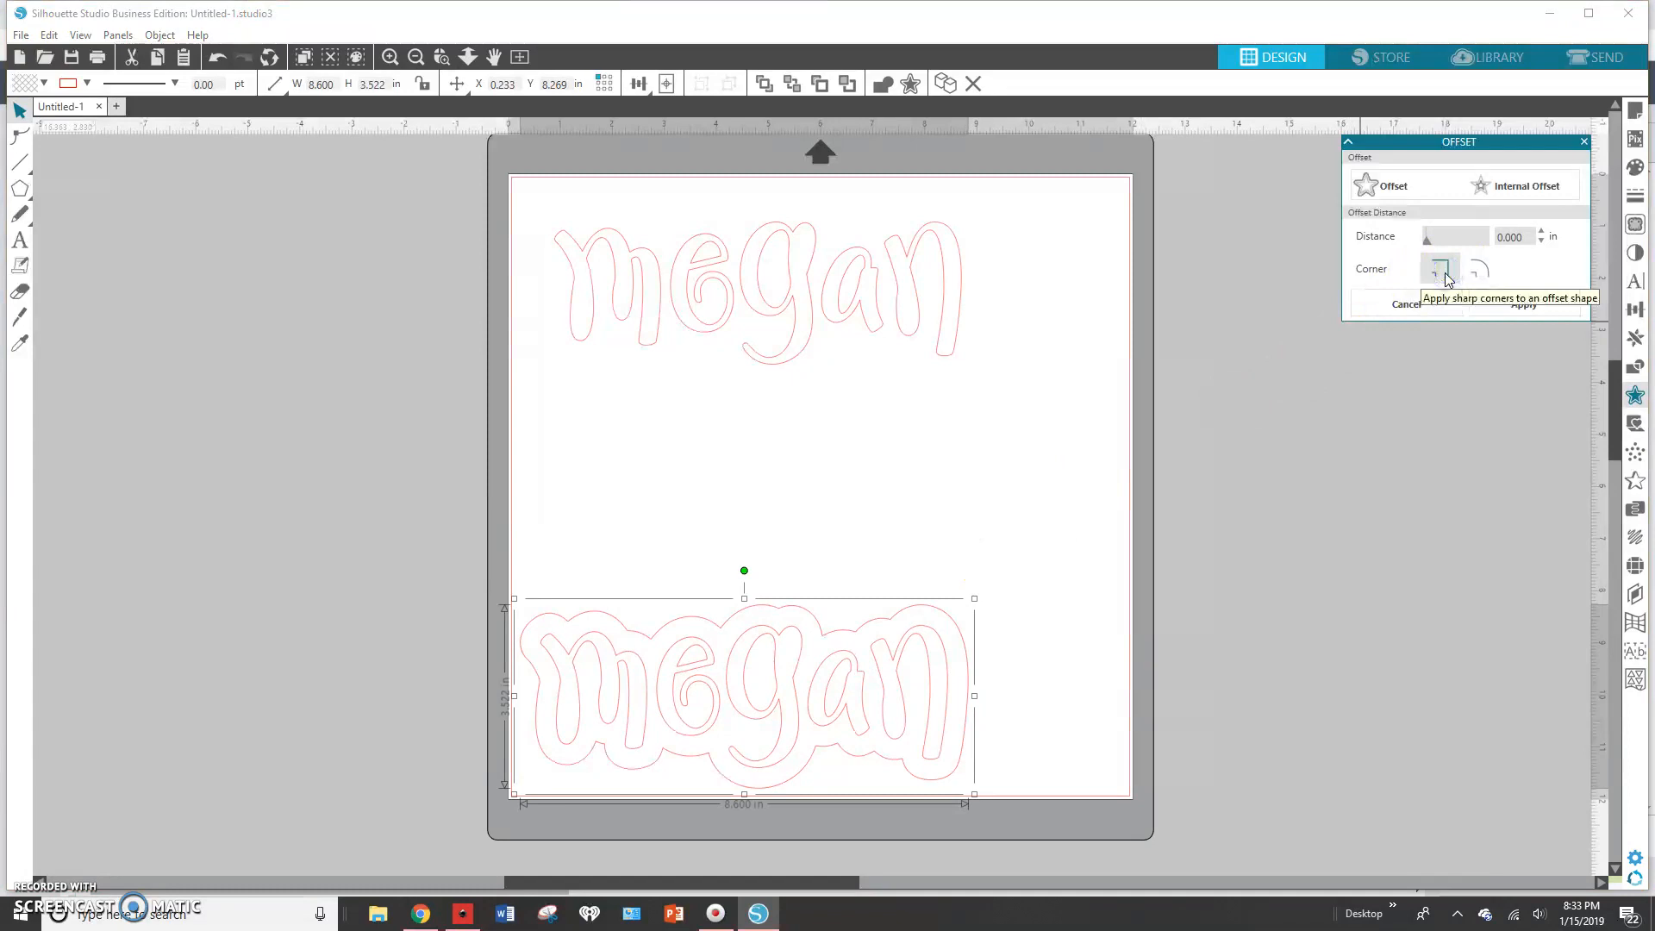
pyautogui.click(1484, 272)
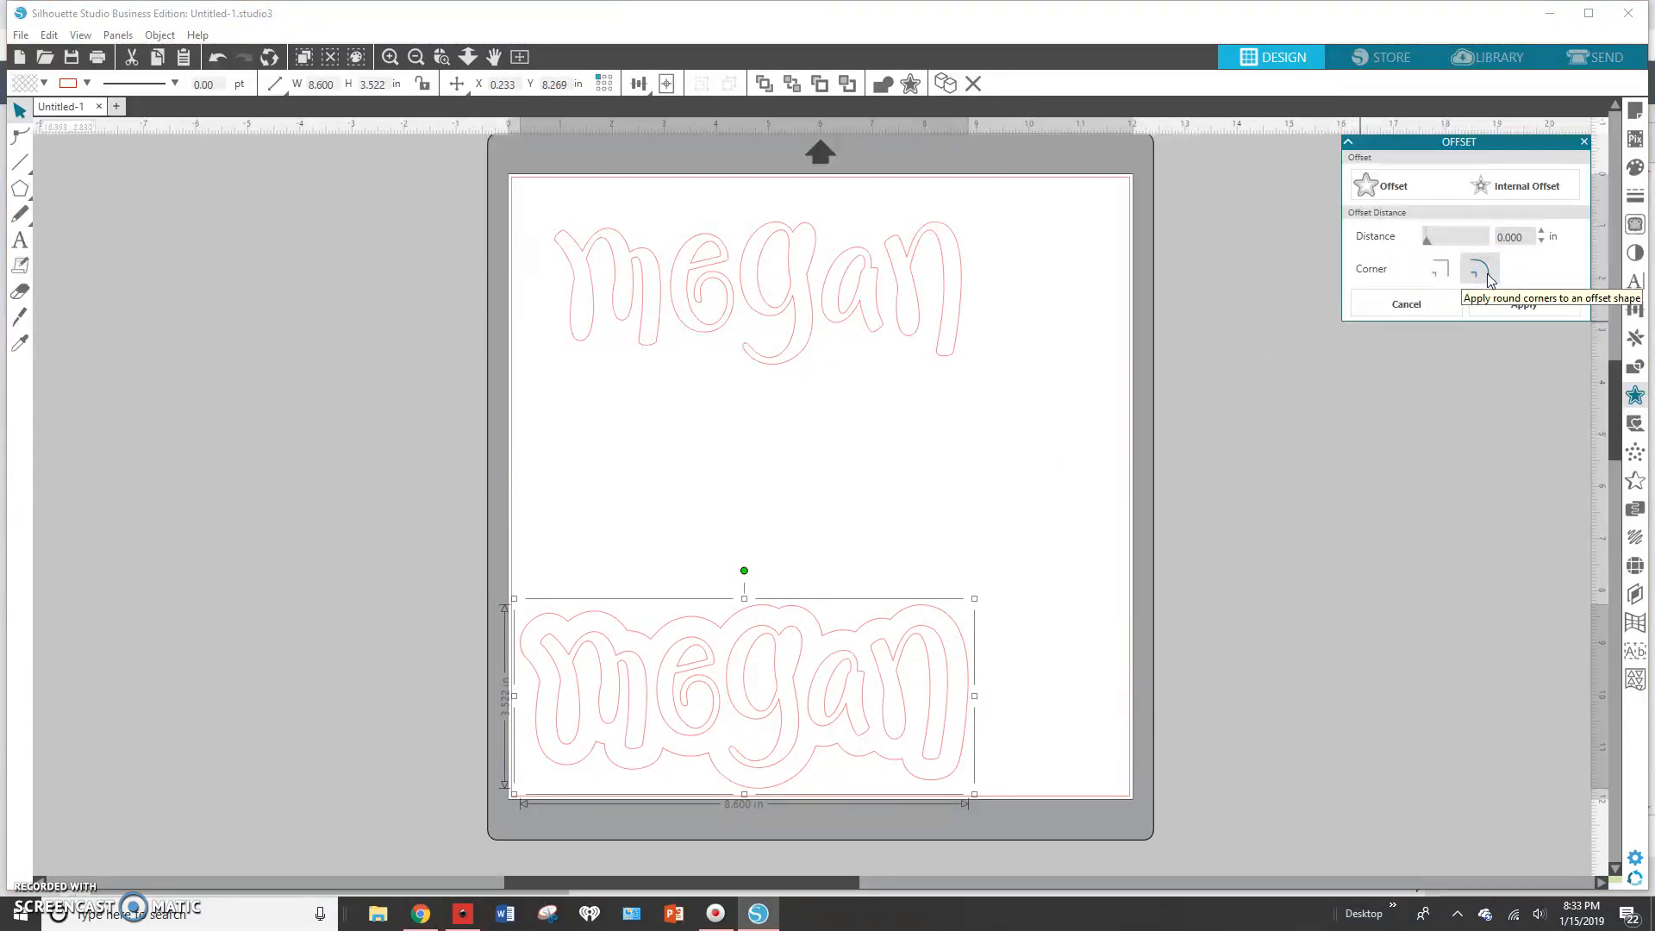
pyautogui.click(1467, 252)
pyautogui.click(1450, 243)
pyautogui.click(1475, 245)
pyautogui.moveTo(1468, 246); pyautogui.dragTo(1429, 247)
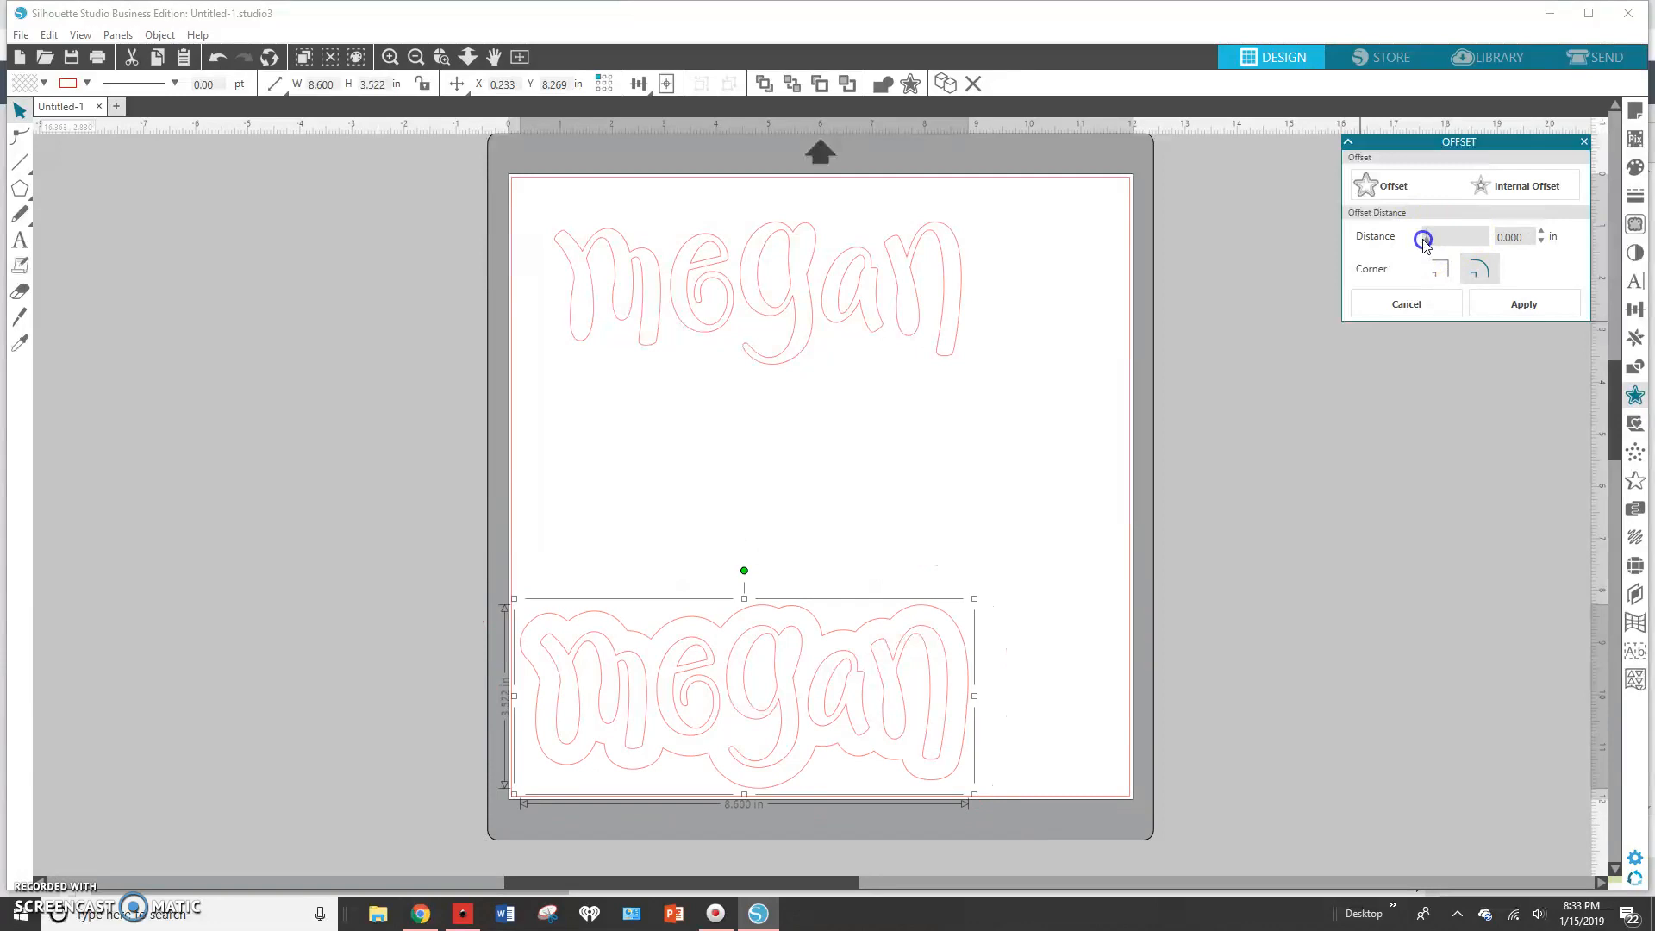
pyautogui.click(1419, 306)
pyautogui.click(894, 672)
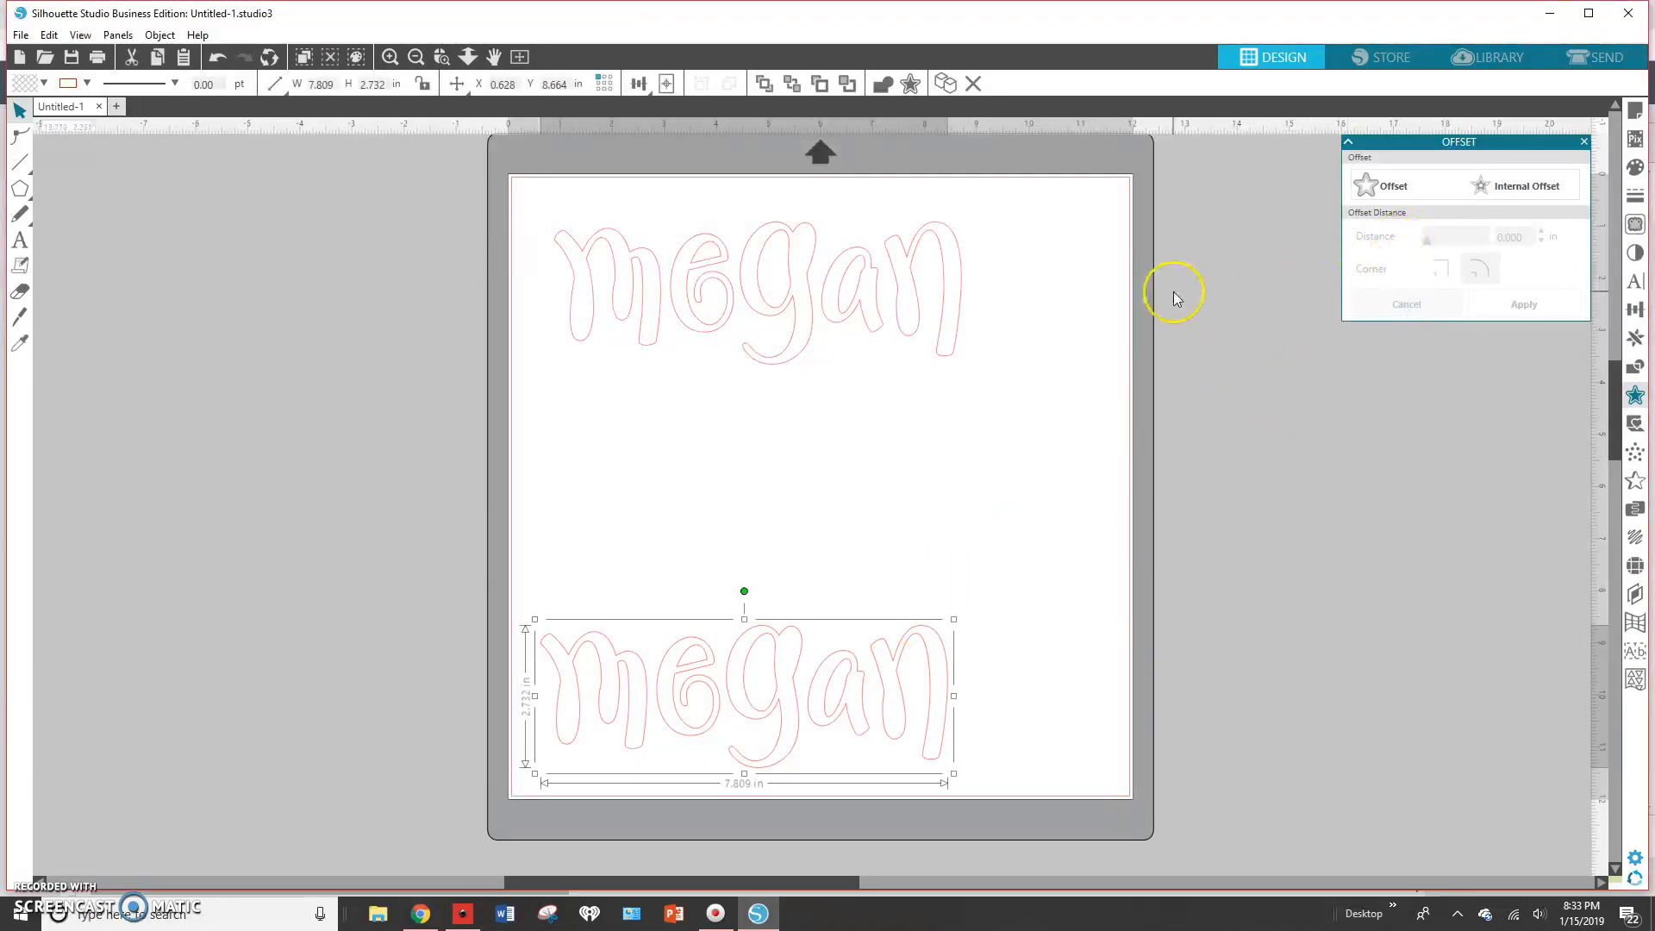
# Add a 0.125 in offset outline with round corners around the upper name and deselect it.
pyautogui.click(824, 285)
pyautogui.click(845, 288)
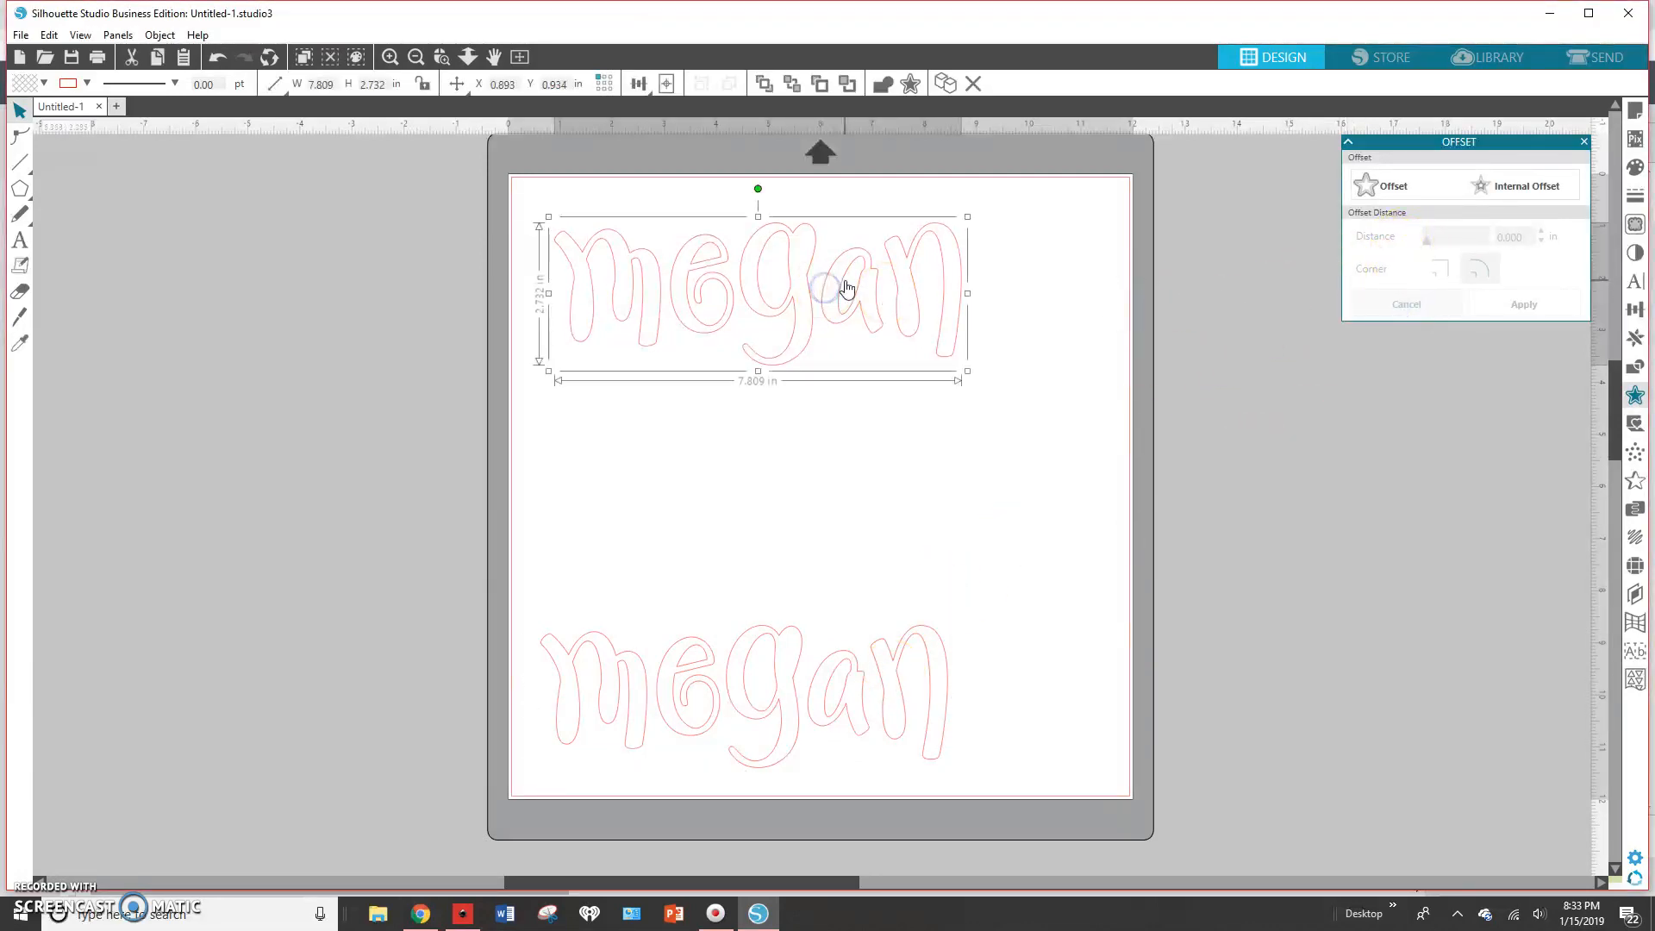
pyautogui.click(1383, 187)
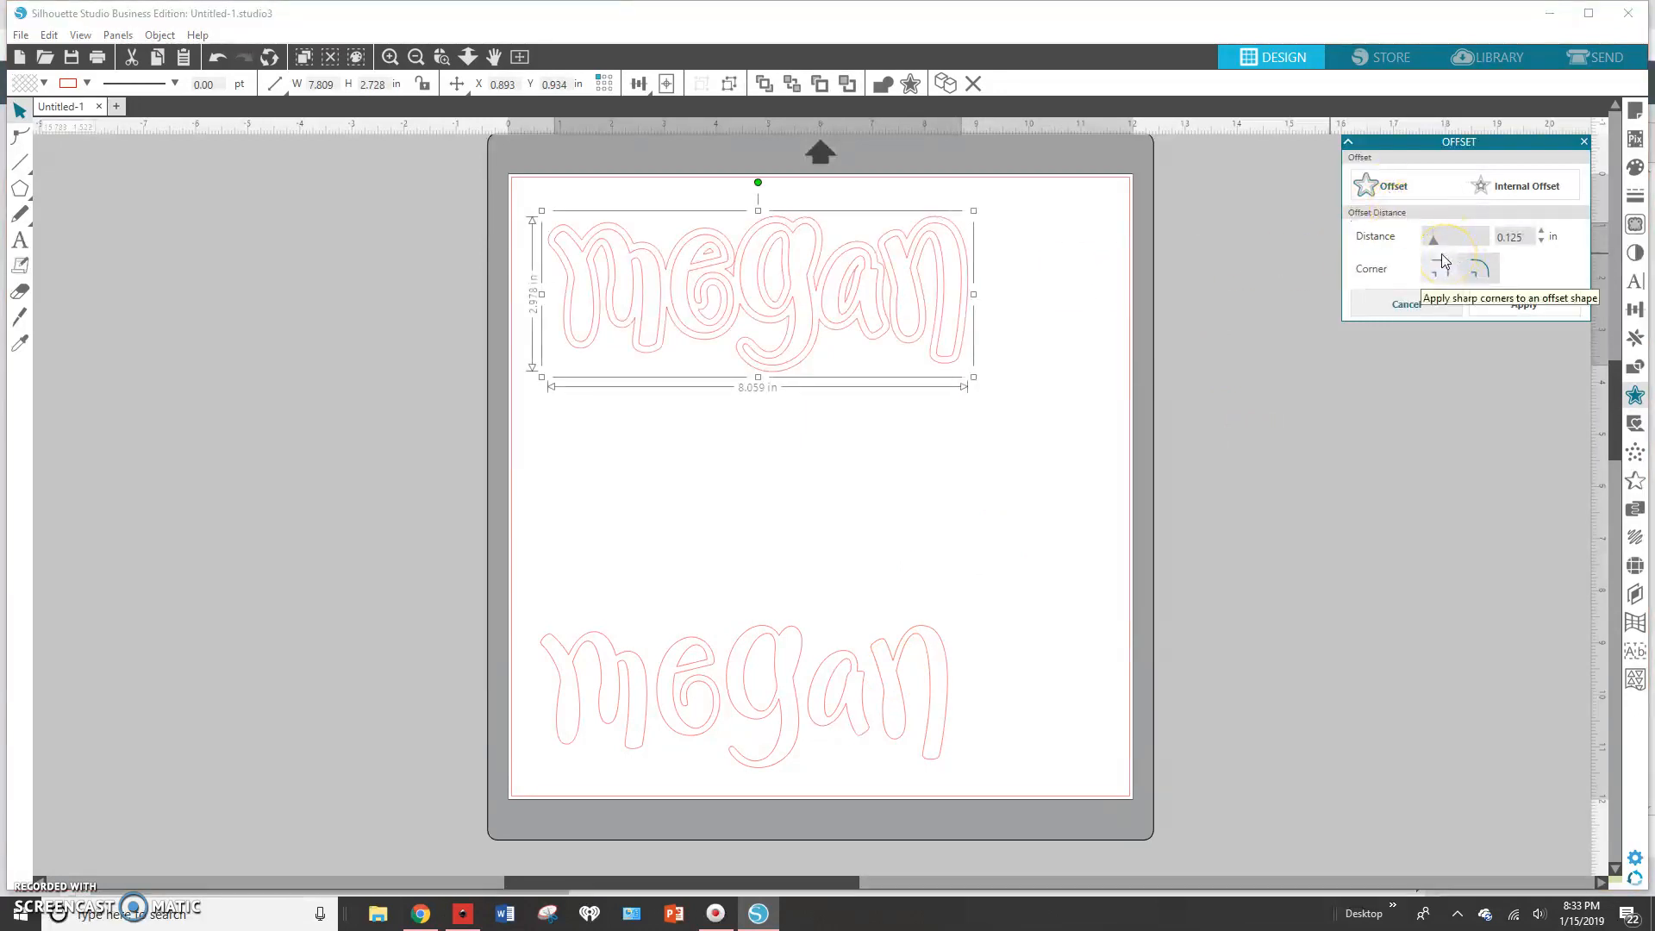
pyautogui.click(1479, 303)
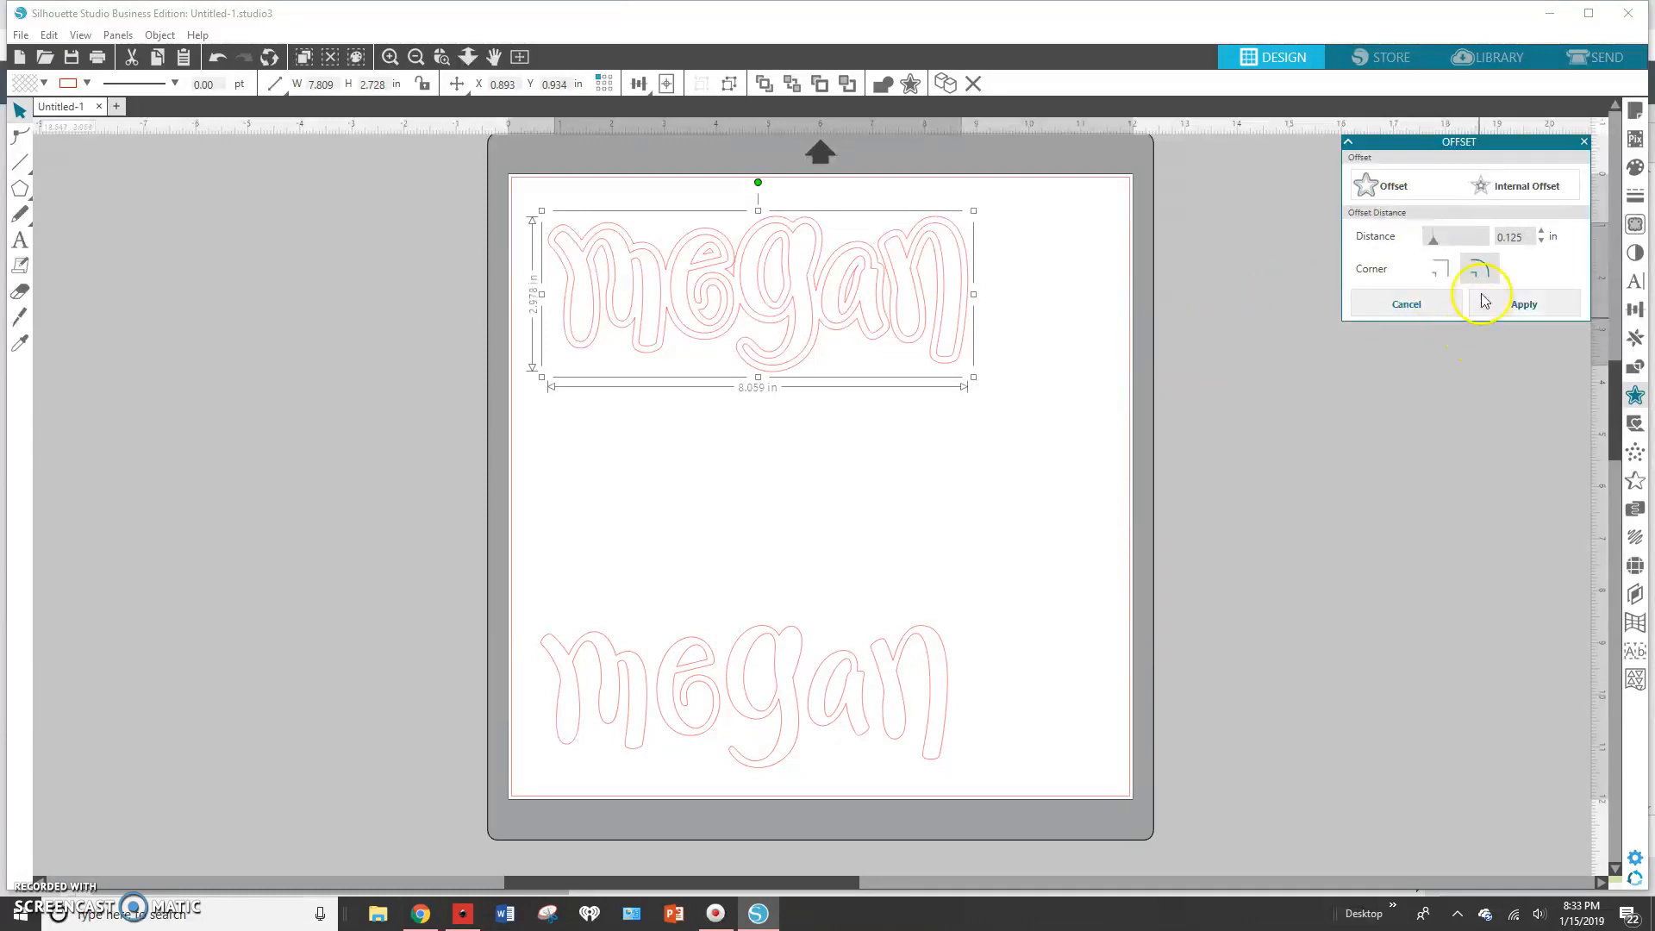
pyautogui.click(957, 473)
# Make the upper name's offset outline pieces a compound path, test moving the name off the outline and undo the move.
pyautogui.moveTo(949, 371); pyautogui.dragTo(950, 425)
pyautogui.hotkey('ctrl', 'z')
pyautogui.rightClick(947, 371)
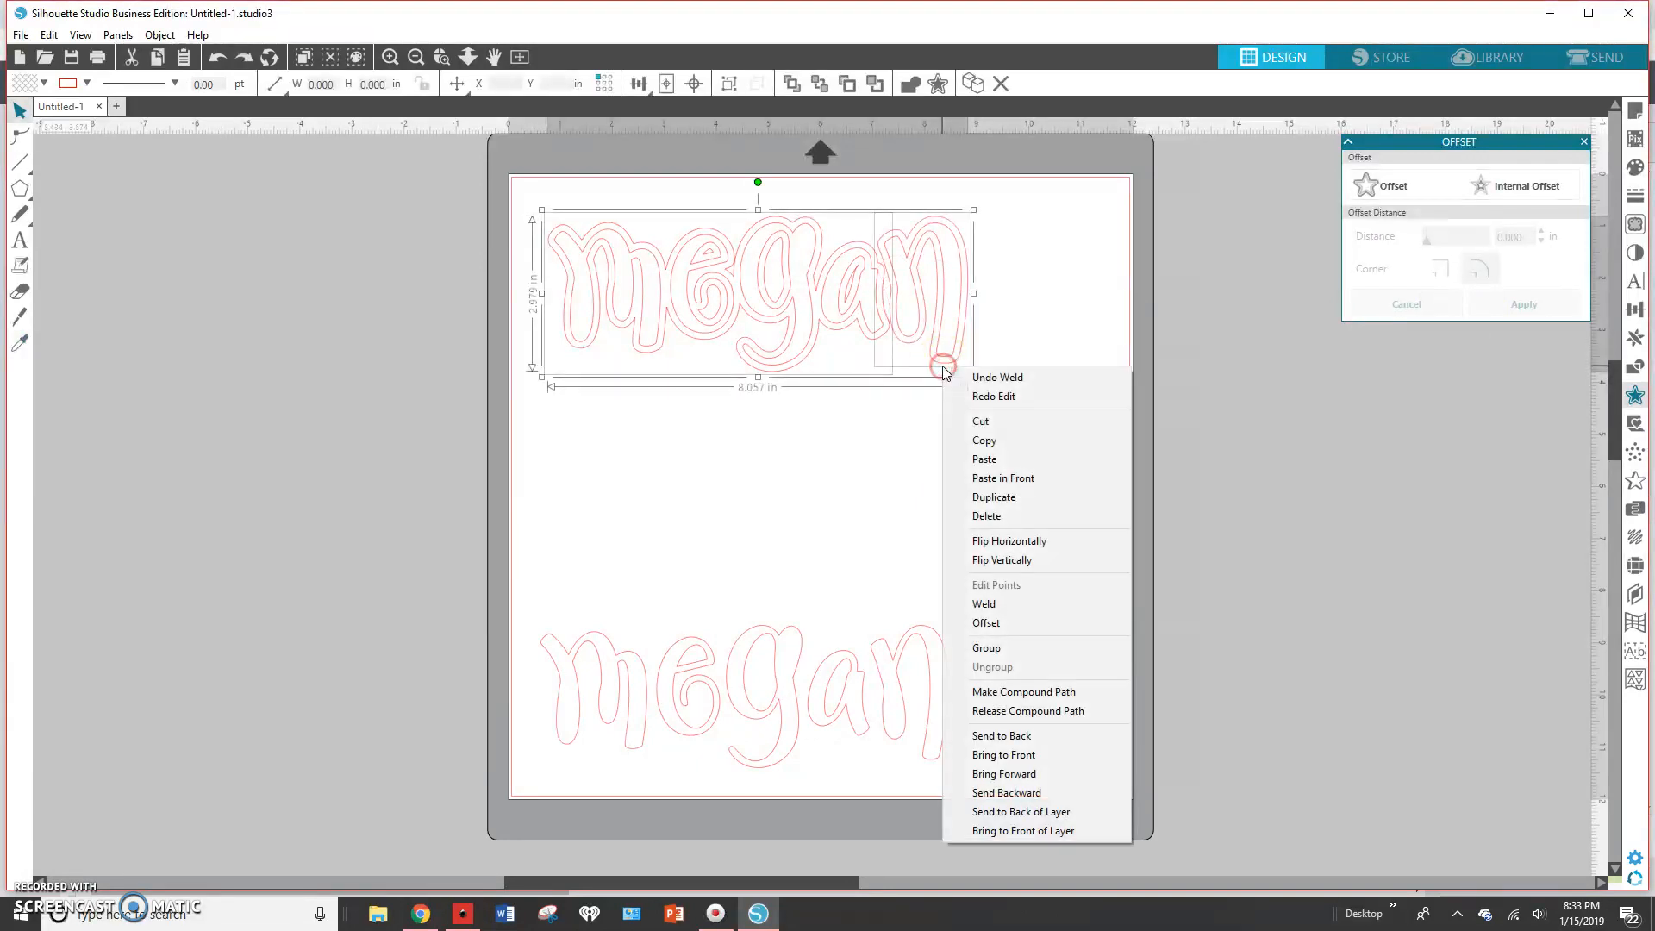
pyautogui.click(1026, 695)
pyautogui.moveTo(960, 351); pyautogui.dragTo(953, 510)
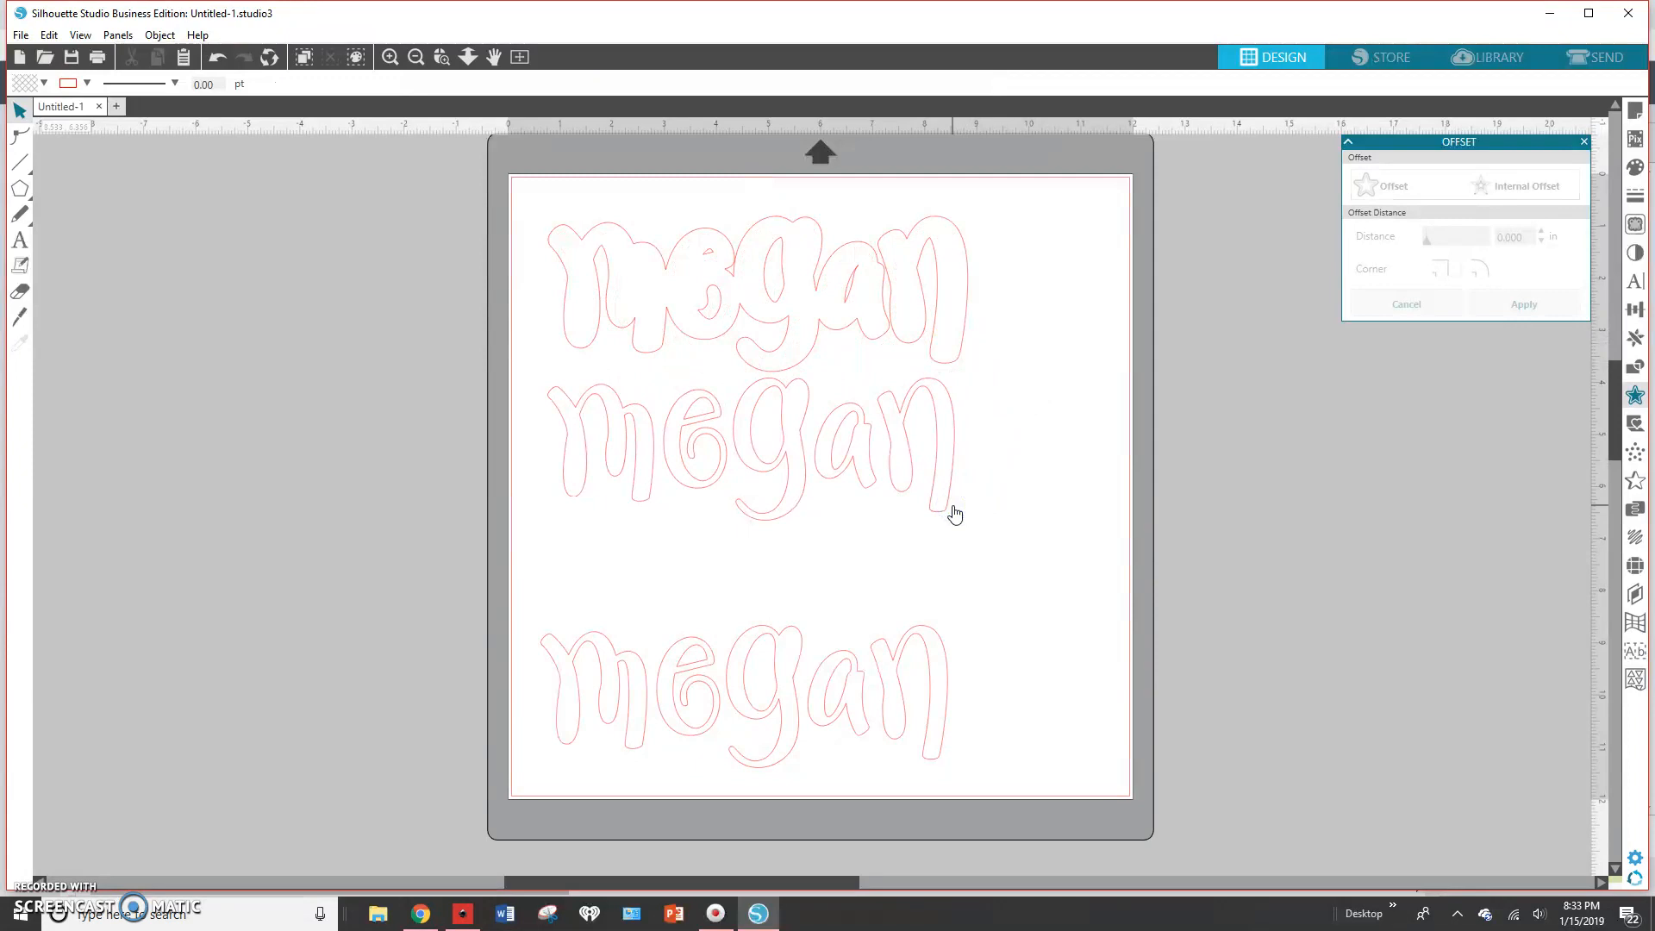
pyautogui.hotkey('ctrl', 'z')
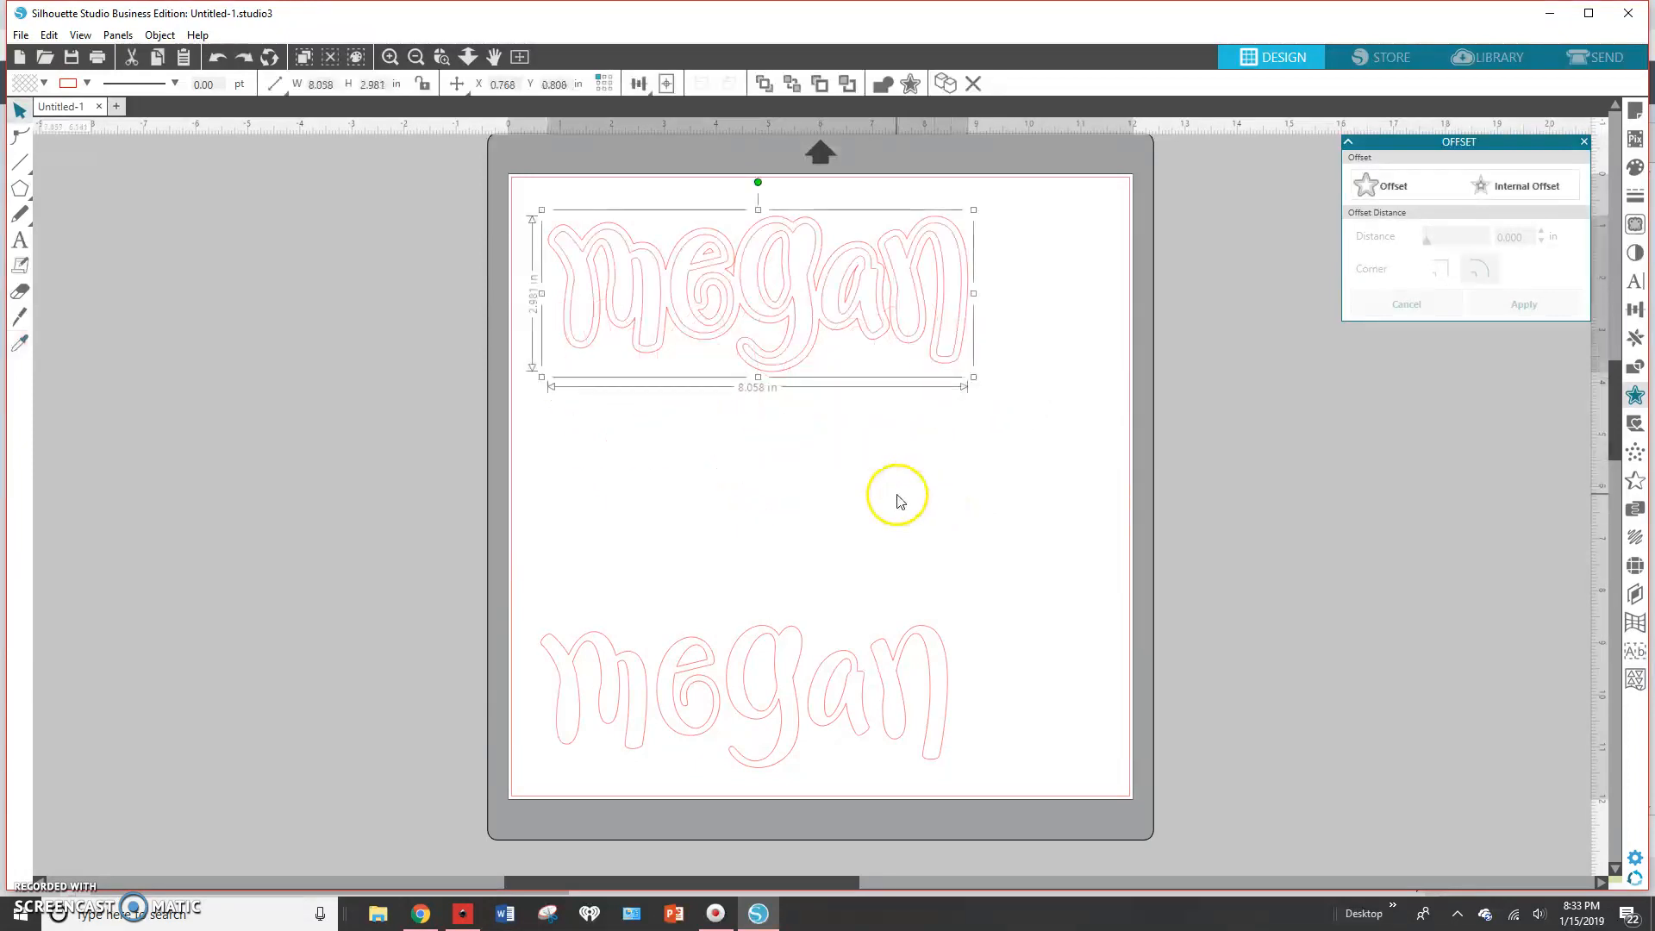
# Move the lower name up beneath the upper name and apply a 0.125 in internal offset with sharp corners.
pyautogui.click(866, 680)
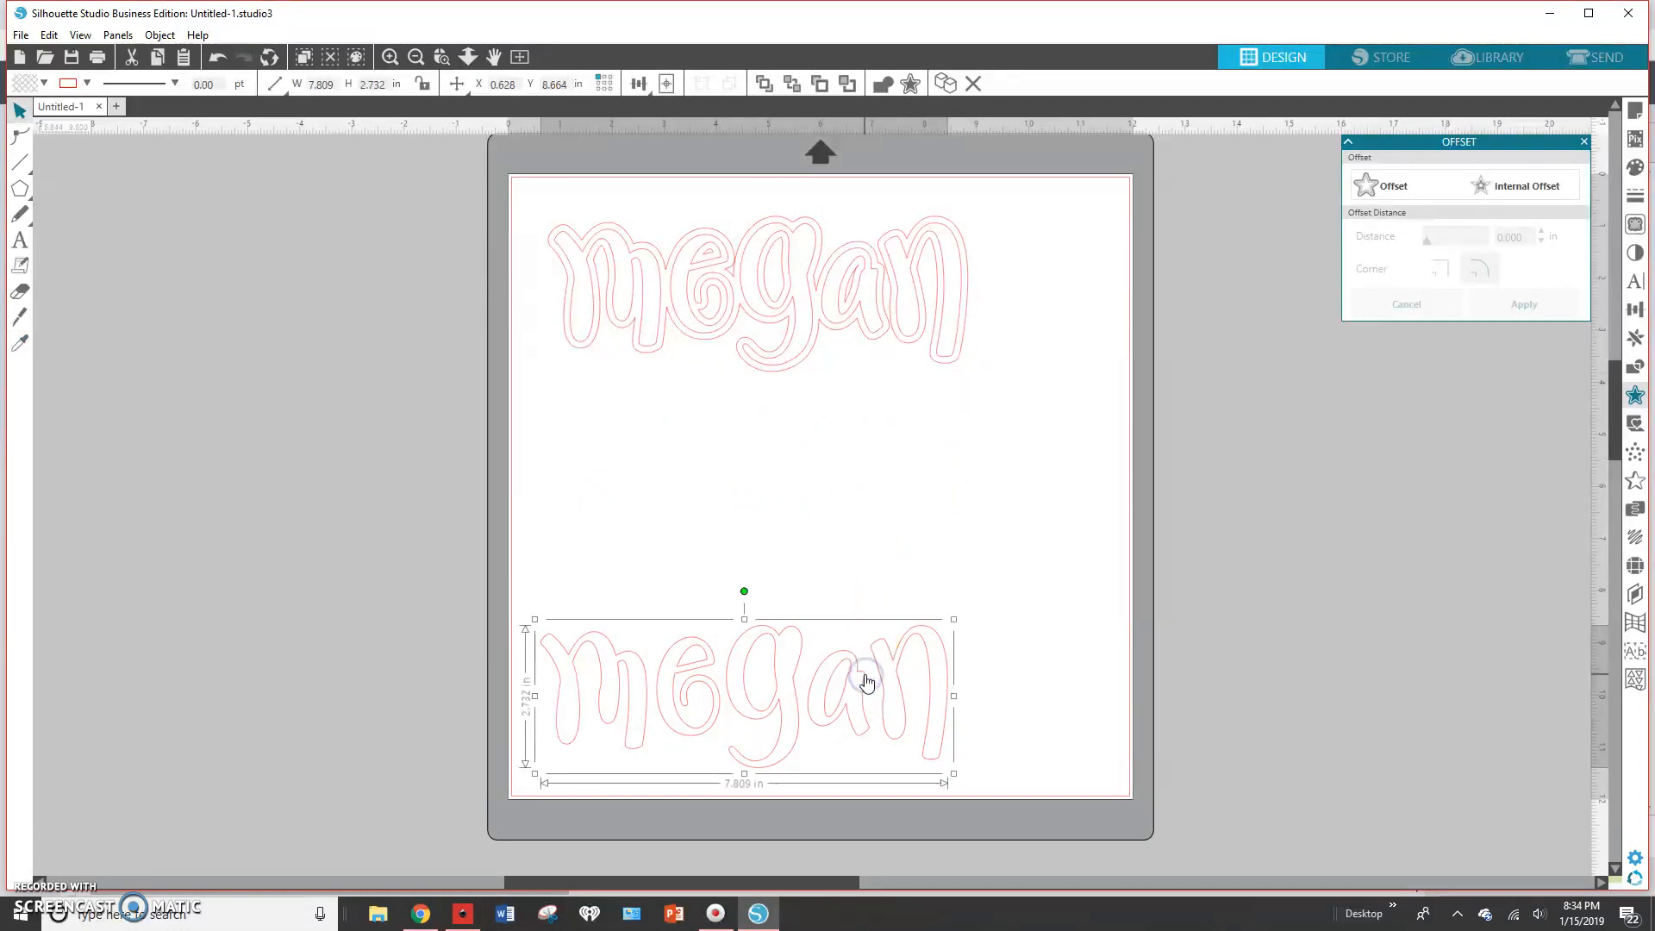
pyautogui.moveTo(896, 675); pyautogui.dragTo(917, 504)
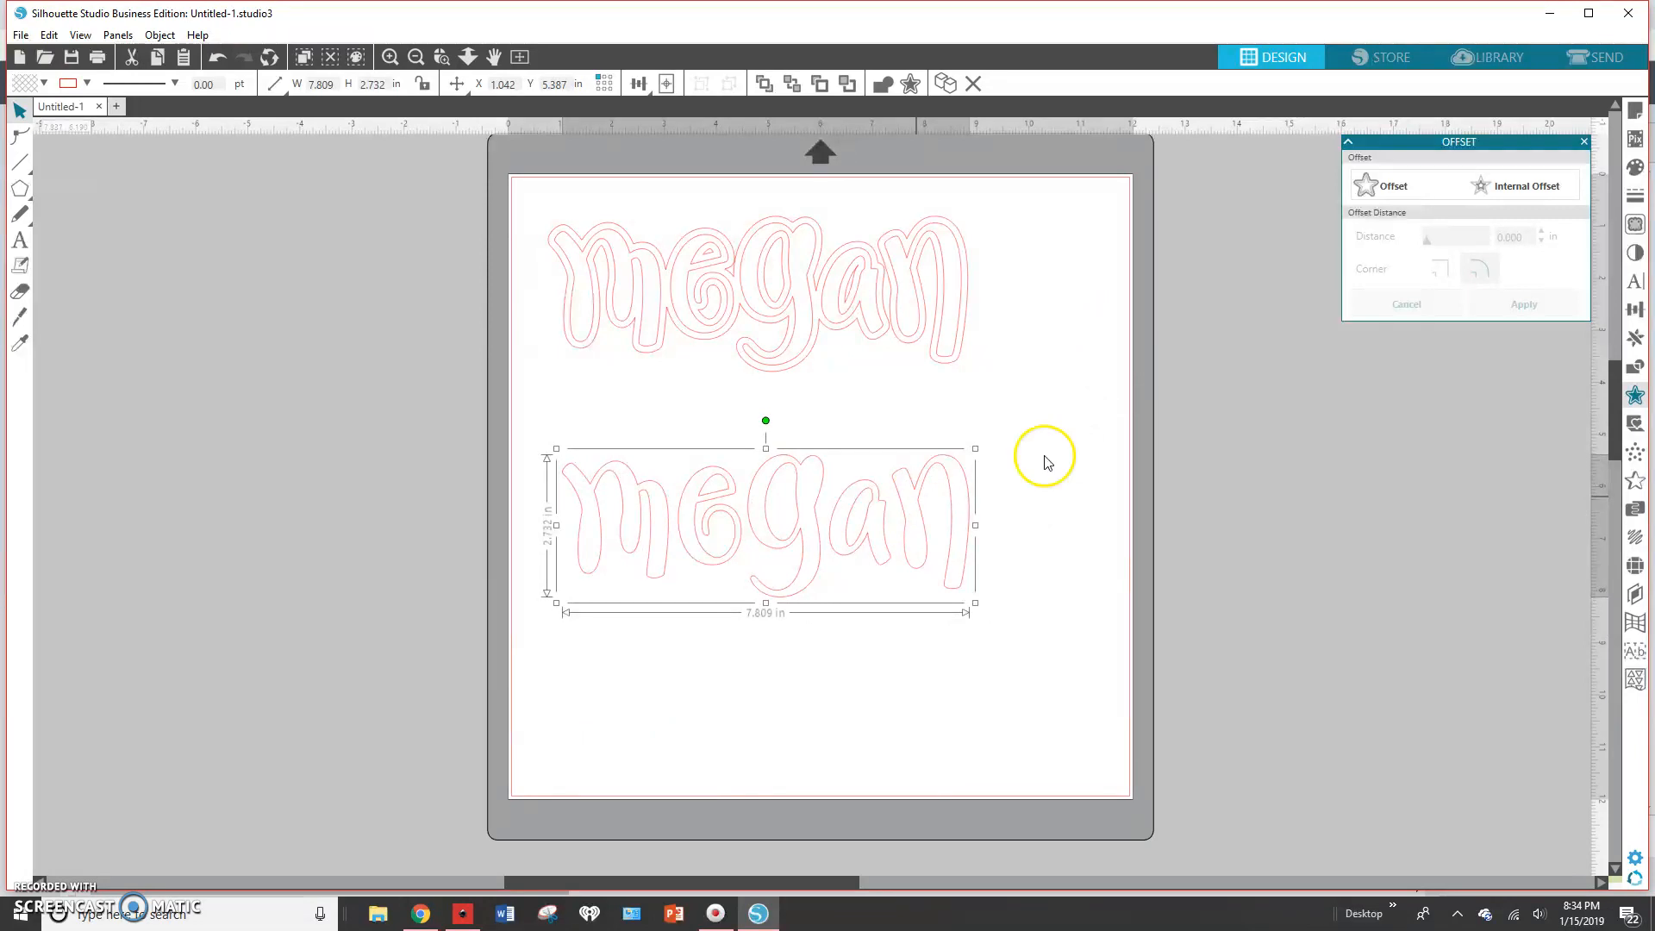
pyautogui.click(1560, 195)
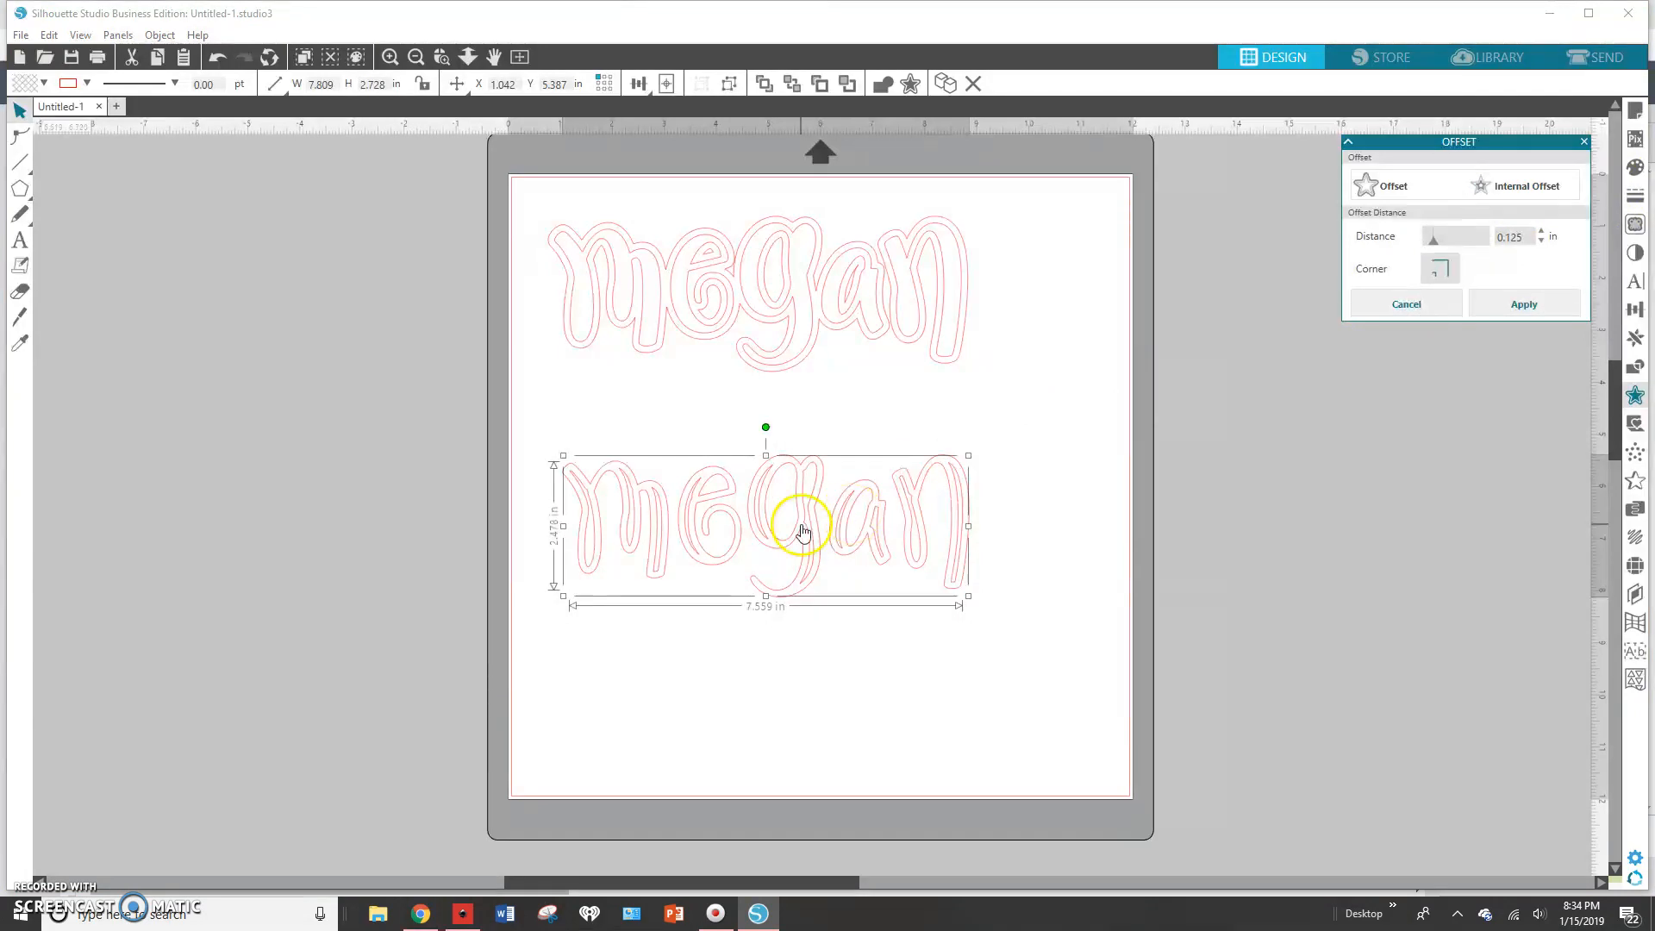
pyautogui.click(1507, 308)
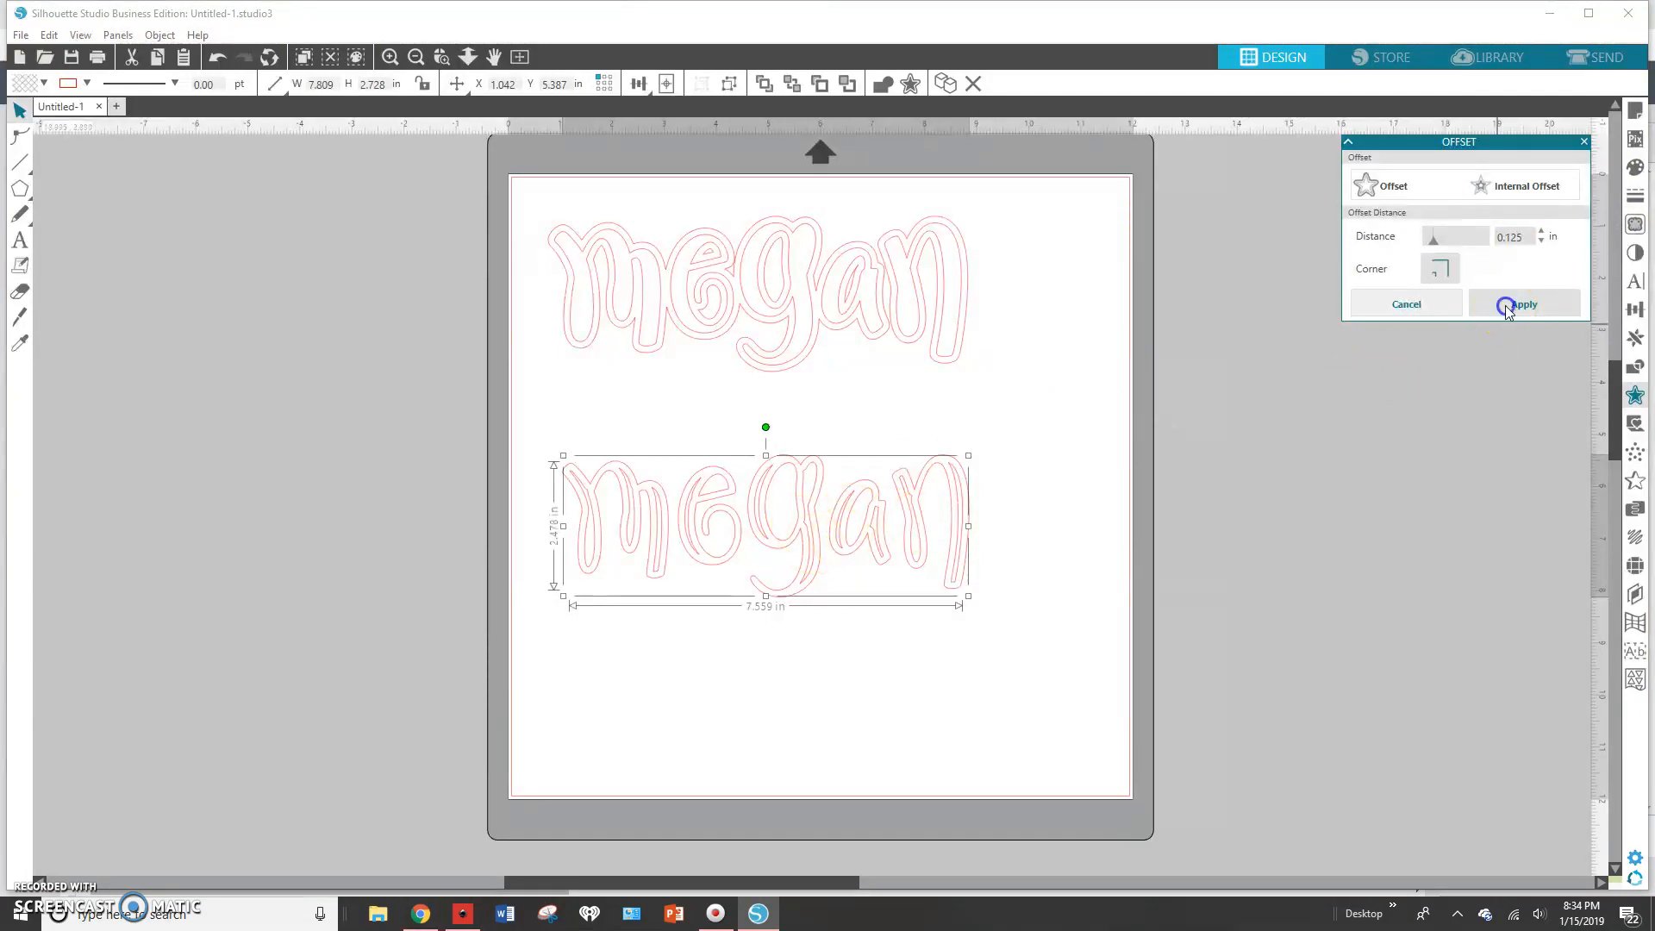
# Make the lower name's internal offset pieces a compound path and deselect them.
pyautogui.rightClick(894, 558)
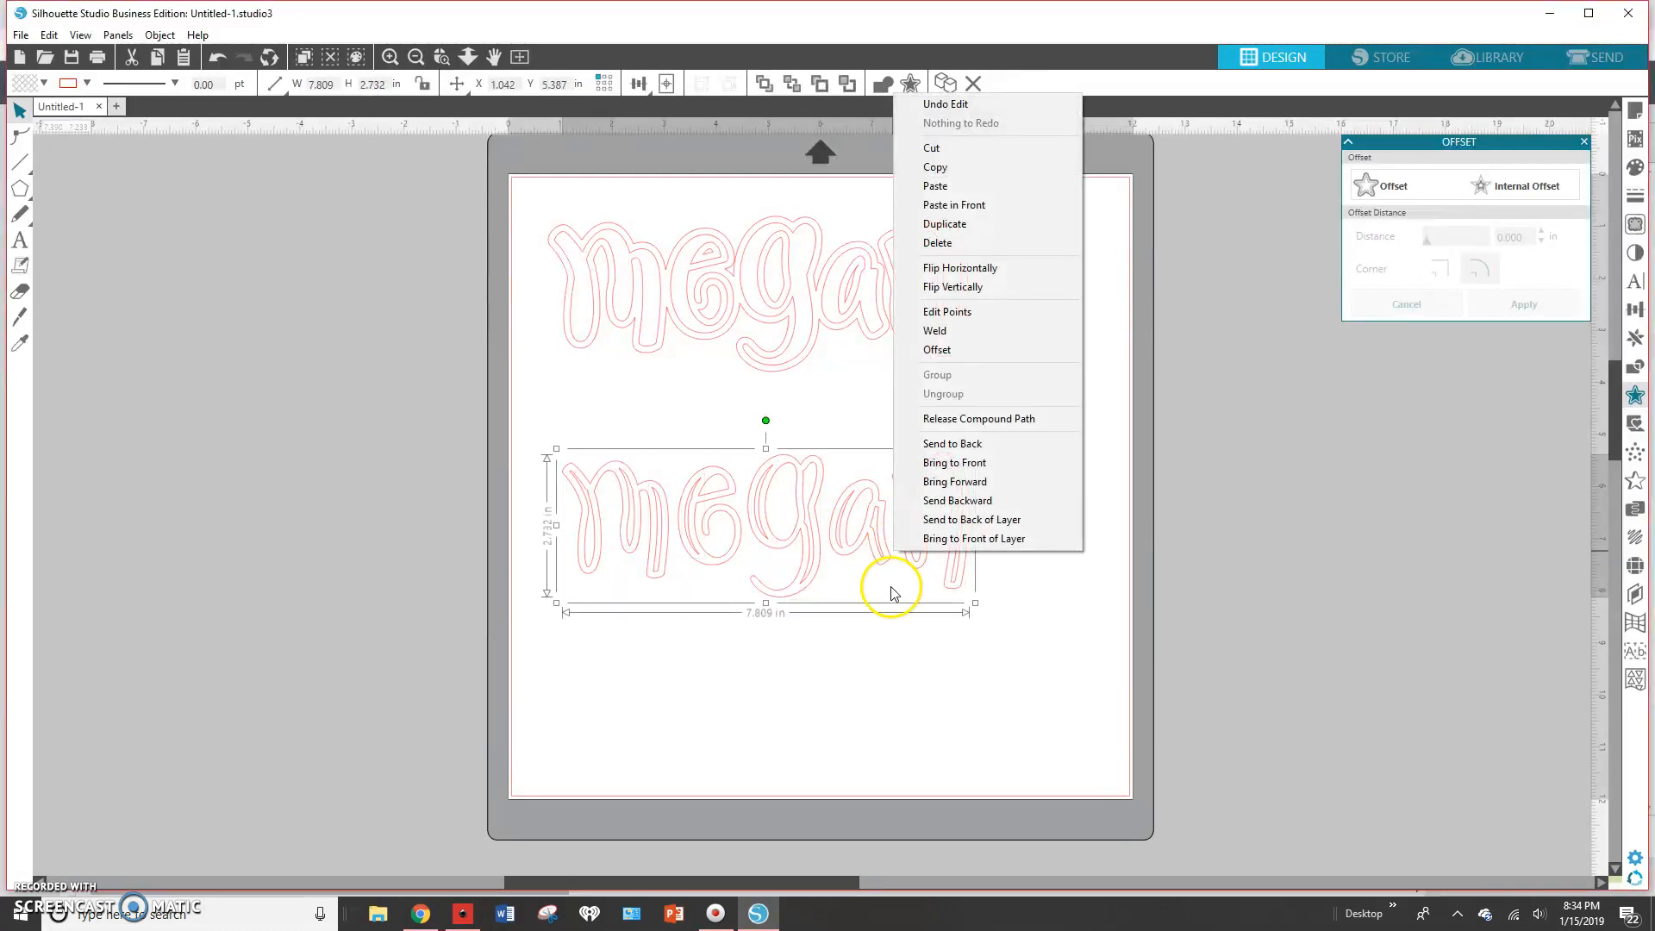
pyautogui.click(890, 687)
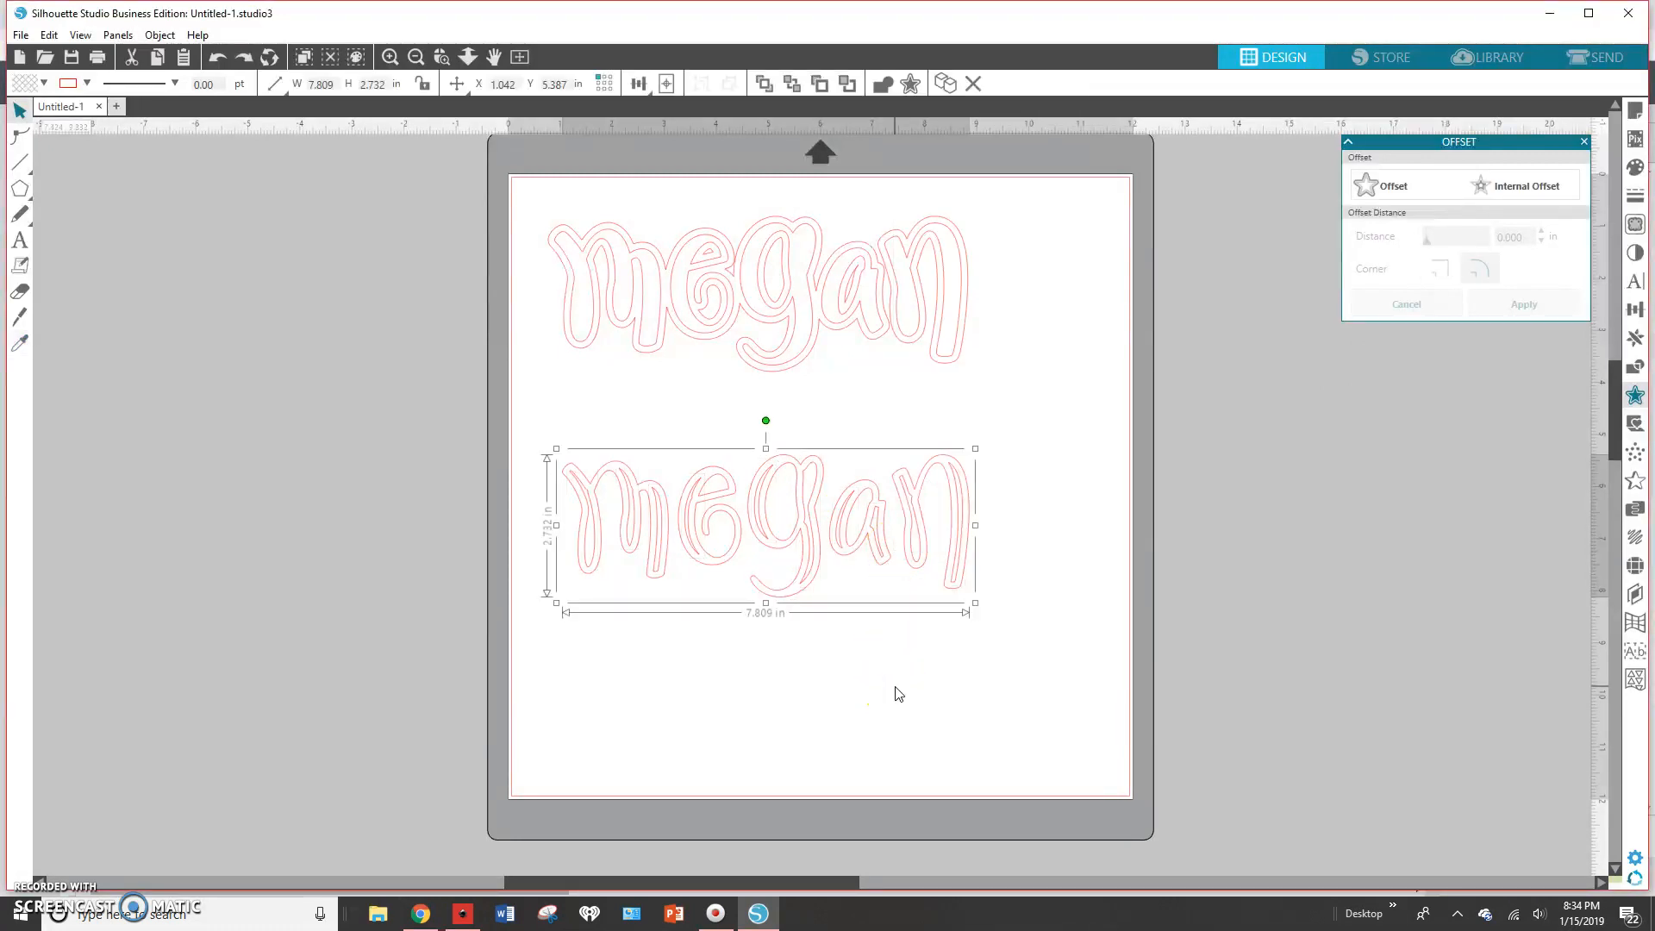
pyautogui.hotkey('ctrl', 'z')
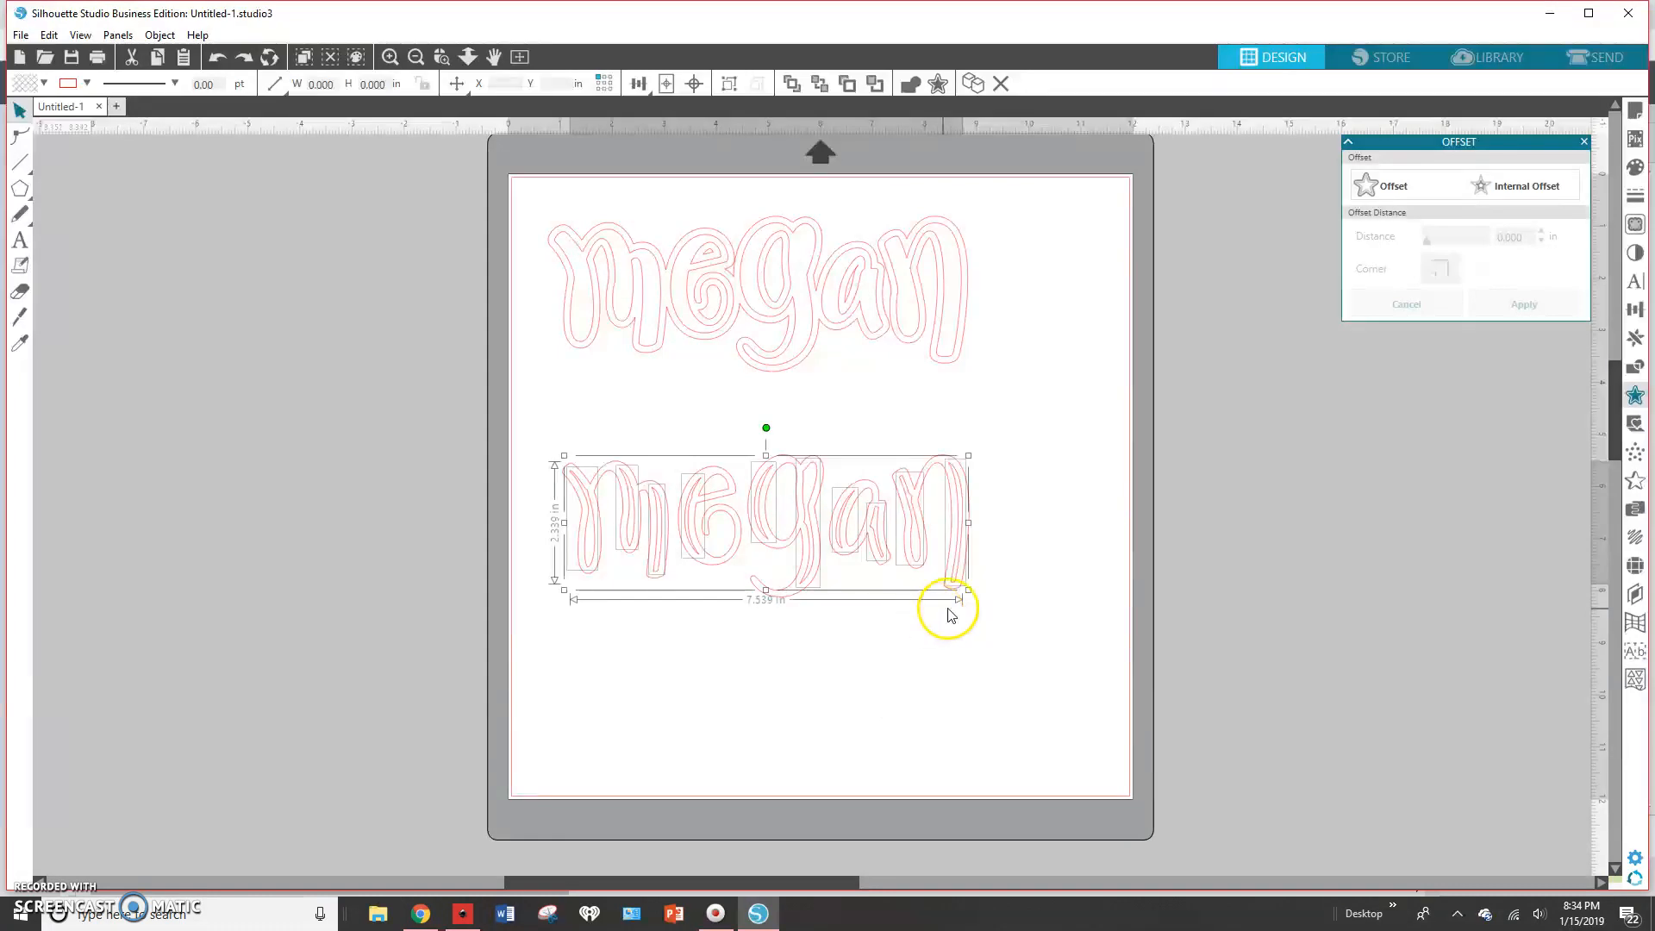
pyautogui.rightClick(955, 548)
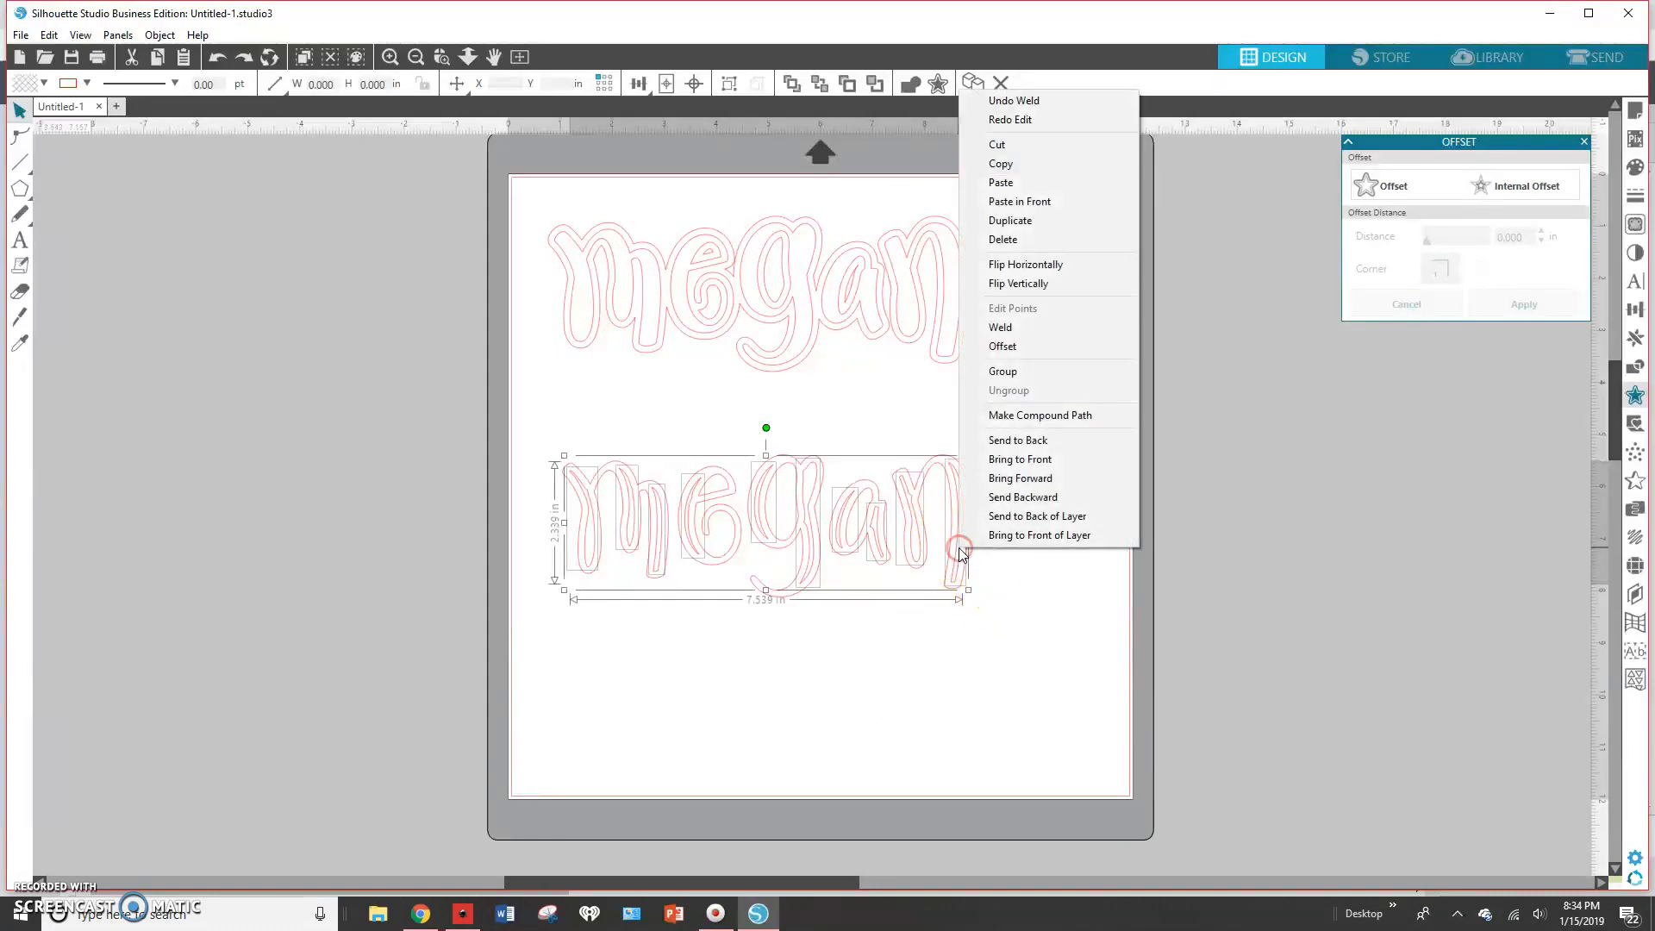
pyautogui.click(1010, 418)
pyautogui.click(959, 393)
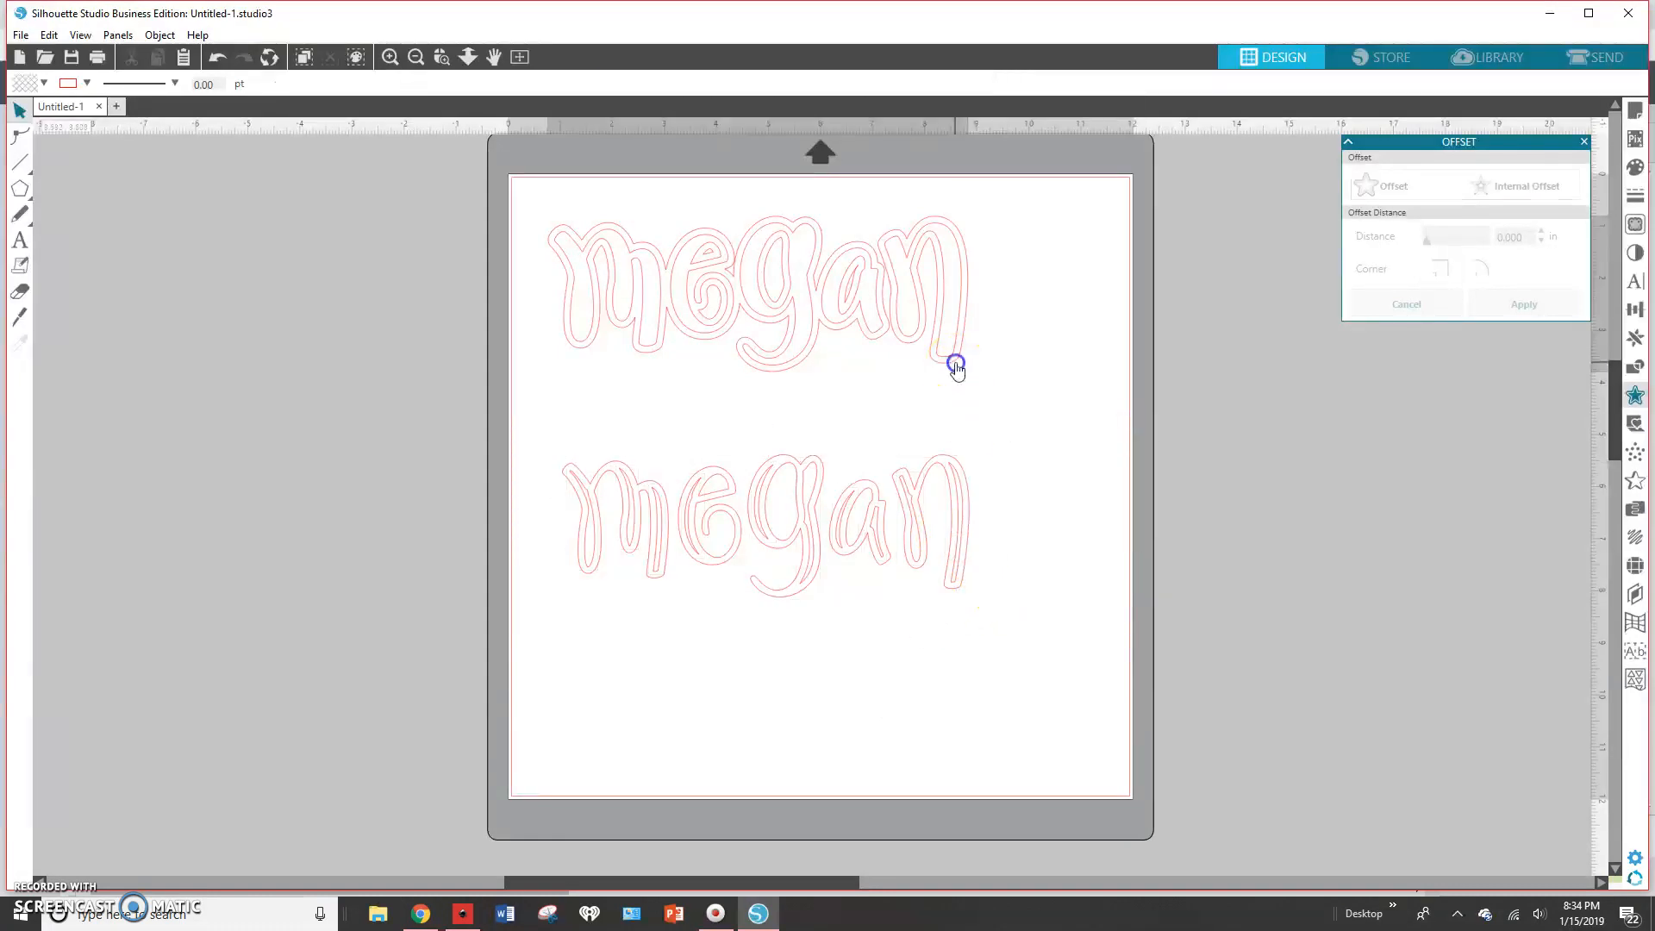
# Fill the upper name's offset outline with green.
pyautogui.click(953, 362)
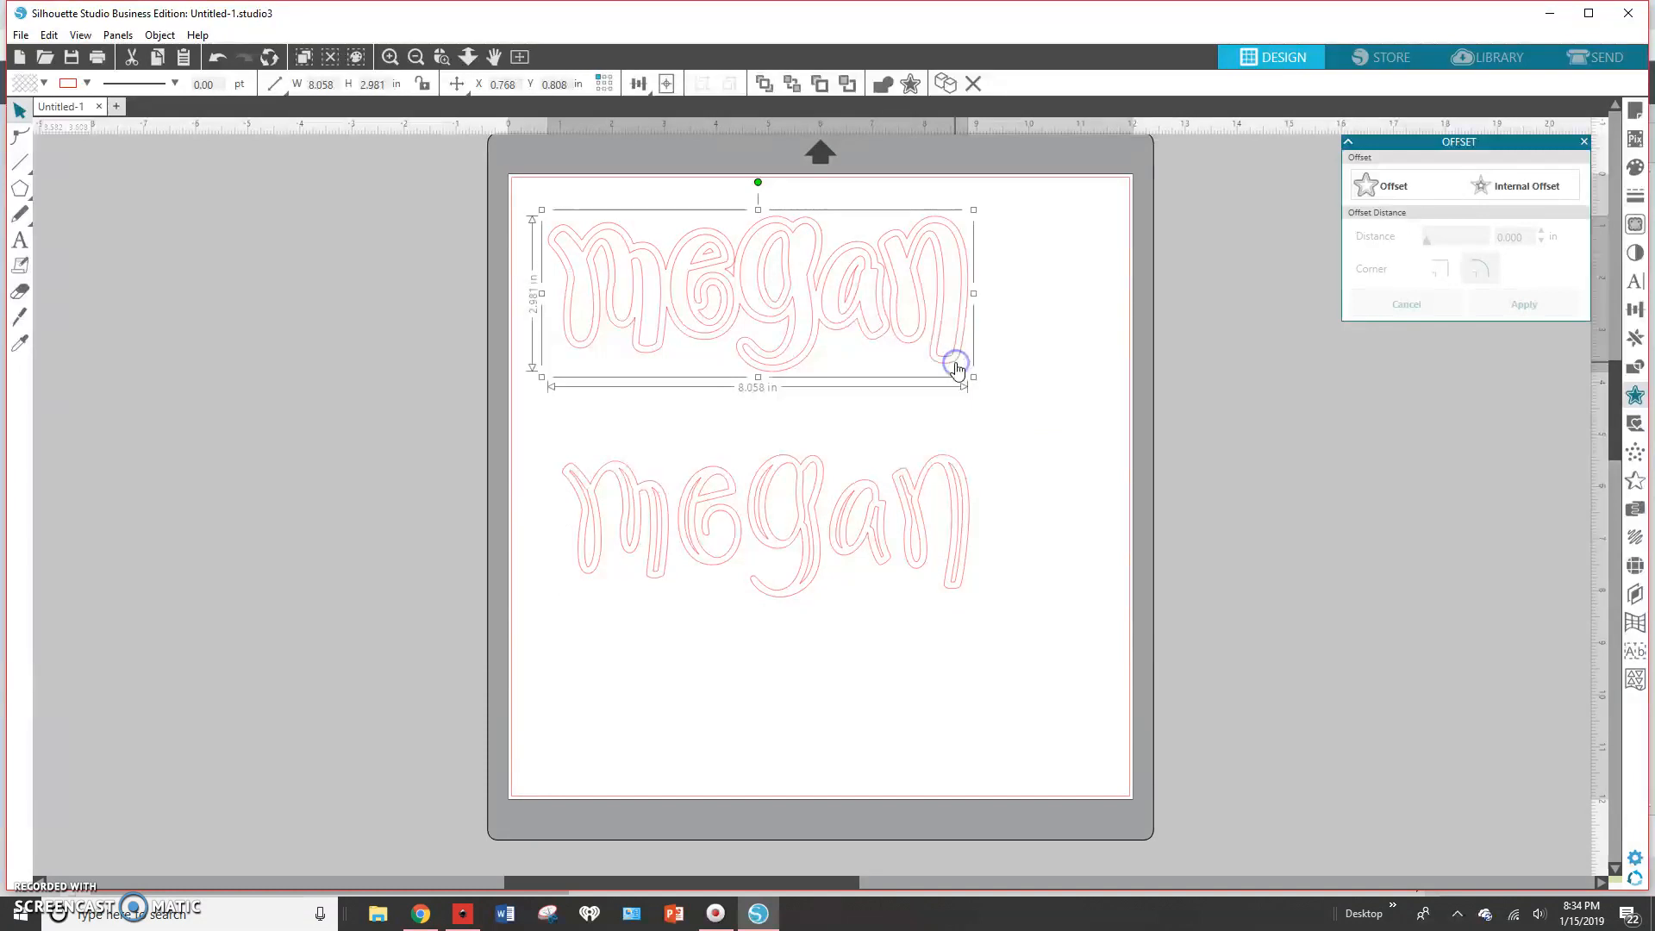
pyautogui.click(1634, 166)
pyautogui.click(1451, 263)
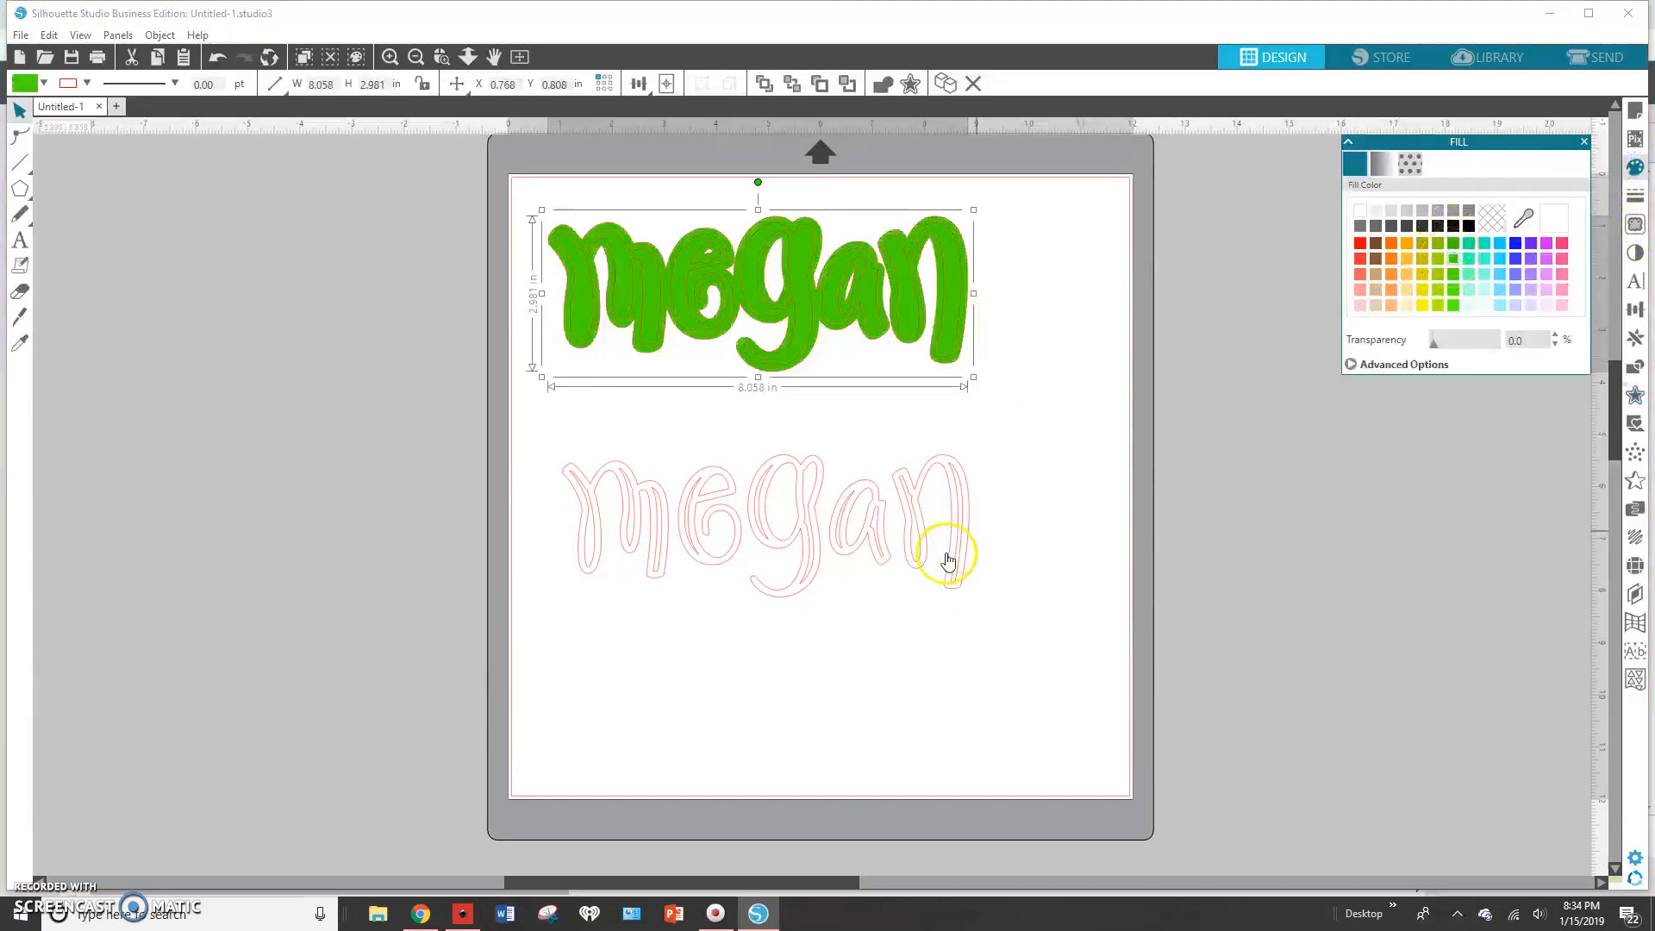
# Fill the lower name with turquoise and deselect it.
pyautogui.click(968, 585)
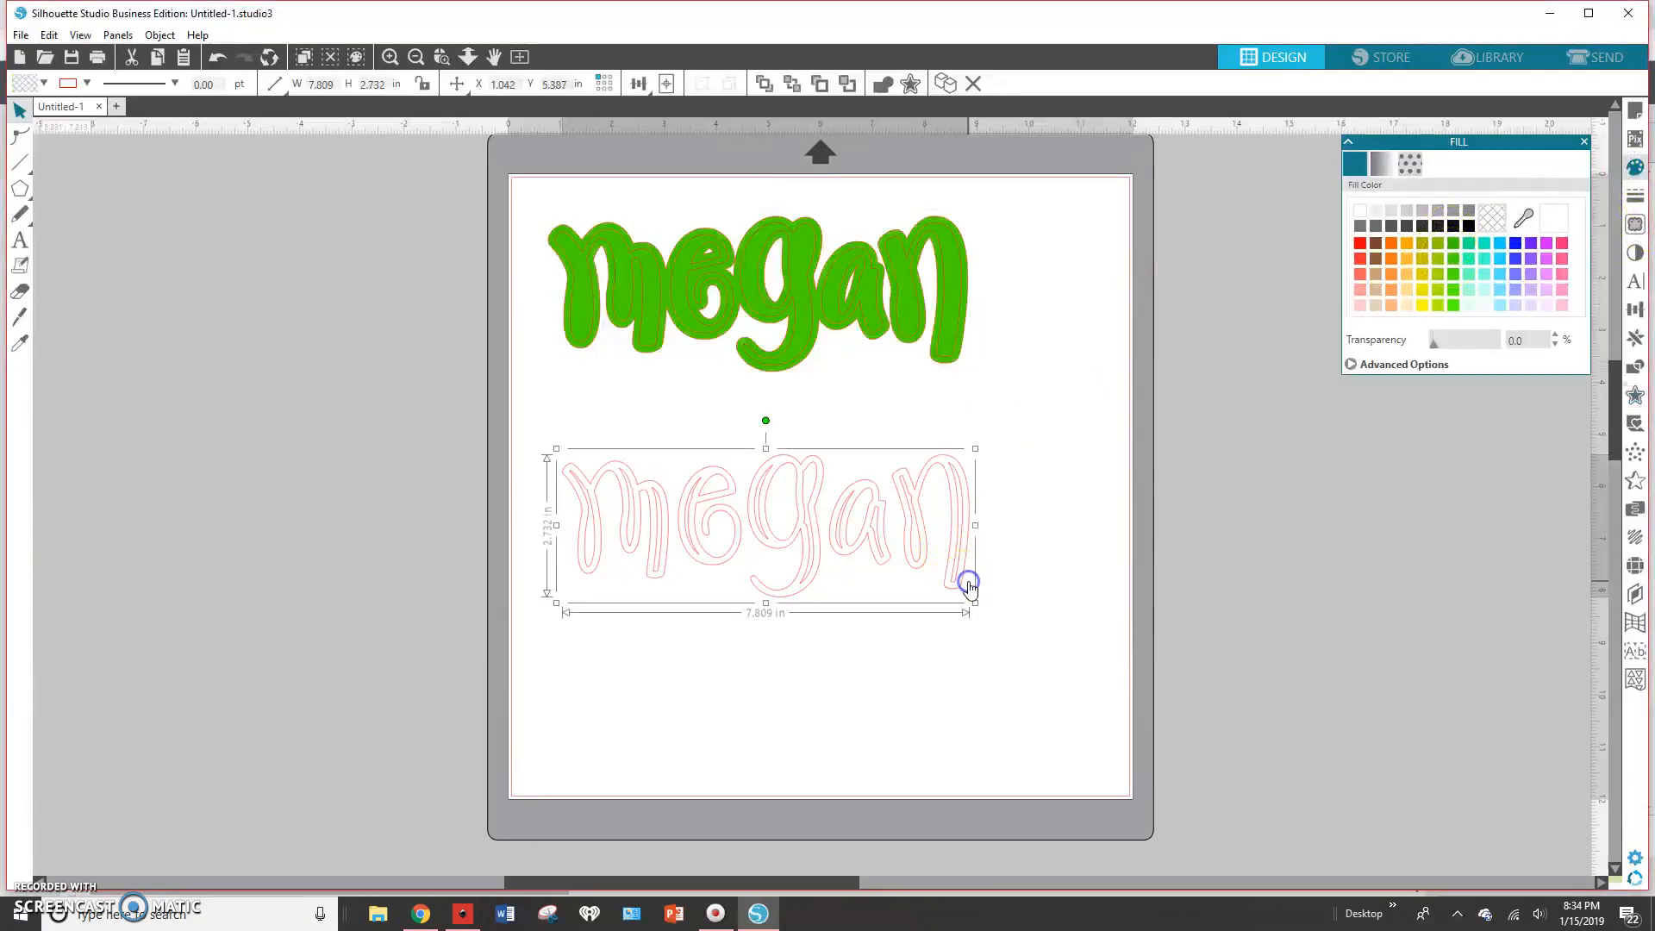
pyautogui.click(1486, 262)
pyautogui.click(870, 533)
pyautogui.click(872, 535)
pyautogui.click(947, 648)
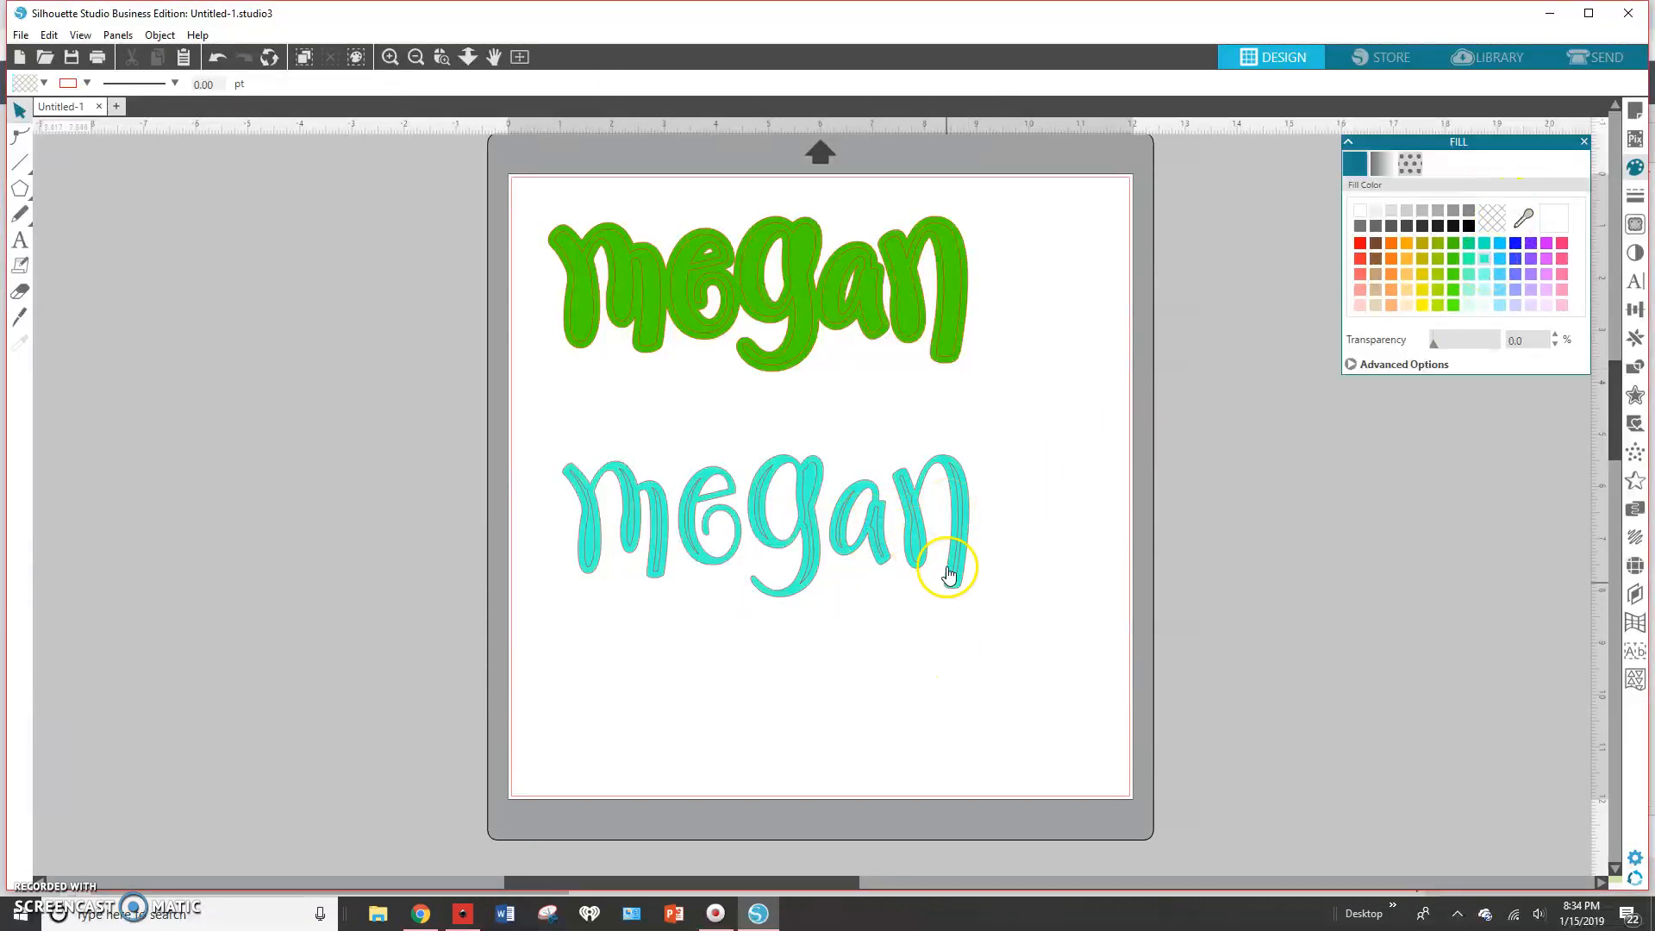
# Test moving the turquoise name down off its internal offset pieces and undo the move.
pyautogui.click(917, 552)
pyautogui.moveTo(917, 552); pyautogui.dragTo(917, 596)
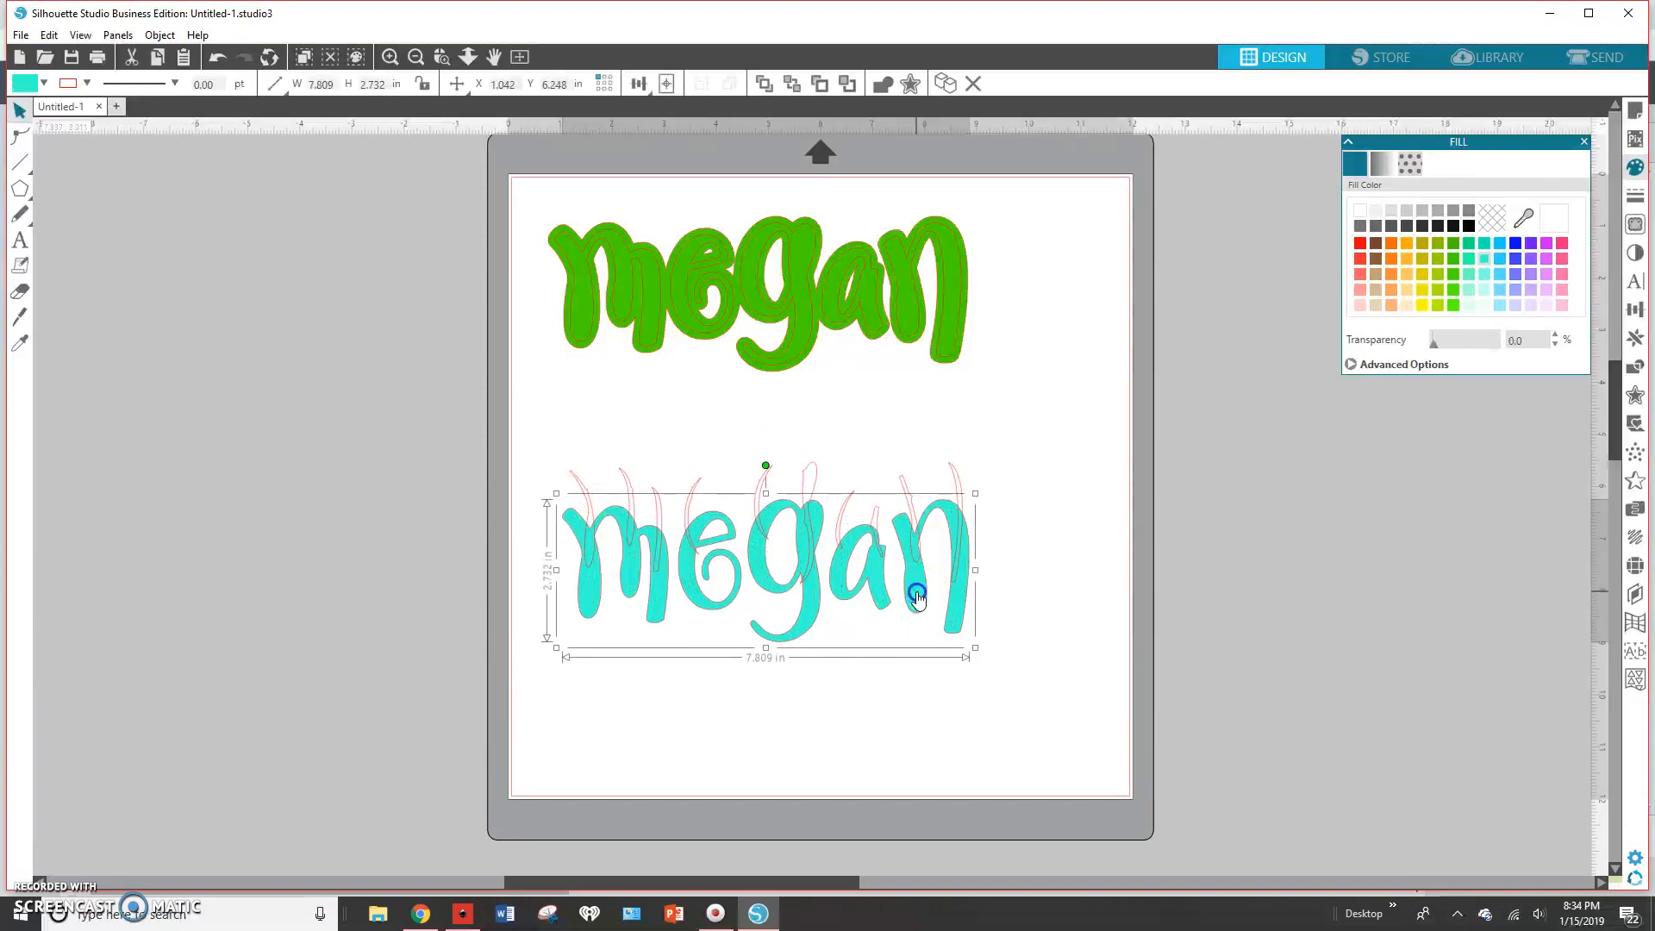
pyautogui.hotkey('ctrl', 'z')
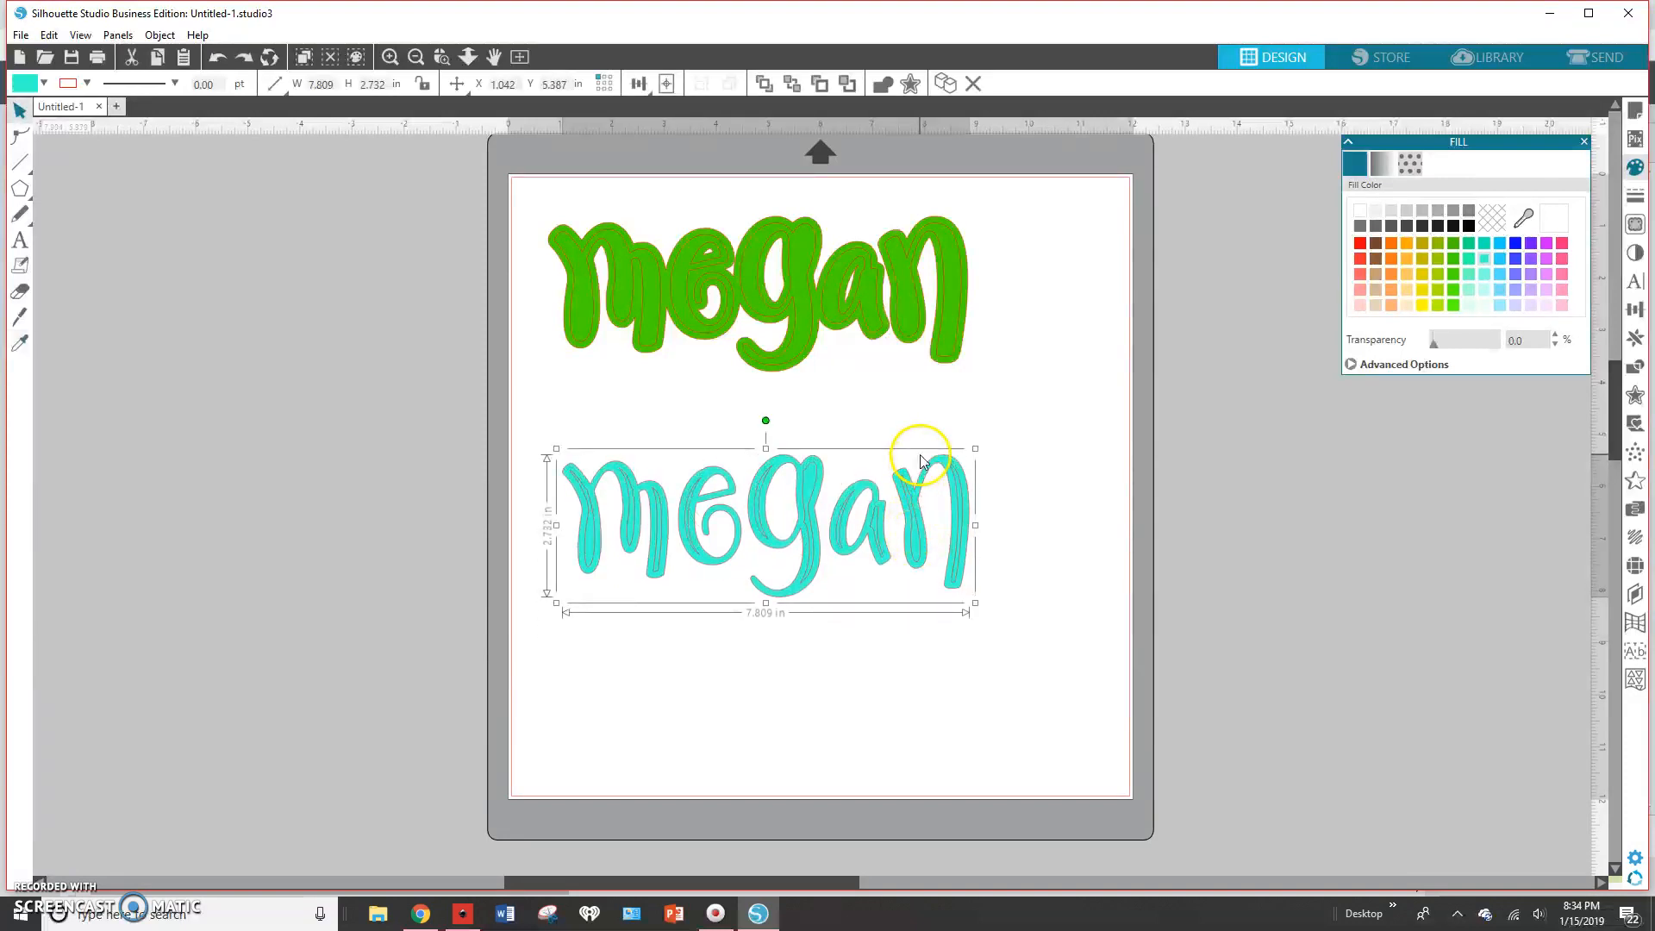
# Try sending the lower name's internal offset pieces backward and undo the change.
pyautogui.click(900, 480)
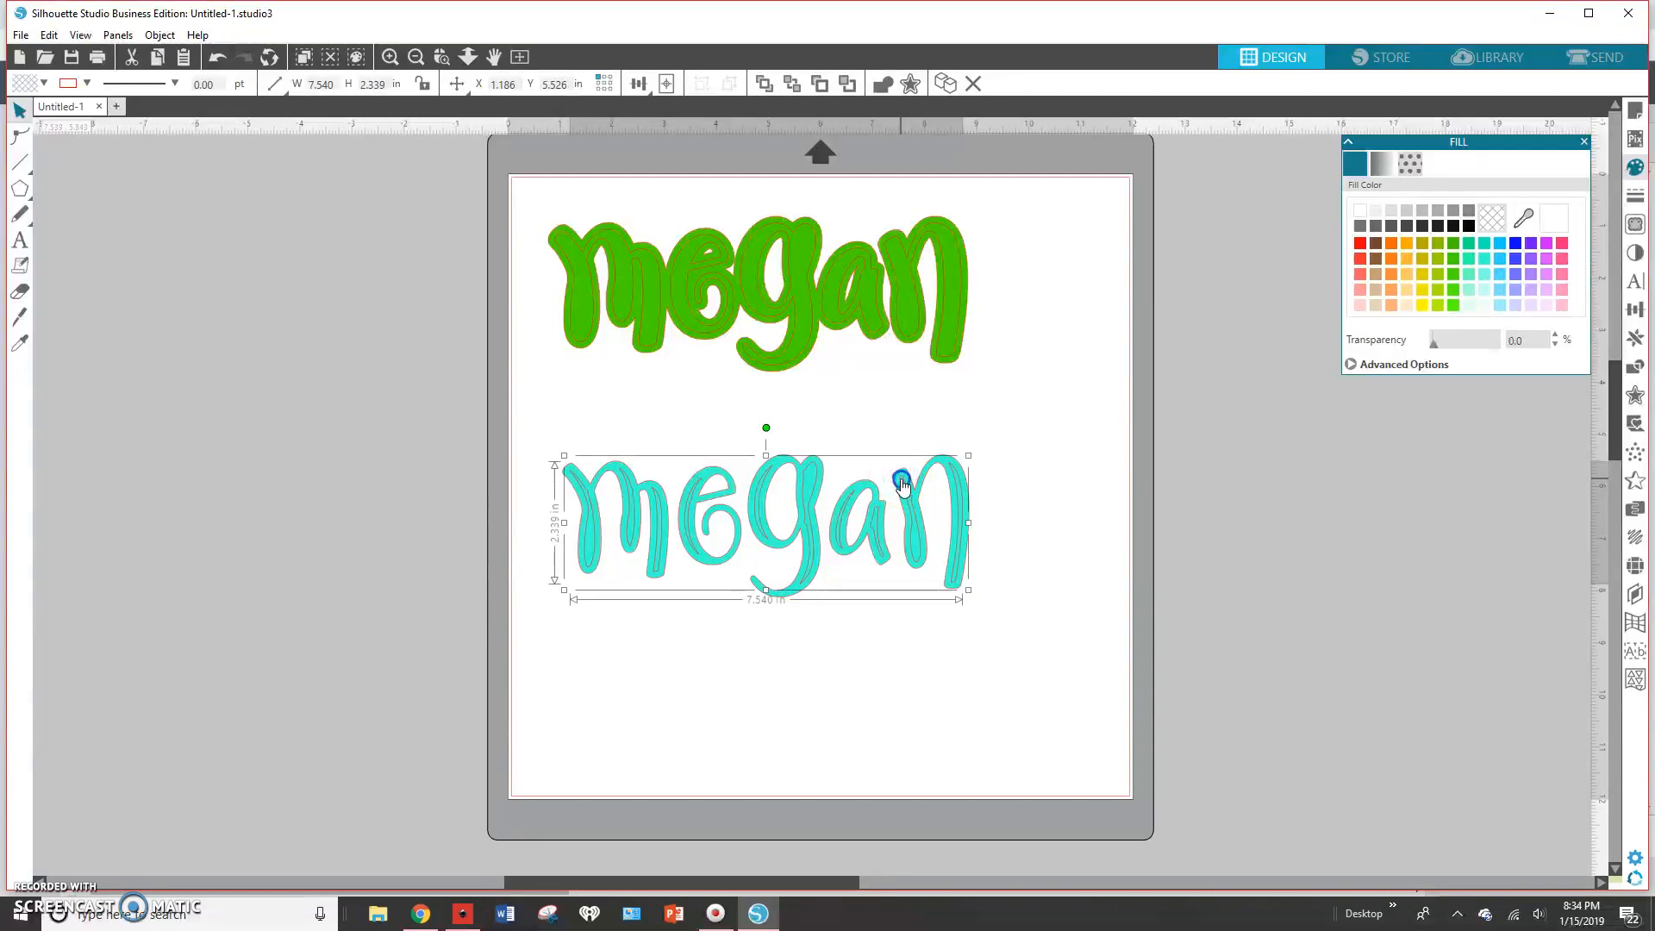
pyautogui.rightClick(903, 486)
pyautogui.click(916, 428)
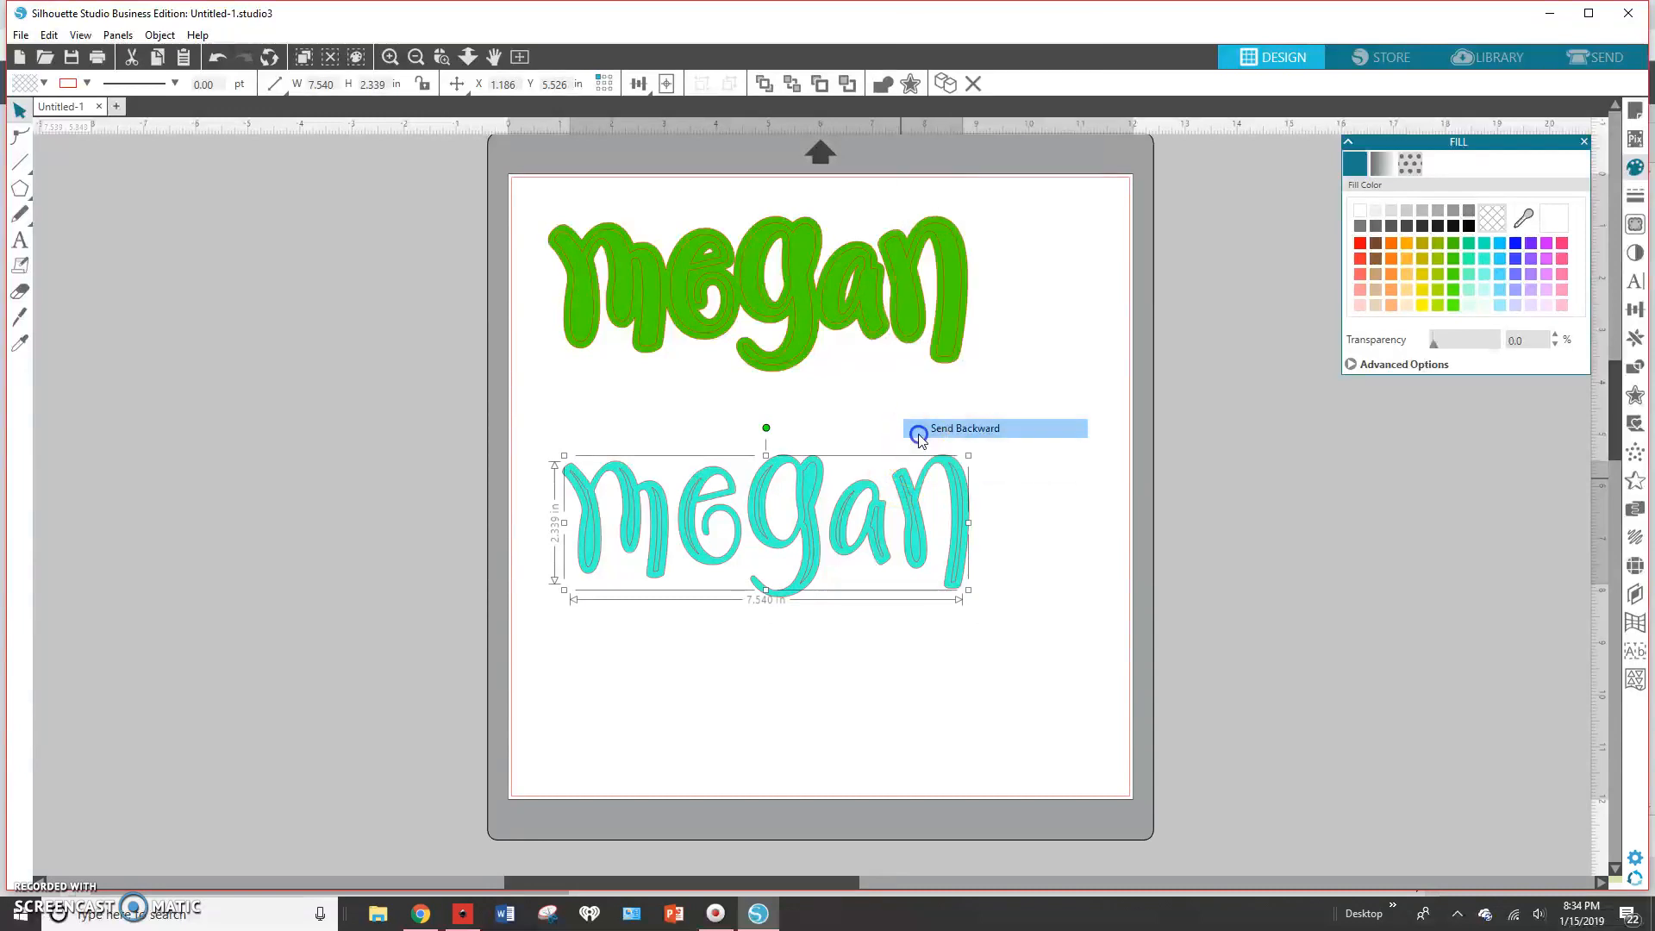
pyautogui.hotkey('ctrl', 'z')
# Fill the lower name with blue and move it down off its internal offset pieces.
pyautogui.click(915, 541)
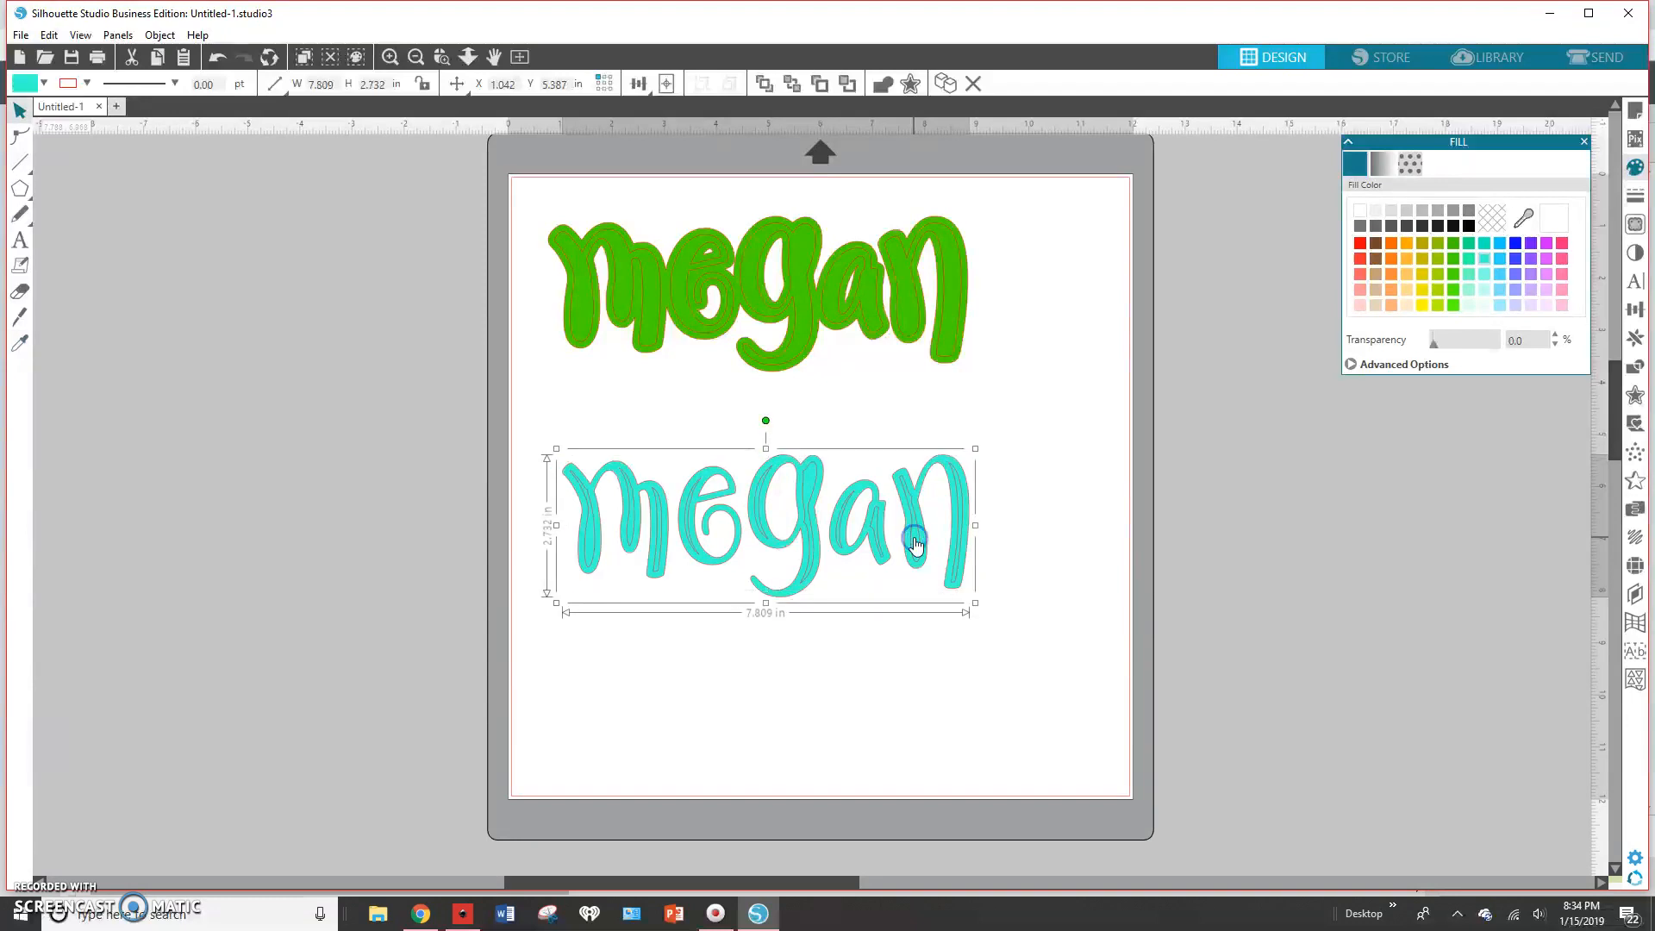
pyautogui.click(1517, 246)
pyautogui.click(1057, 527)
pyautogui.moveTo(913, 538); pyautogui.dragTo(920, 640)
# Fill the internal offset pieces with black and move the blue name back up into alignment with them.
pyautogui.click(921, 497)
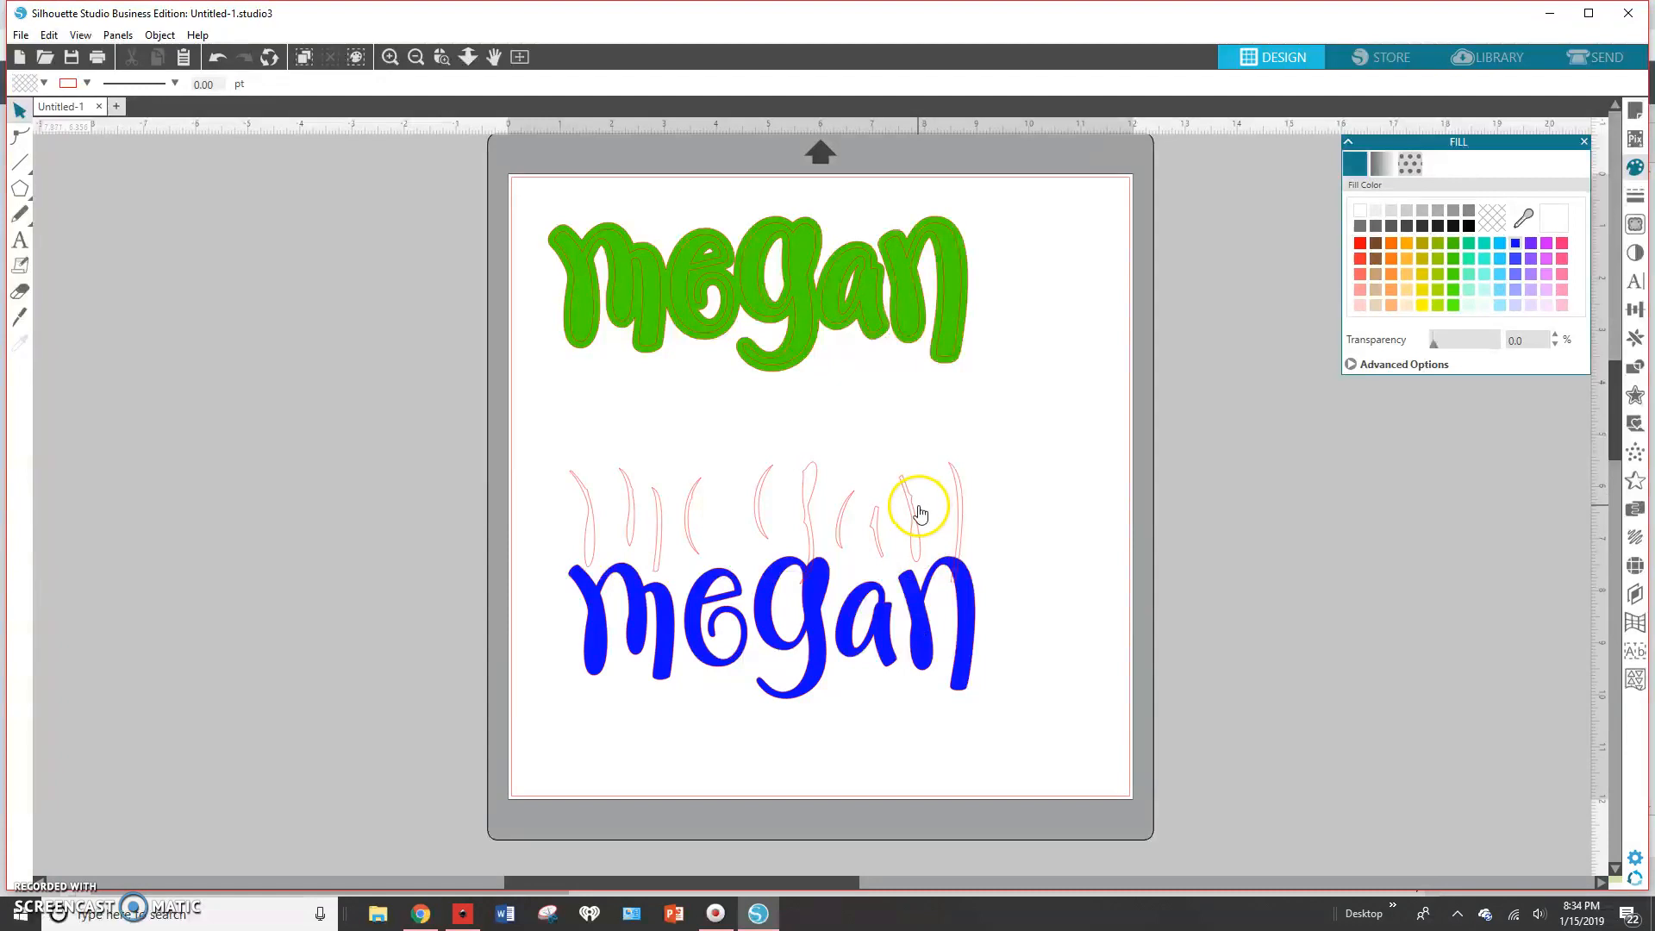
pyautogui.click(921, 504)
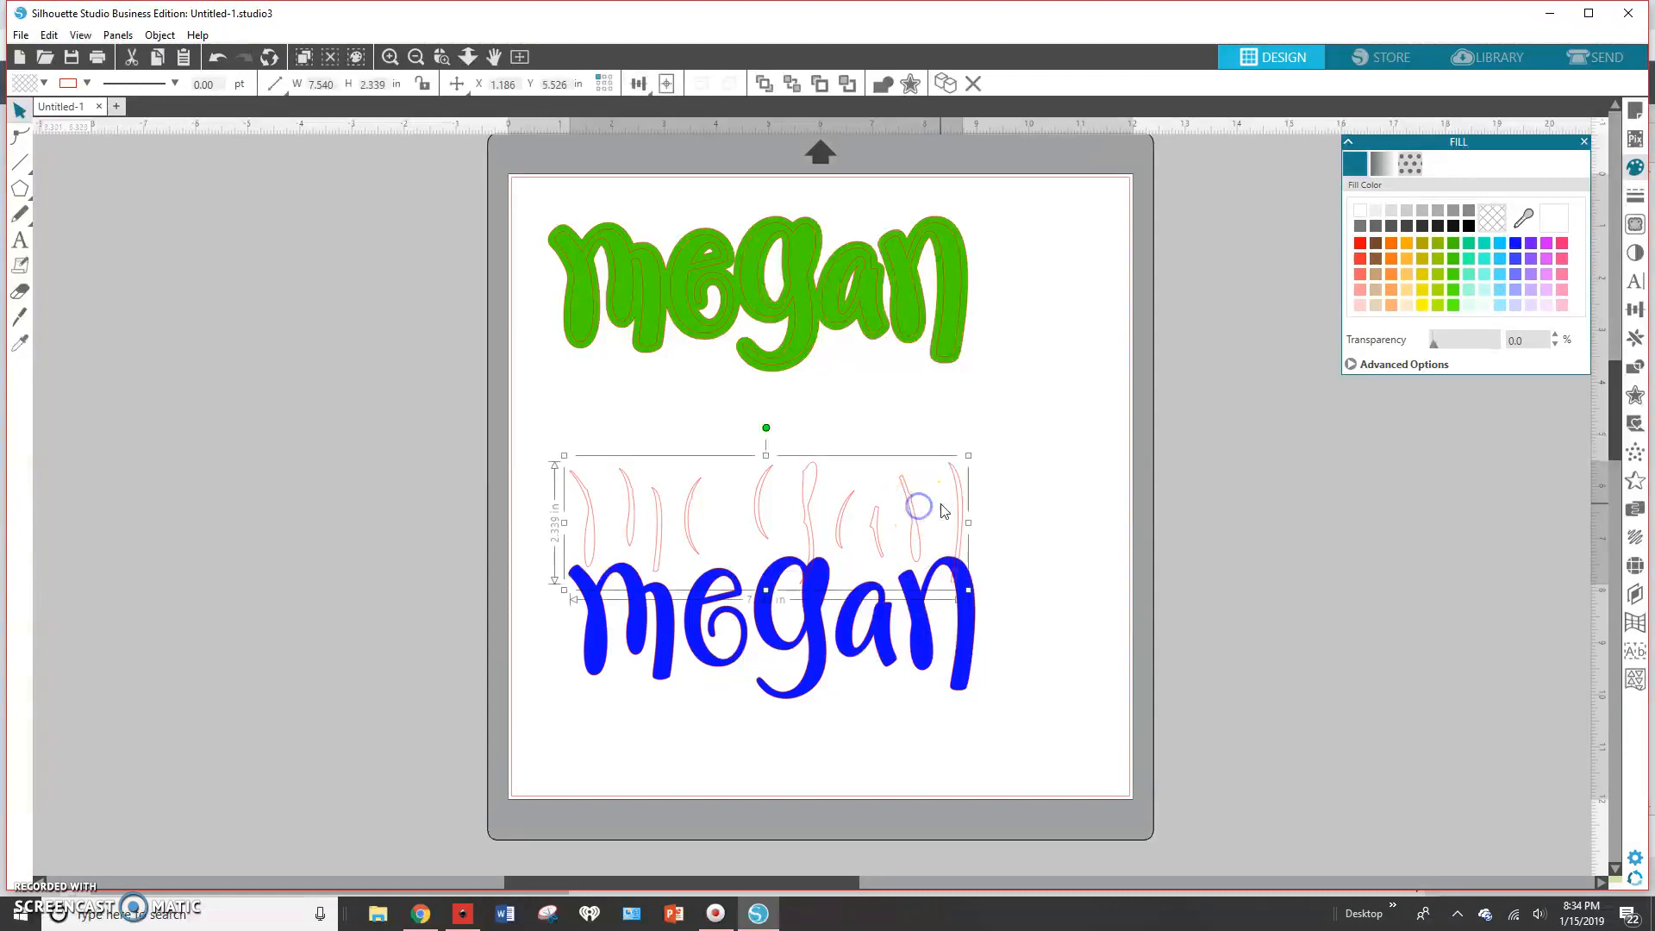
pyautogui.click(1439, 227)
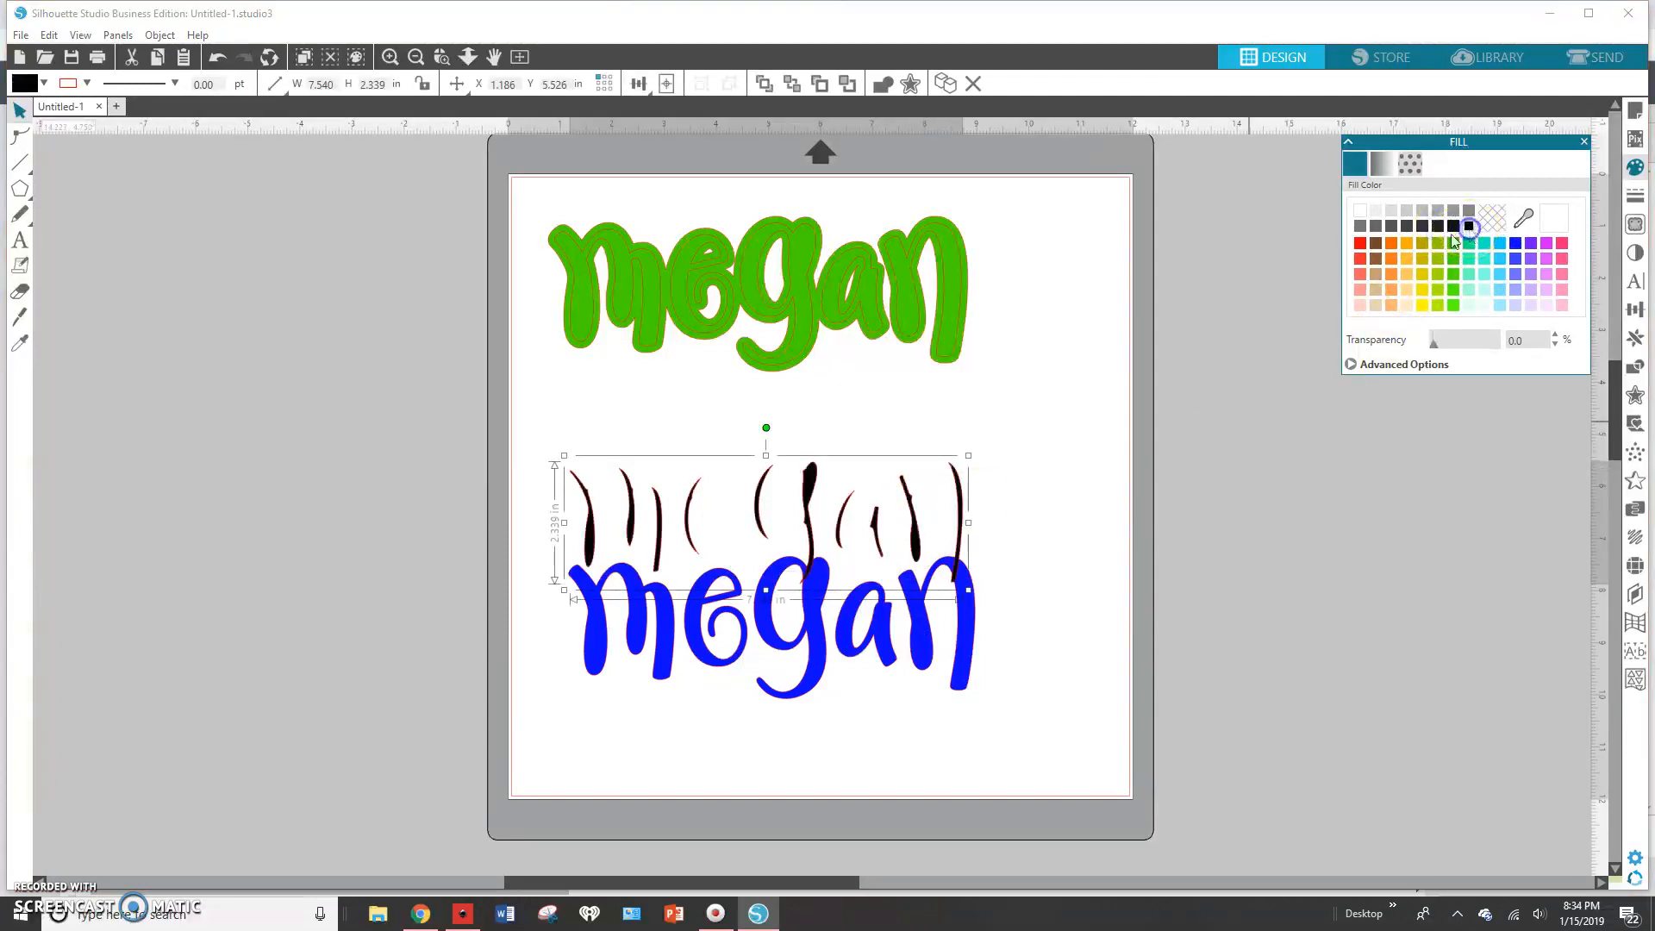
pyautogui.moveTo(853, 647); pyautogui.dragTo(848, 556)
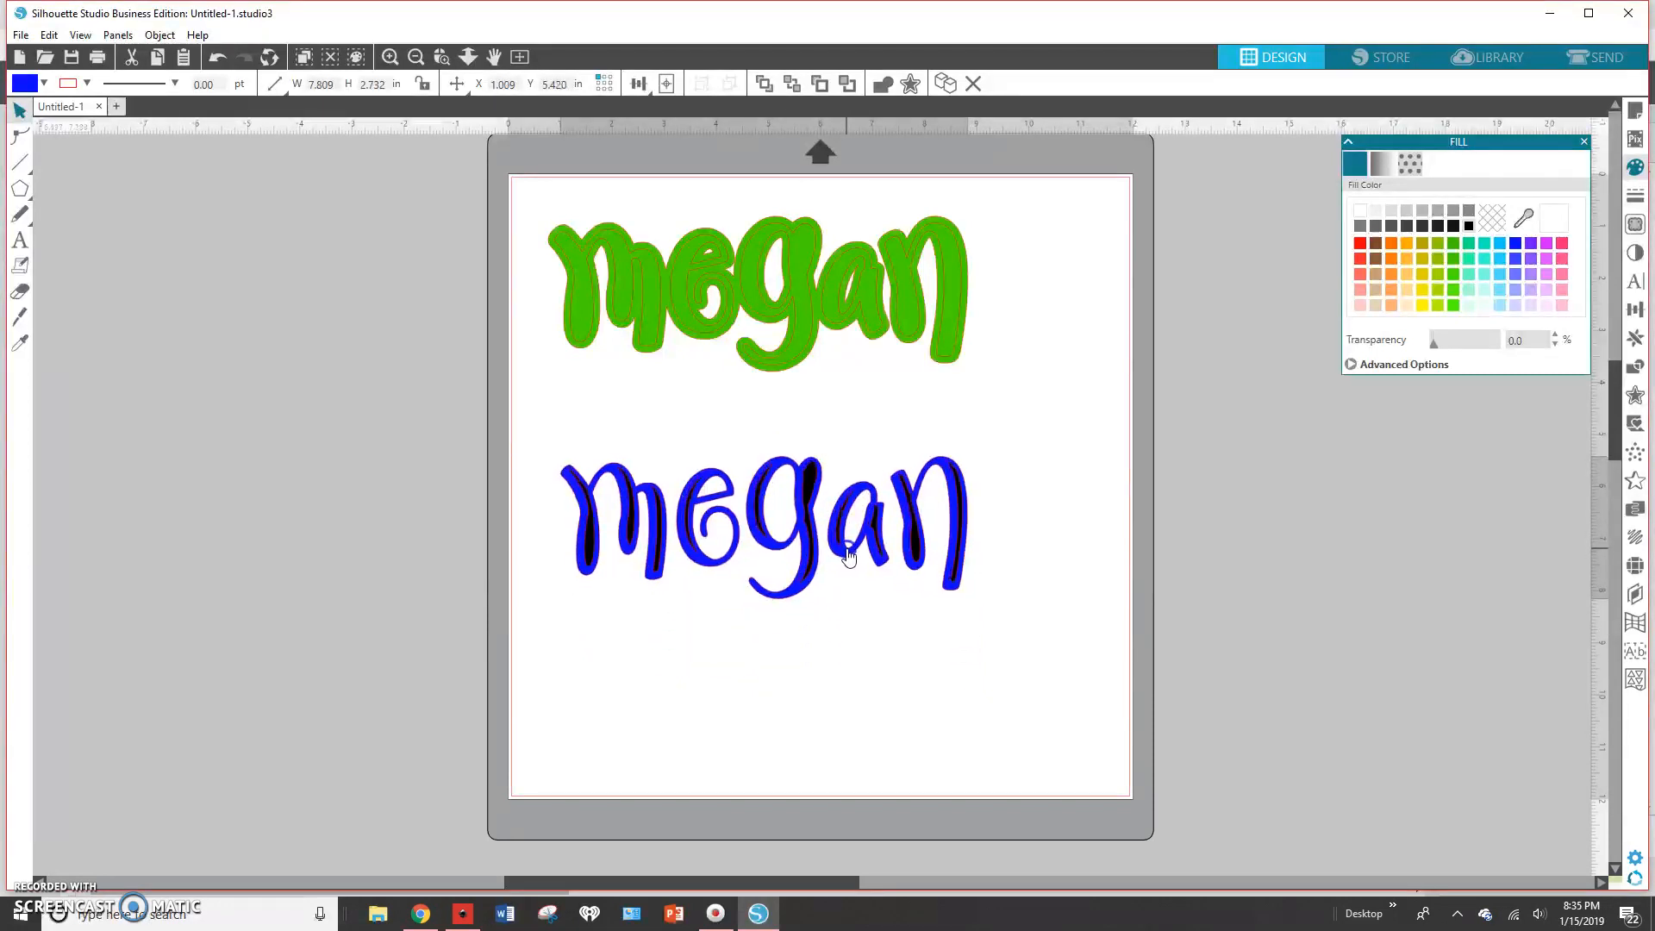
pyautogui.click(927, 559)
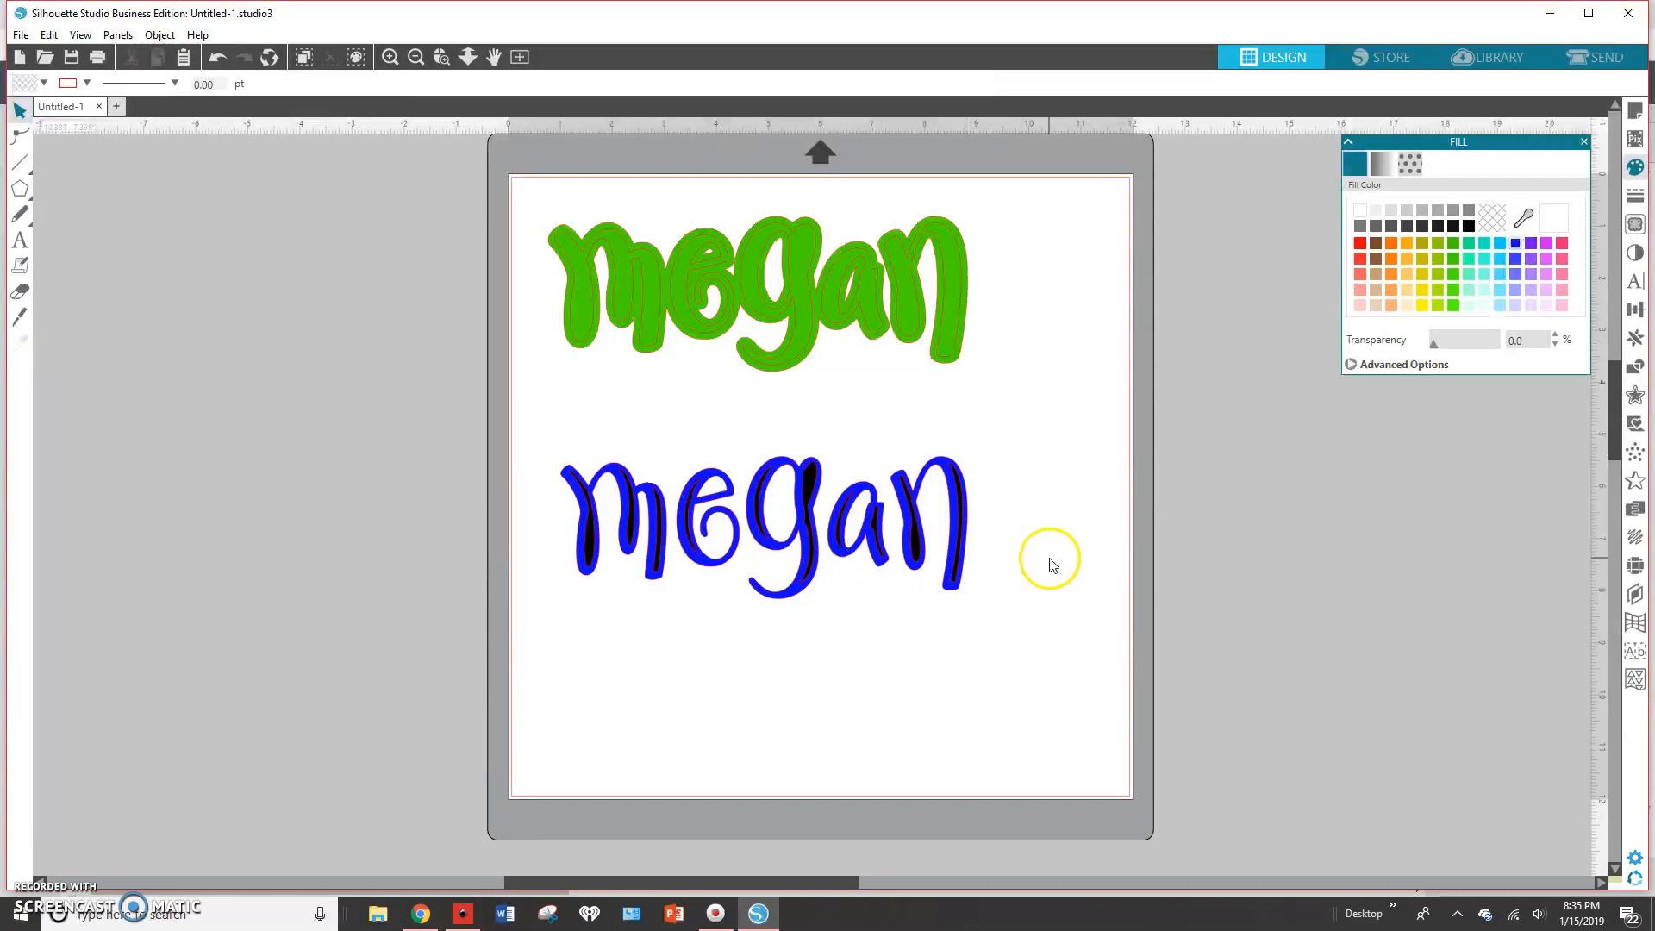
# Set the line color of the blue name and its black internal offset pieces to none.
pyautogui.click(965, 517)
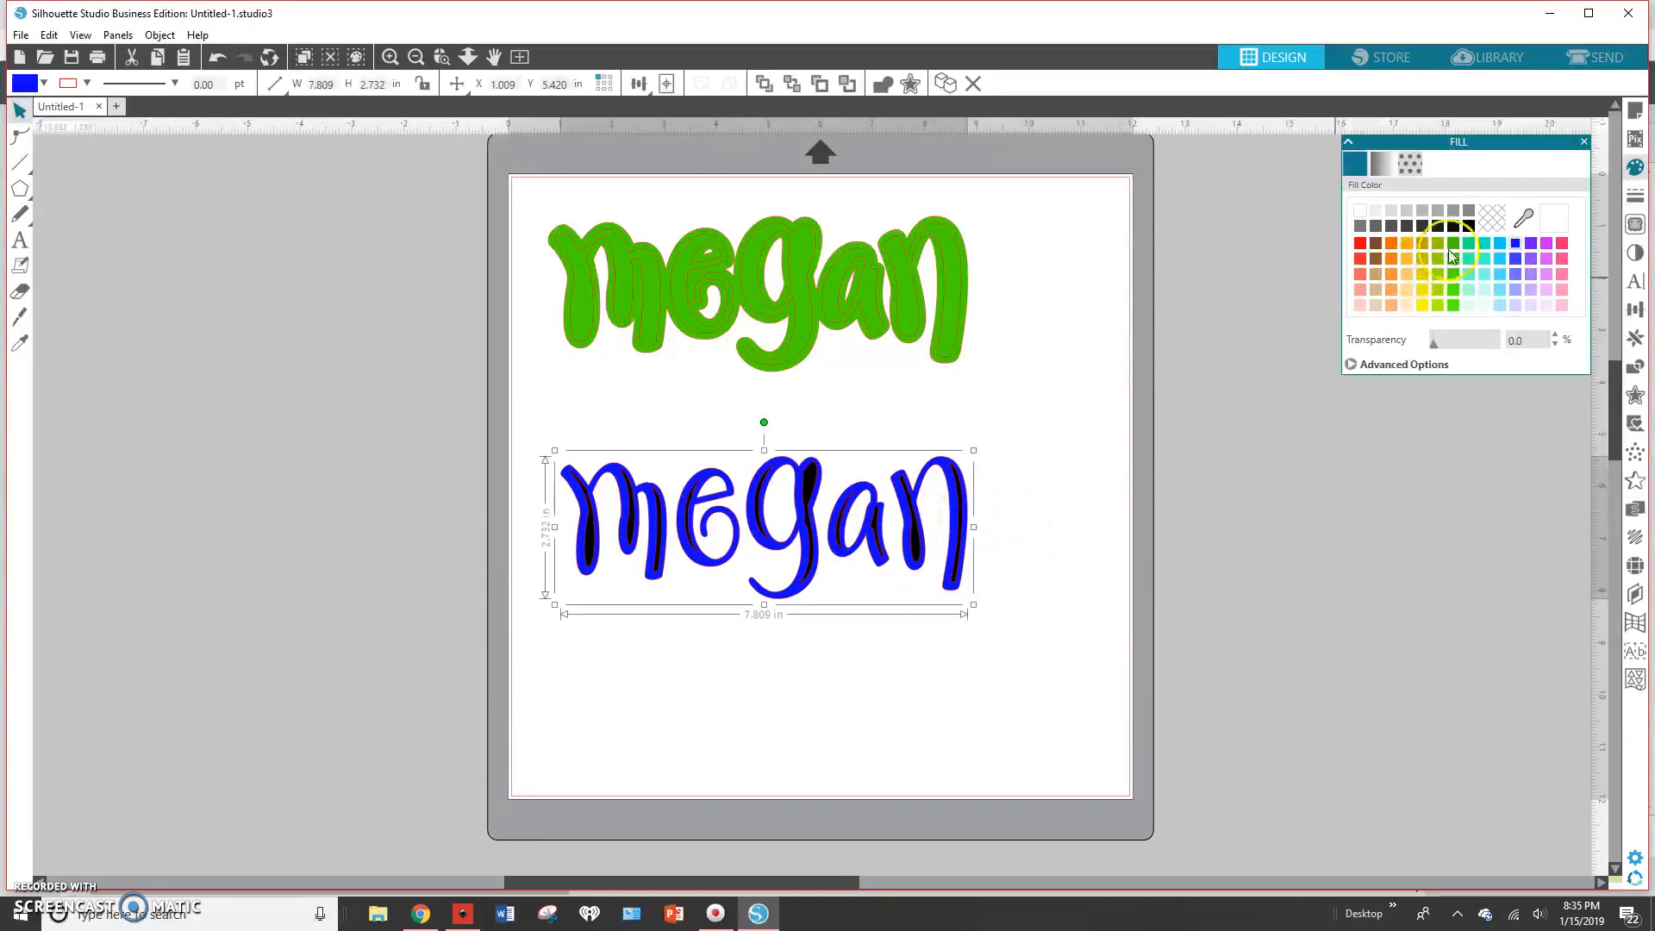
pyautogui.click(1635, 195)
pyautogui.click(1384, 164)
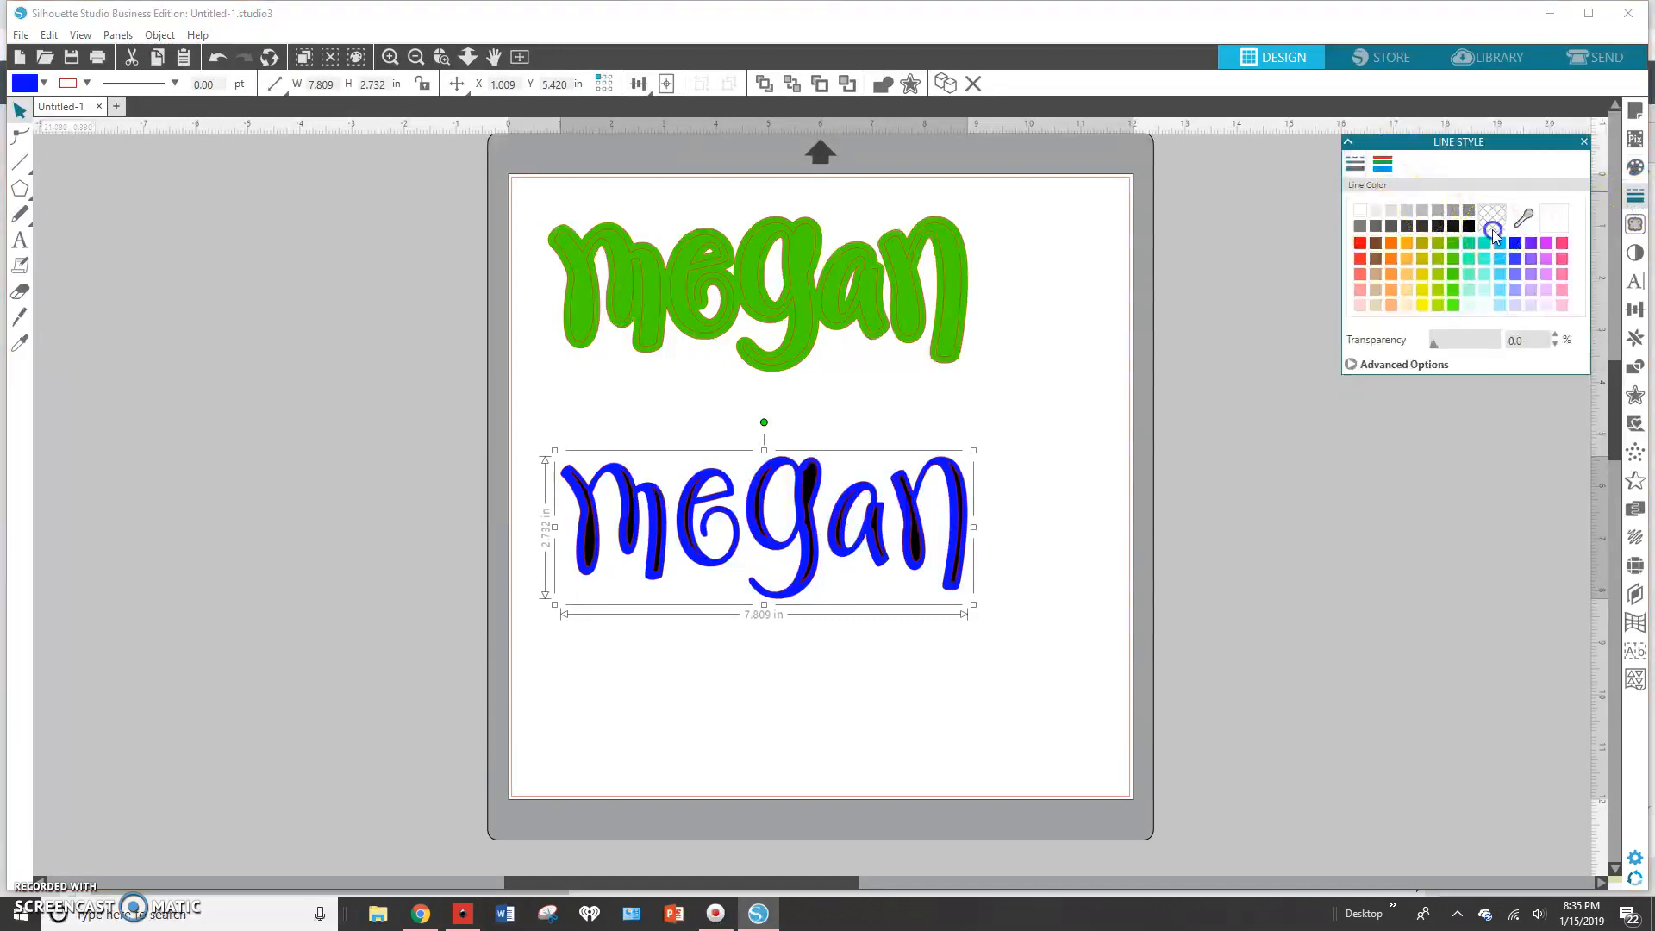
pyautogui.click(956, 543)
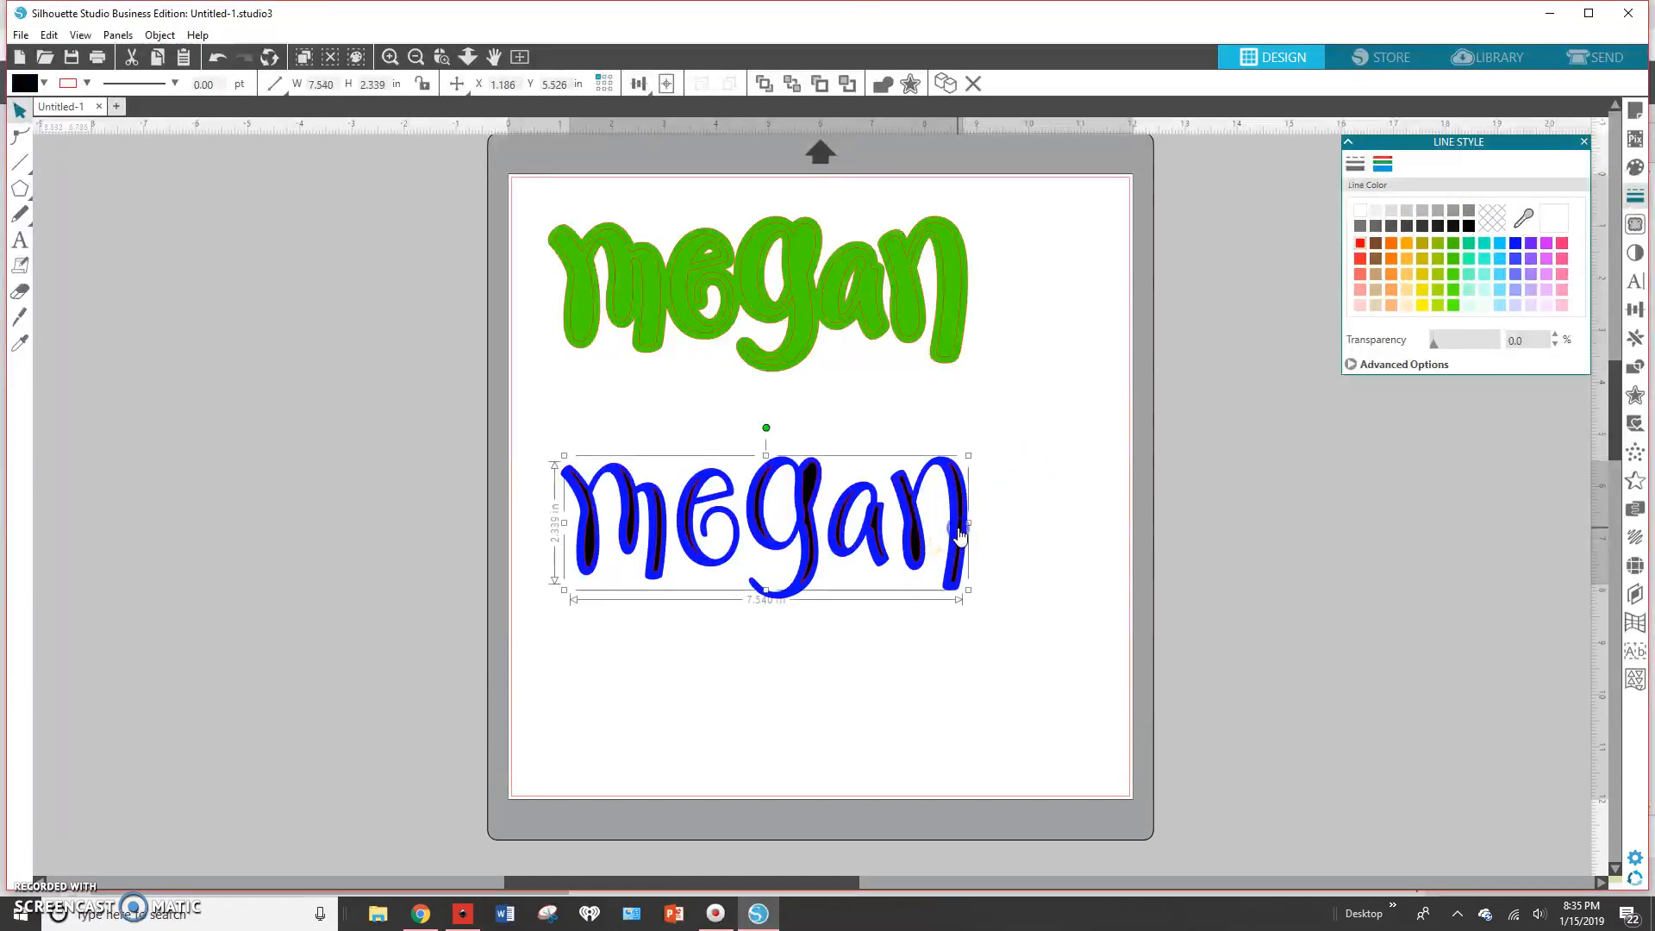
pyautogui.click(1490, 222)
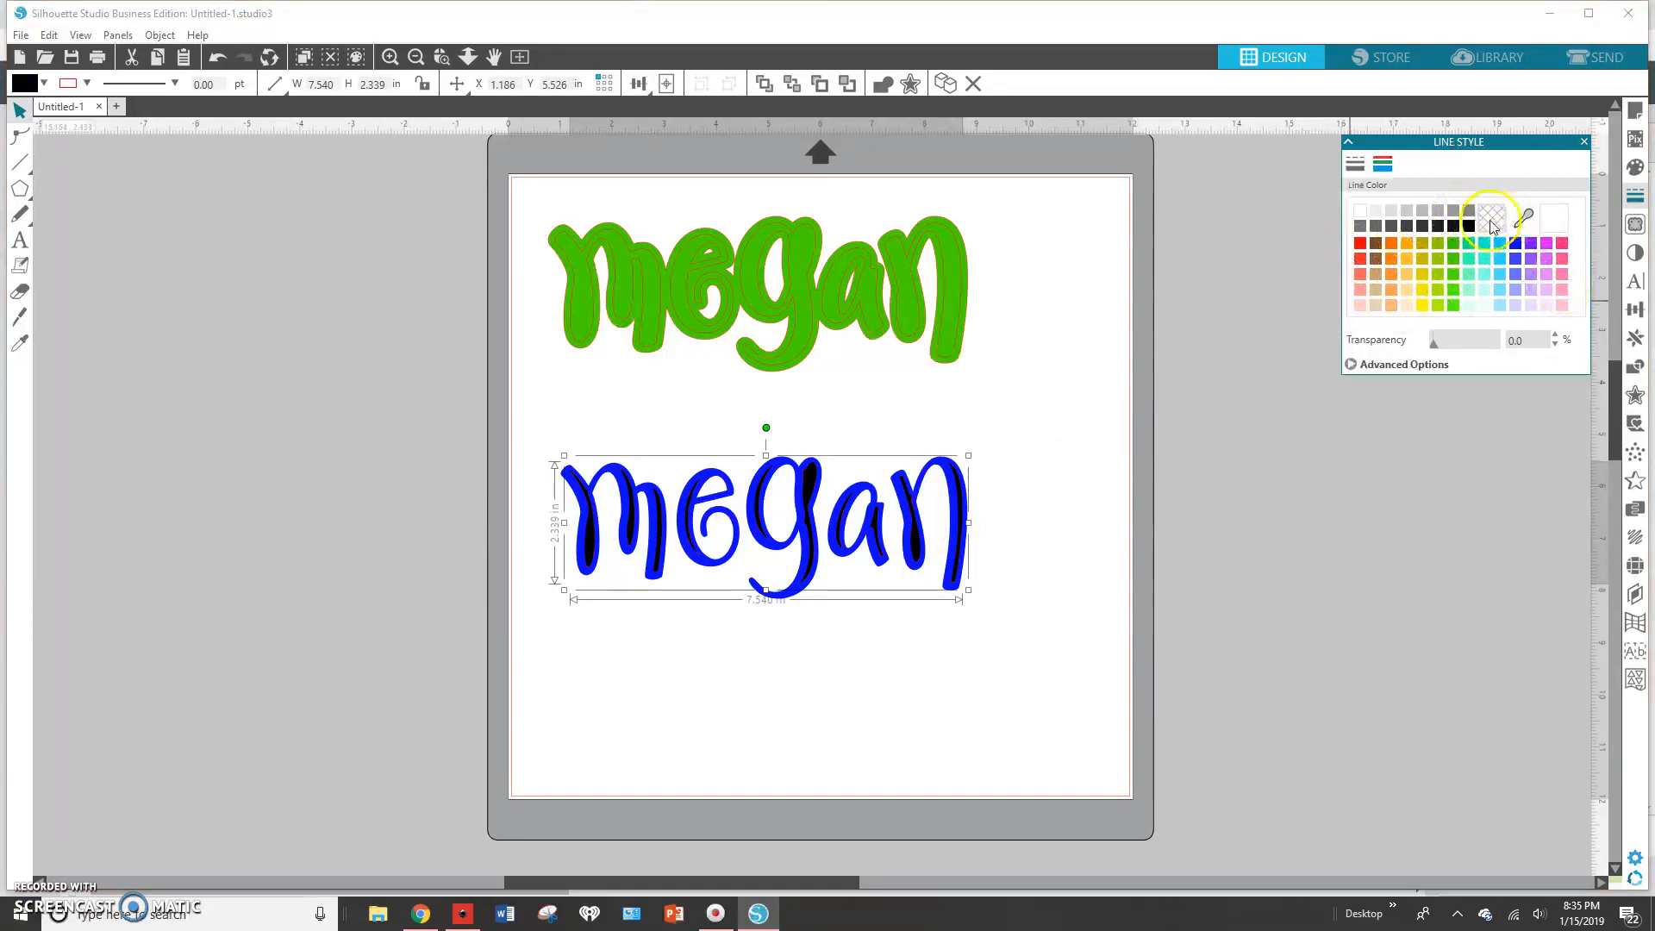
pyautogui.click(1468, 228)
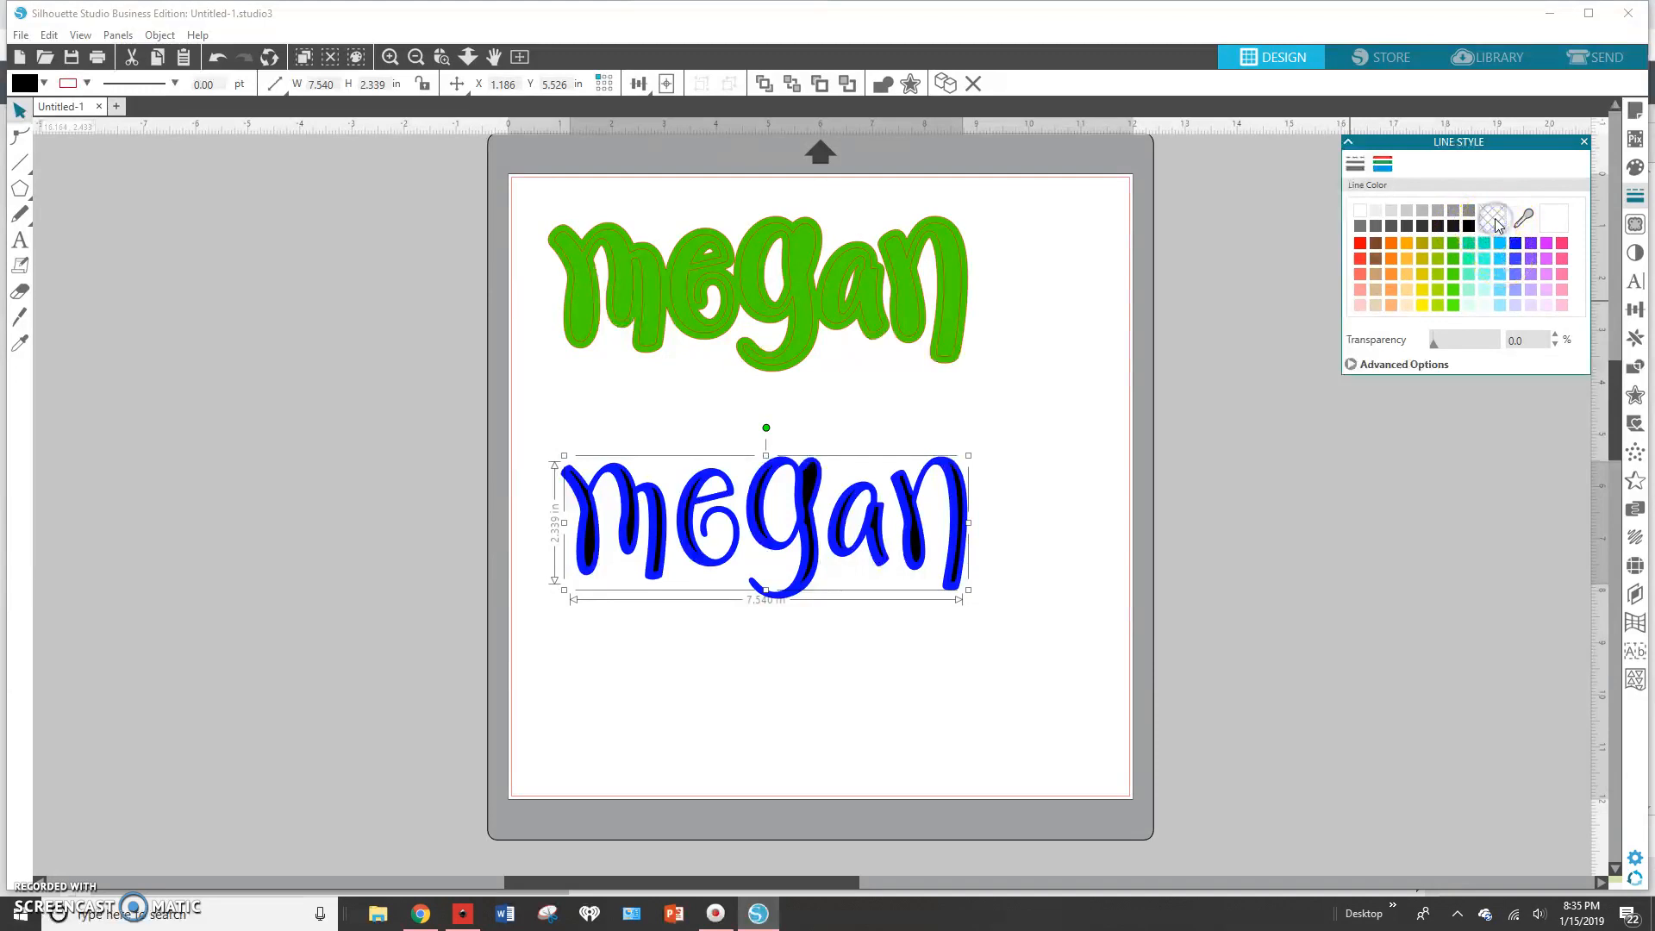
# Set both the line color and the fill of the upper name inside the green outline to black, and deselect it.
pyautogui.click(939, 312)
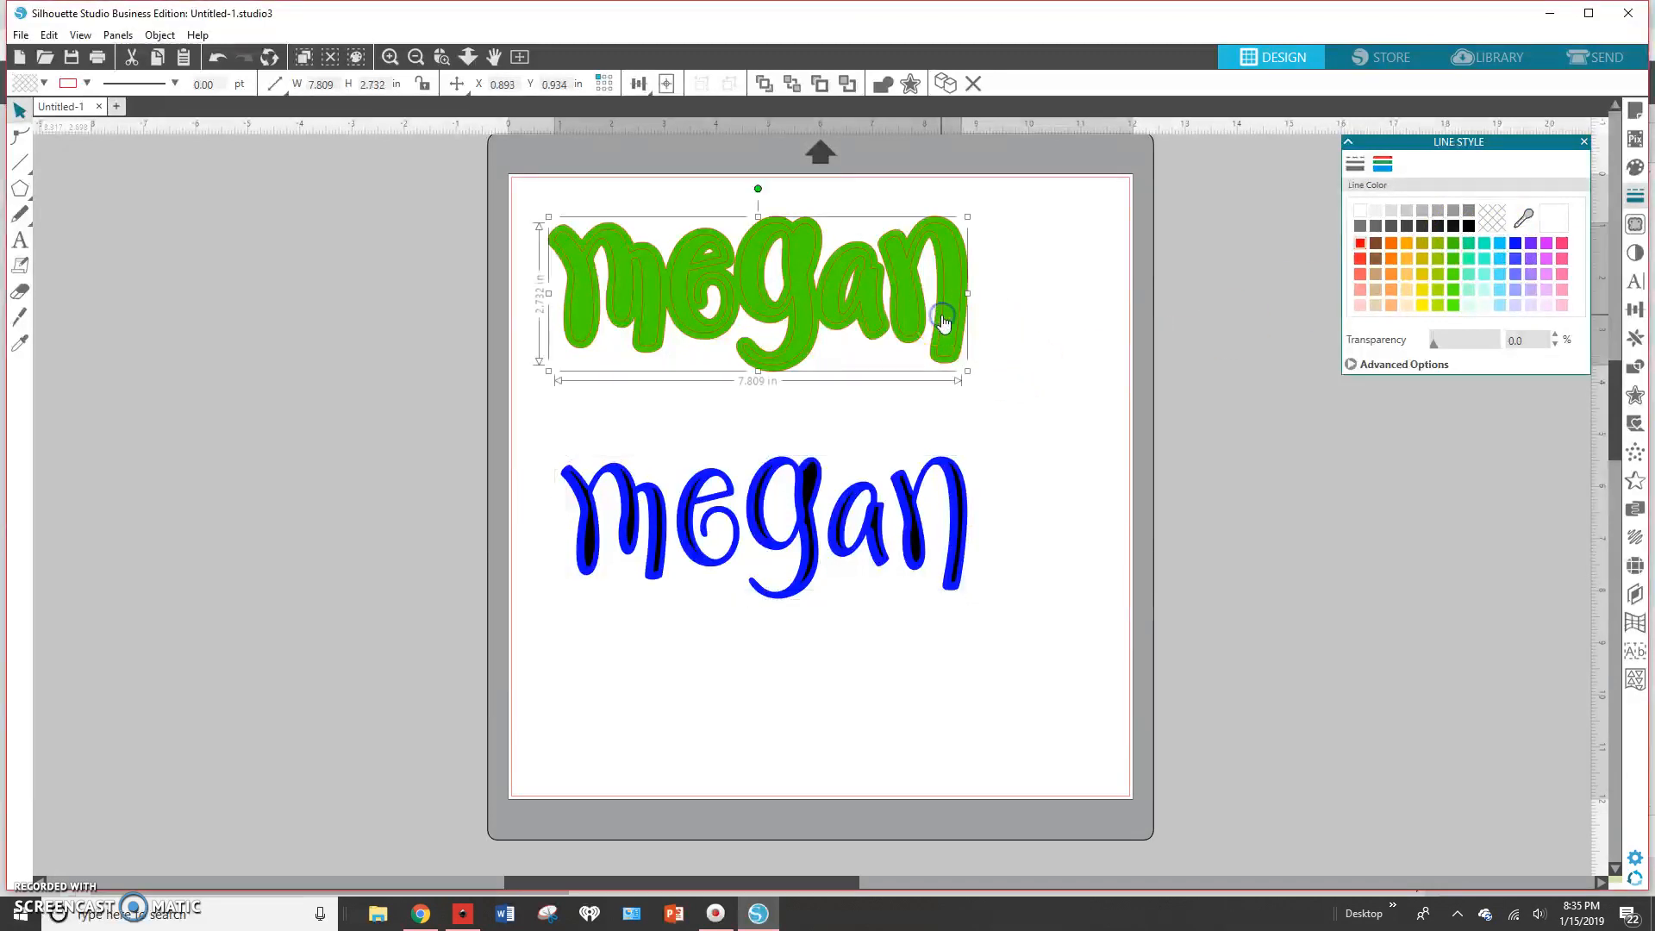
pyautogui.click(1468, 226)
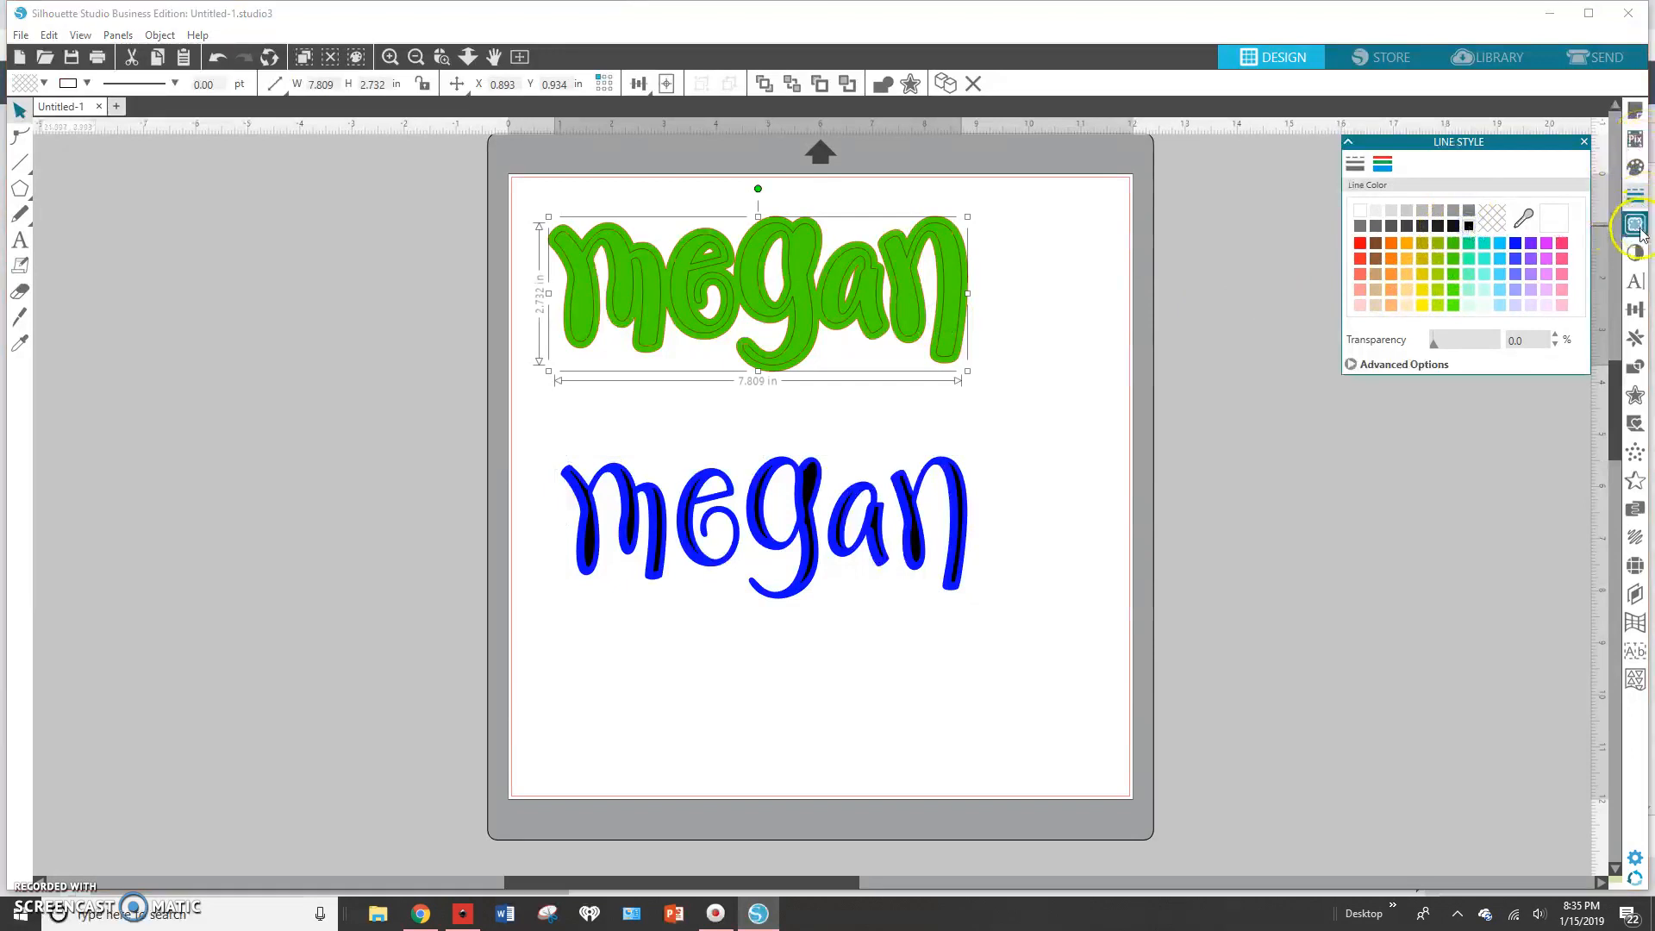
pyautogui.click(1635, 166)
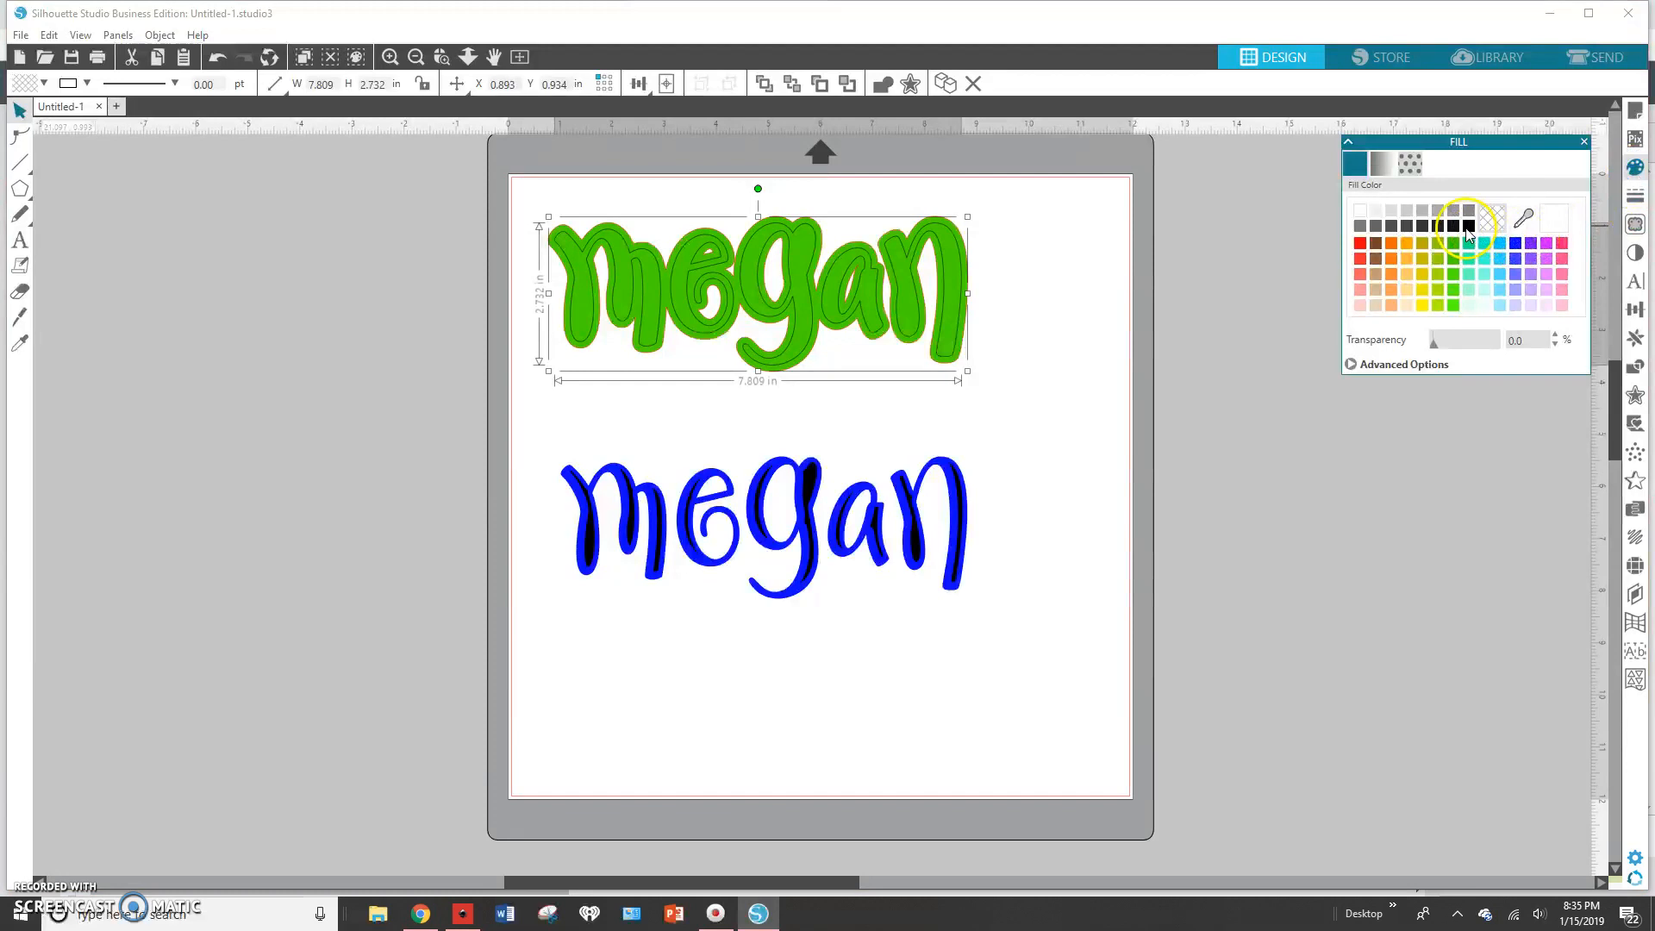
pyautogui.click(1468, 225)
pyautogui.click(993, 401)
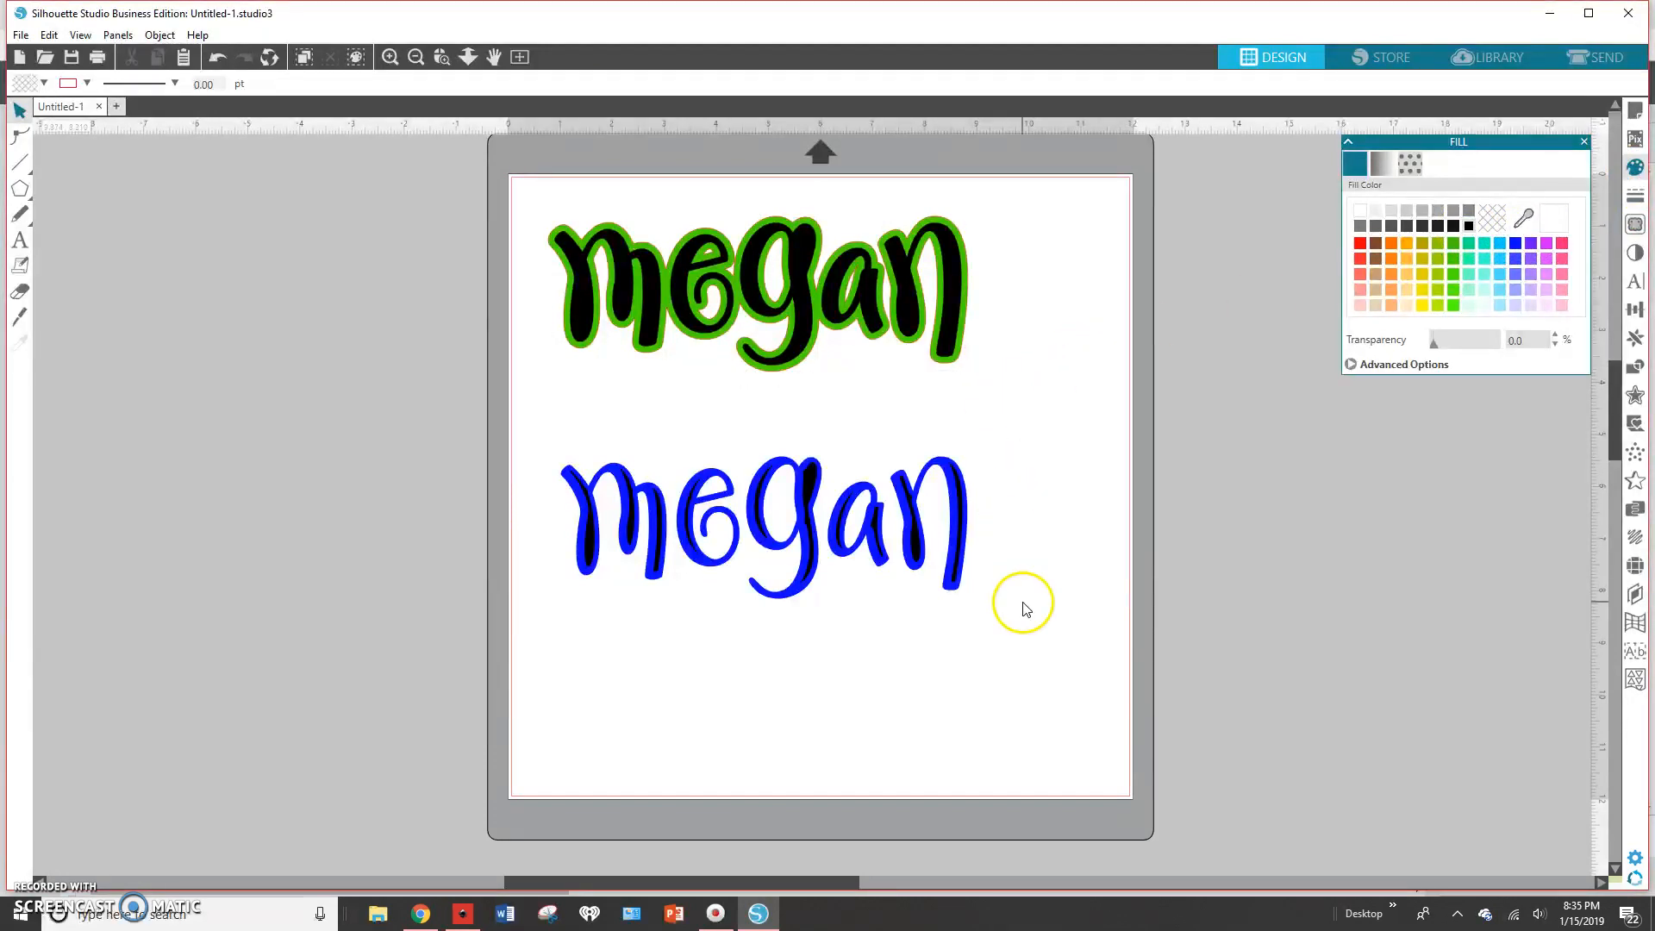
# Select the blue name together with its black internal offset pieces and move them off the page beside the green-outlined name.
pyautogui.moveTo(916, 548)
pyautogui.mouseDown()
pyautogui.moveTo(916, 647)
pyautogui.moveTo(919, 553)
pyautogui.mouseUp()
pyautogui.click(919, 549)
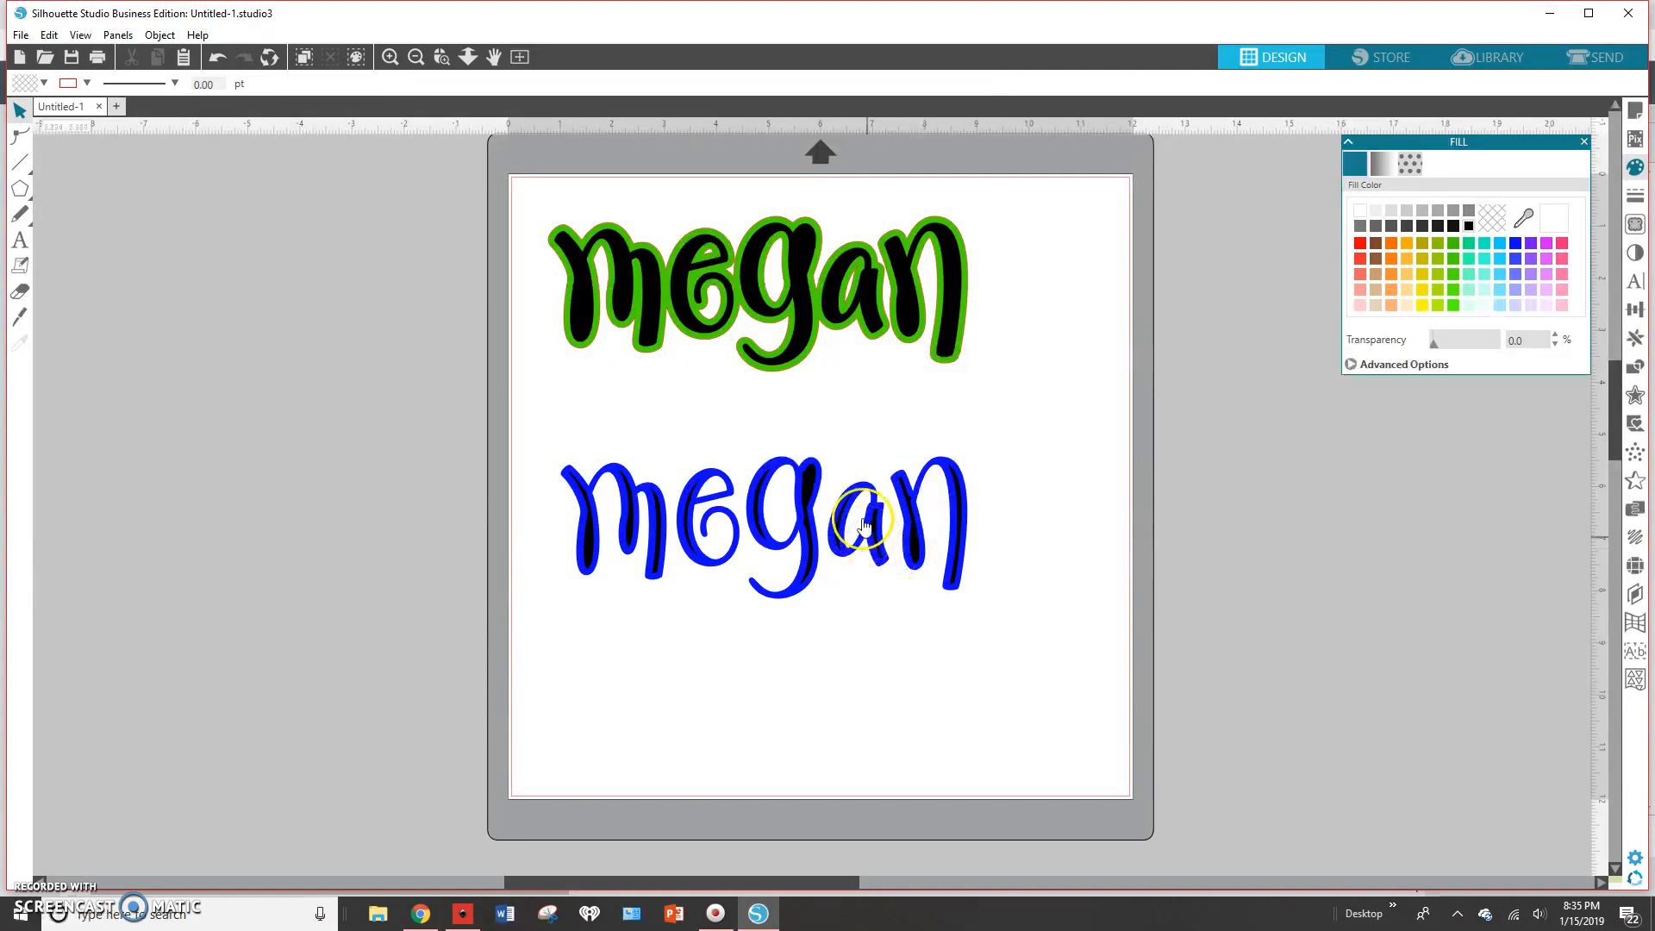
pyautogui.moveTo(543, 420); pyautogui.dragTo(657, 476)
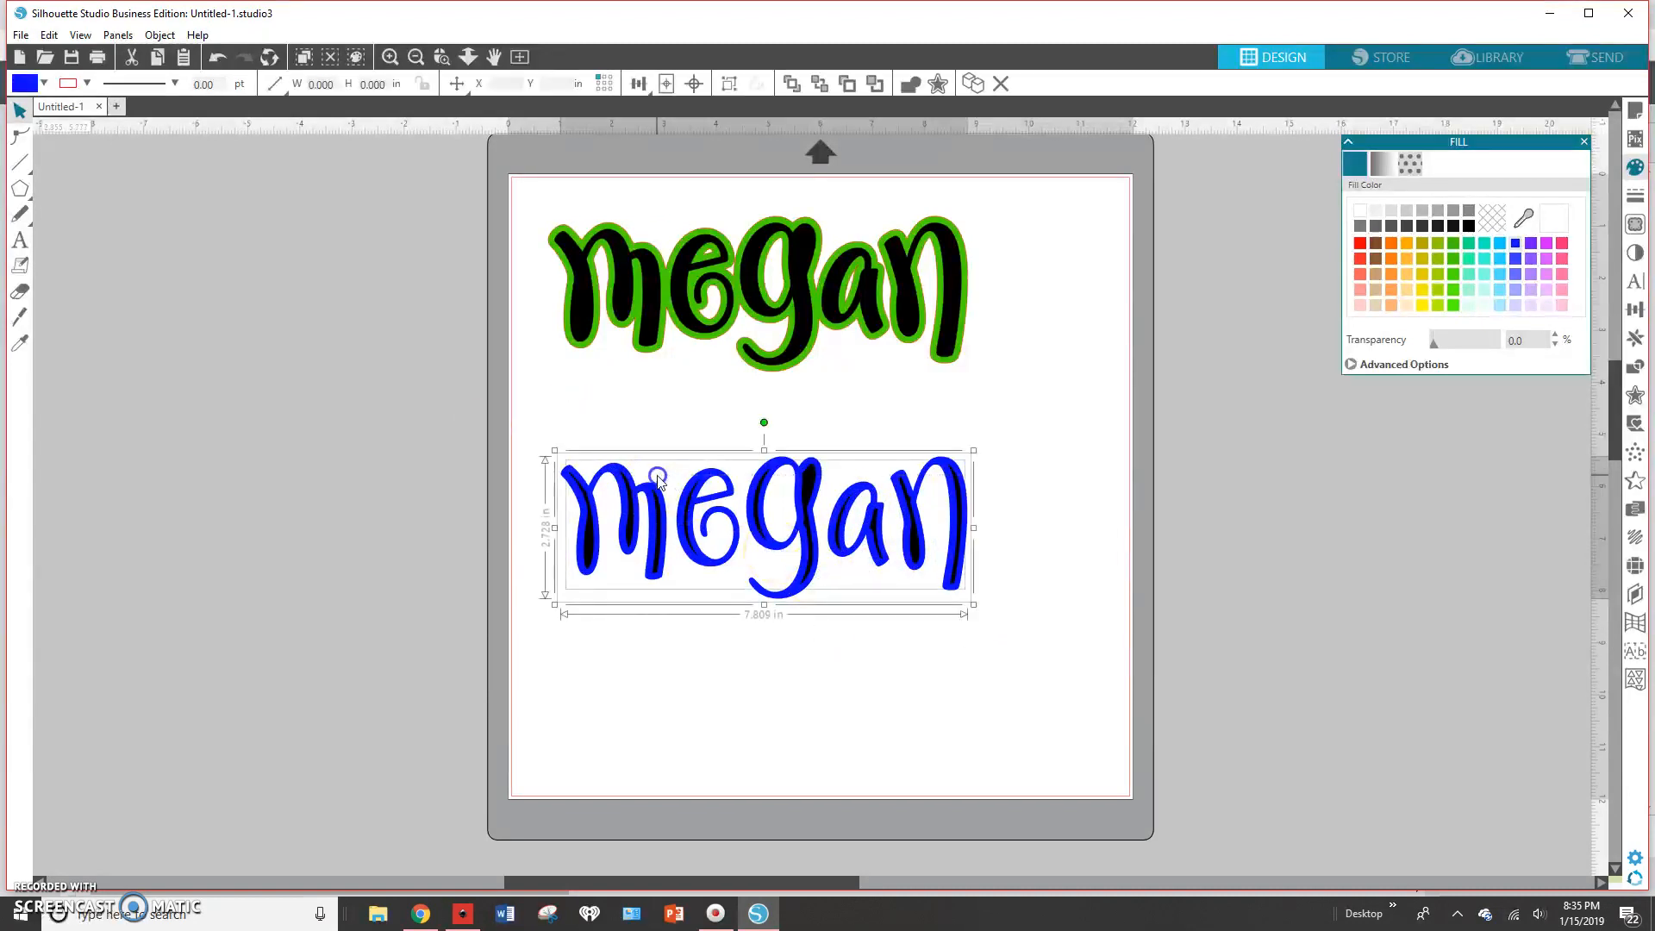
pyautogui.moveTo(721, 528); pyautogui.dragTo(616, 473)
pyautogui.moveTo(538, 409); pyautogui.dragTo(1060, 715)
pyautogui.moveTo(948, 561); pyautogui.dragTo(336, 281)
pyautogui.click(361, 431)
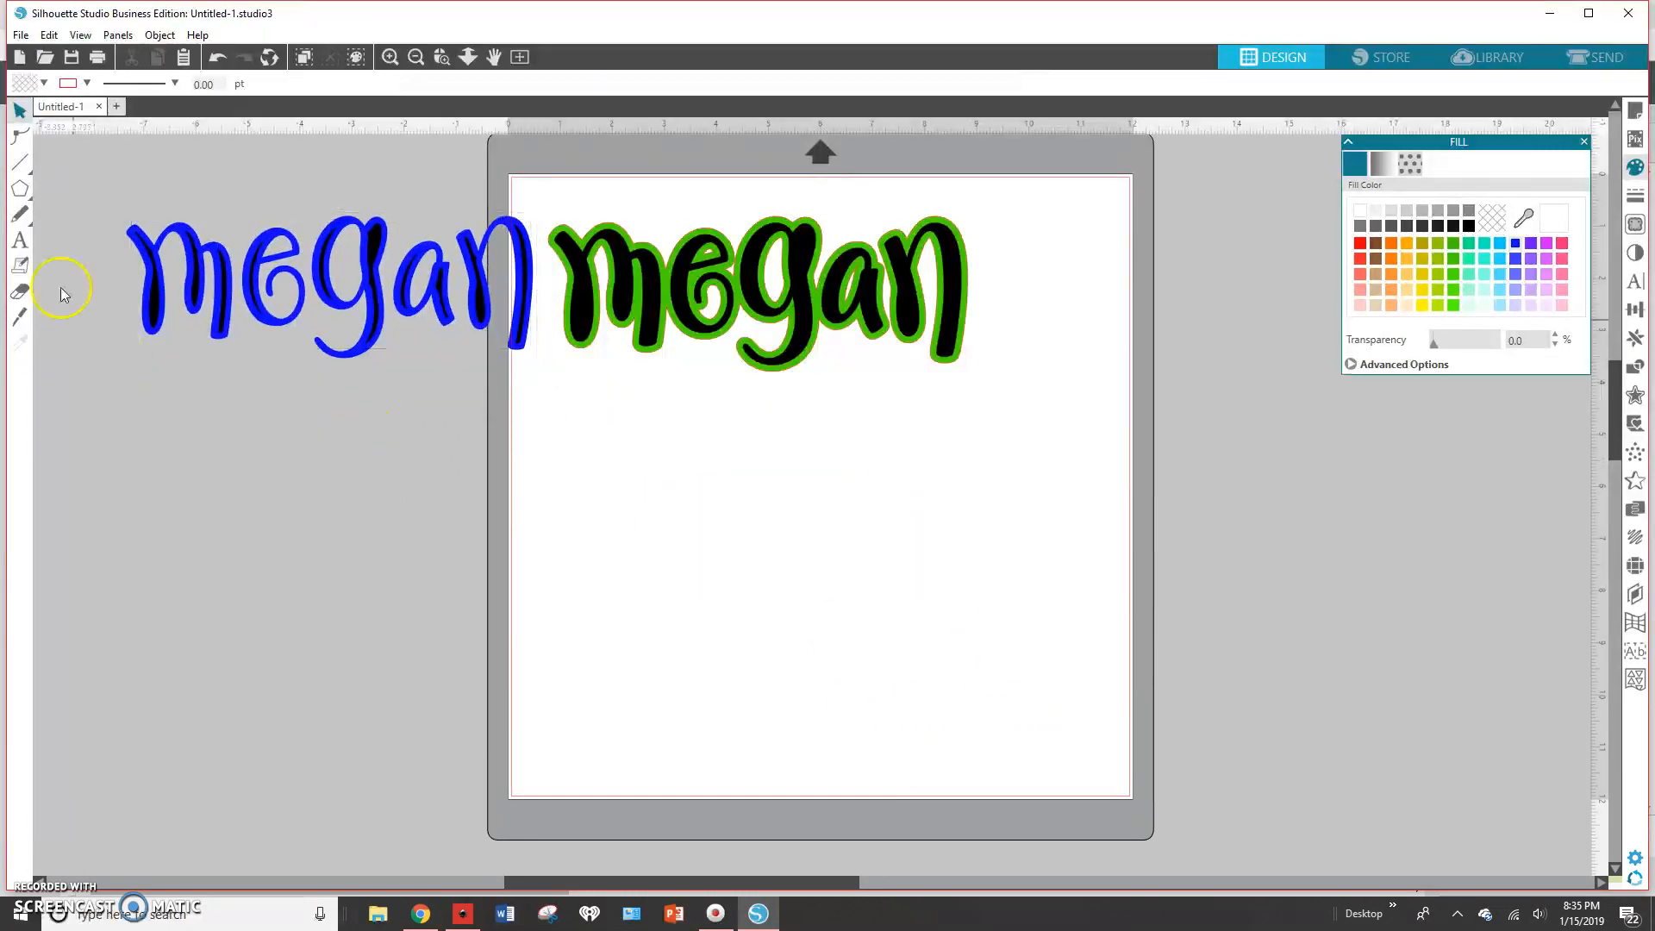
# Draw a pentagon about 2.59 by 2.52 in below the names and move it fully onto the page.
pyautogui.click(19, 190)
pyautogui.click(122, 189)
pyautogui.moveTo(556, 551); pyautogui.dragTo(598, 597)
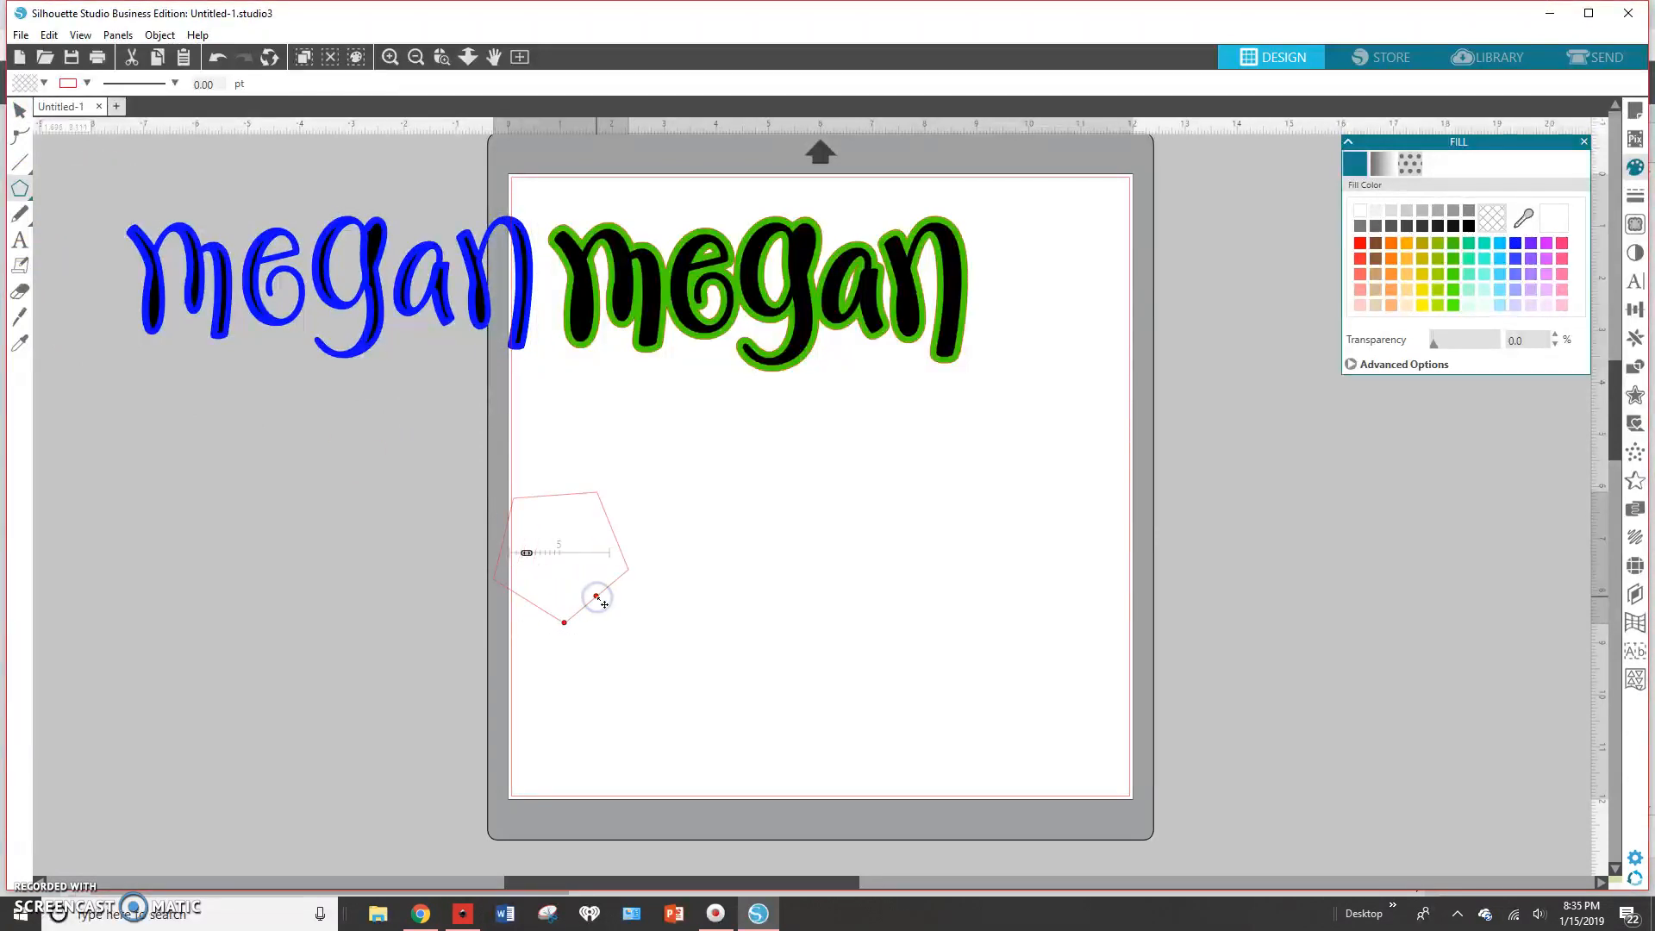
pyautogui.click(19, 110)
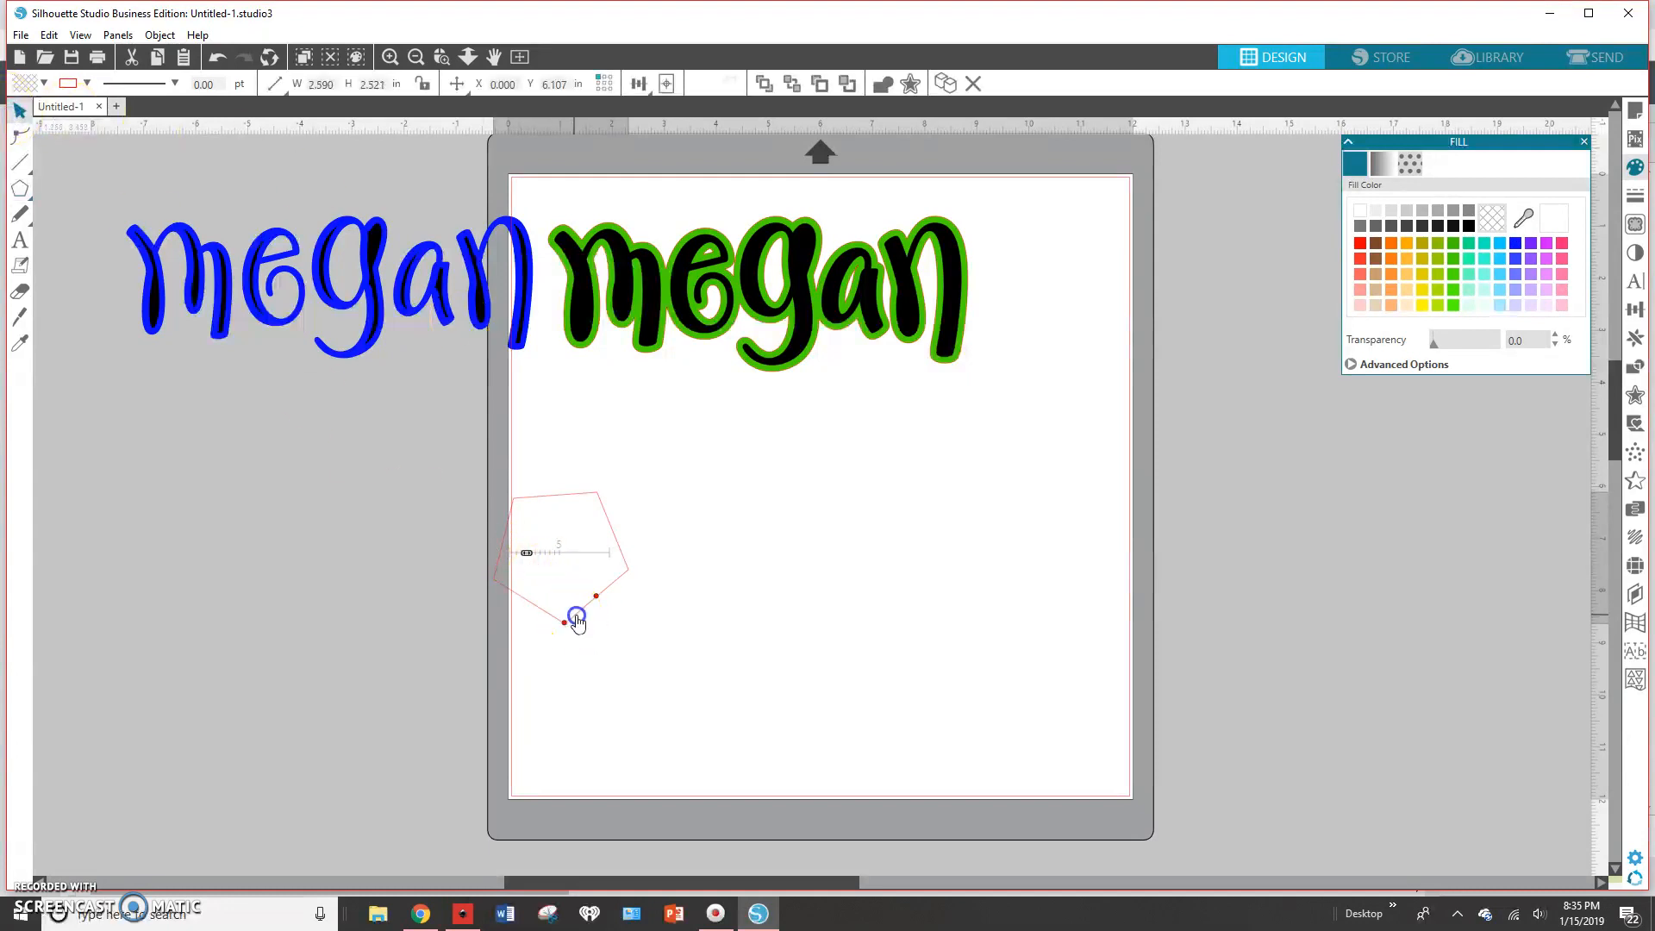
pyautogui.moveTo(572, 617); pyautogui.dragTo(702, 629)
# Convert the pentagon to a path and reselect it.
pyautogui.rightClick(702, 628)
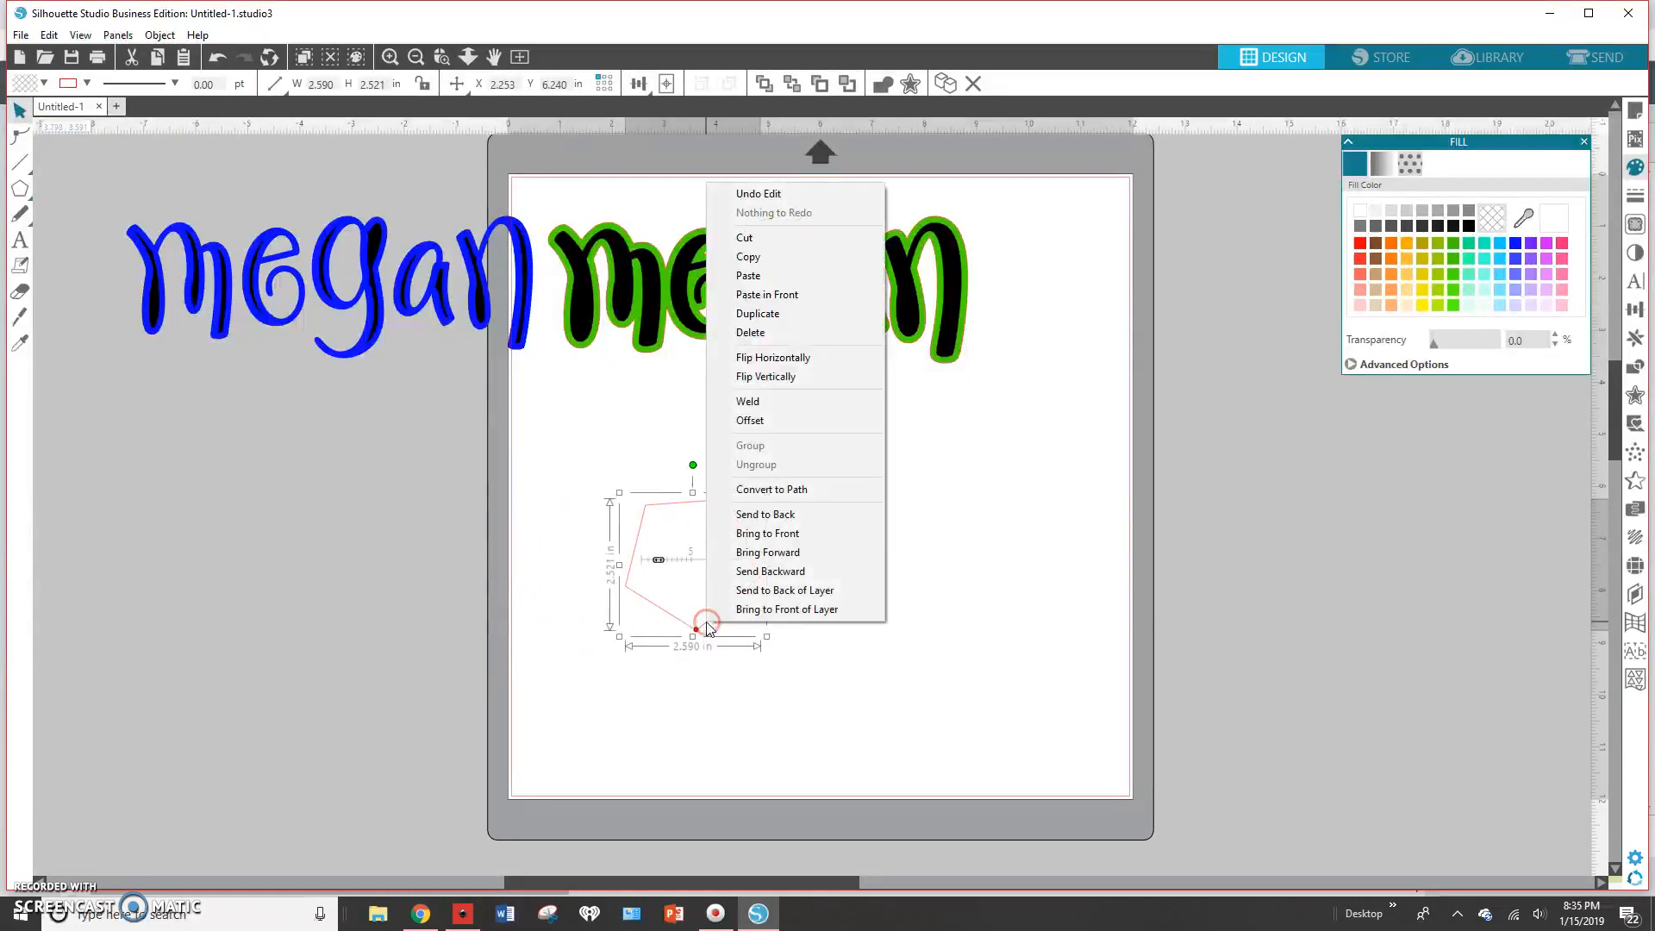
pyautogui.click(819, 489)
pyautogui.click(833, 515)
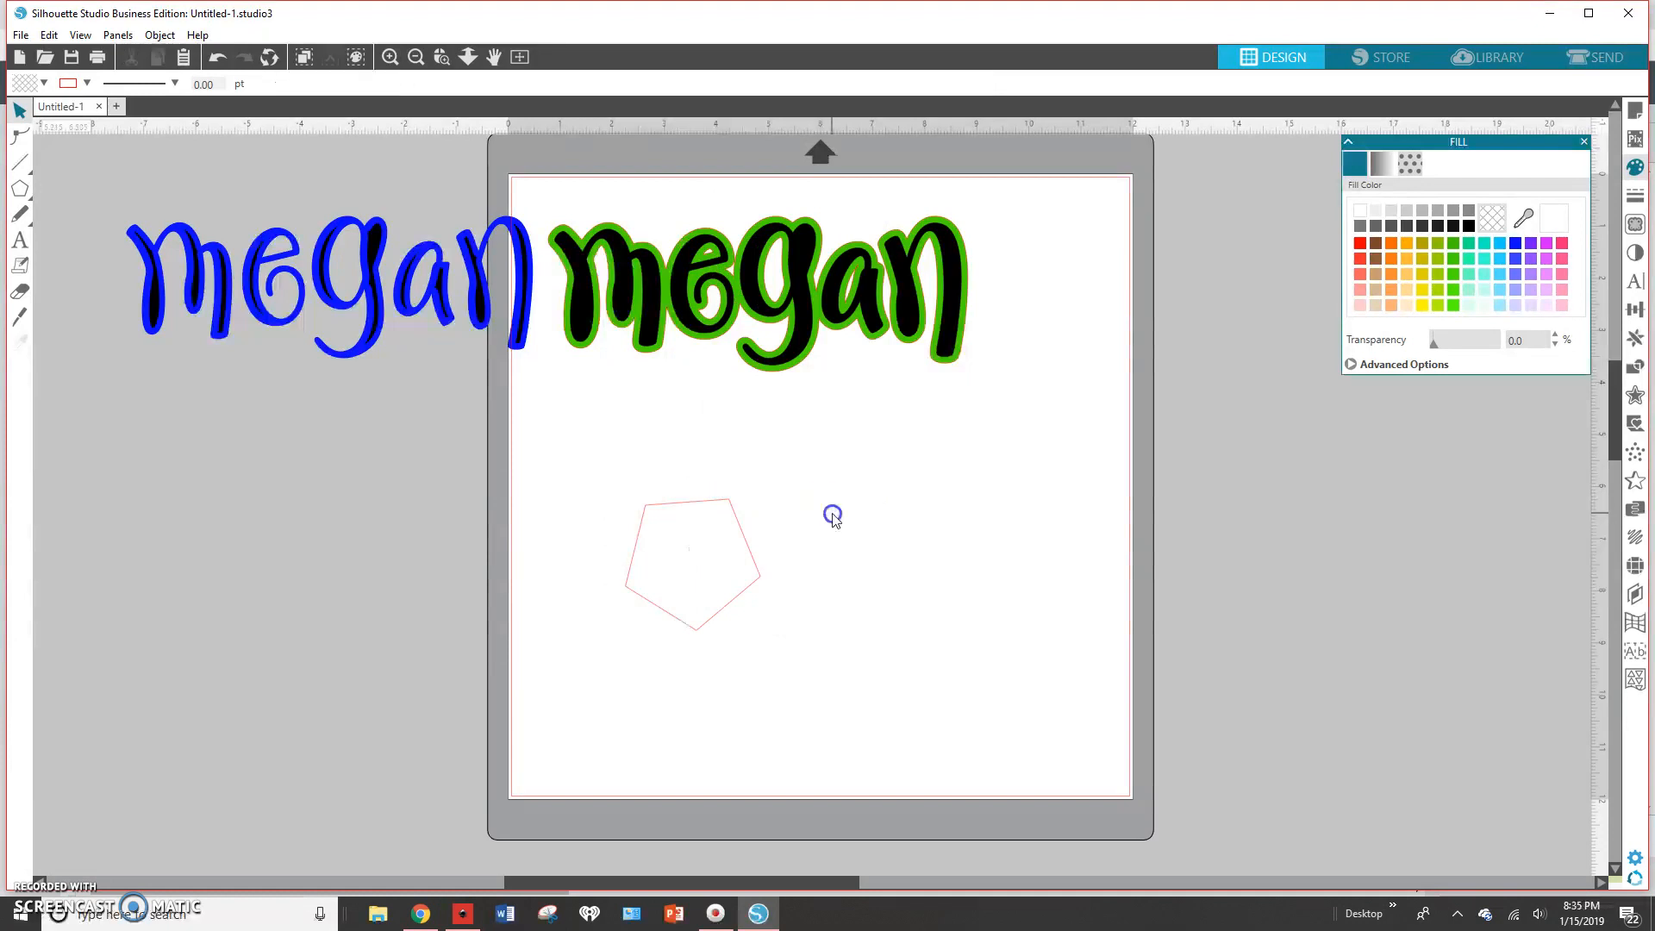
pyautogui.click(742, 528)
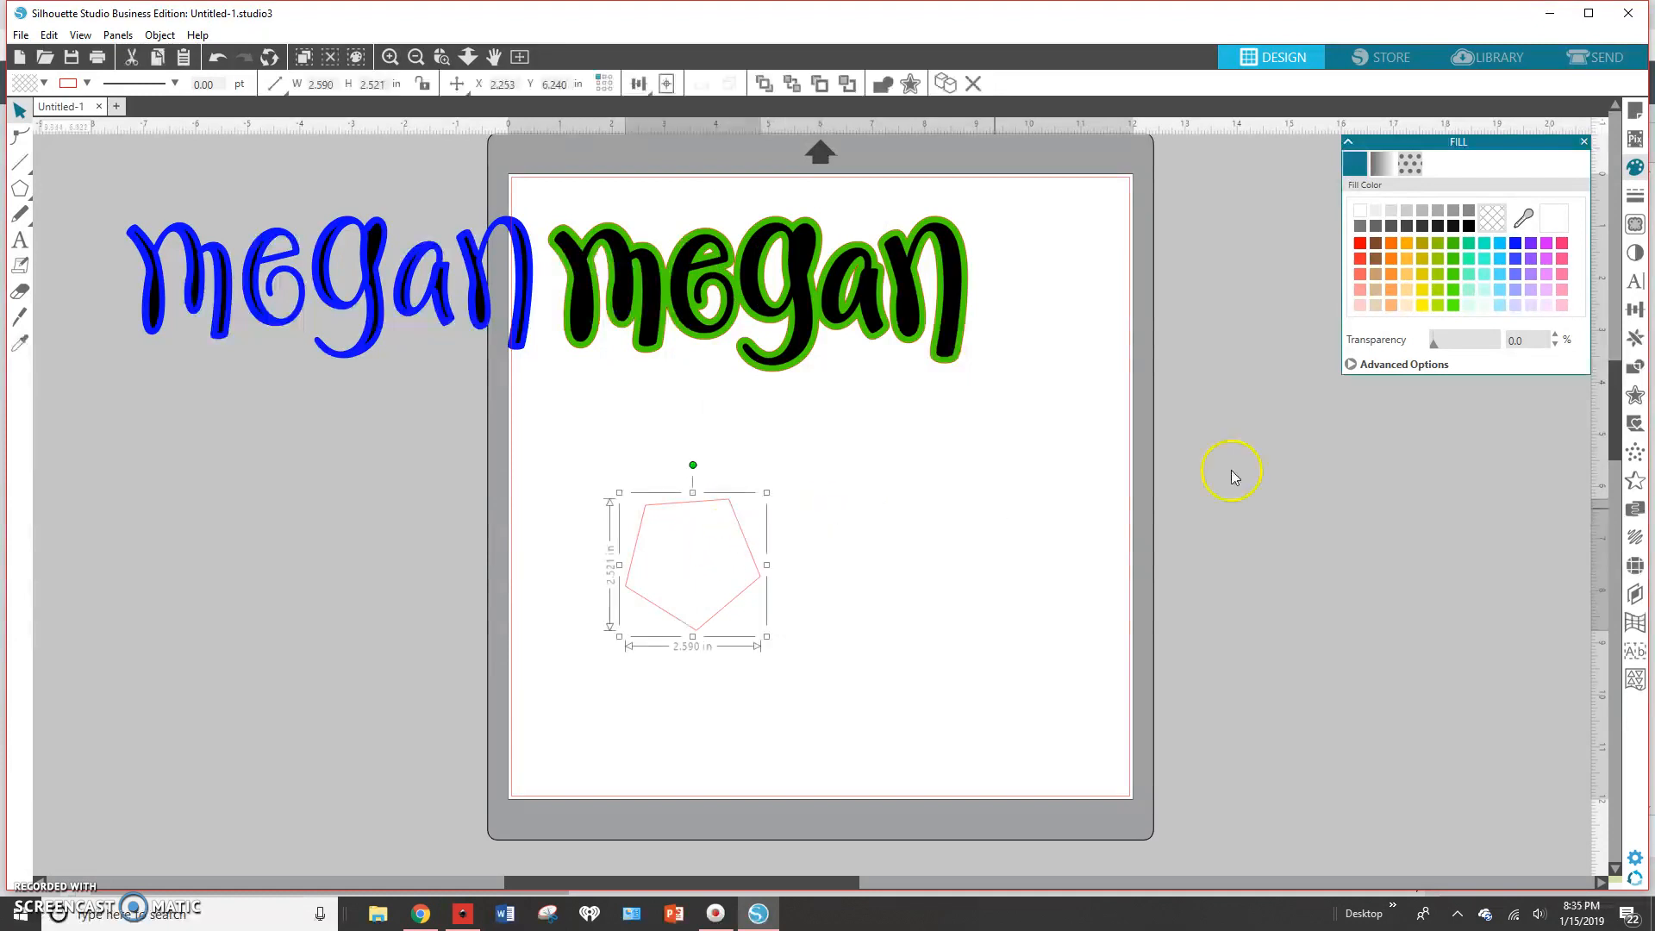
# Apply an outward offset of about 0.435 in with rounded corners to the pentagon and move the offset shape beside it.
pyautogui.click(1634, 394)
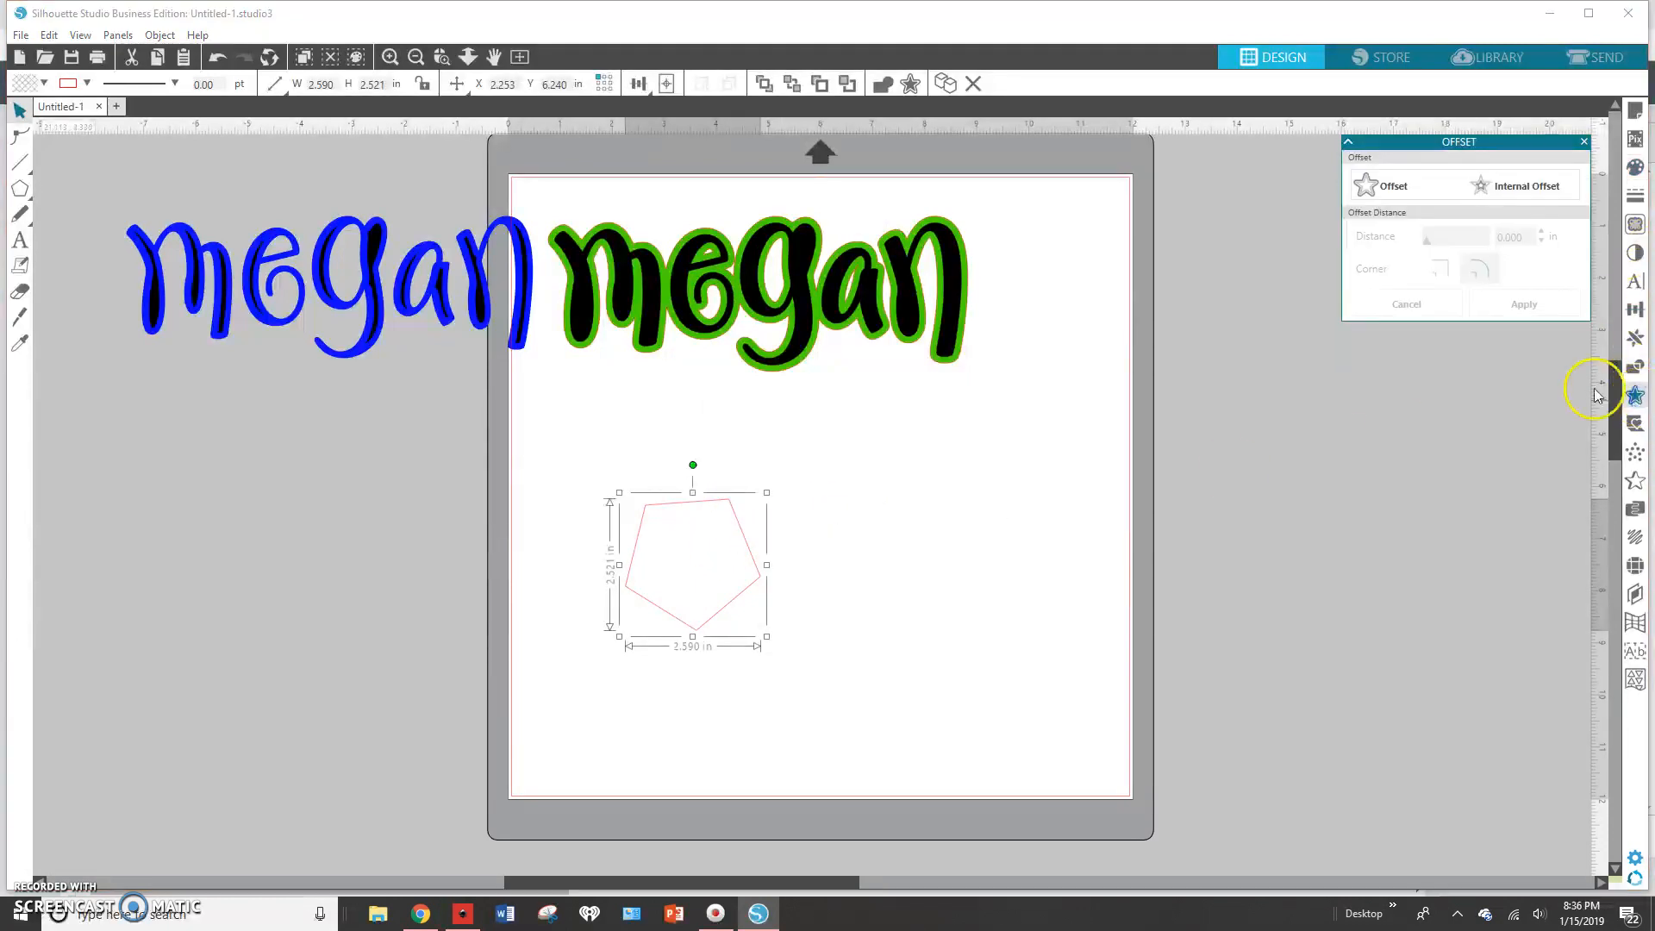
pyautogui.click(1377, 190)
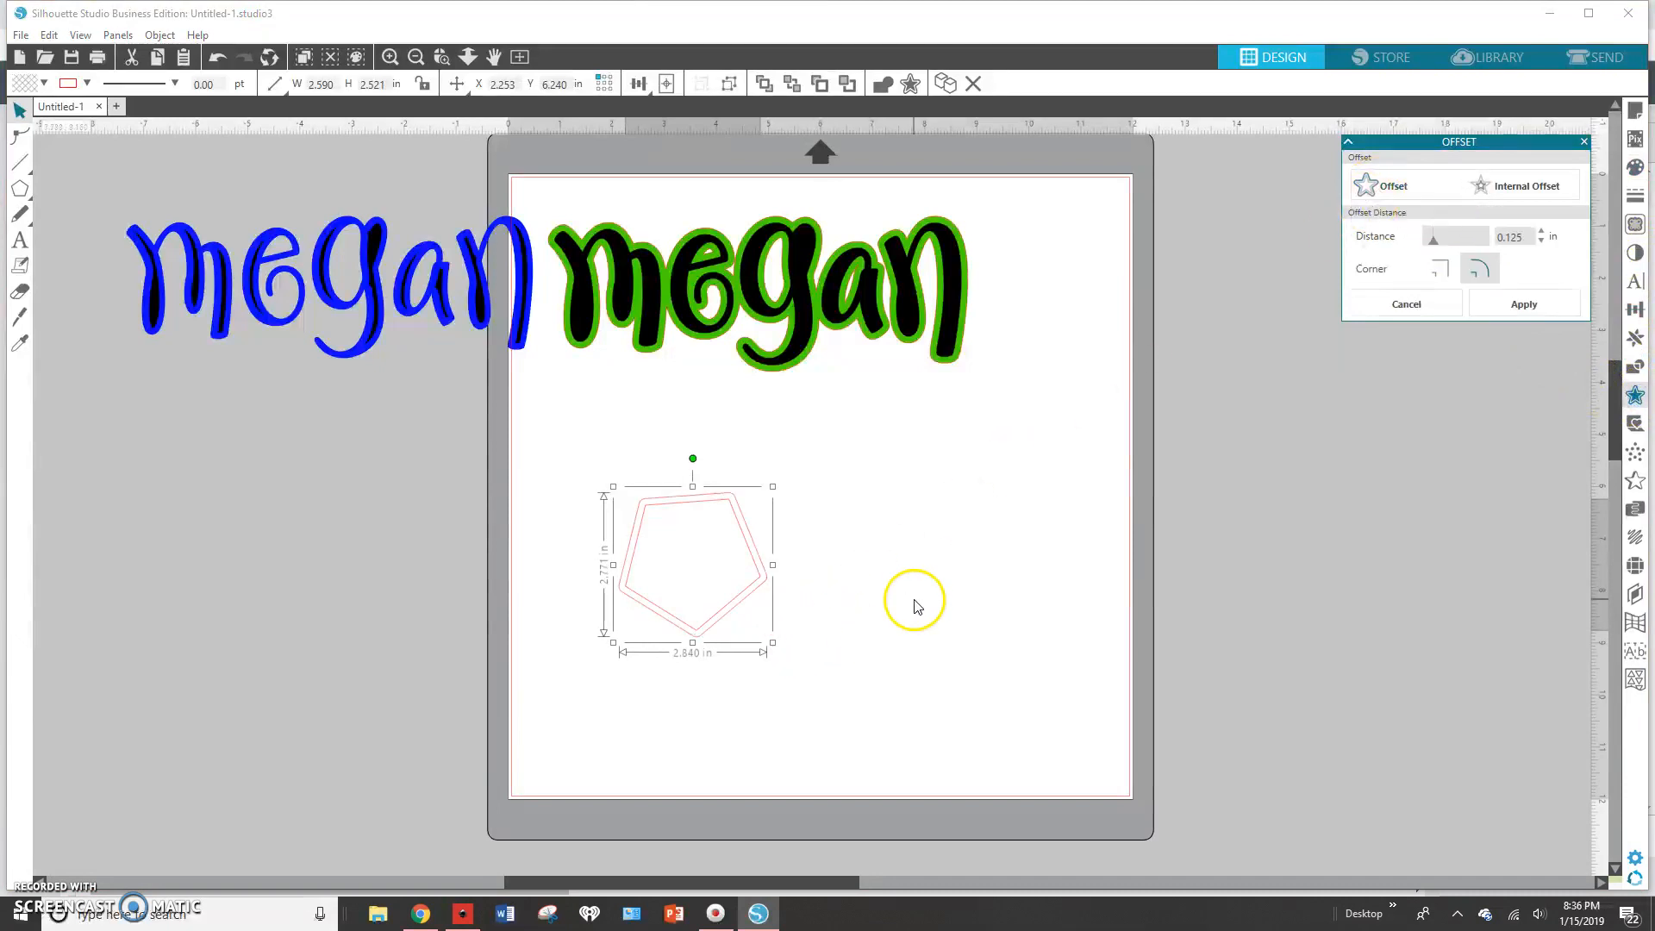
pyautogui.moveTo(1469, 242)
pyautogui.mouseDown()
pyautogui.moveTo(1433, 241)
pyautogui.moveTo(1448, 240)
pyautogui.mouseUp()
pyautogui.click(1451, 270)
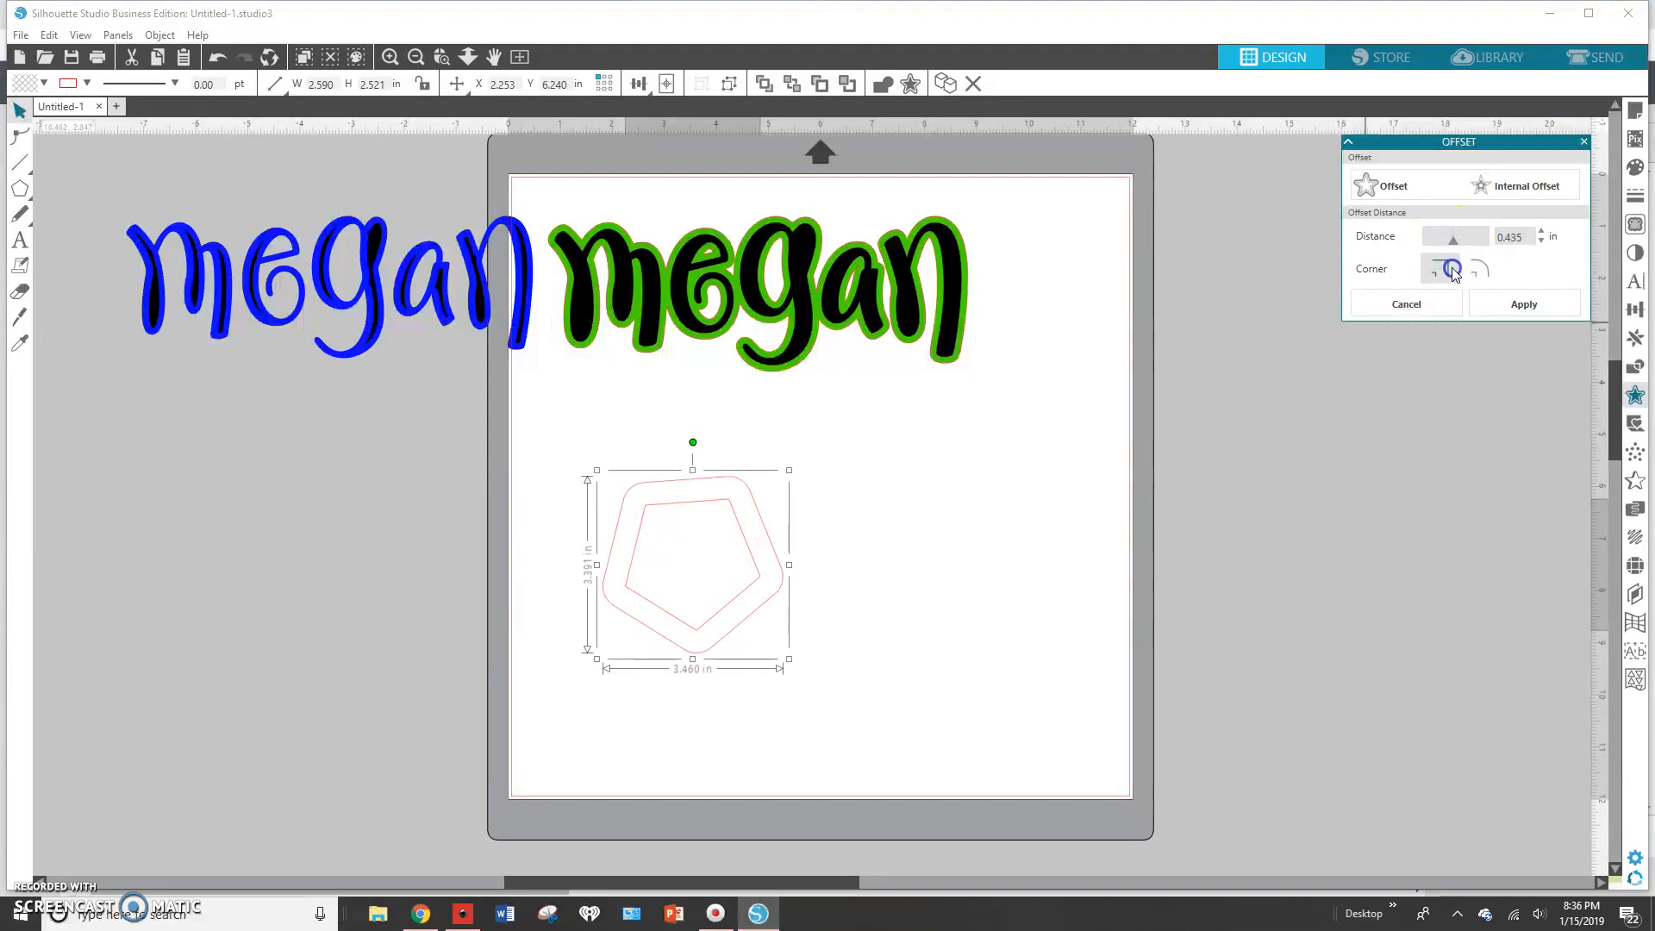
pyautogui.click(1470, 271)
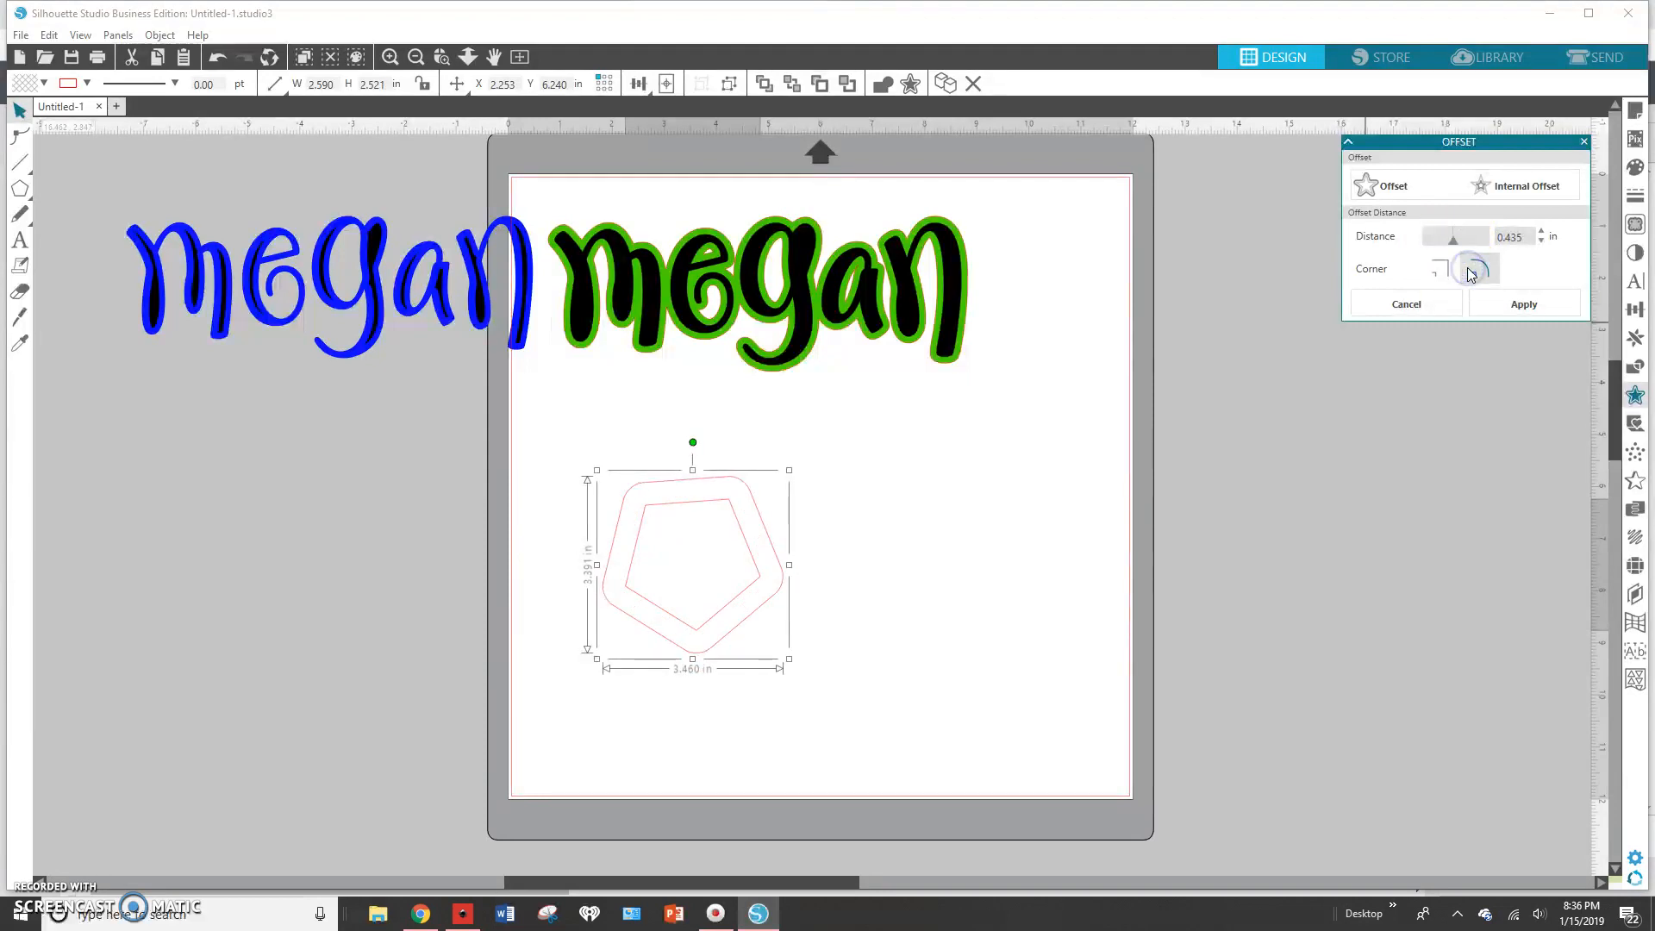
pyautogui.click(1512, 300)
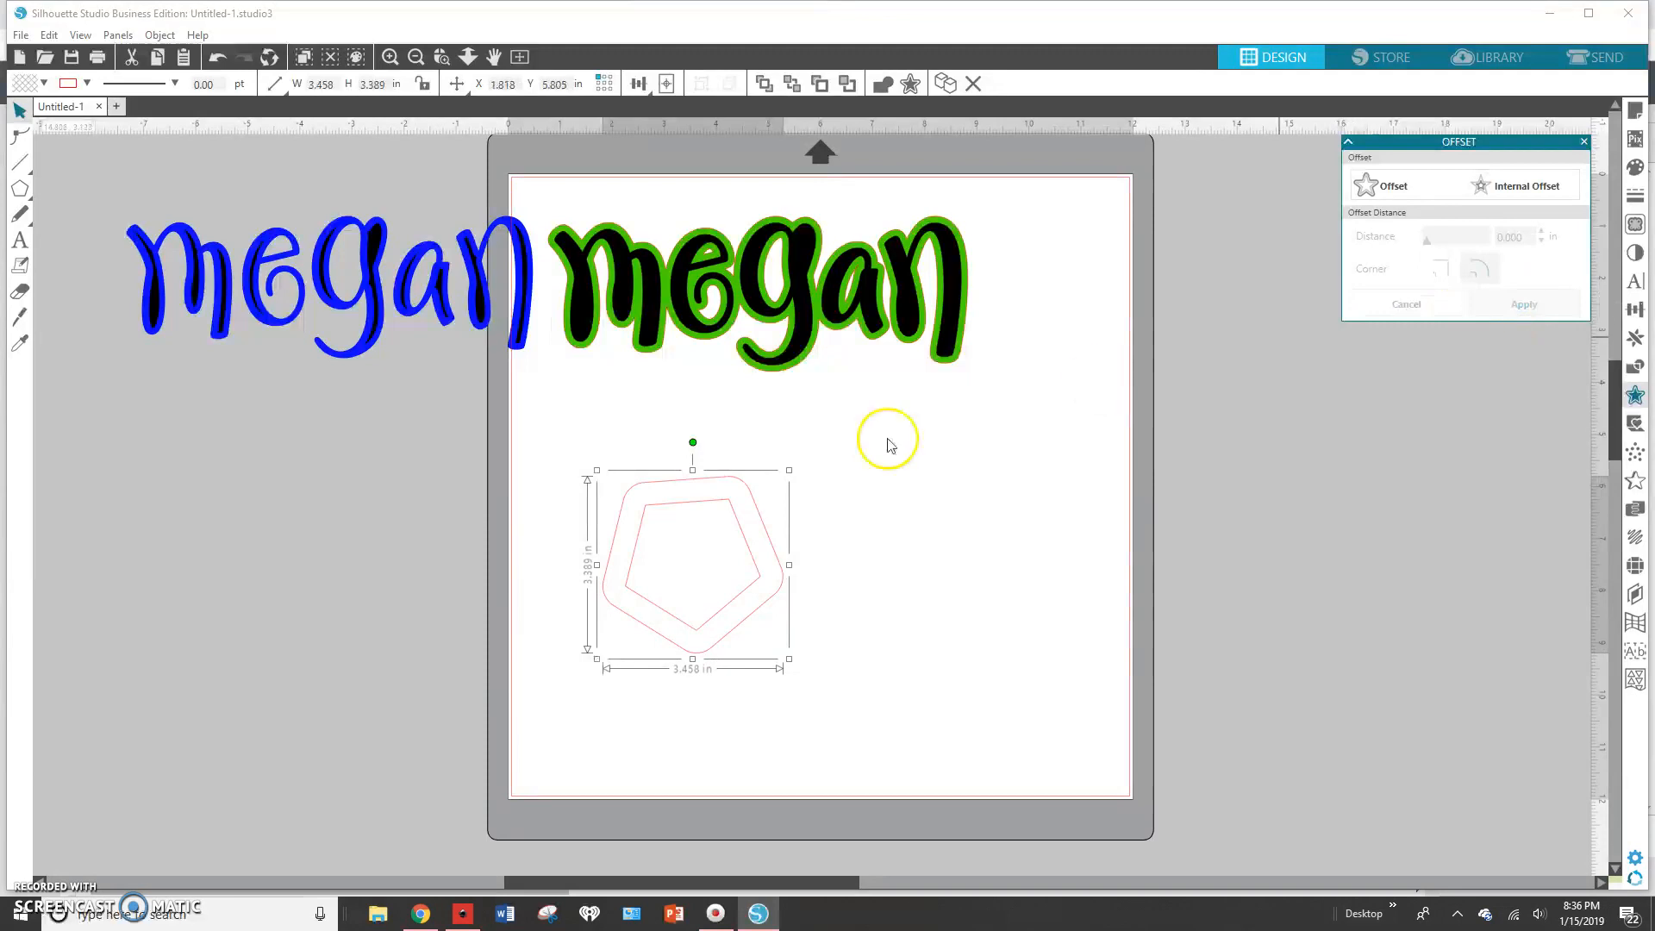
pyautogui.moveTo(765, 521); pyautogui.dragTo(985, 529)
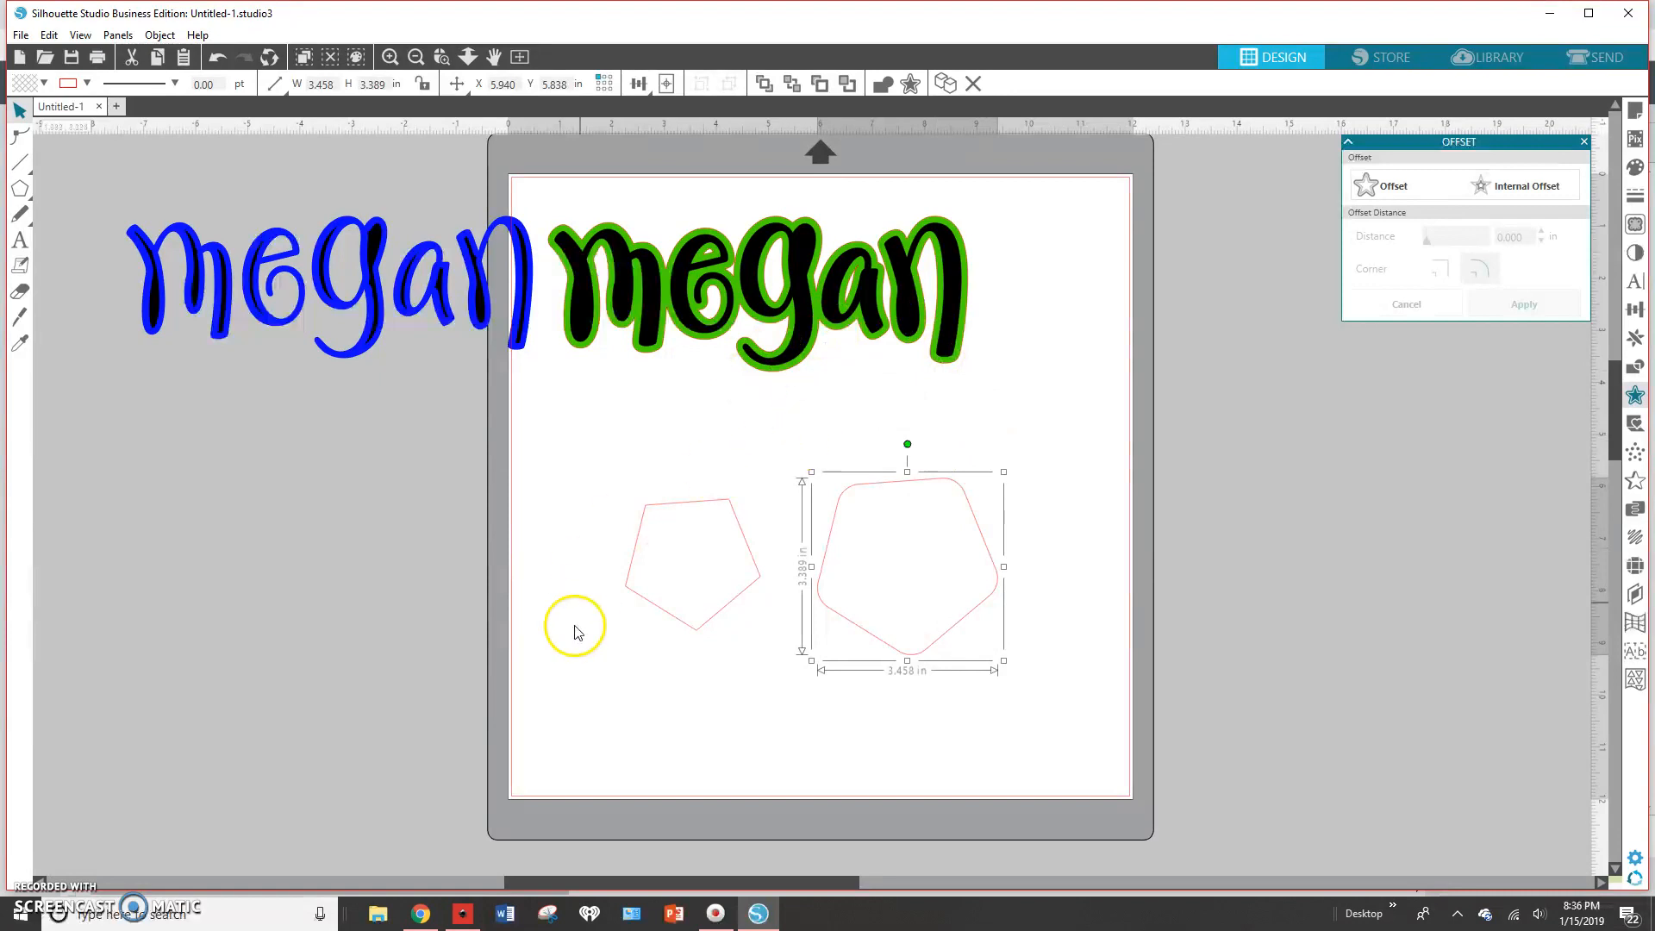
# Switch to Inkscape, draw an ellipse about 113 by 103 mm left of the page, and convert it to a path.
pyautogui.click(467, 910)
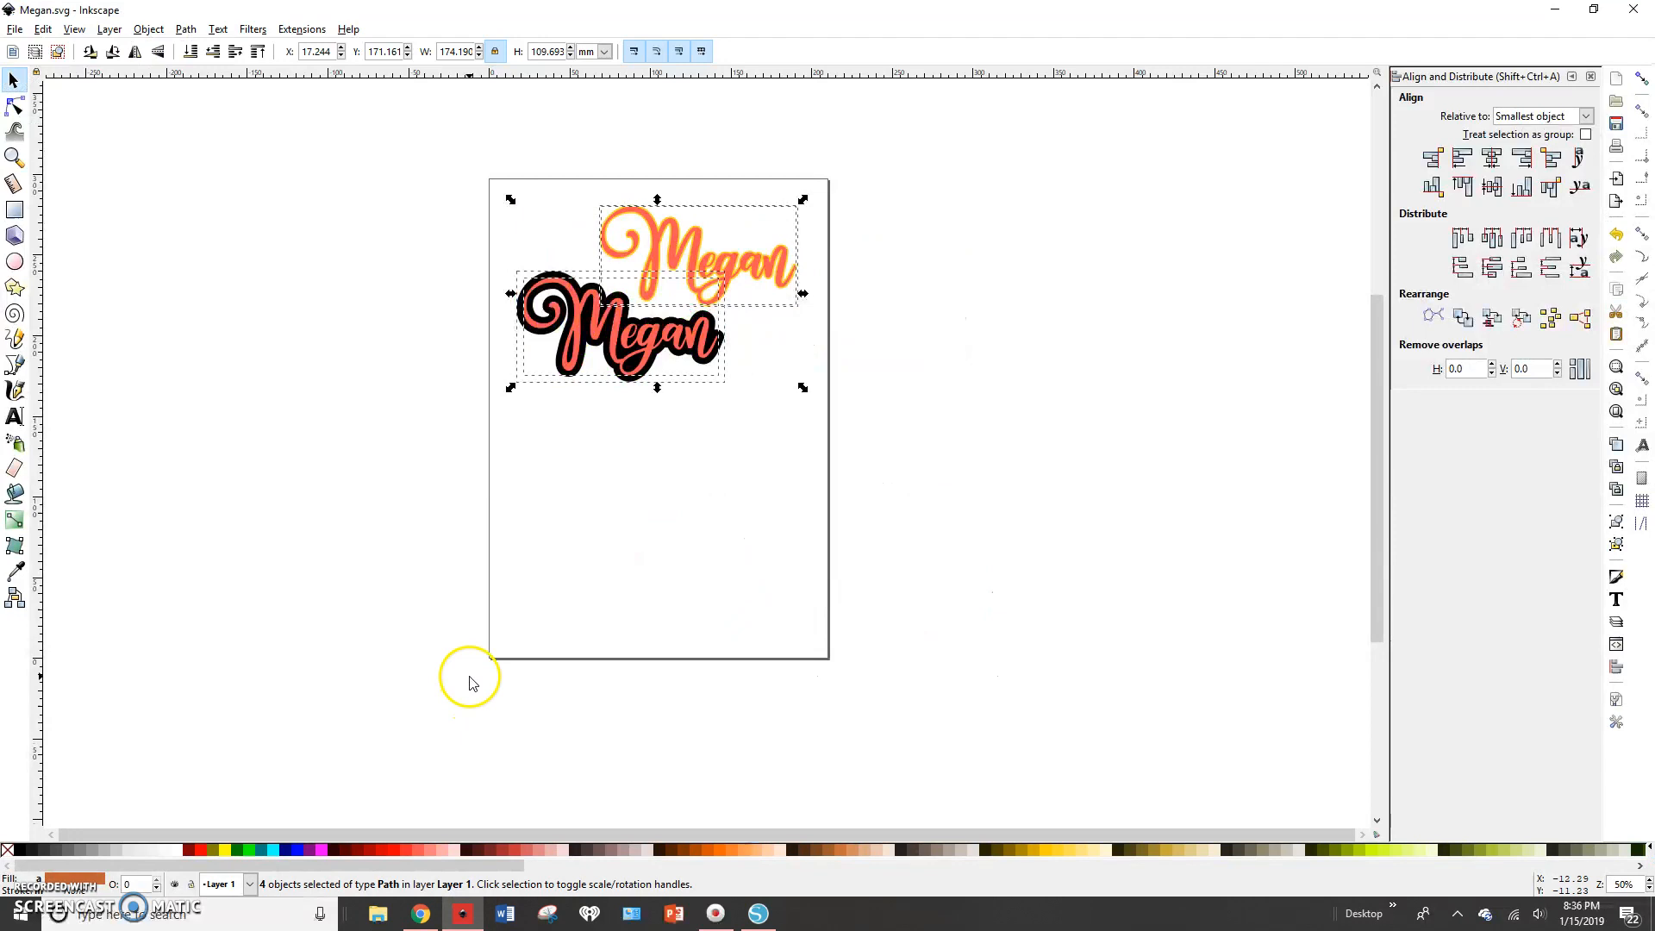
pyautogui.click(15, 261)
pyautogui.moveTo(76, 302); pyautogui.dragTo(258, 467)
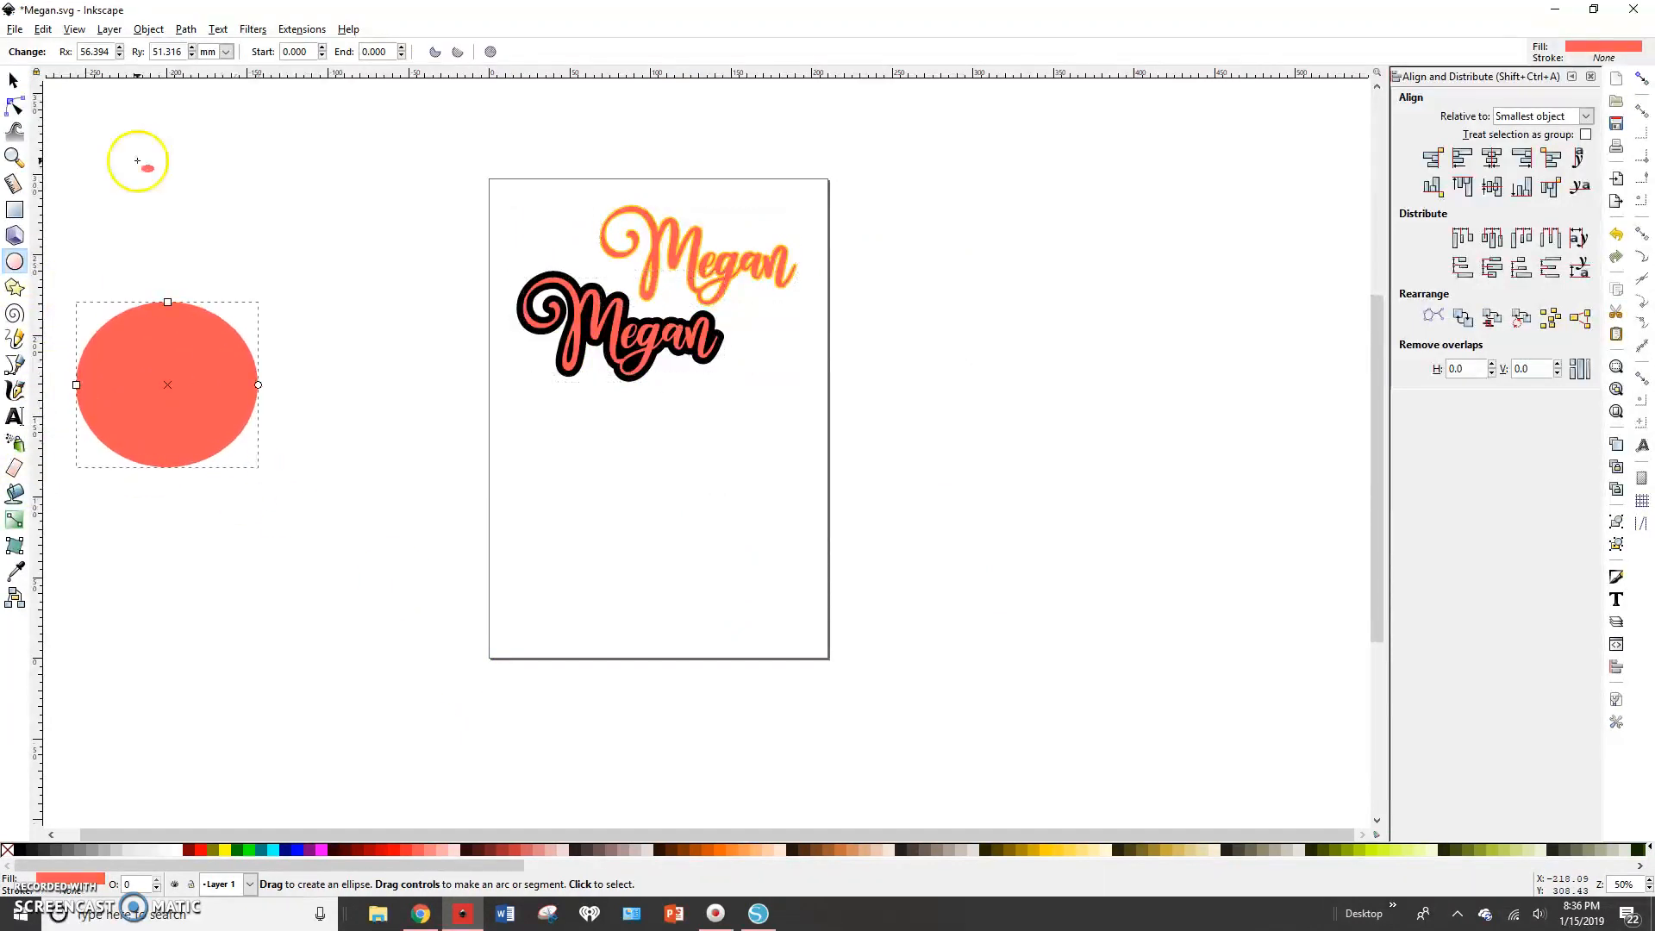
pyautogui.click(14, 80)
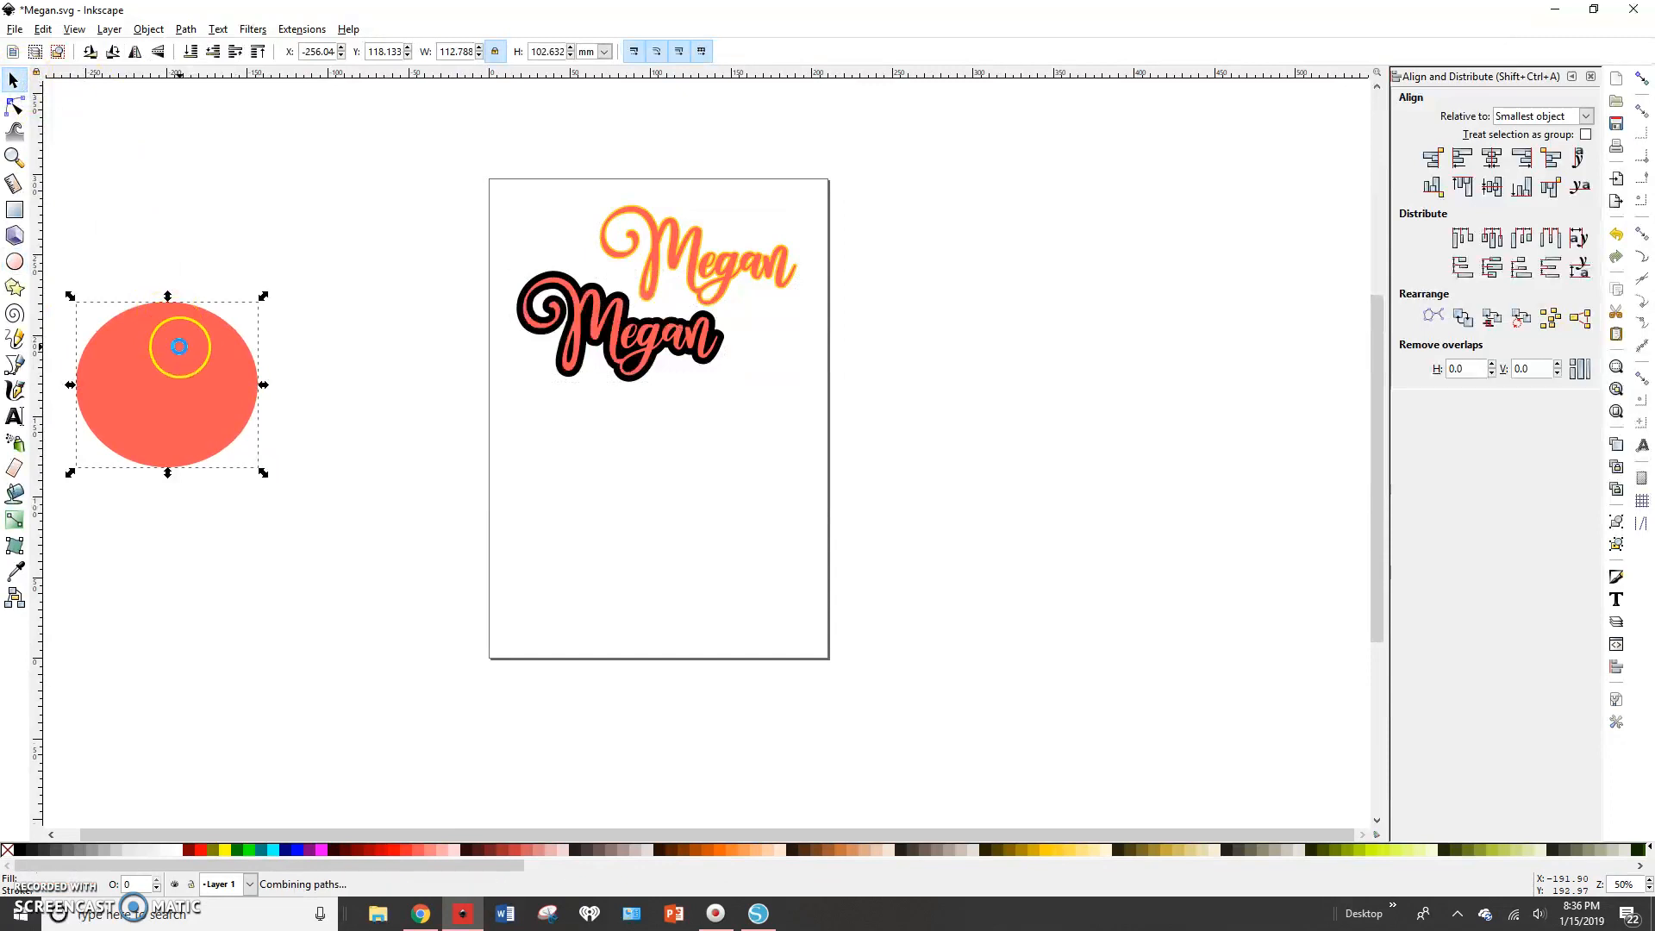
# Duplicate the ellipse, place the copy below the original, and outset the copy to about 145 by 135 mm.
pyautogui.moveTo(179, 347); pyautogui.dragTo(314, 538)
pyautogui.hotkey('ctrl', 'd')
pyautogui.press('.')
pyautogui.press('.')
pyautogui.press('.')
pyautogui.press('.')
pyautogui.press('.')
pyautogui.press('.')
pyautogui.press('.')
pyautogui.press('.')
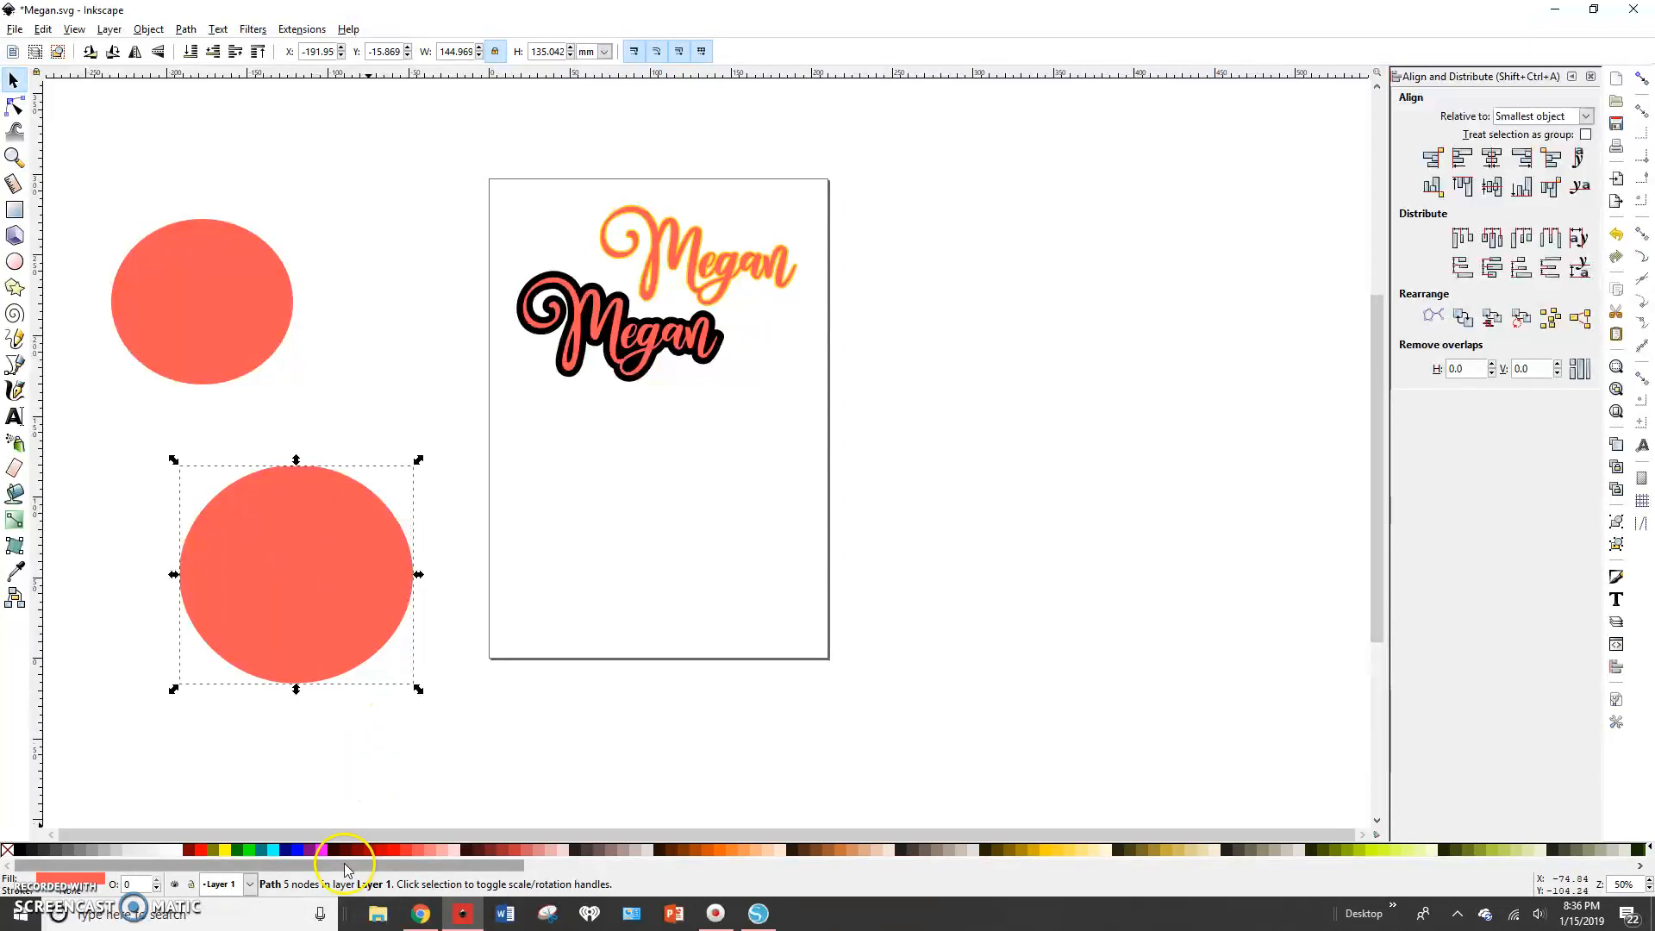
# Fill the larger ellipse with yellow and move the smaller red ellipse onto it.
pyautogui.click(225, 850)
pyautogui.click(215, 343)
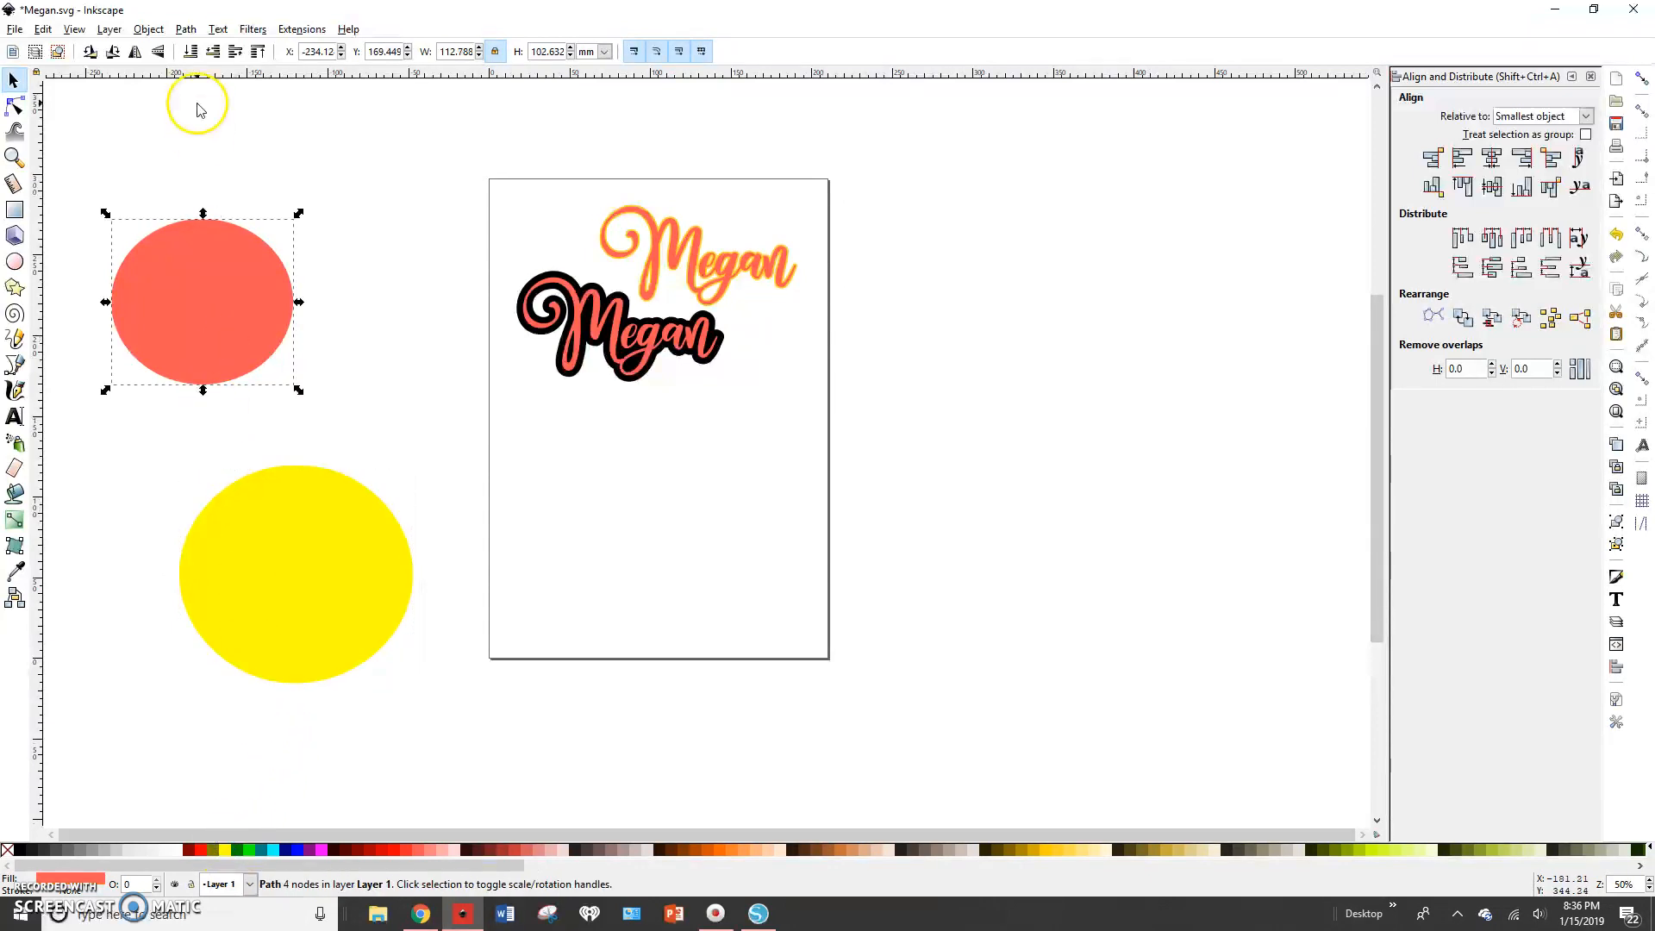
pyautogui.moveTo(183, 344); pyautogui.dragTo(286, 613)
# Center-align the red and yellow ellipses horizontally and vertically relative to the smallest object, and deselect them.
pyautogui.moveTo(116, 397); pyautogui.dragTo(461, 775)
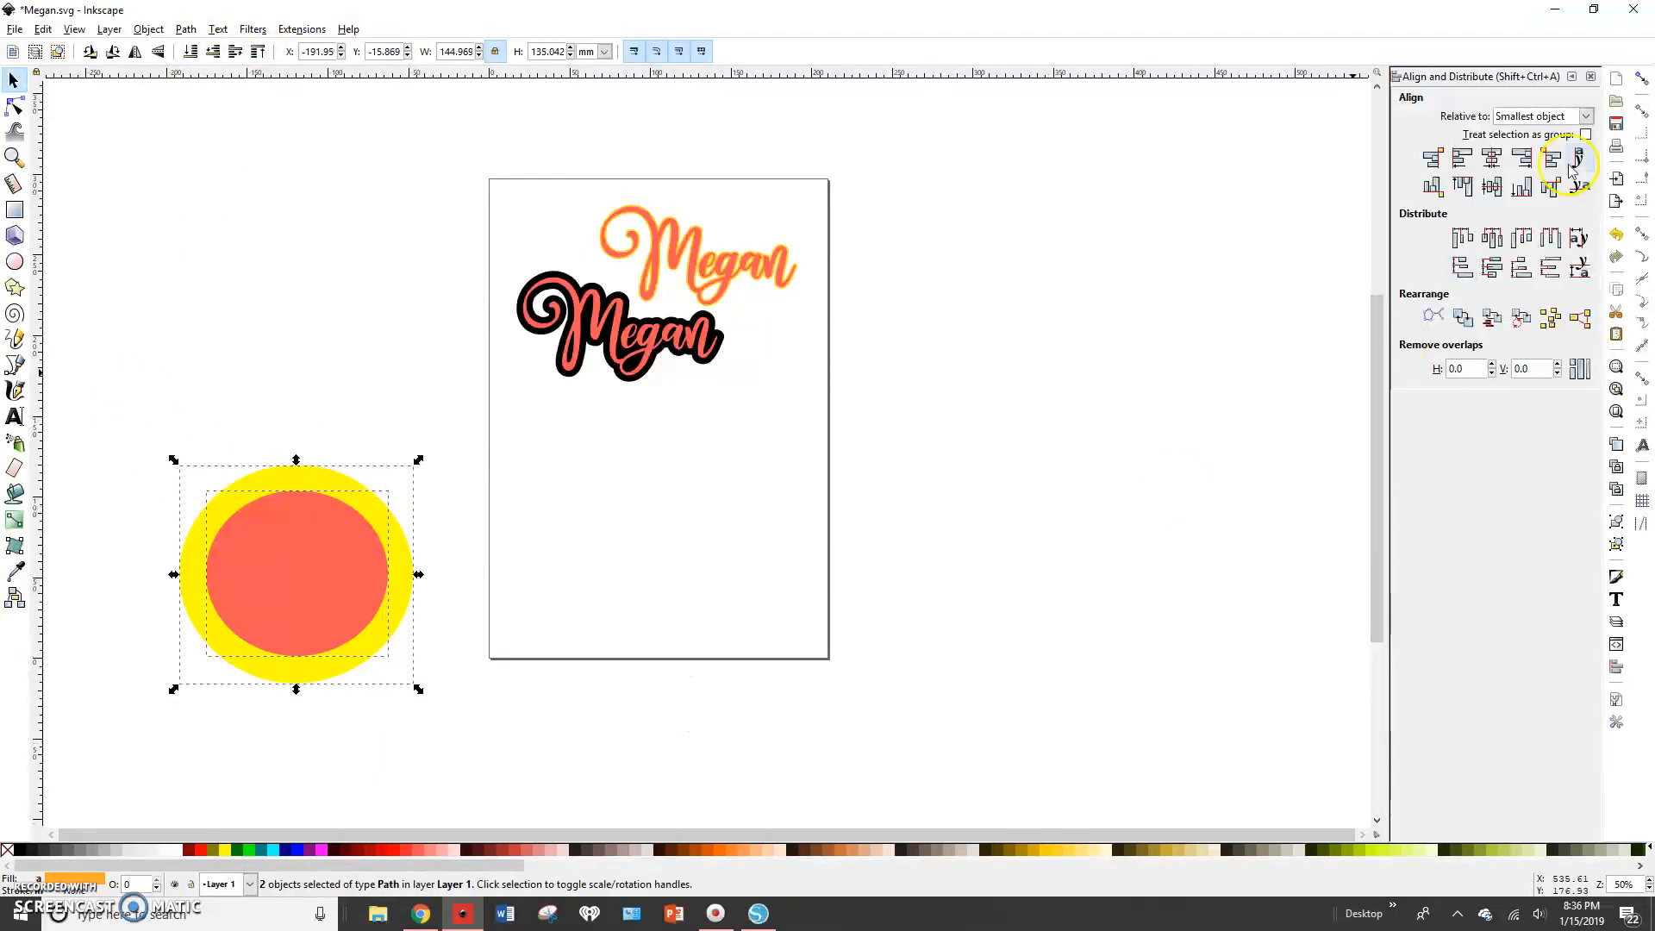
pyautogui.click(1484, 162)
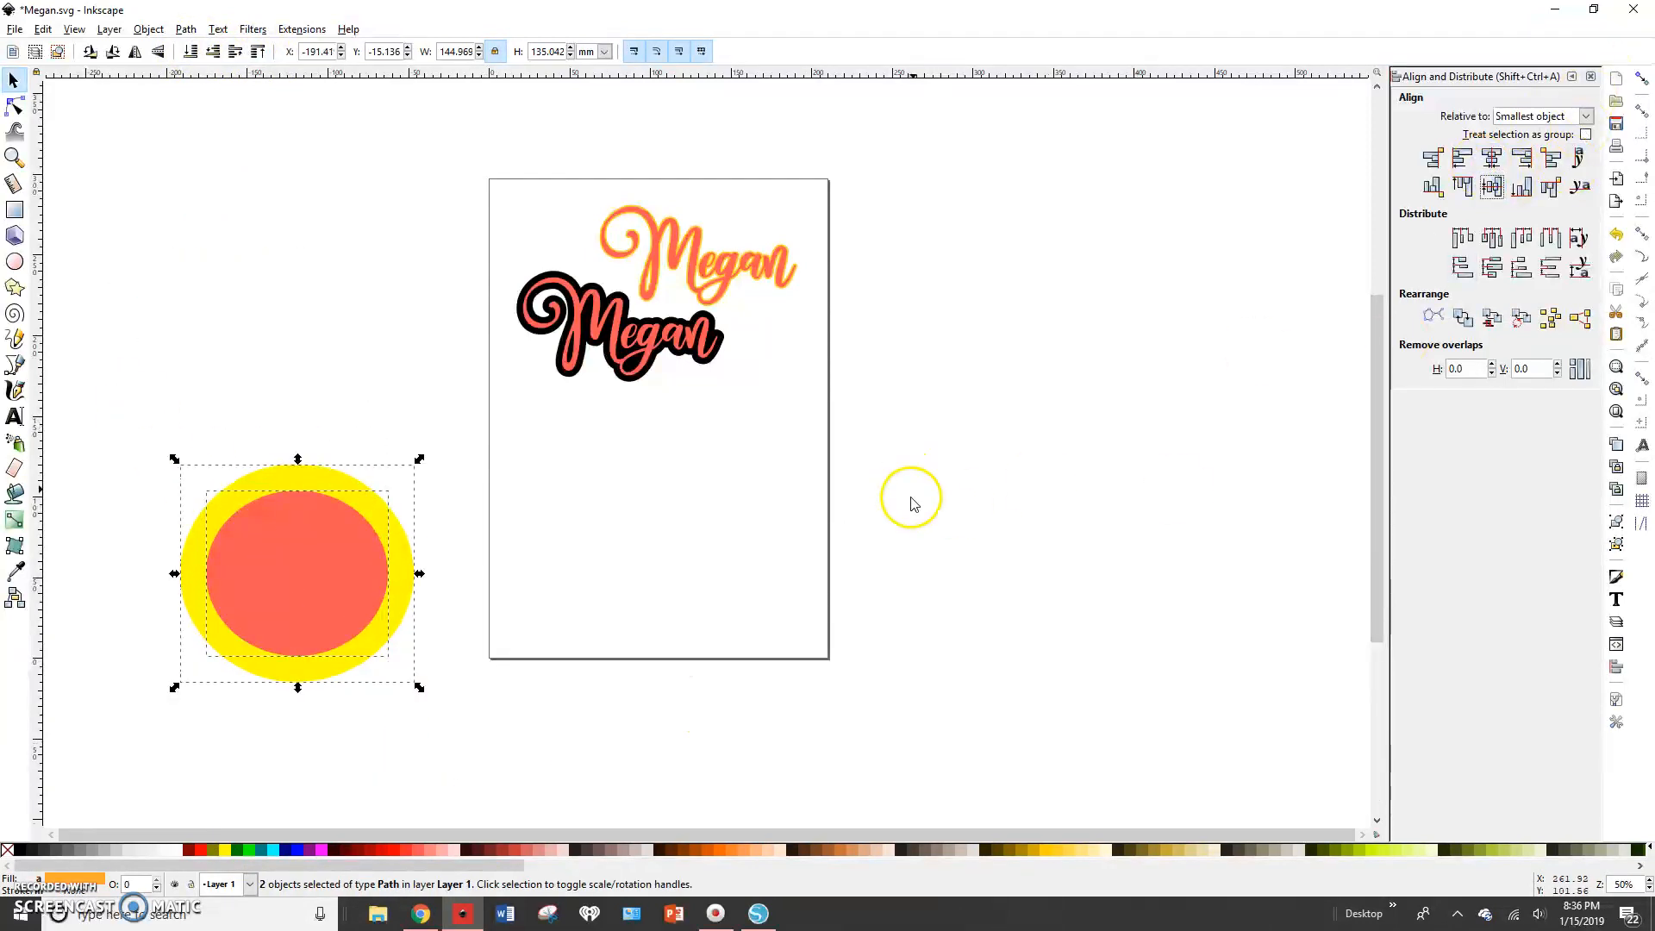
pyautogui.click(903, 531)
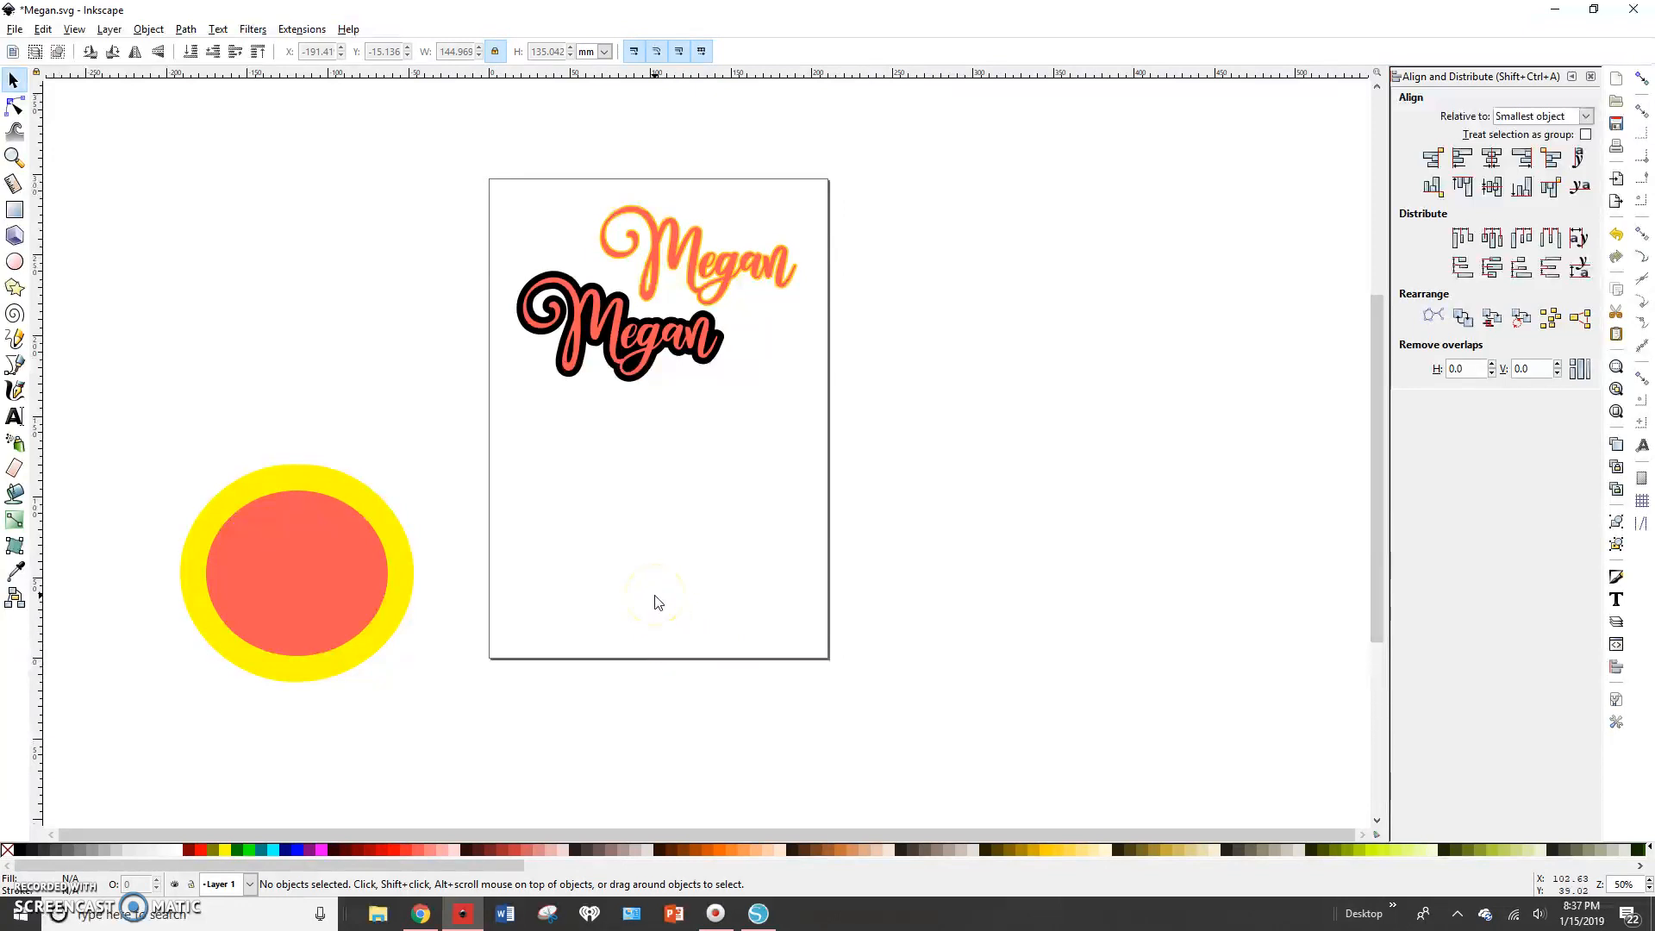
# Select the red and yellow ellipses together.
pyautogui.moveTo(546, 730); pyautogui.dragTo(156, 438)
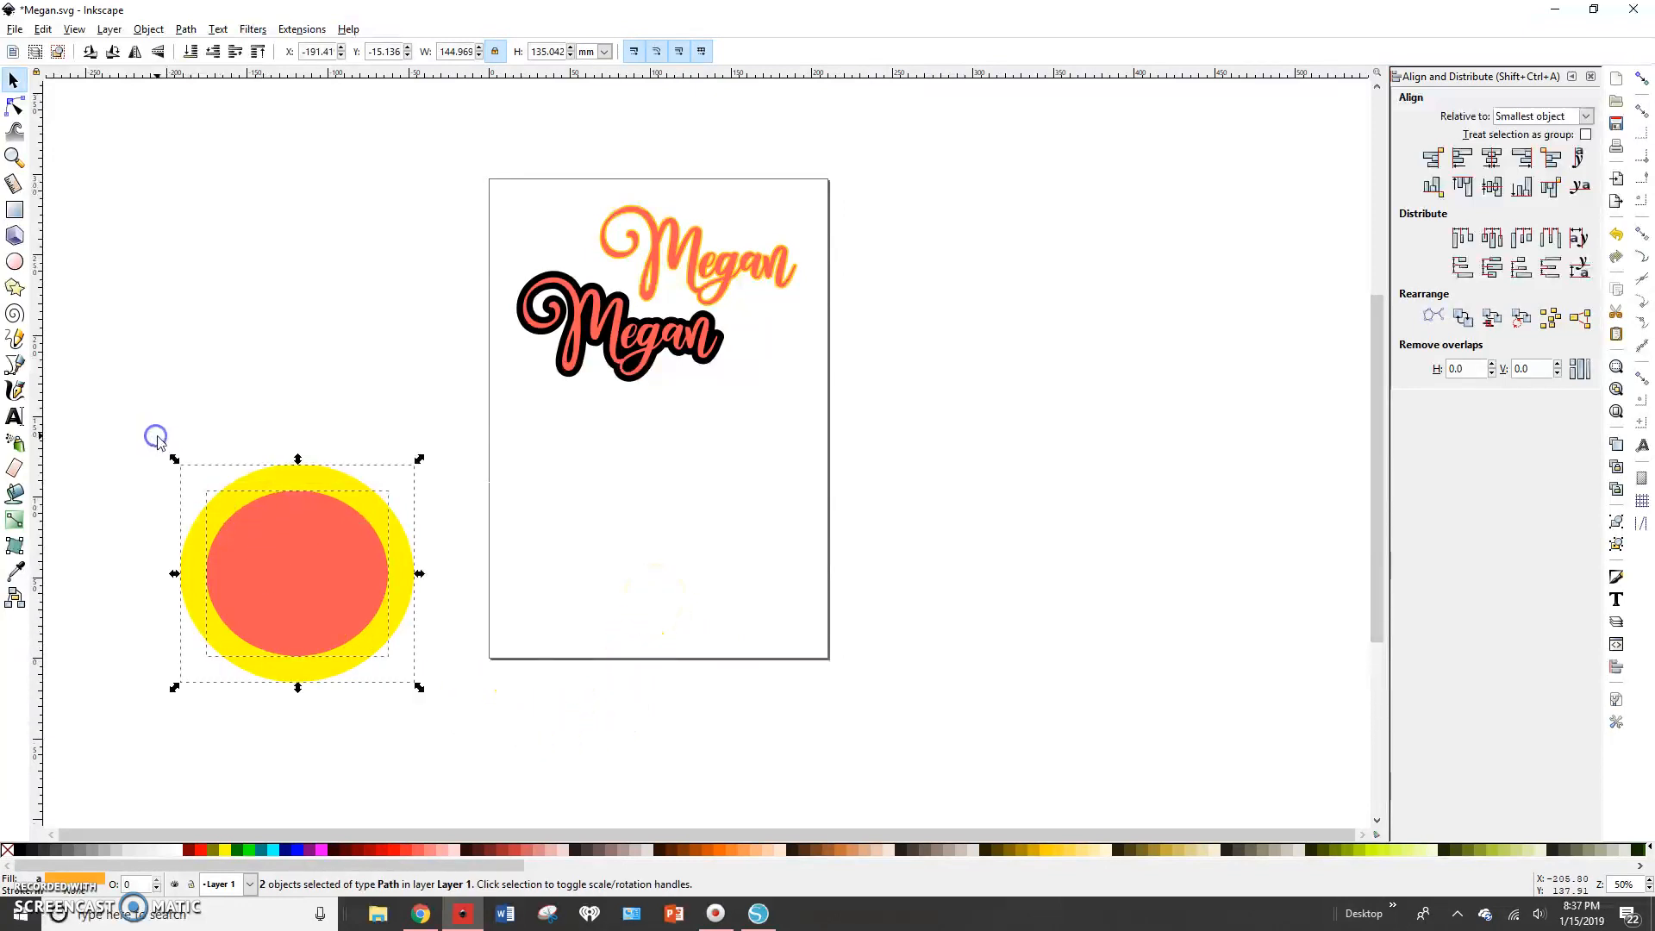